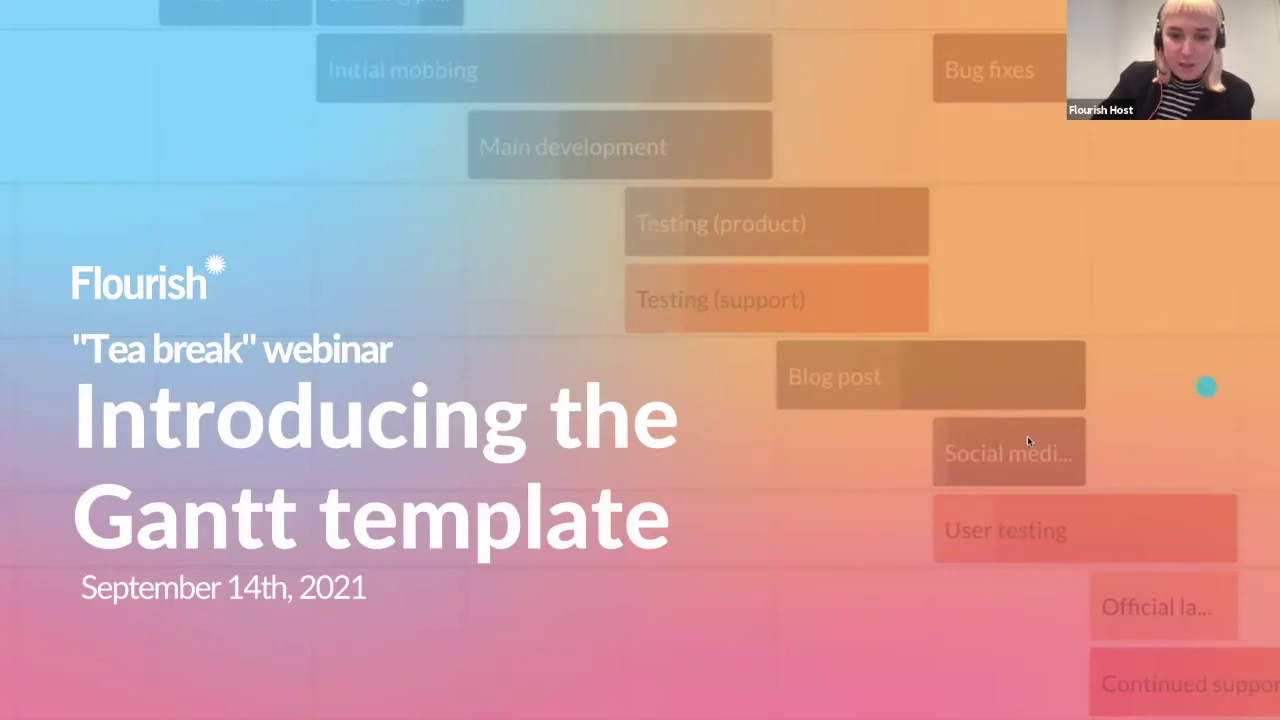
Step: Advance the webinar slides past slide 03 to slide 04, Anatomy of a Gantt
mouse_move(637, 710)
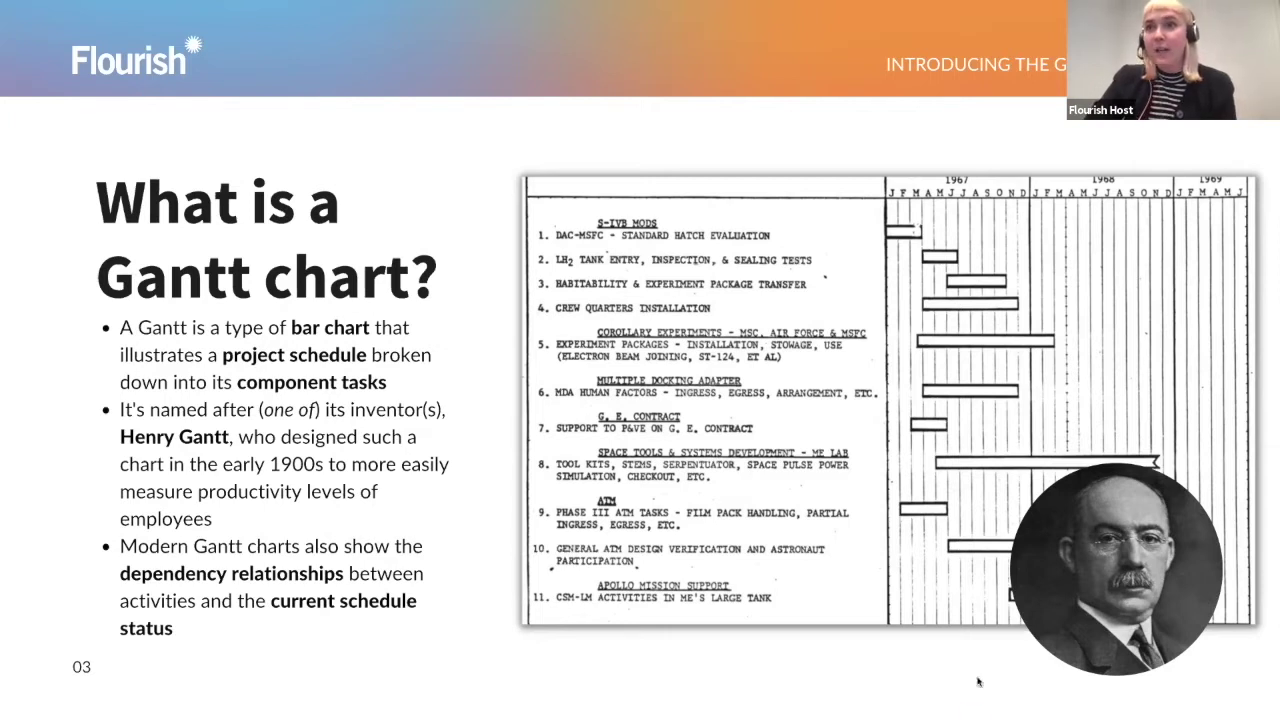
mouse_move(1054, 573)
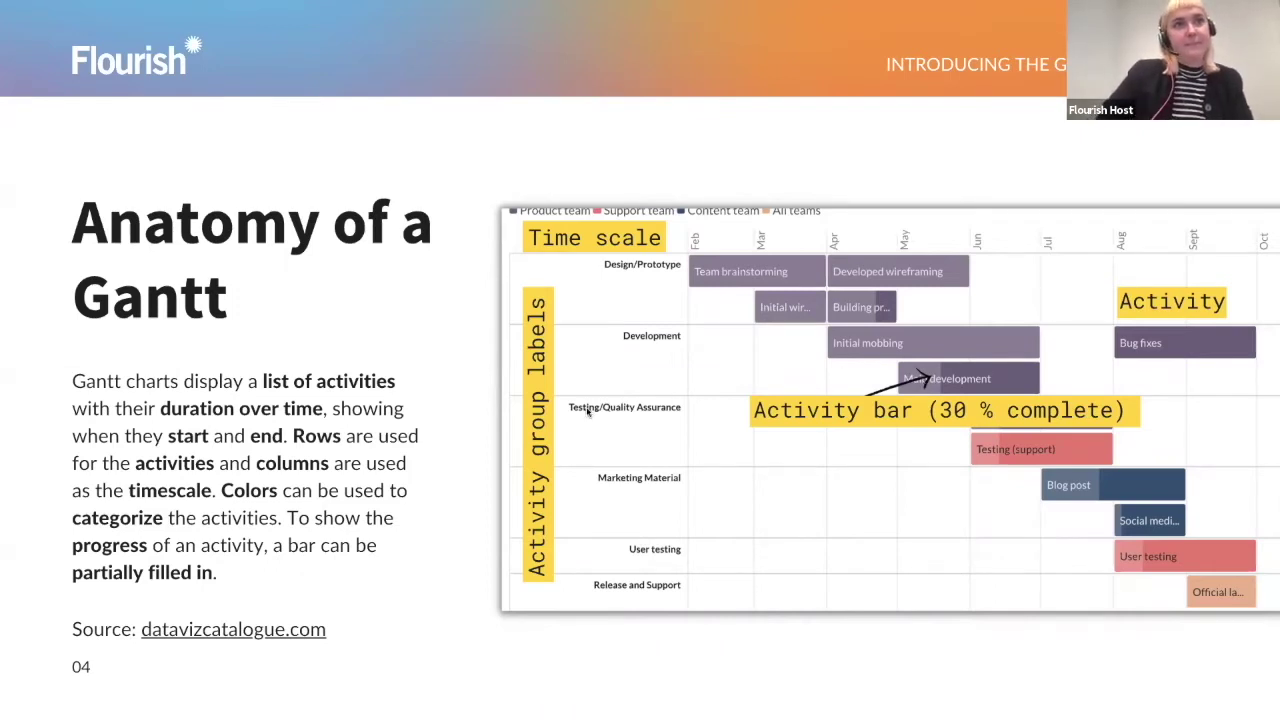
Step: Move to slide 05, Alternative Gantts, with its weekly Class/Homework/Meeting timetable
key("Right")
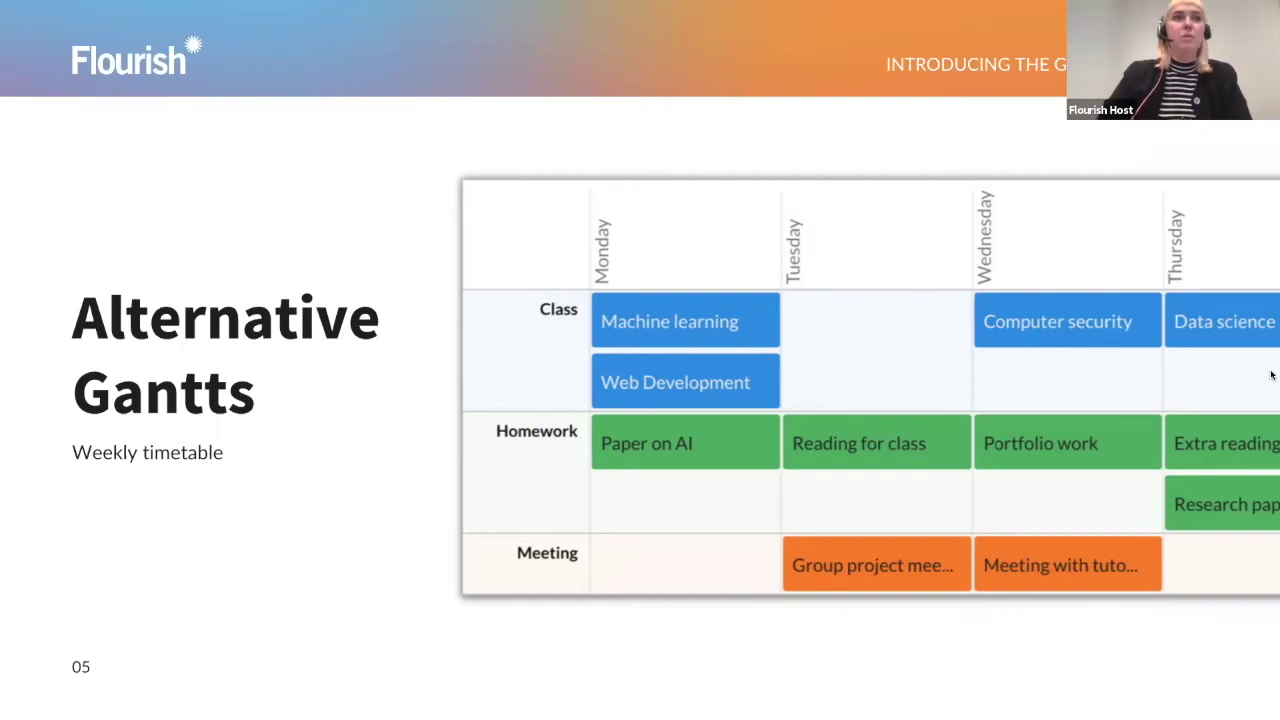
Step: Advance to slide 06 showing the band member timeline example
key("Right")
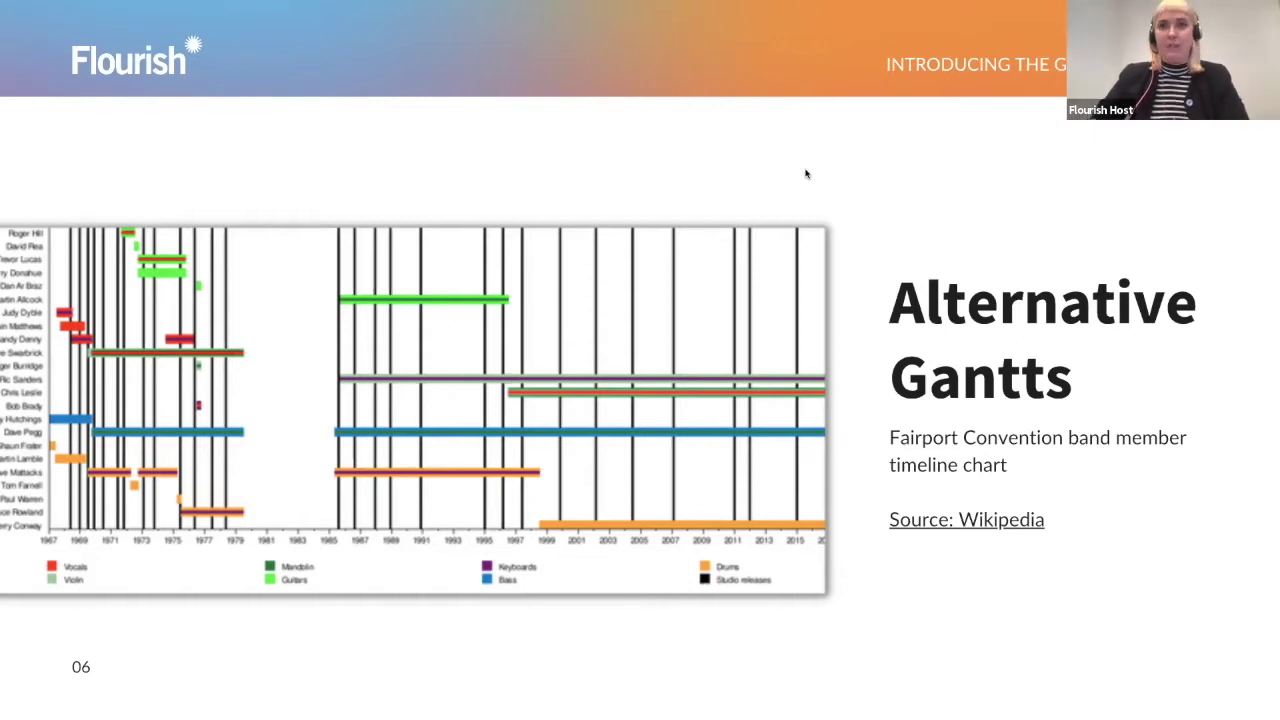
Step: Switch over to the 'Gantt data' spreadsheet in Google Sheets
key("ctrl+Right")
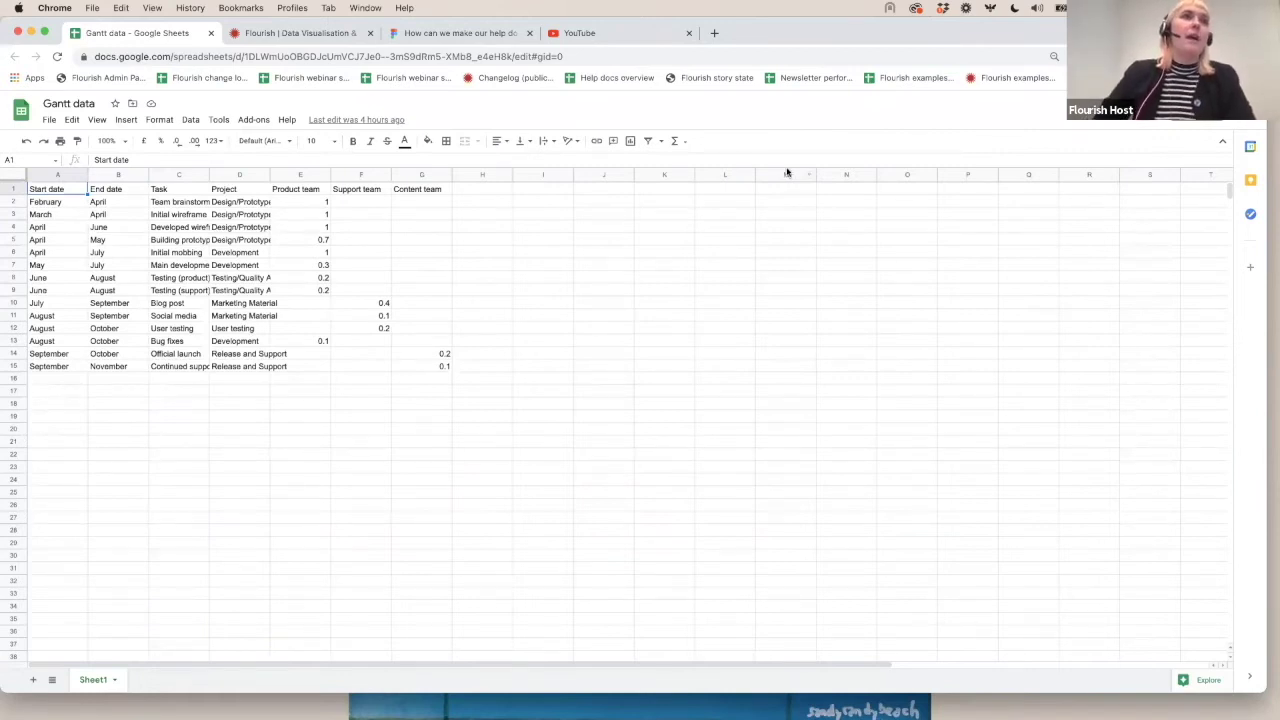
Step: Highlight columns A–G in turn: Start date, End date, Task, Project, and the Product, Support and Content team columns
left_click(57, 176)
left_click(109, 176)
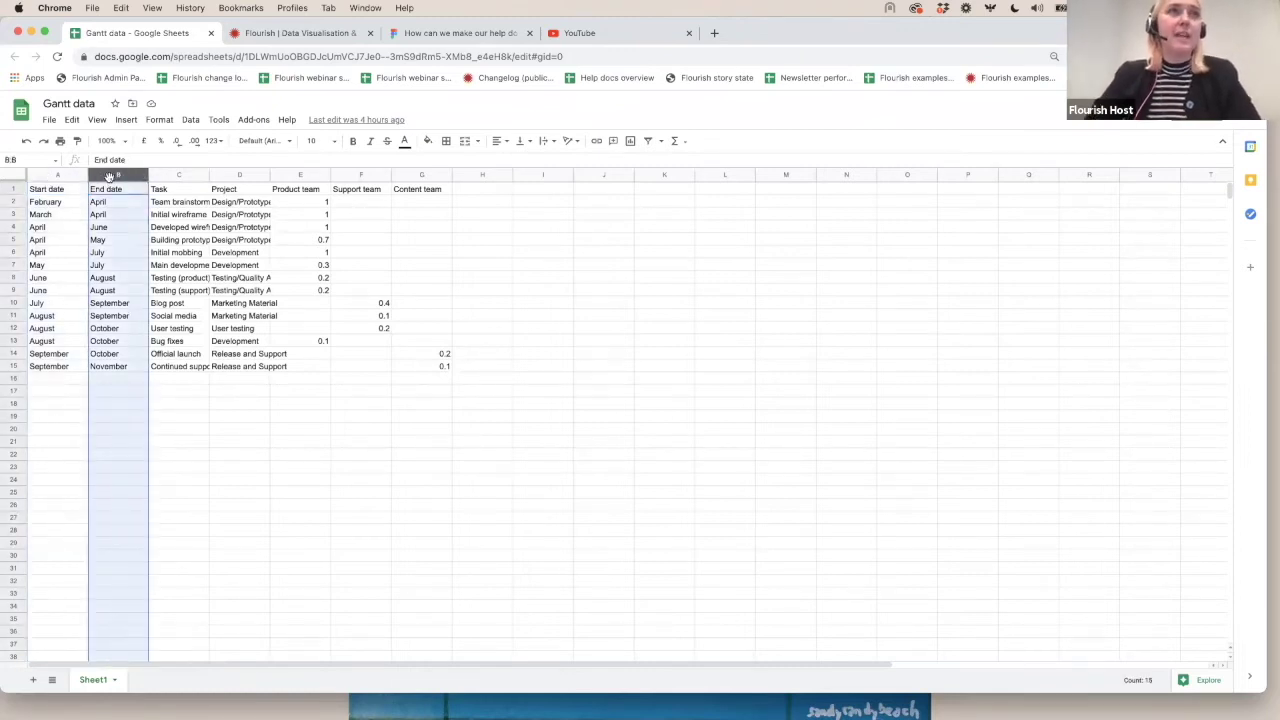
left_click(172, 176)
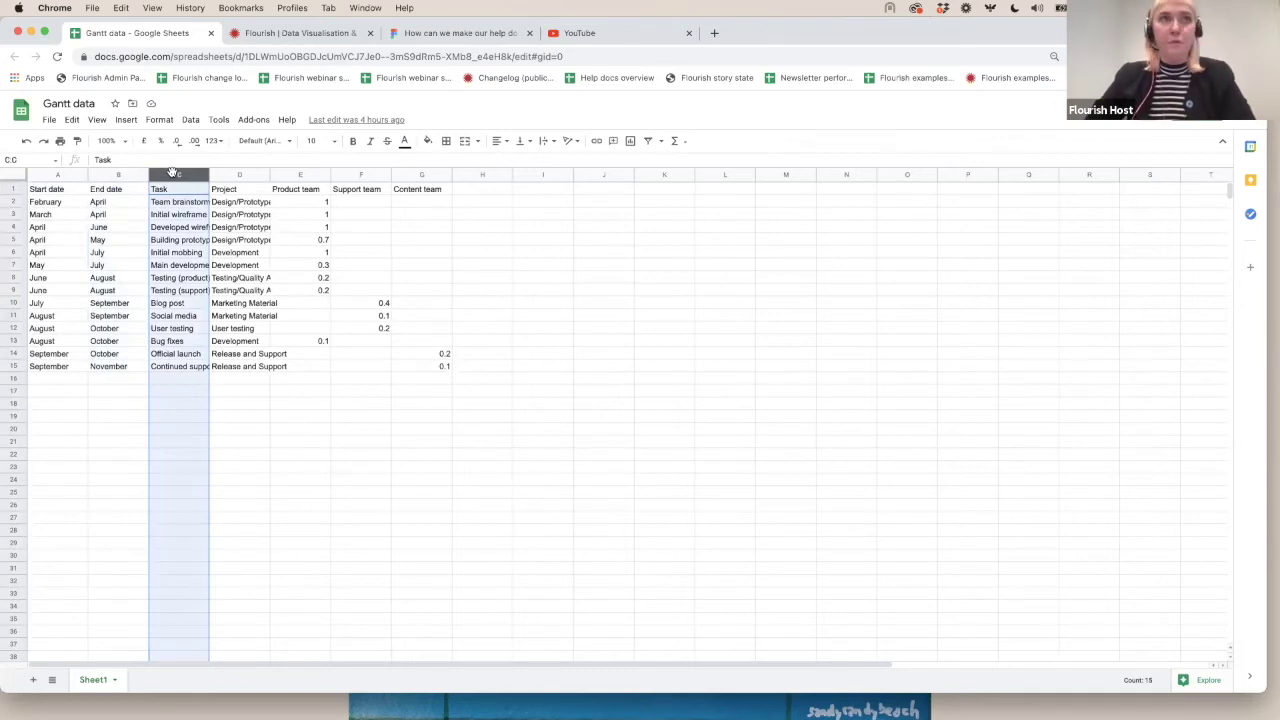
left_click(237, 174)
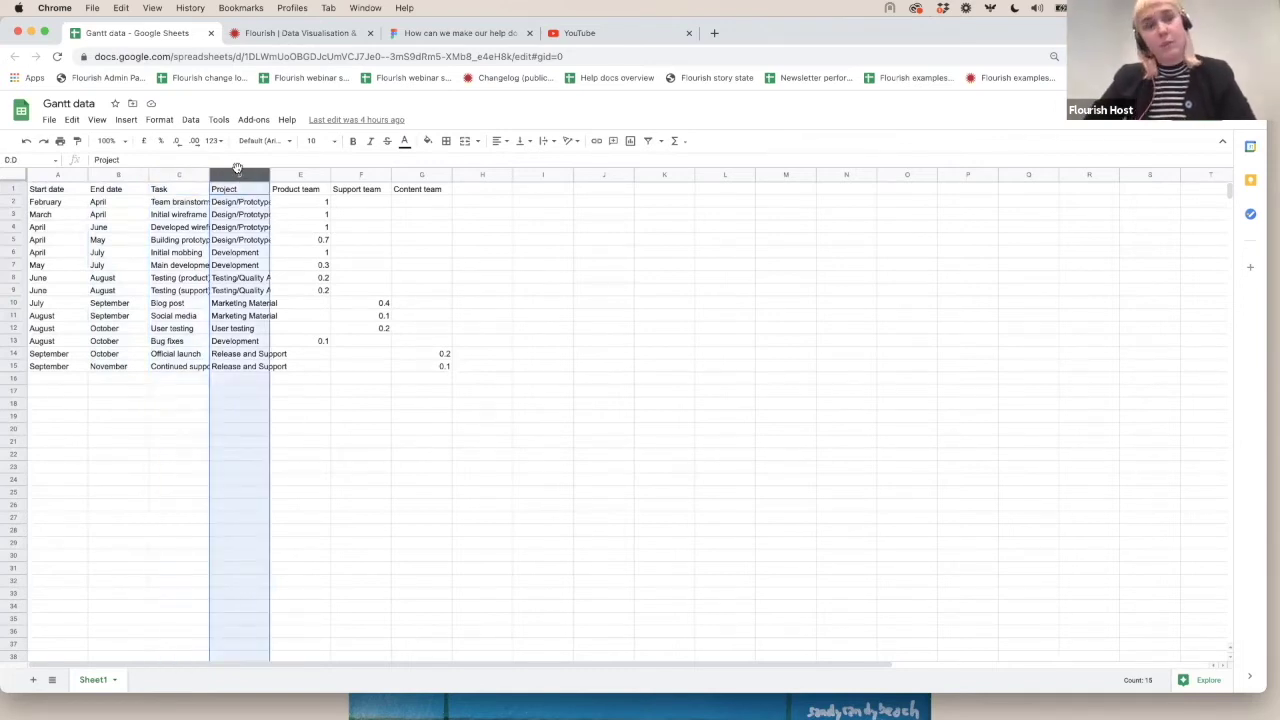
left_click(300, 175)
left_click(361, 175)
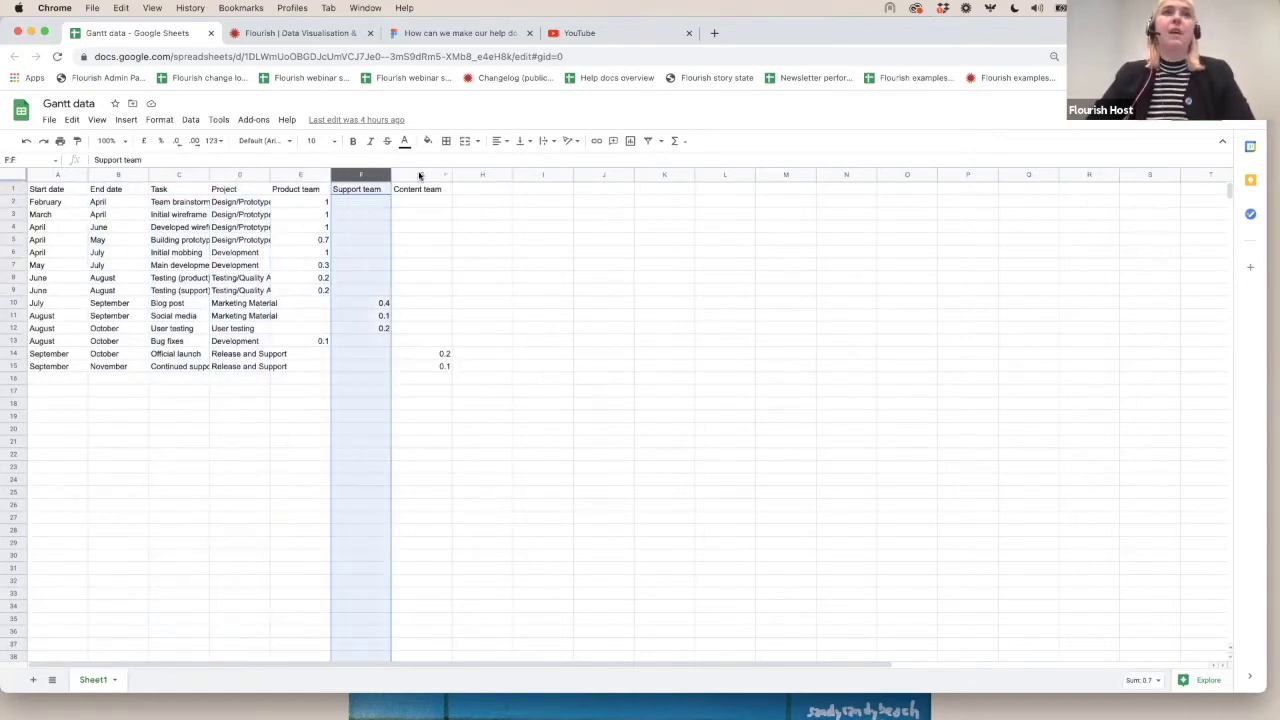
left_click(421, 176)
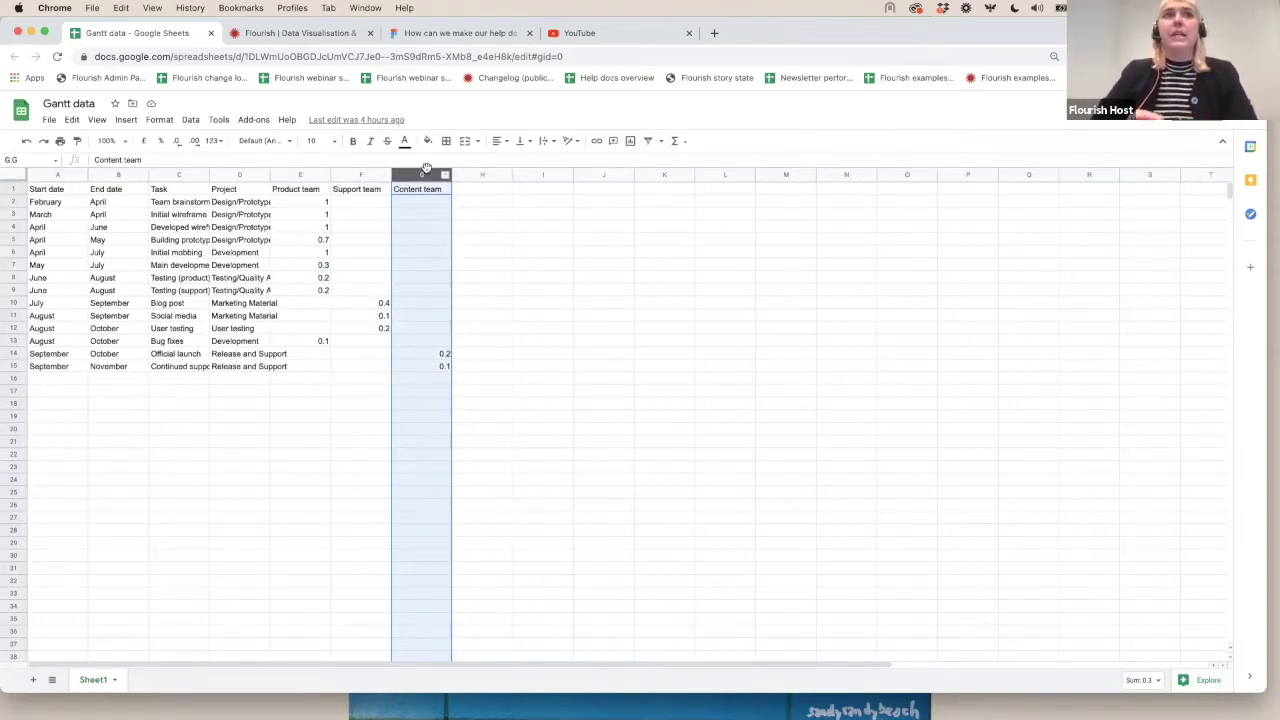
left_click(314, 214)
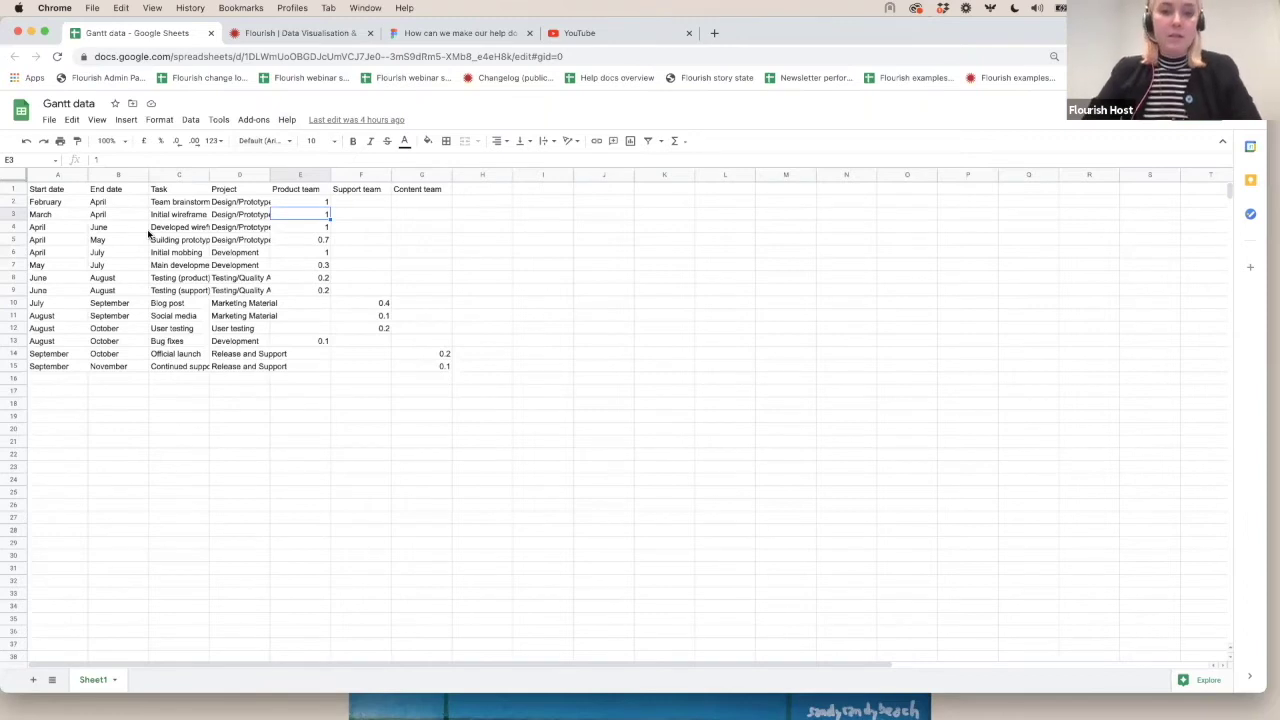
Step: Select the whole A1:G15 data table and copy it
left_click(75, 231)
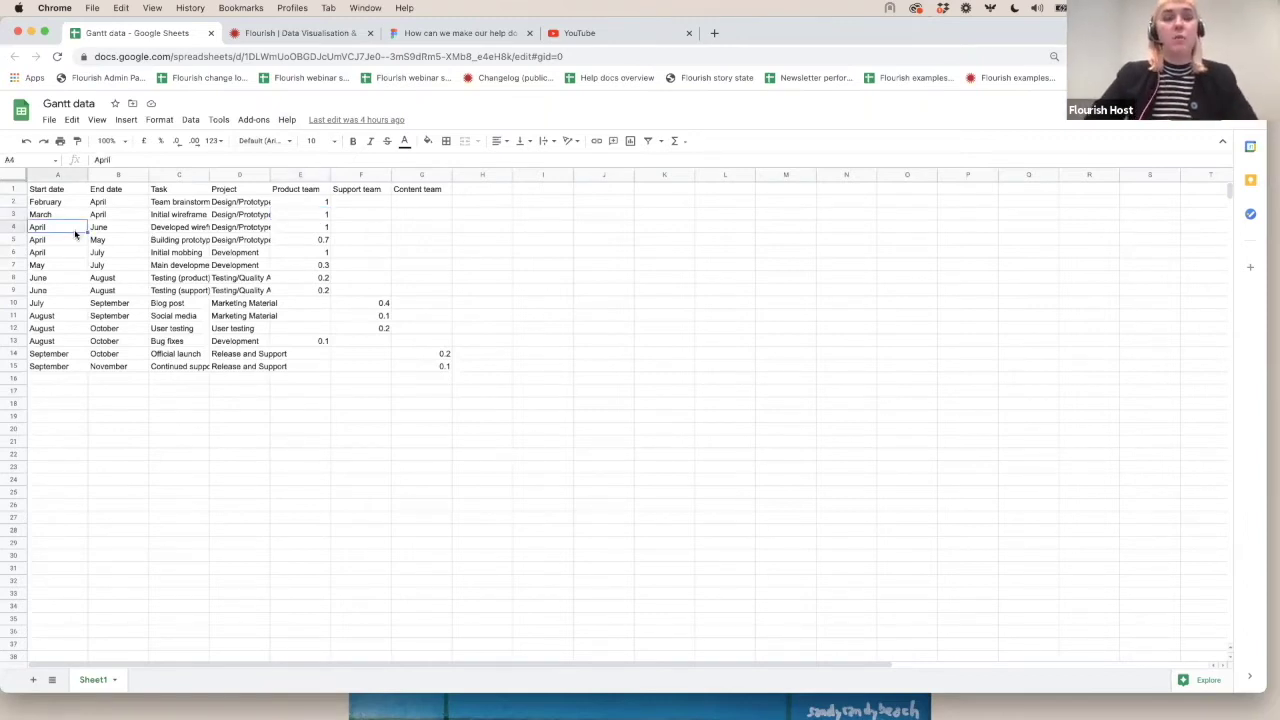
key("super+a")
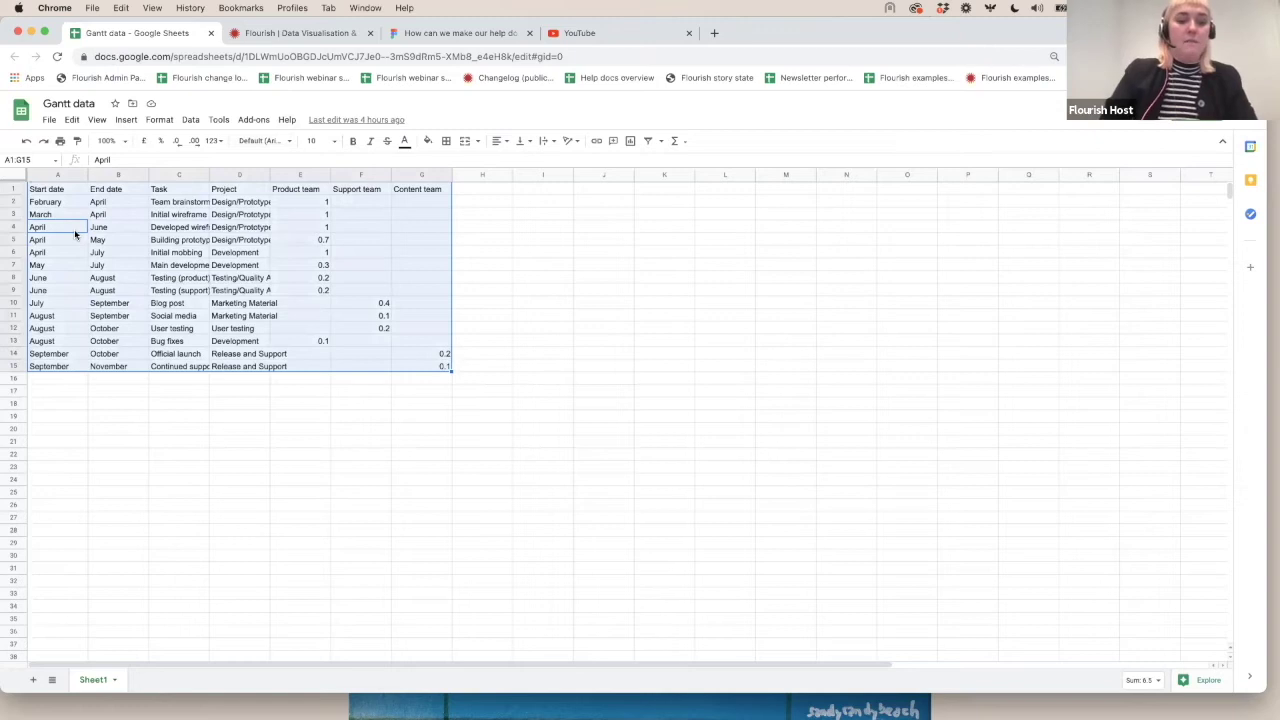
key("super+c")
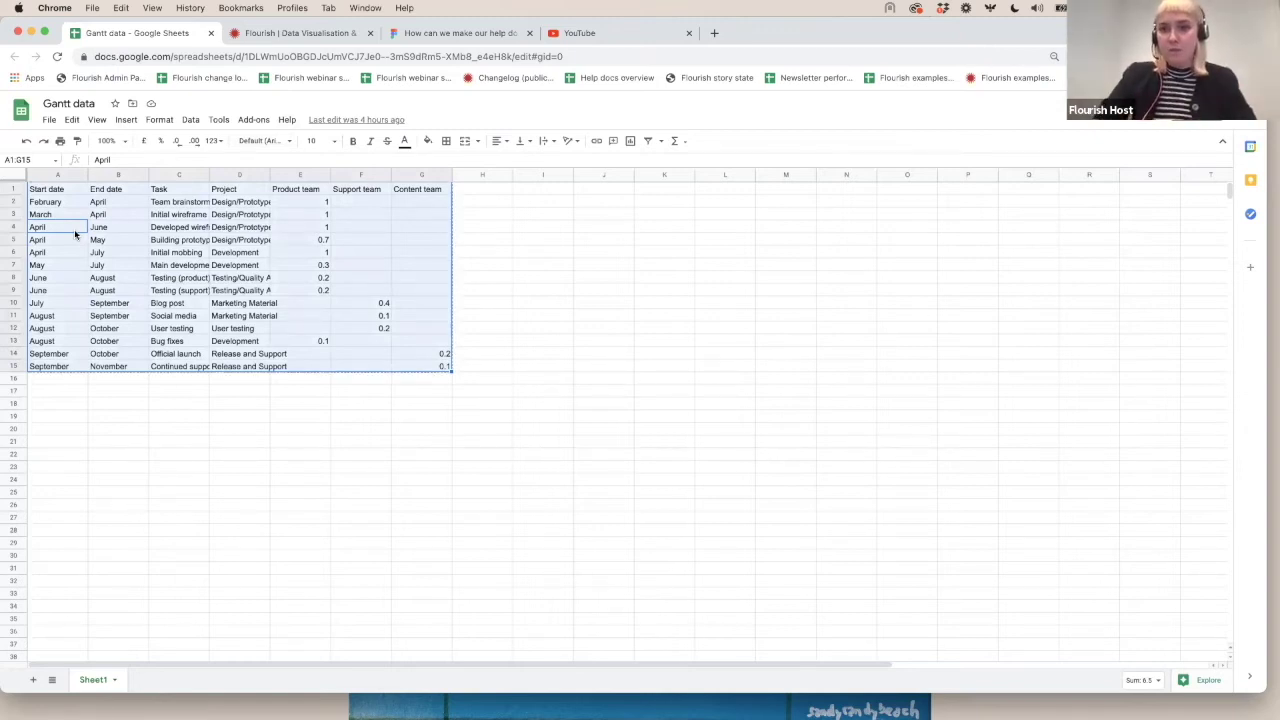
Step: From the Flourish projects page, create a chart from the Gantt section's Project management template
left_click(322, 35)
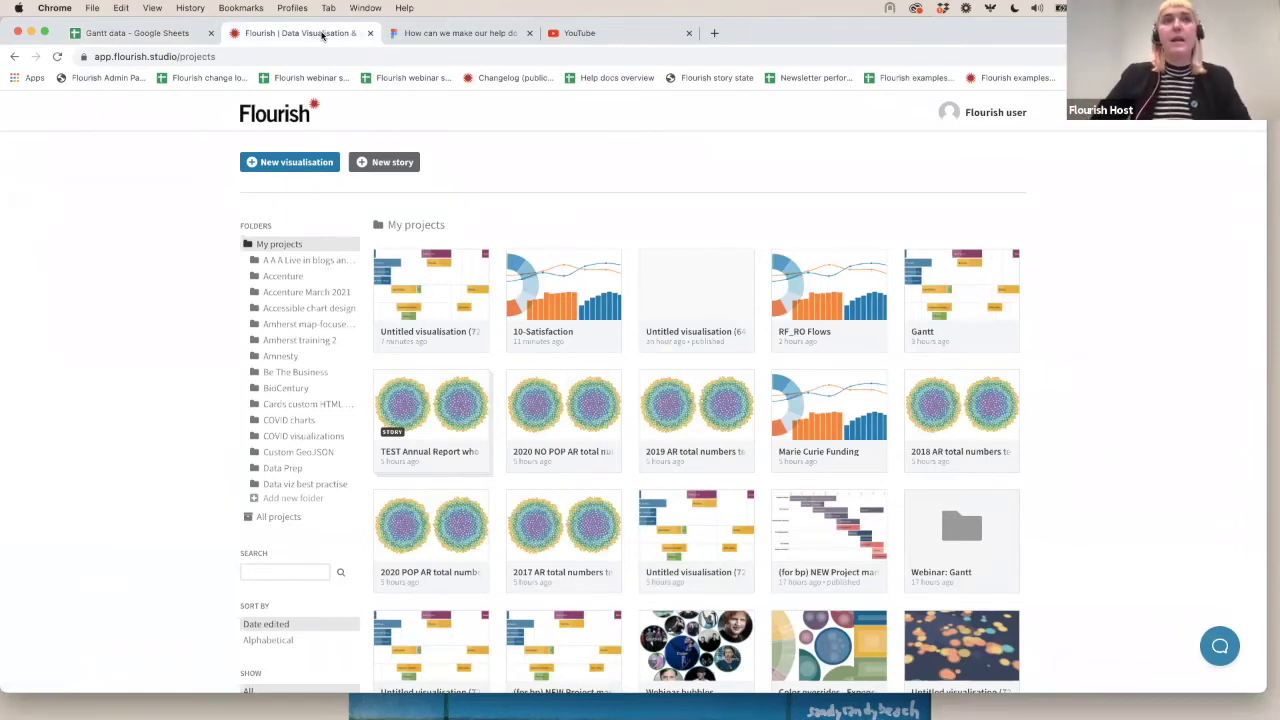
left_click(289, 163)
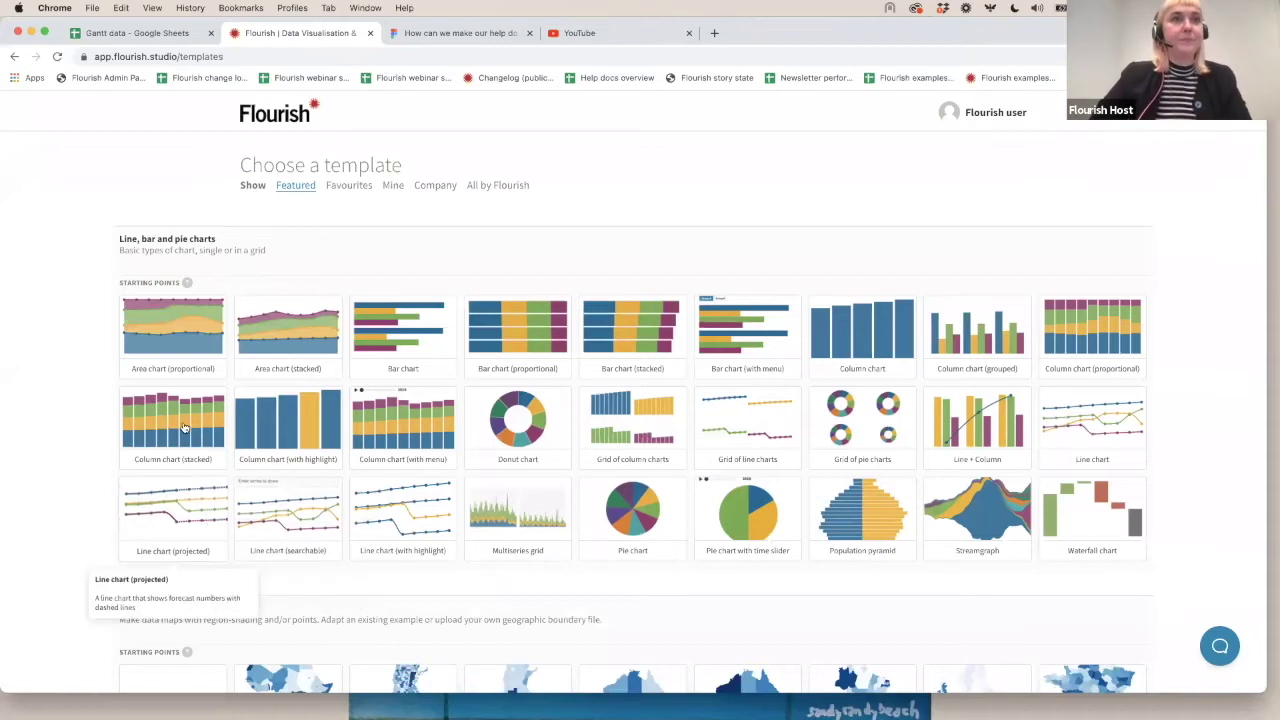
scroll(80, 545, "down", 5)
scroll(80, 545, "down", 15)
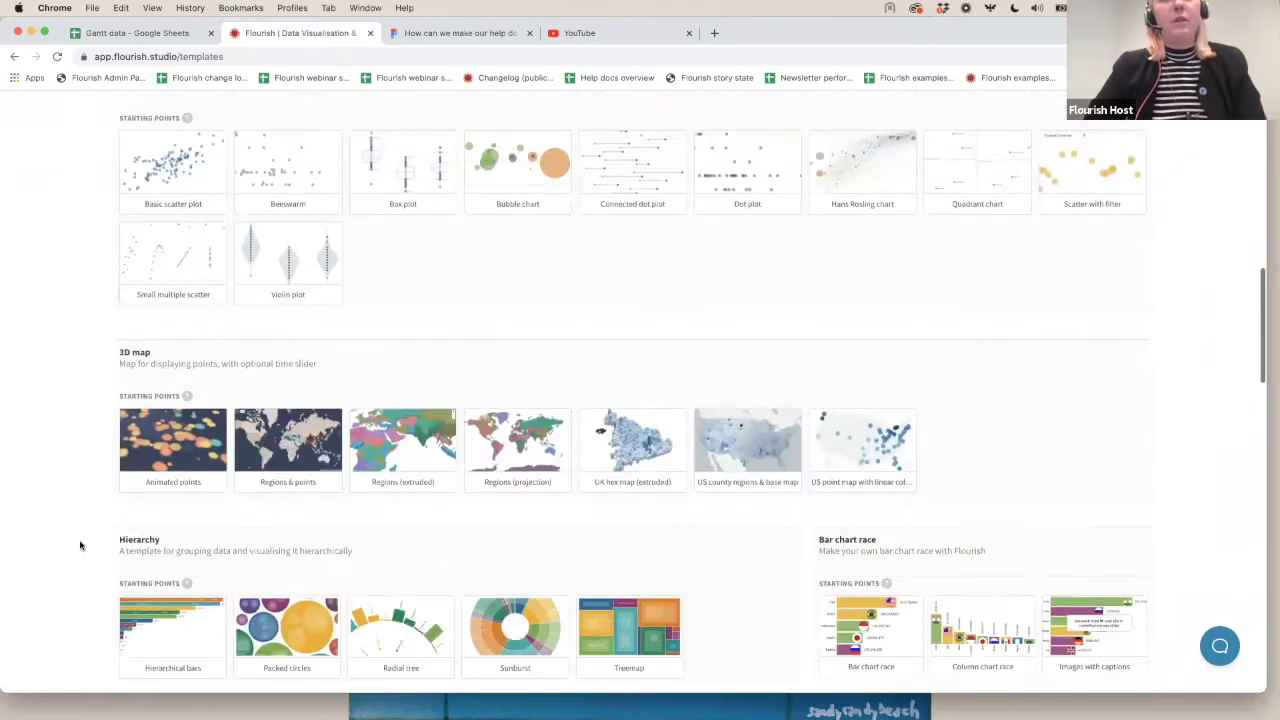
scroll(80, 545, "down", 14)
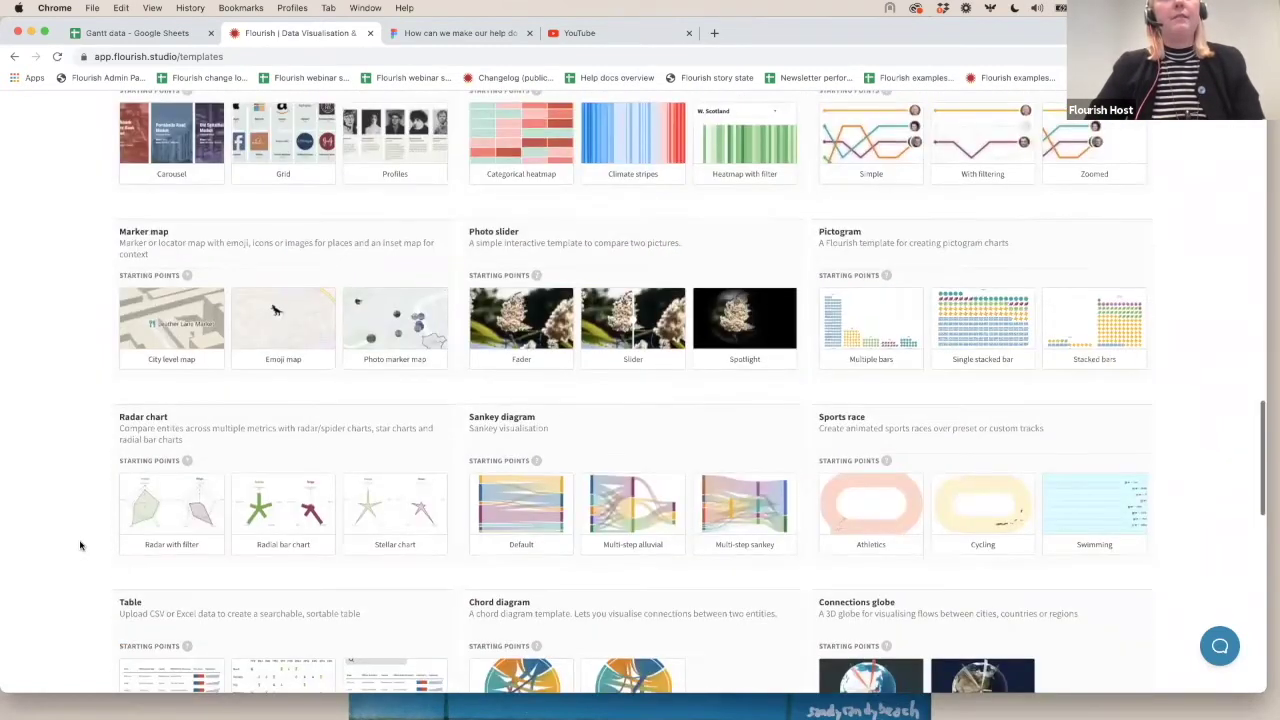
scroll(80, 545, "down", 4)
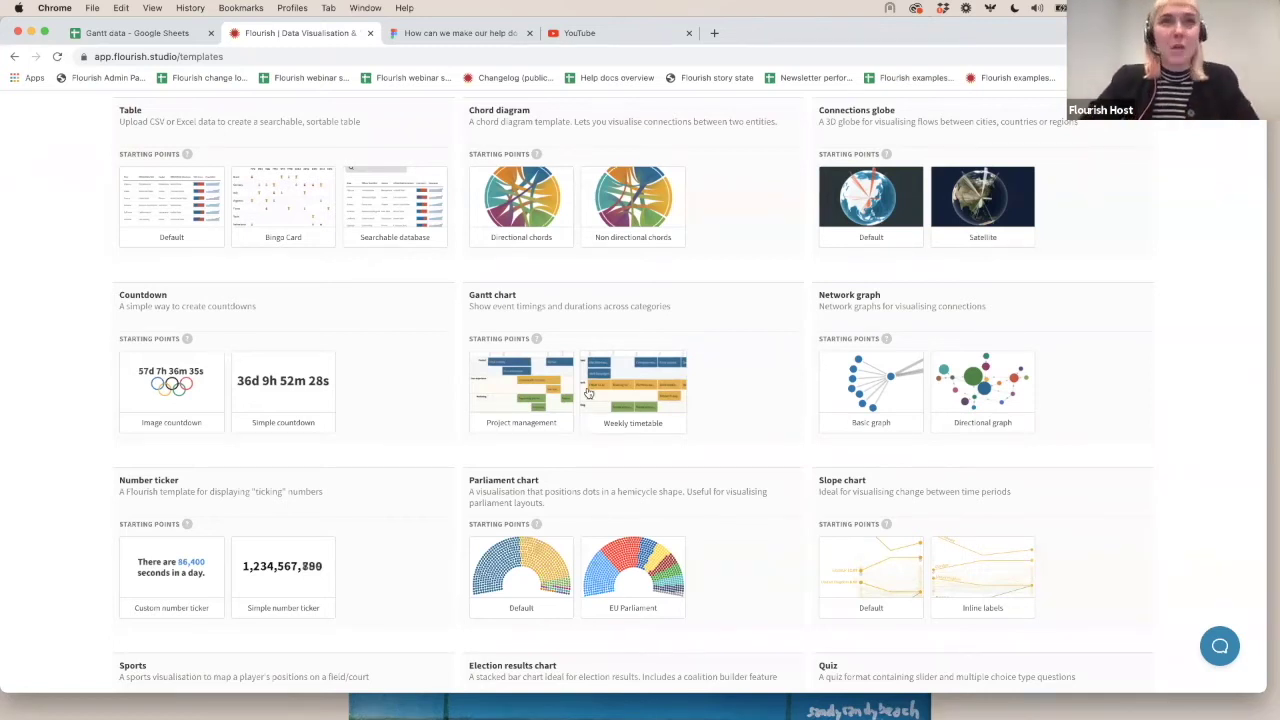
left_click(509, 387)
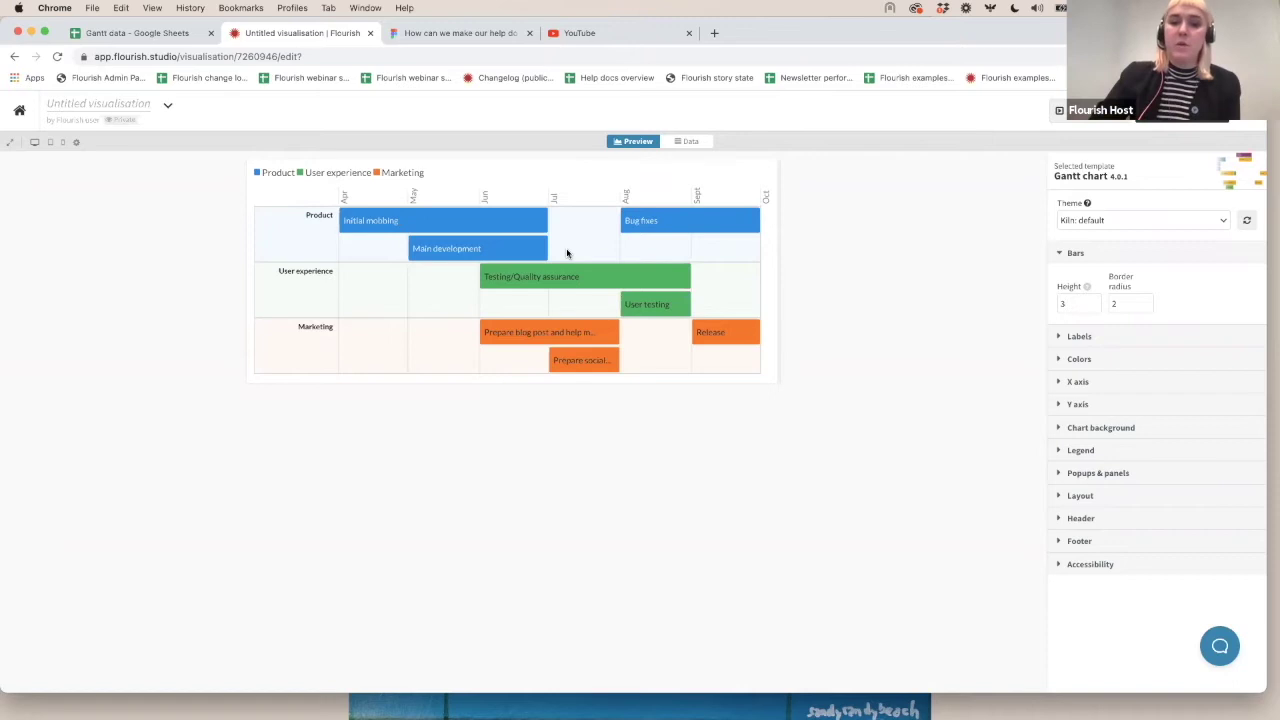
Step: Show the Gantt chart's Data sheet and close the survey popup
left_click(703, 143)
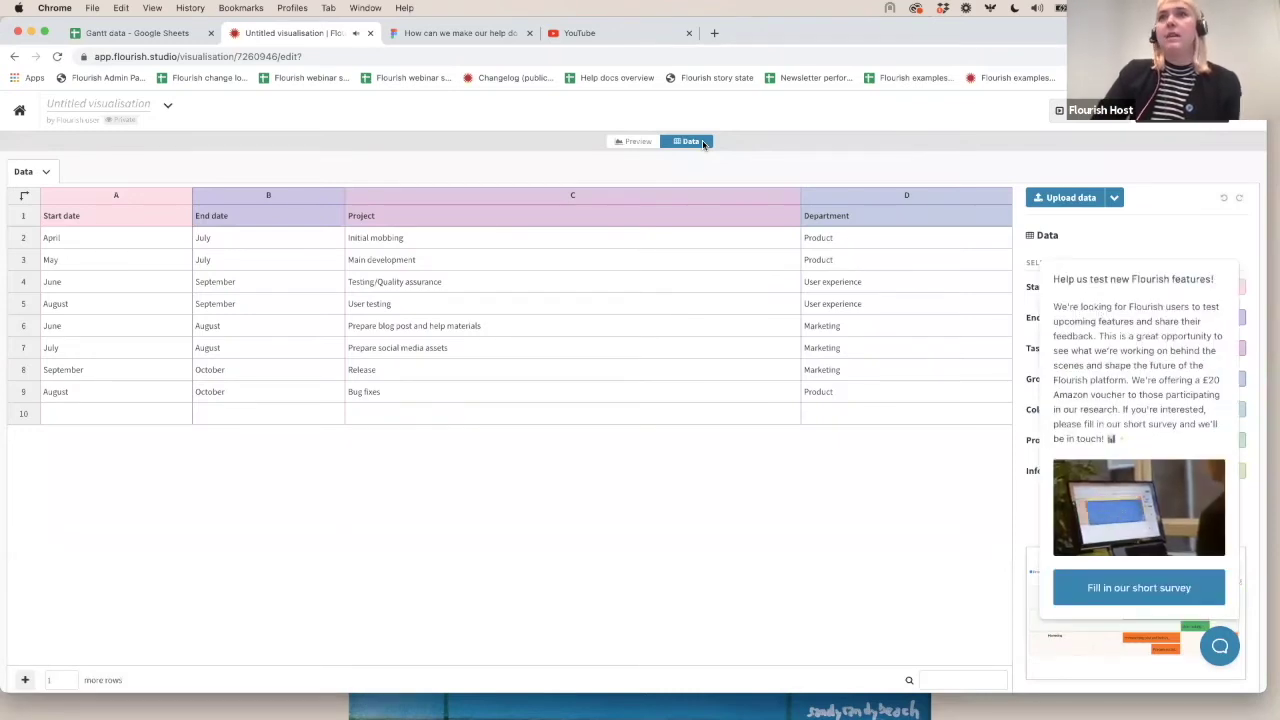
mouse_move(1200, 270)
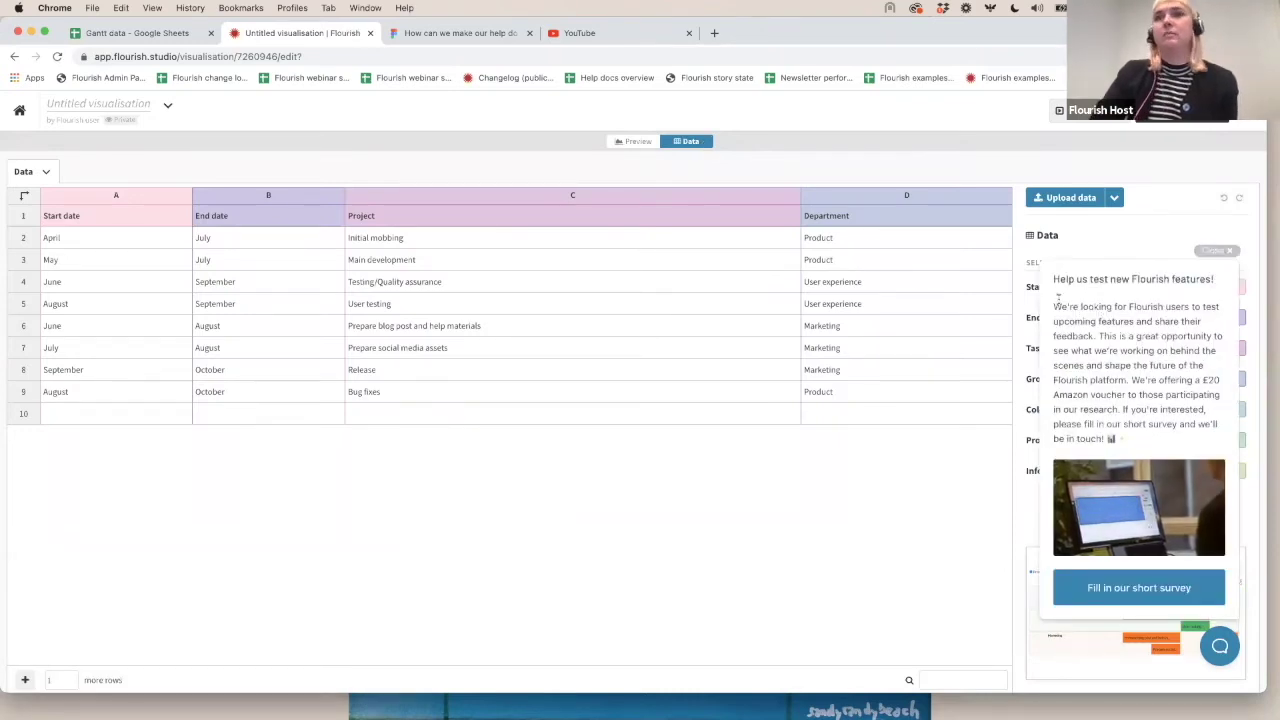
left_click(1217, 246)
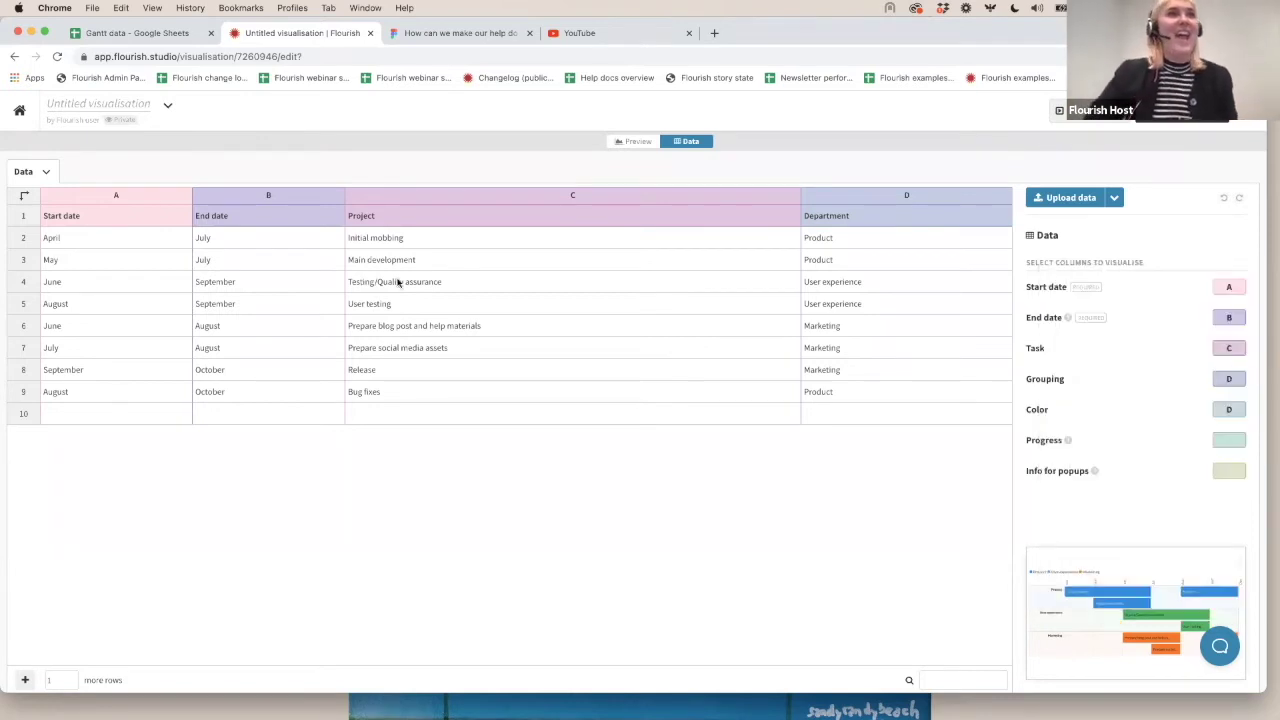
left_click(183, 288)
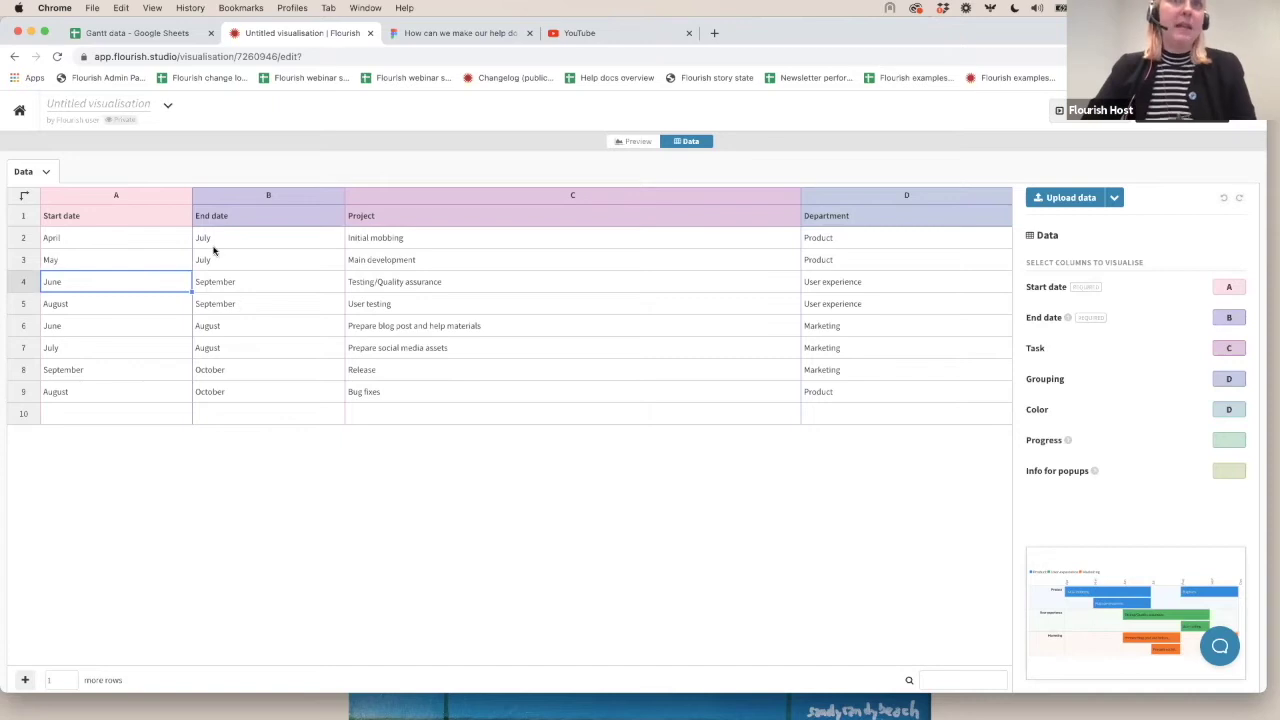
Step: Clear the sample sheet and paste the copied Gantt table starting at cell A1
left_click(45, 172)
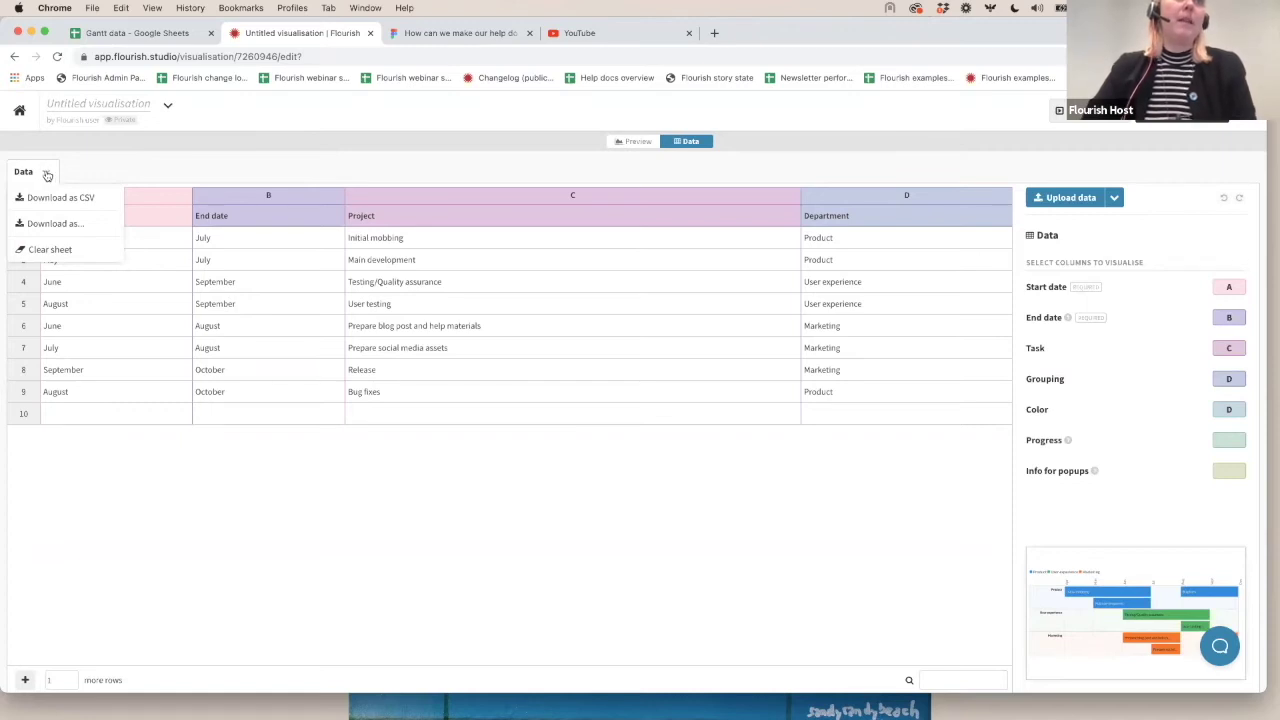
left_click(42, 251)
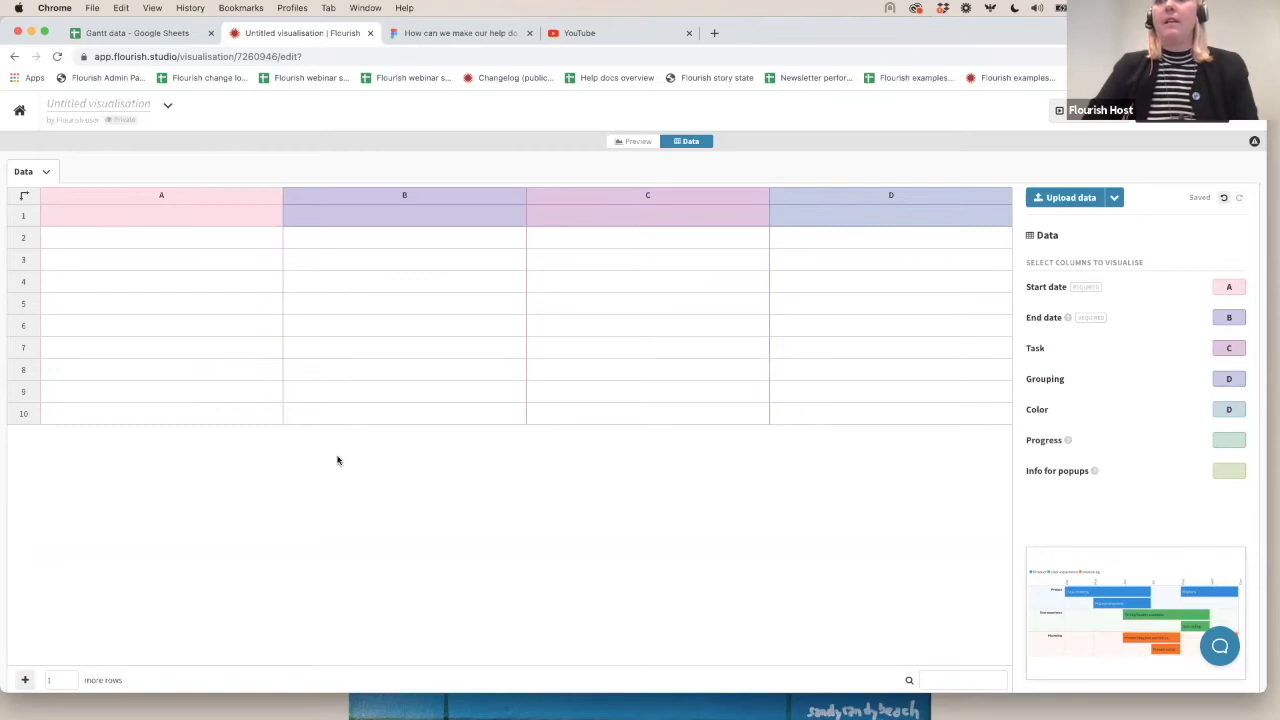
left_click(103, 225)
type("Start date\tEnd date\tTask\tProject\tProduct team\tSupport team\tContent team February\tApril\tTeam brainstorming\tDesign/Prototype\t1\t\t March\tApril\tInitial wireframe\tDesign/Prototype\t1\t\t April\tJune\tDeveloped wireframing\tDesign/Prototype\t1\t\t April\tMay\tBuilding prototype\tDesign/Prototype\t0.7\t\t April\tJuly\tInitial mobbing\tDevelopment\t1\t\t May\tJuly\tMain development\tDevelopment\t0.3\t\t June\tAugust\tTesting (product)\tTesting/Quality Assurance\t0.2\t\t June\tAugust\tTesting (support)\tTesting/Quality Assurance\t0.2\t\t July\tSeptember\tBlog post\tMarketing Material\t\t0.4\t August\tSeptember\tSocial media\tMarketing Material\t\t0.1\t August\tOctober\tUser testing\tUser testing\t\t0.2\t August\tOctober\tBug fixes\tDevelopment\t0.1\t\t September\tOctober\tOfficial launch\tRelease and Support\t\t\t0.2 September\tNovember\tContinued support\tRelease and Support\t\t\t0.1")
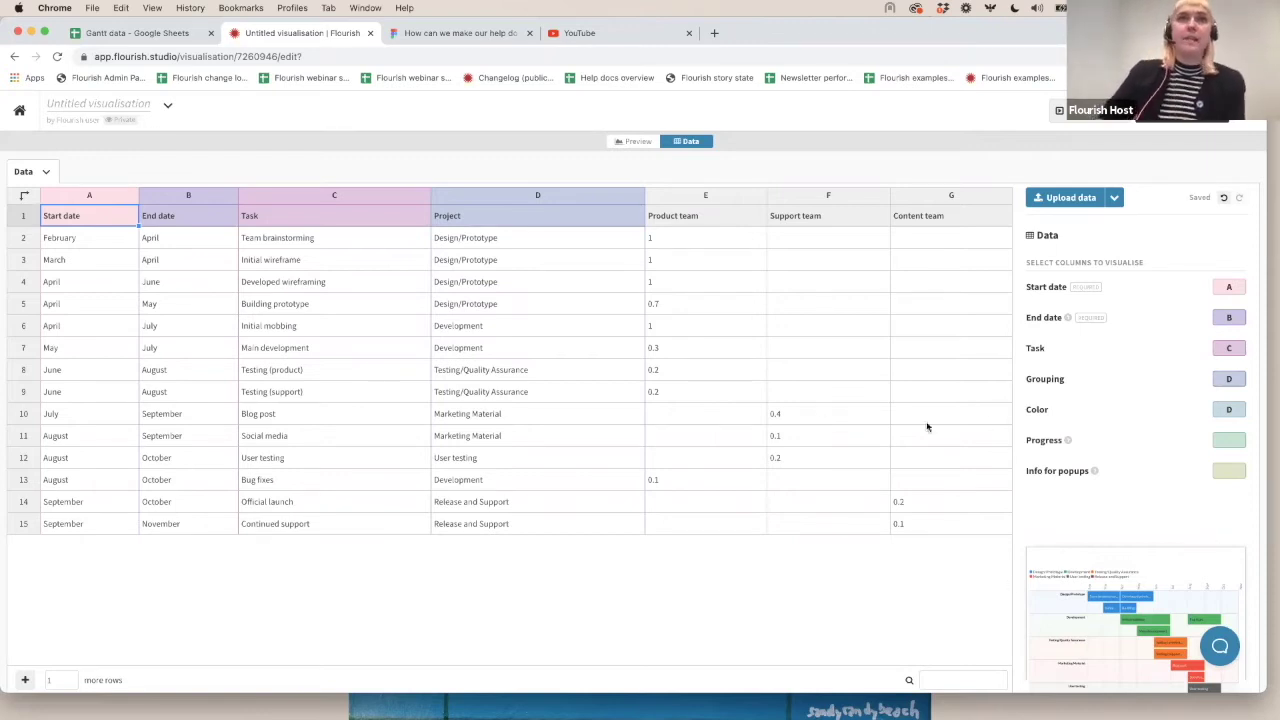
left_click(632, 142)
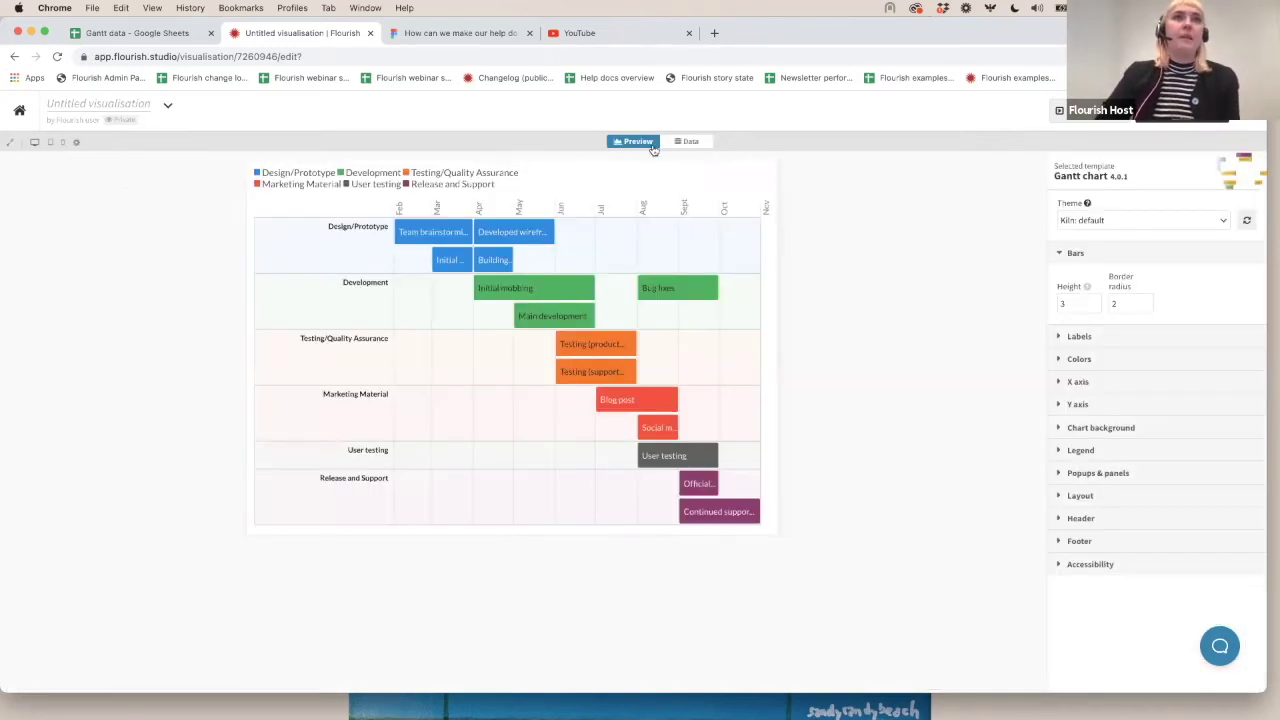
left_click(692, 142)
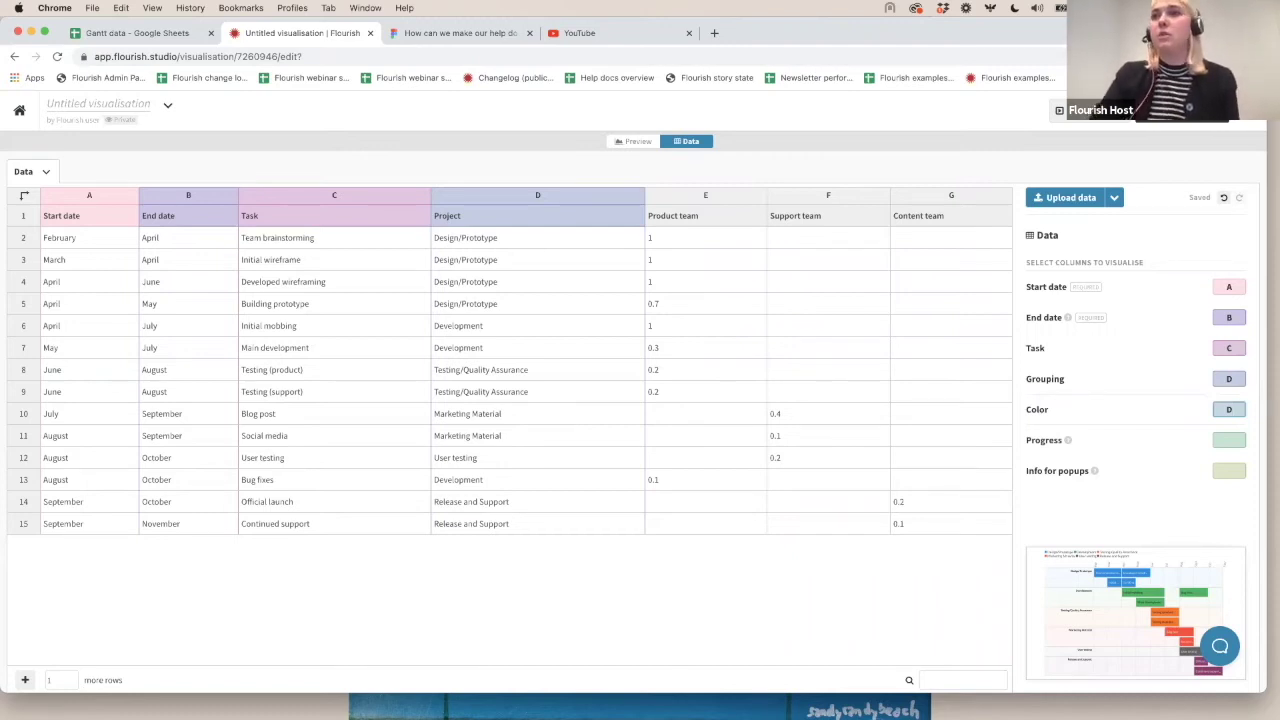
Step: Remove the Grouping, Color and Task column bindings, leaving only Start date and End date
left_click(1240, 406)
left_click(1238, 379)
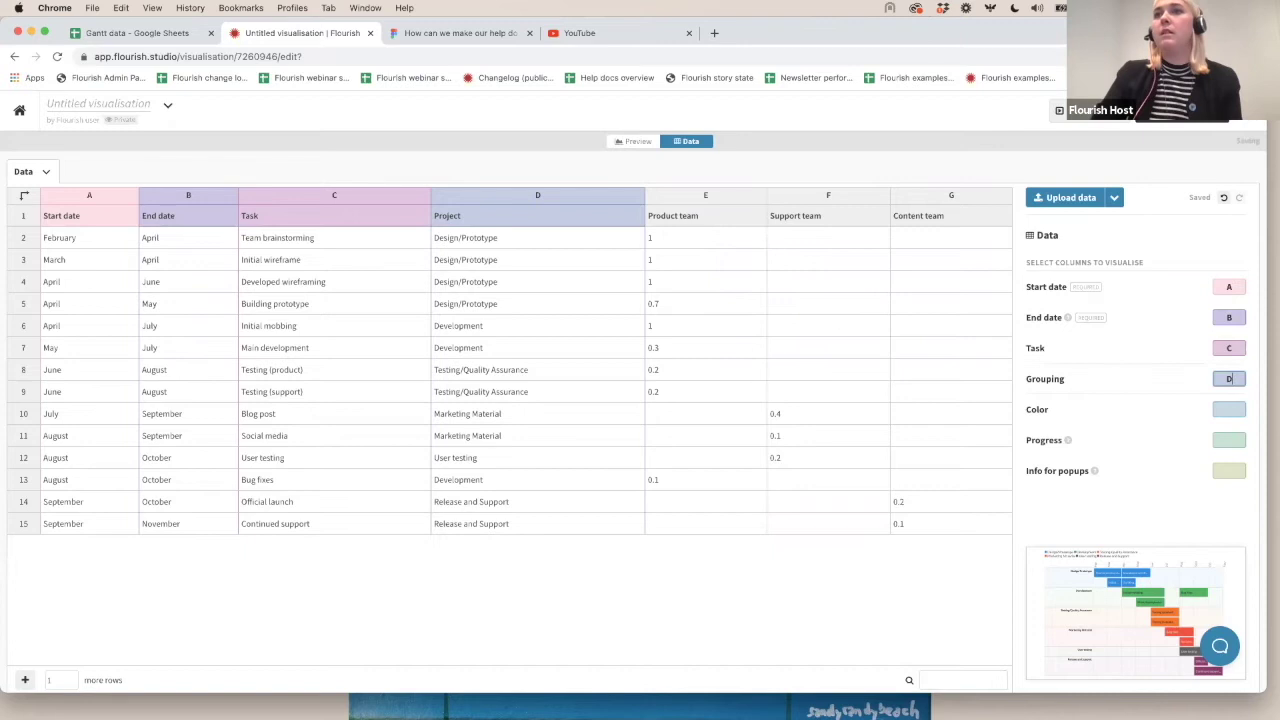
left_click(1234, 346)
left_click(834, 386)
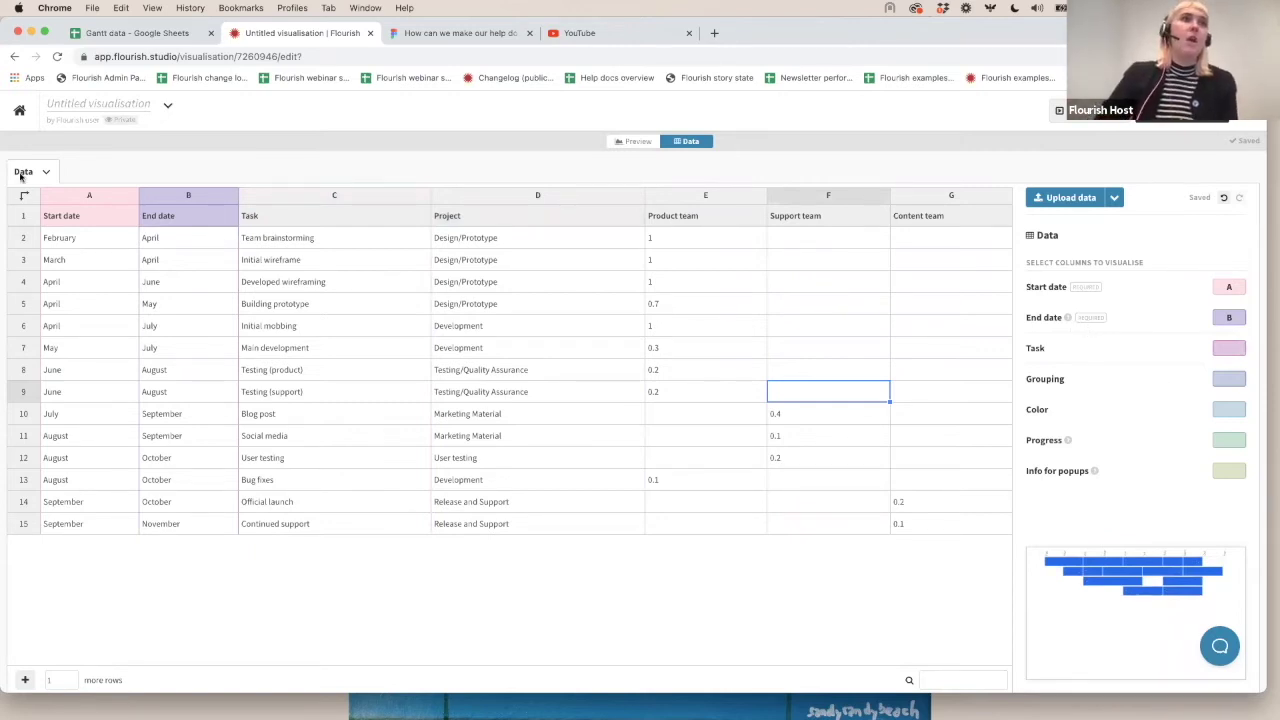
Step: Highlight the Start date (A) and End date (B) columns, then switch to the presentation slides
left_click(89, 195)
left_click(166, 196)
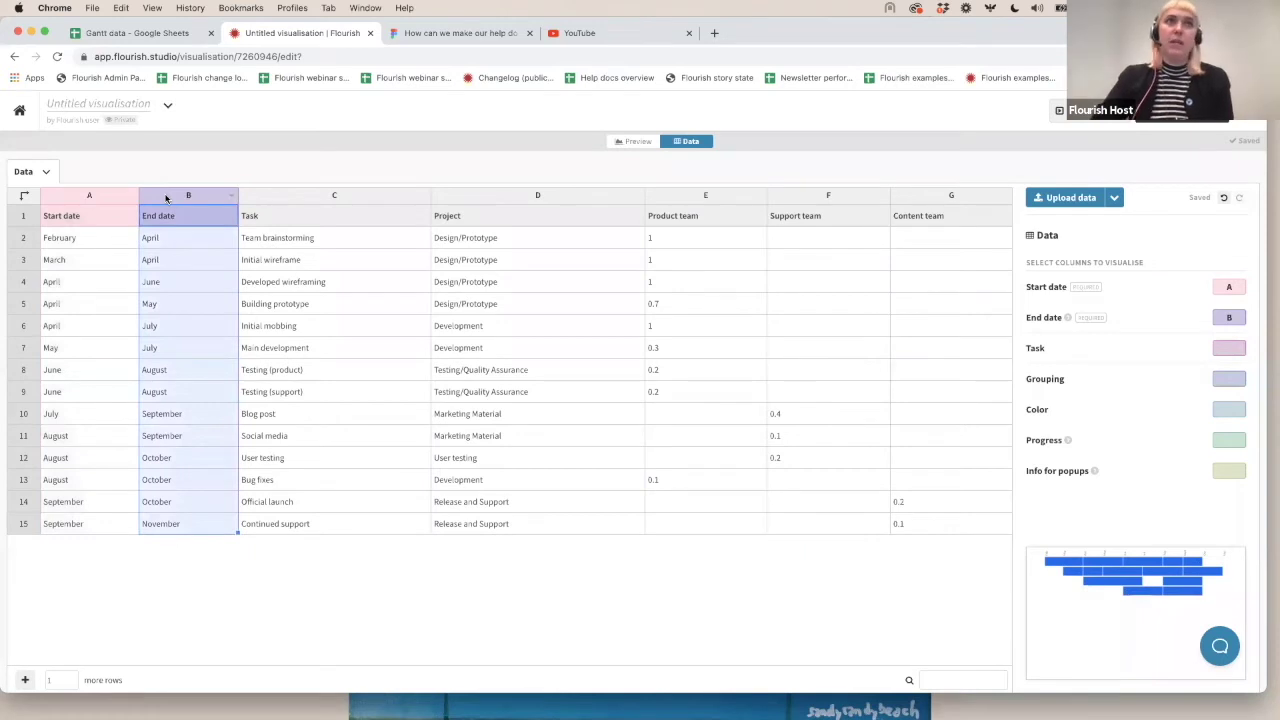
left_click(96, 195)
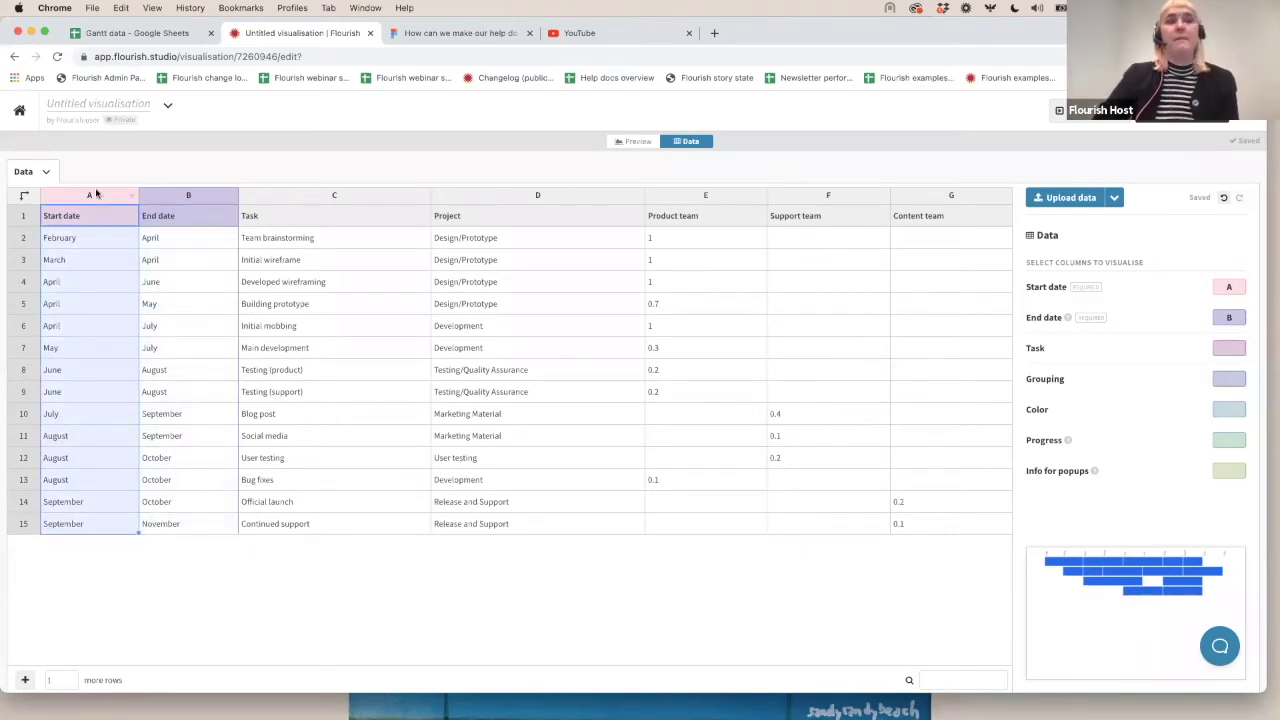
left_click(198, 196)
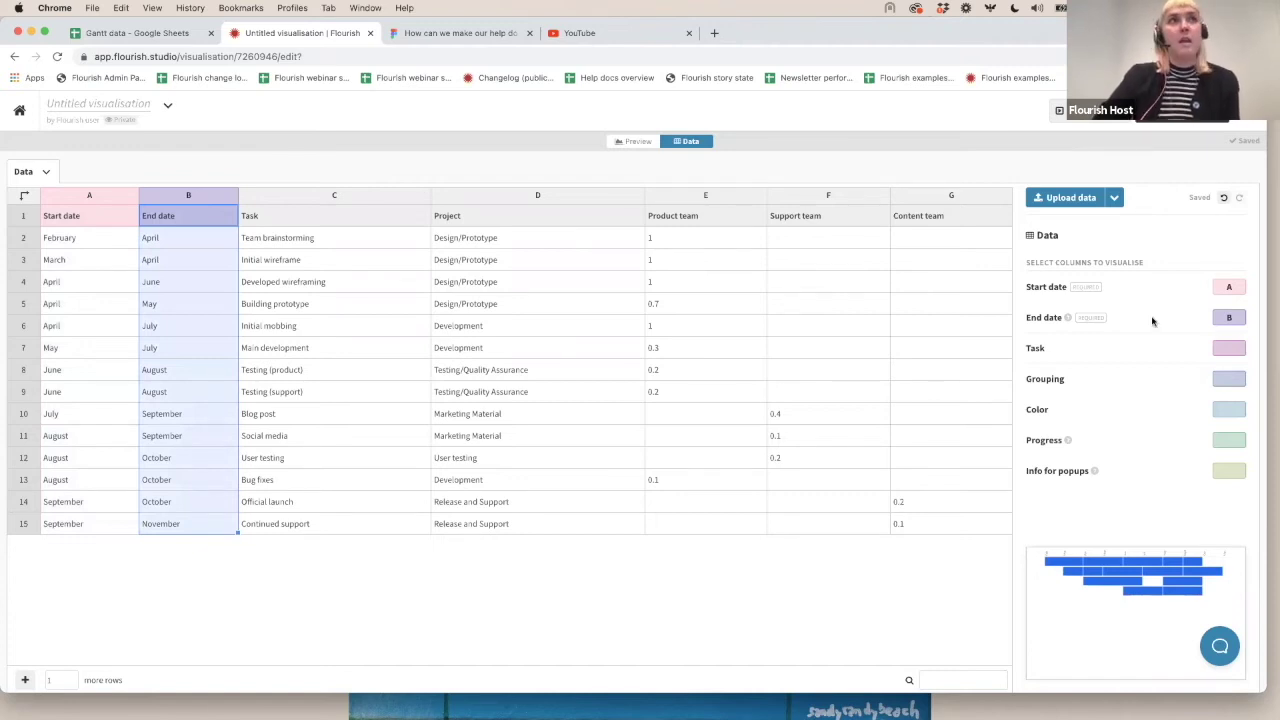
key("ctrl+Left")
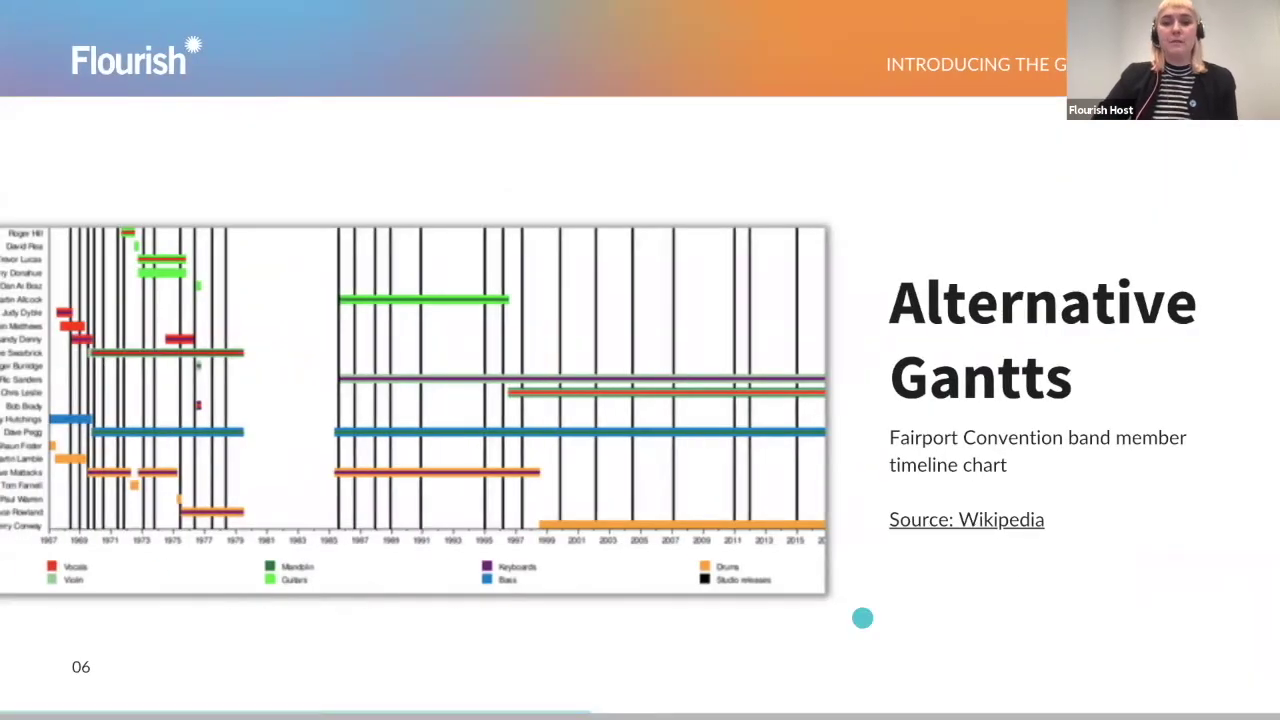
Step: Present the Alternative Gantts band timeline slide, then return to the Flourish data sheet
mouse_move(816, 706)
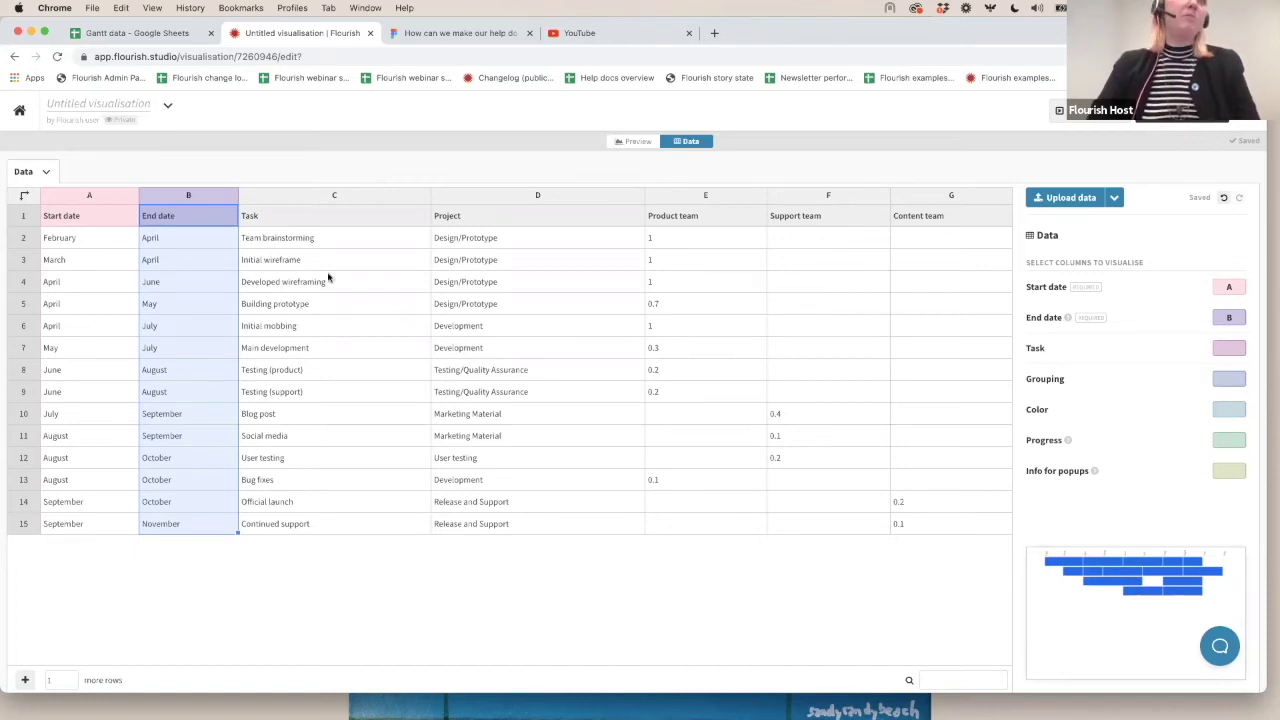
Step: Bind column C to Task, preview the task-labelled bars, then go back to the Data view
left_click(300, 241)
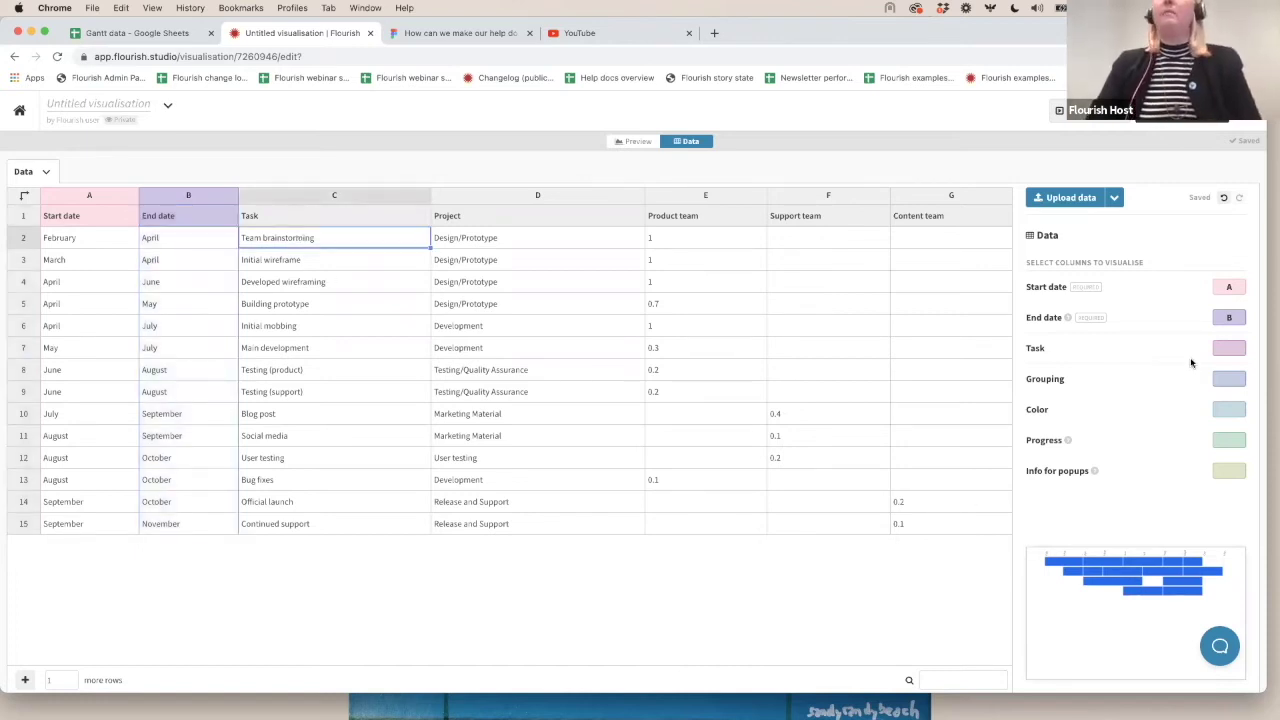
left_click(1229, 346)
type("C")
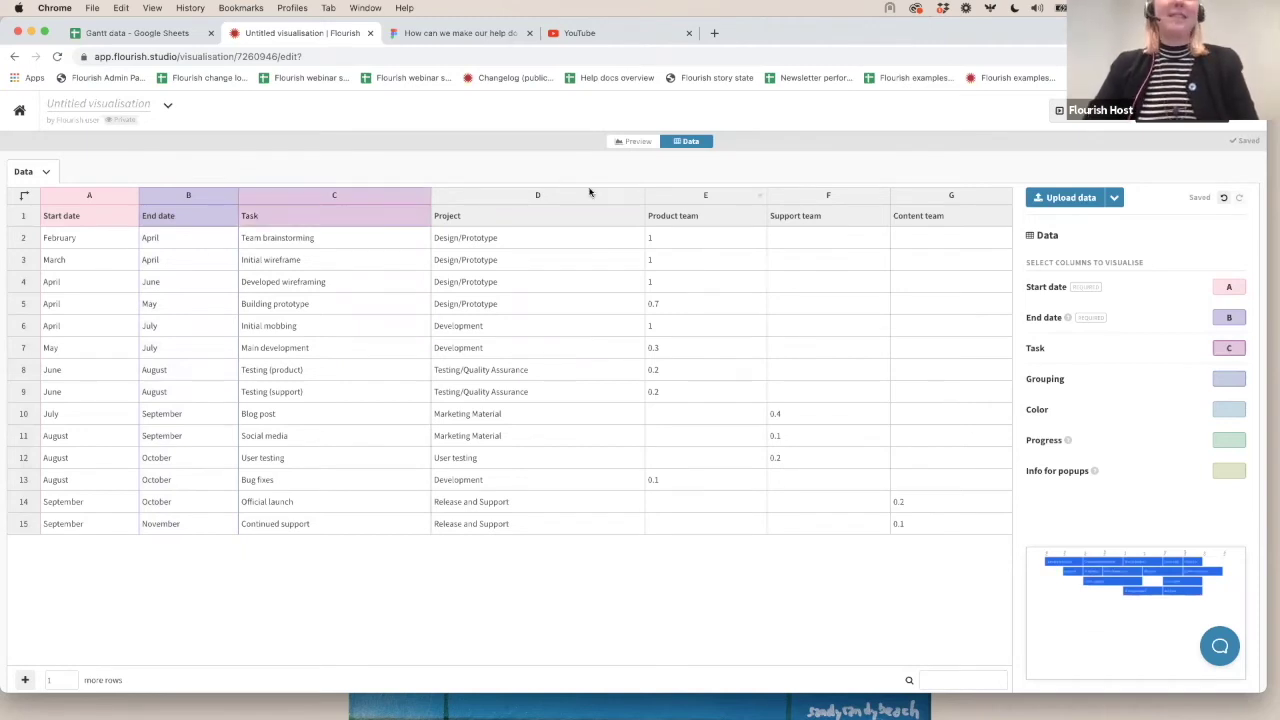
left_click(618, 141)
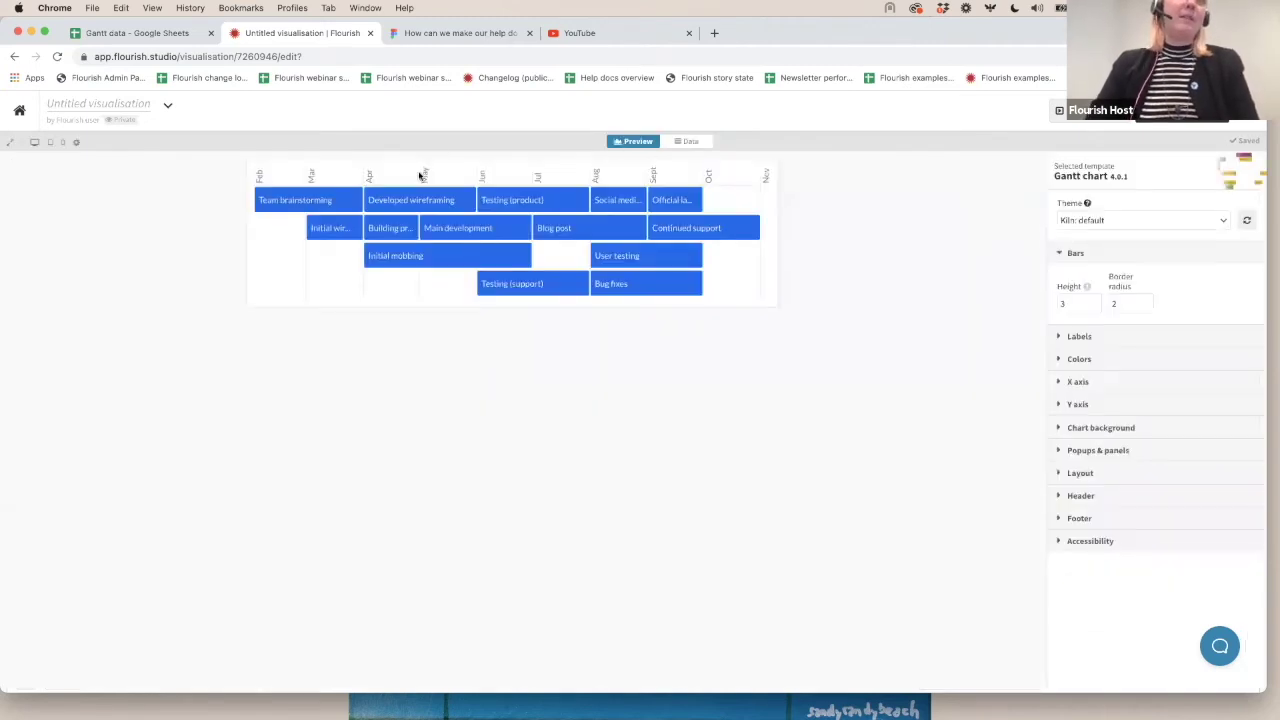
left_click(679, 141)
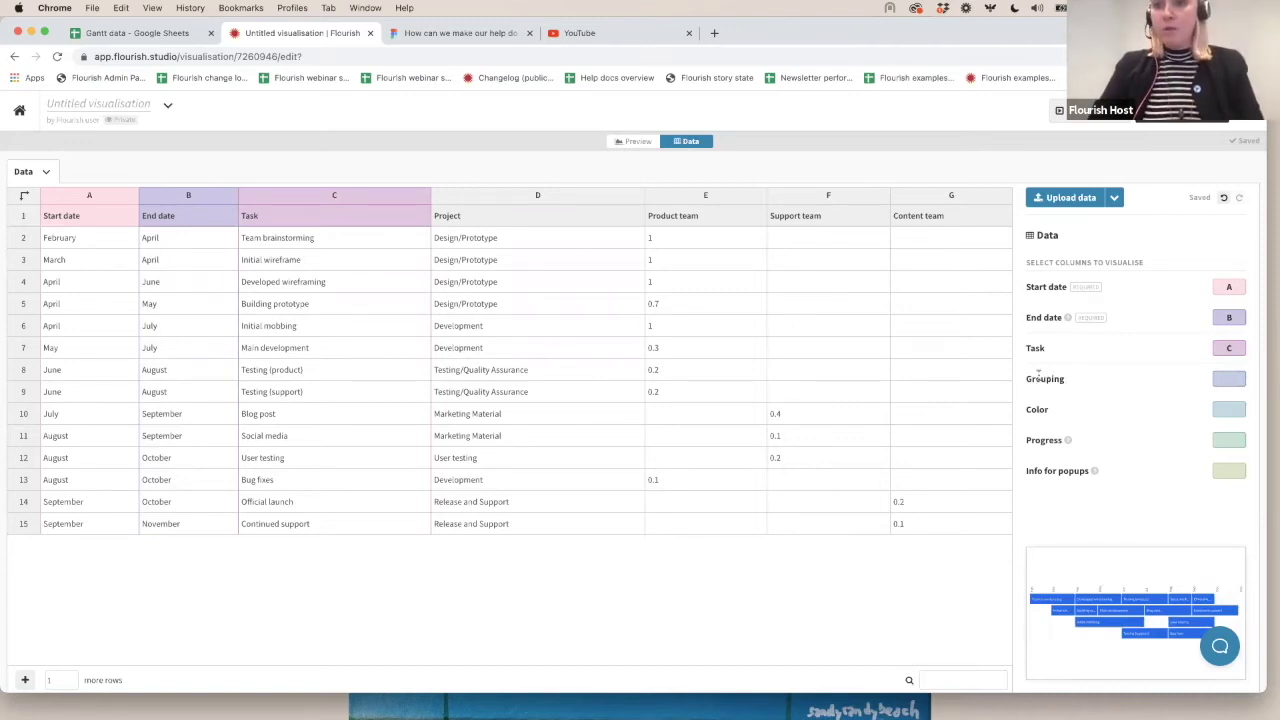
Step: Bind Grouping to Project column D and preview the six project rows
left_click(1222, 376)
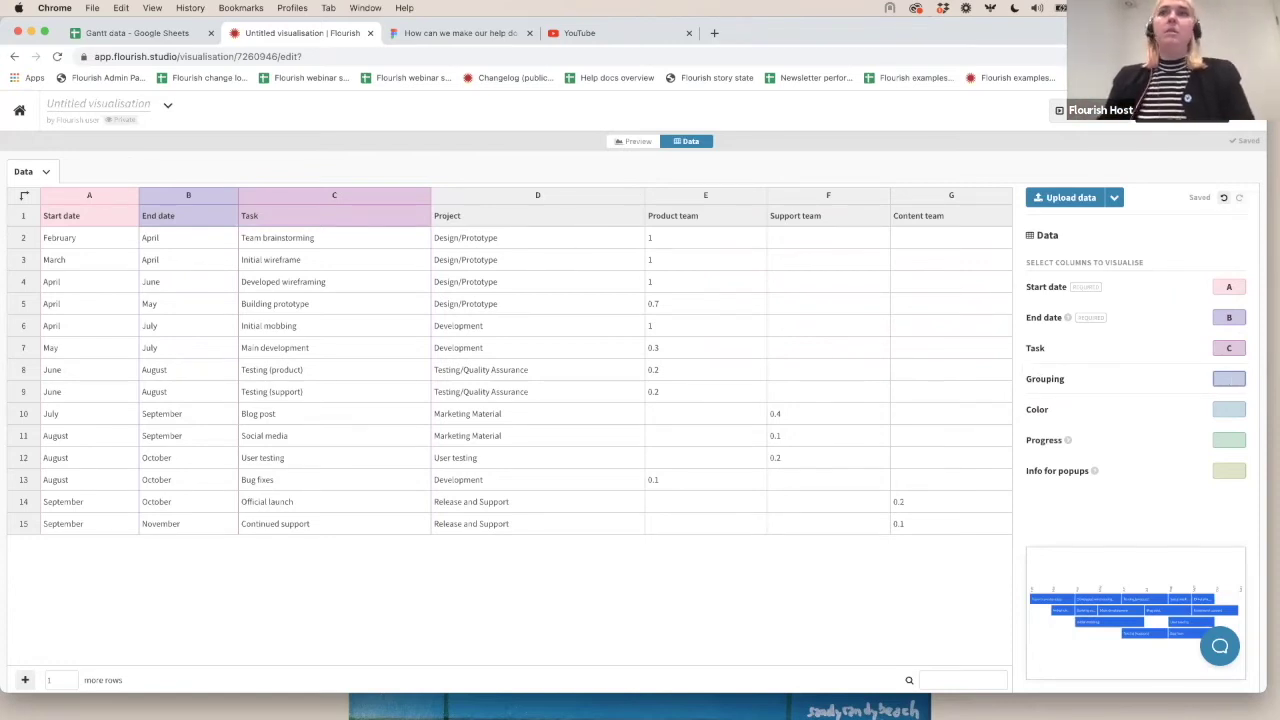
type("D")
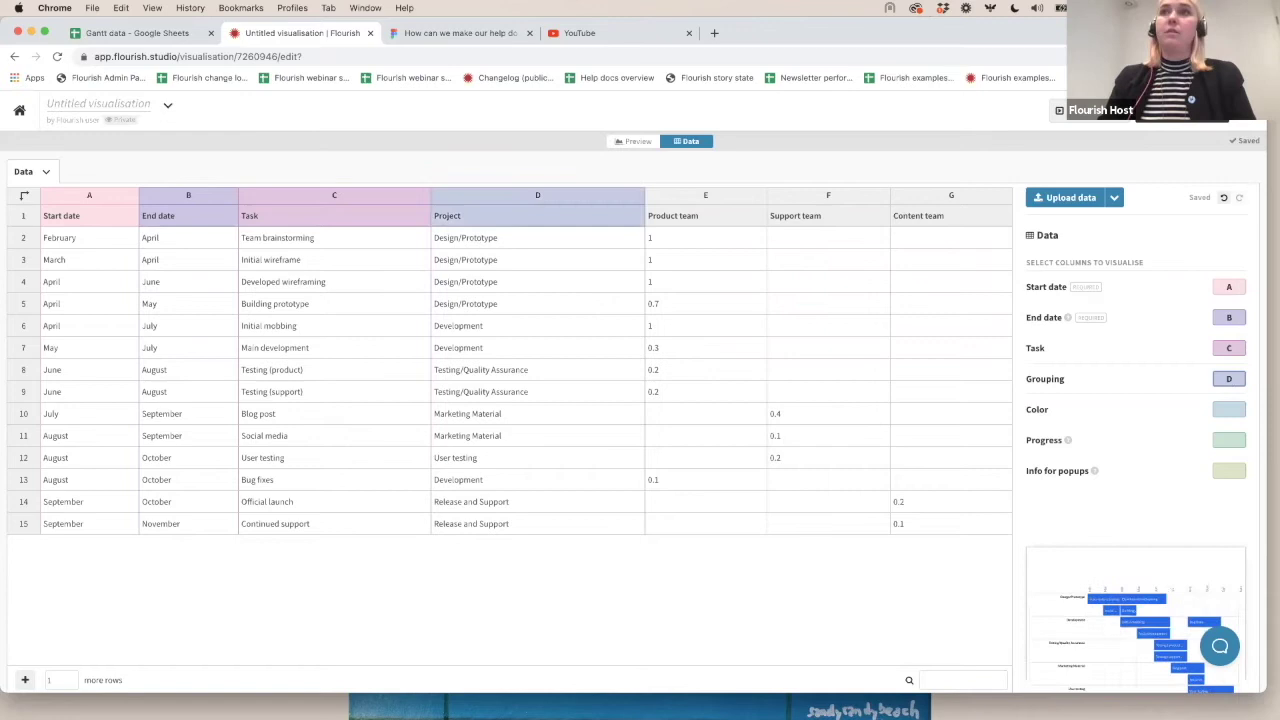
left_click(470, 192)
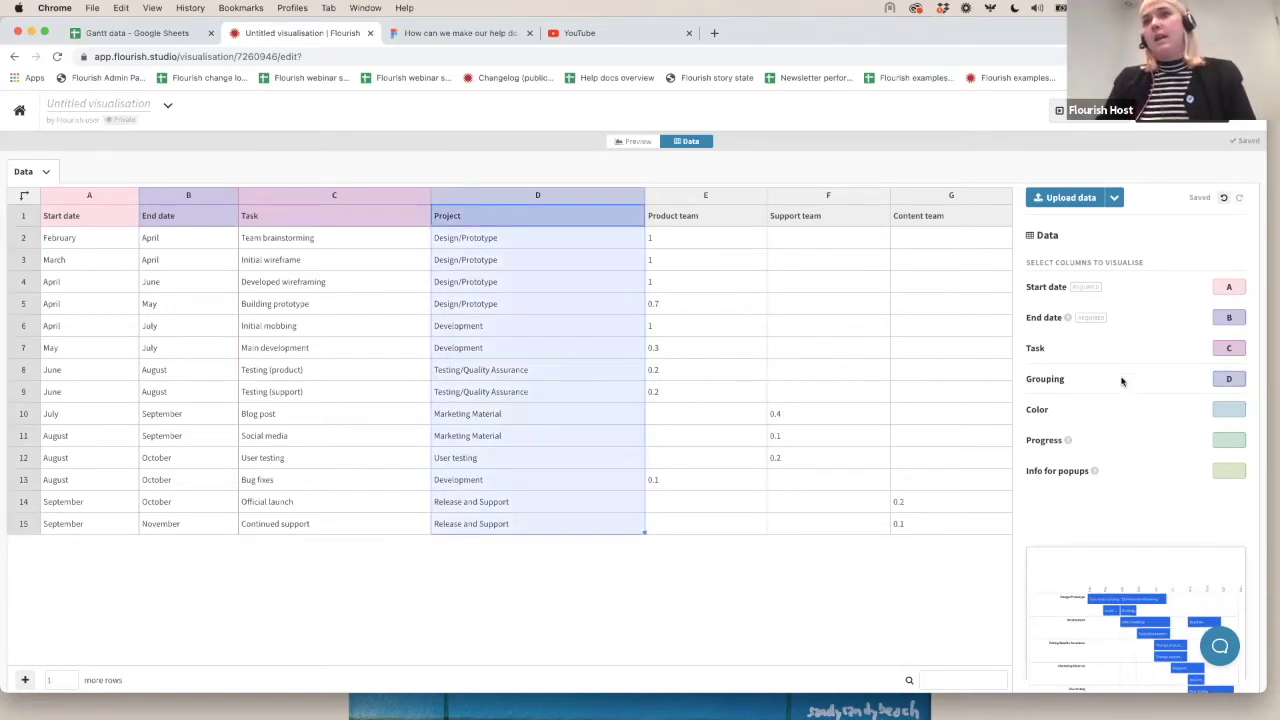
left_click(636, 142)
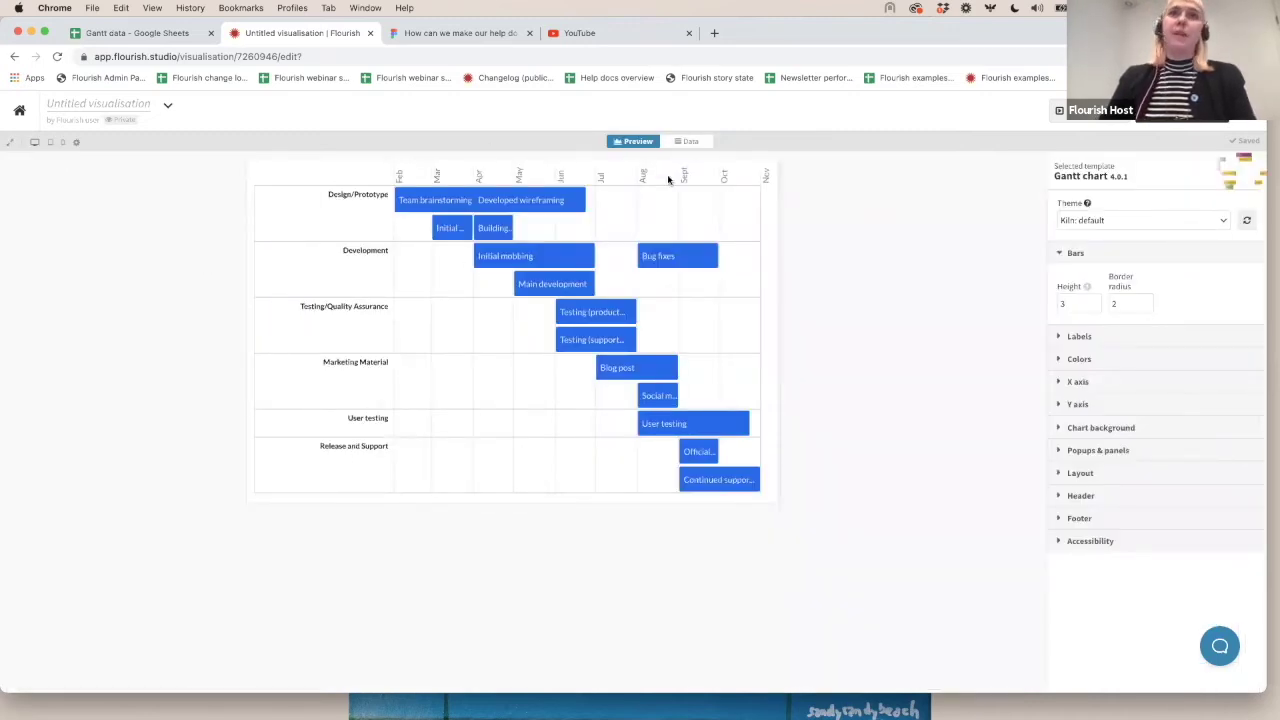
Step: Back on the data sheet, bind Color to Project column D
left_click(699, 144)
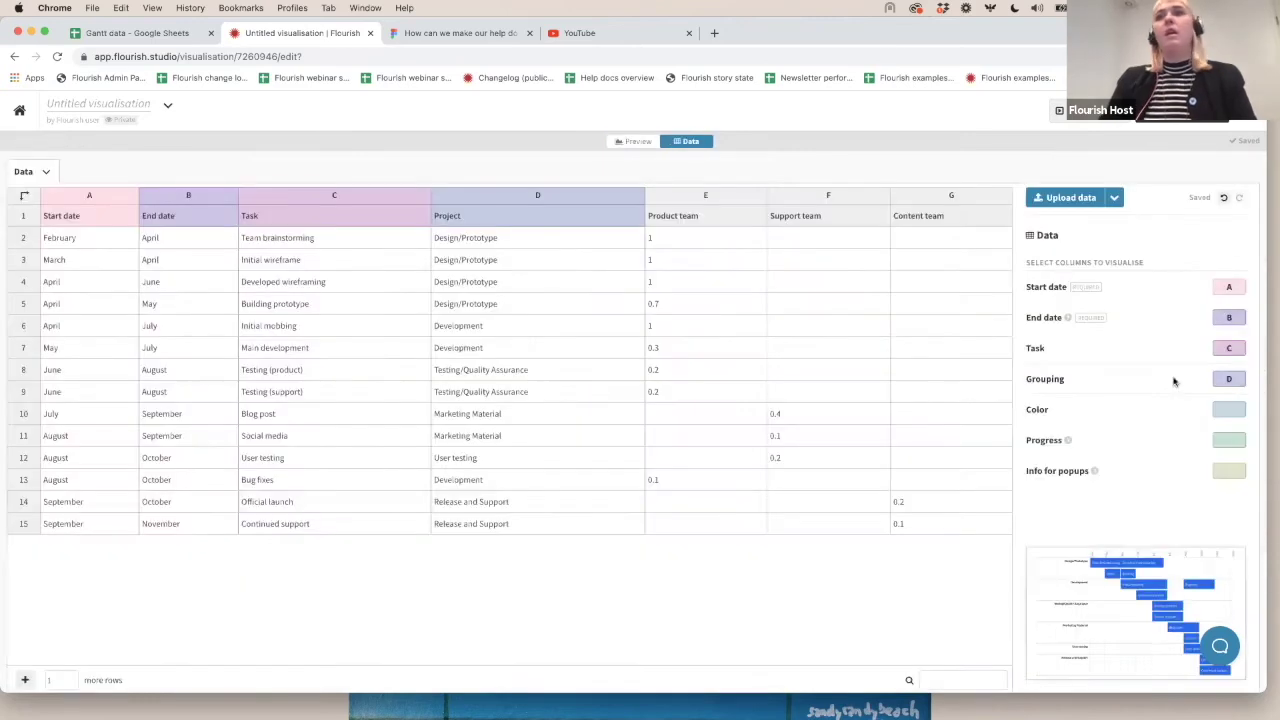
left_click(1221, 405)
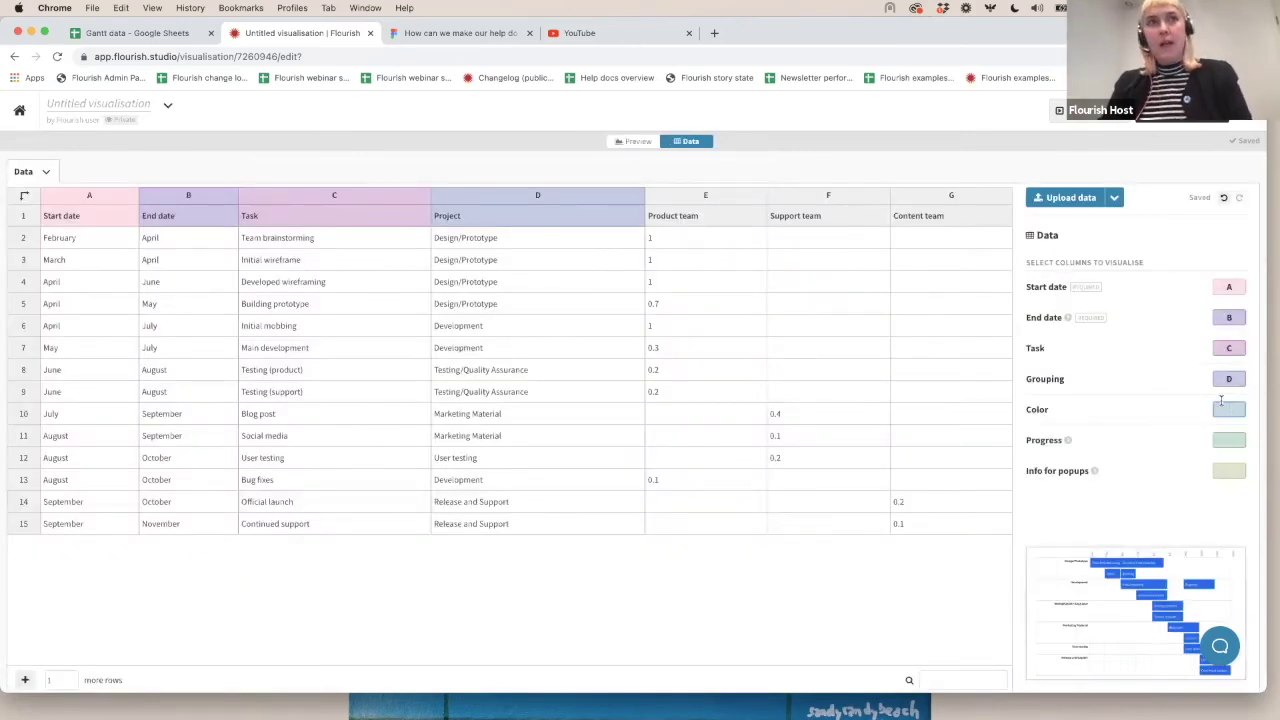
type("D")
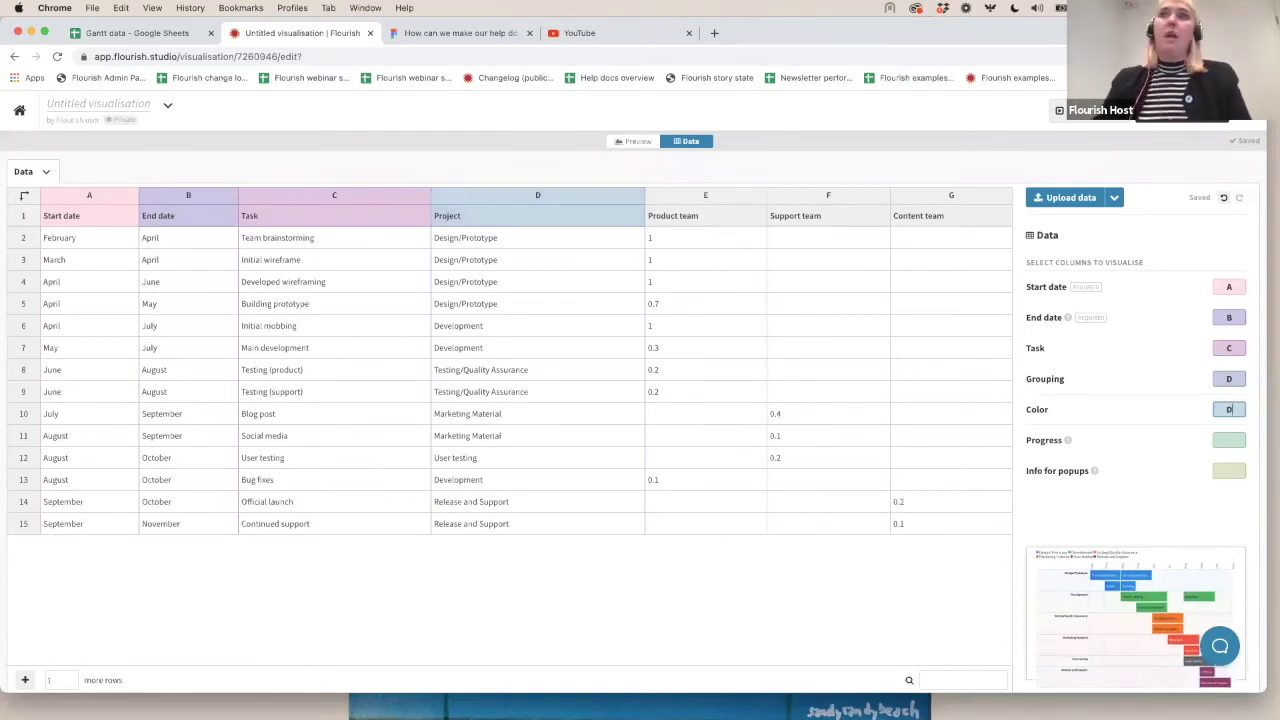
left_click(487, 192)
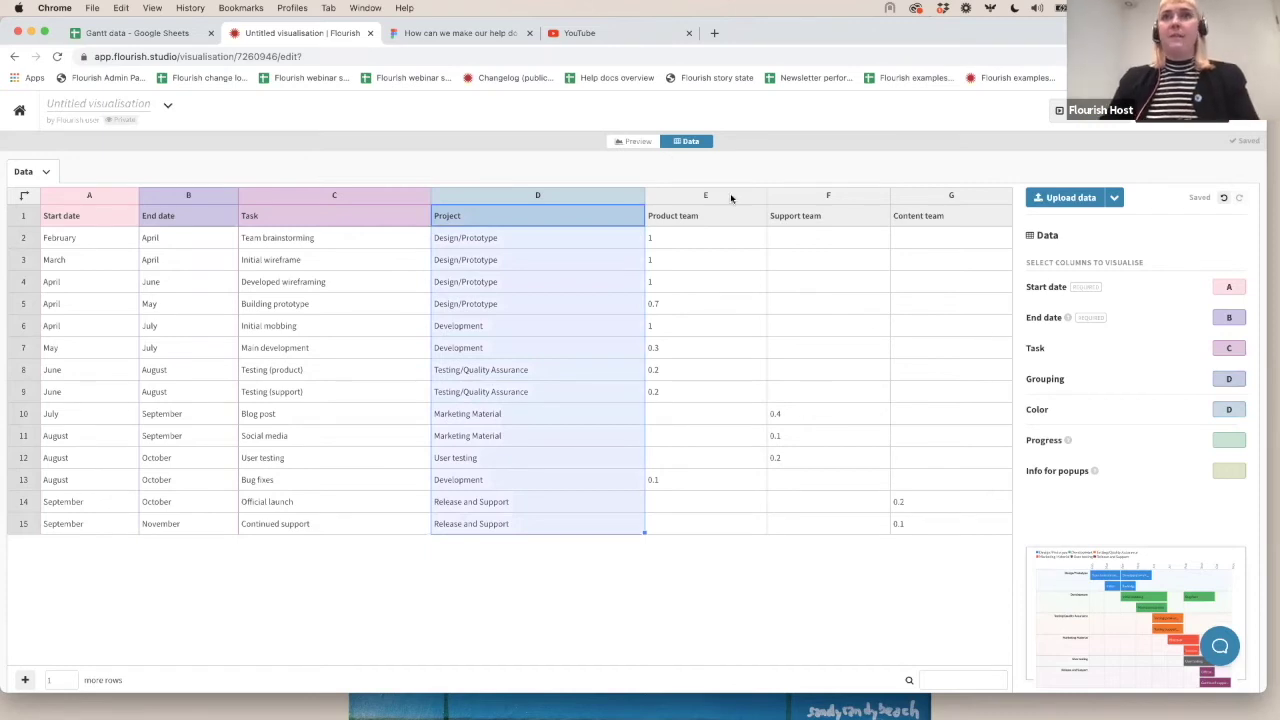
Step: Set Progress to Product team column E (1, 0.7, 0.3) and preview the coloured chart
left_click(1233, 438)
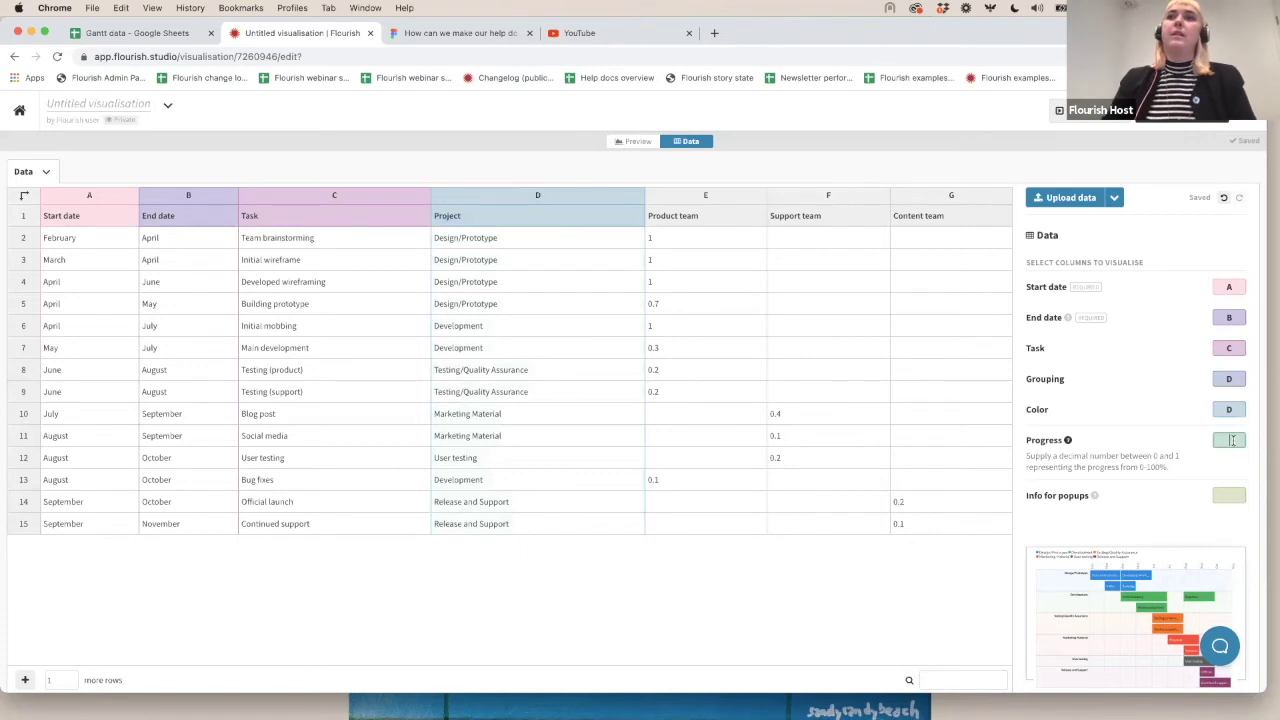
left_click(705, 194)
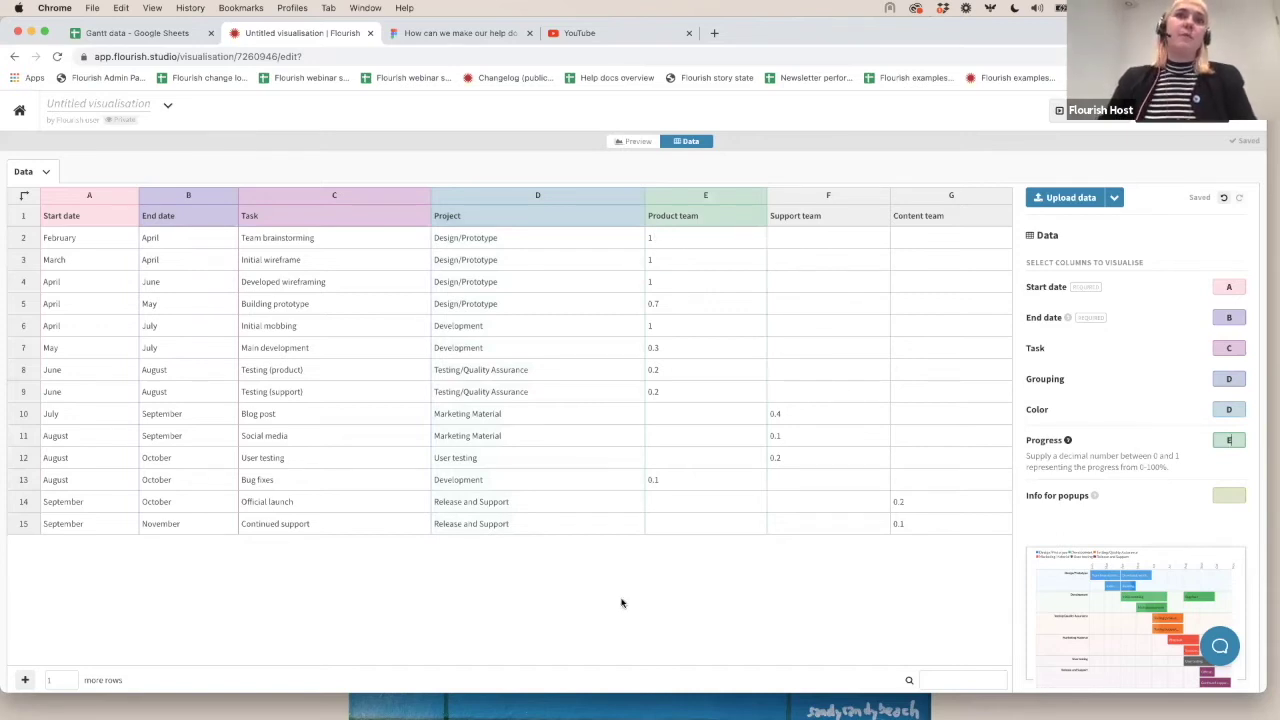
left_click(668, 246)
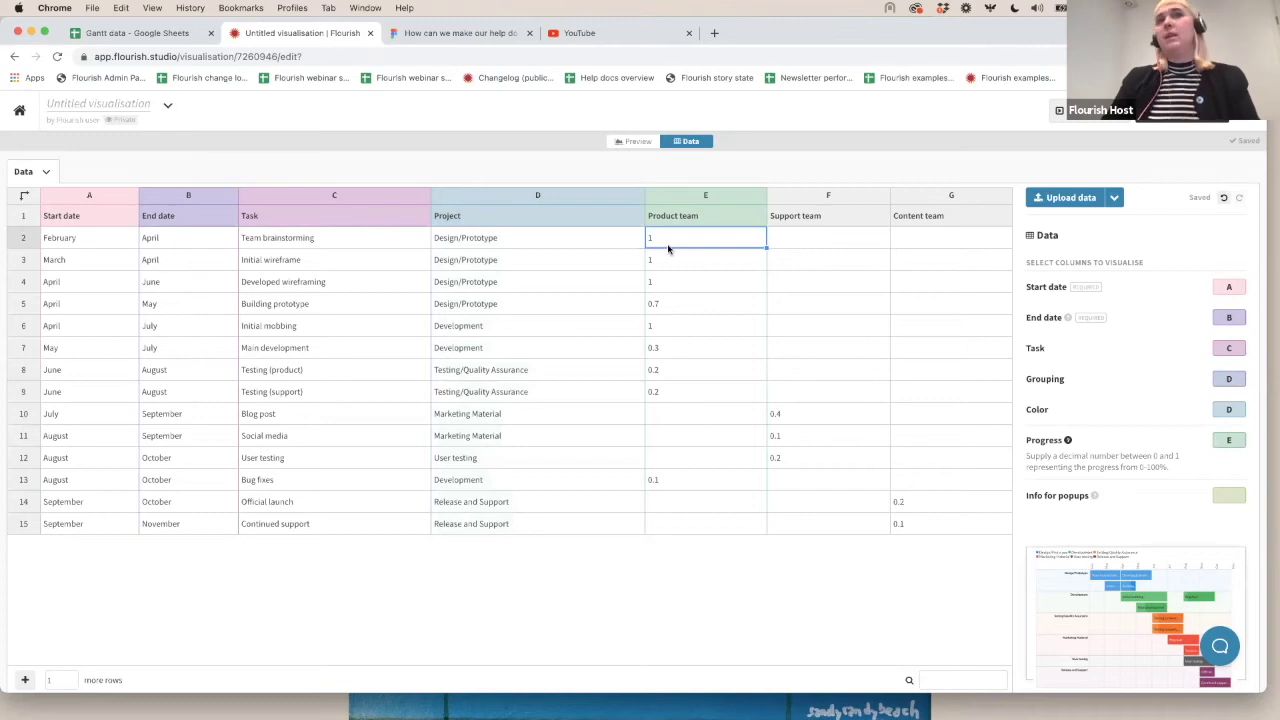
left_click(650, 307)
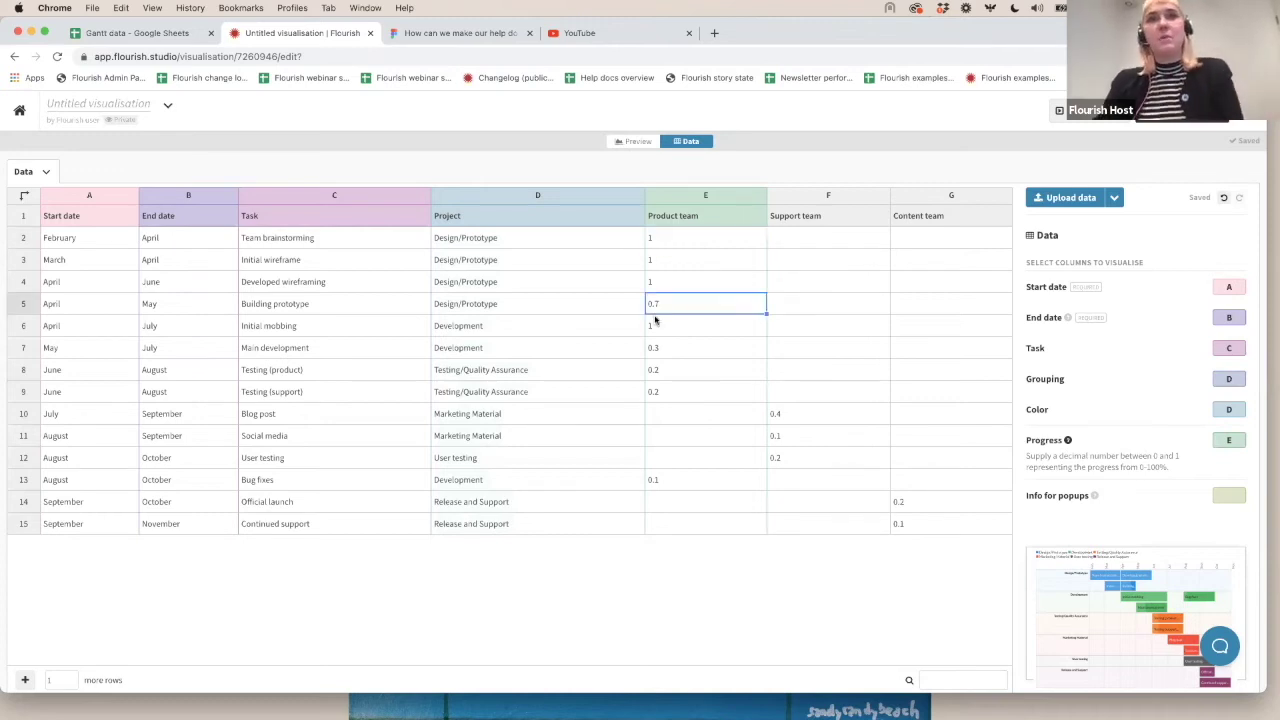
left_click(672, 344)
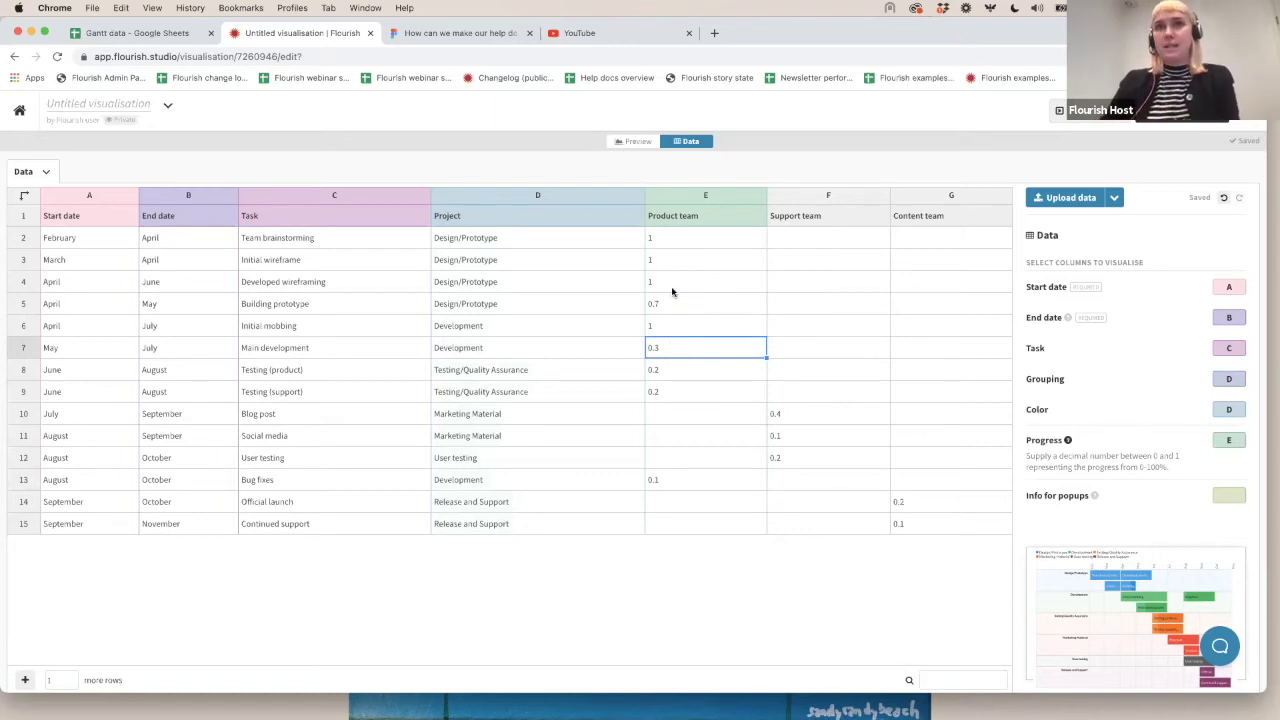
left_click(634, 142)
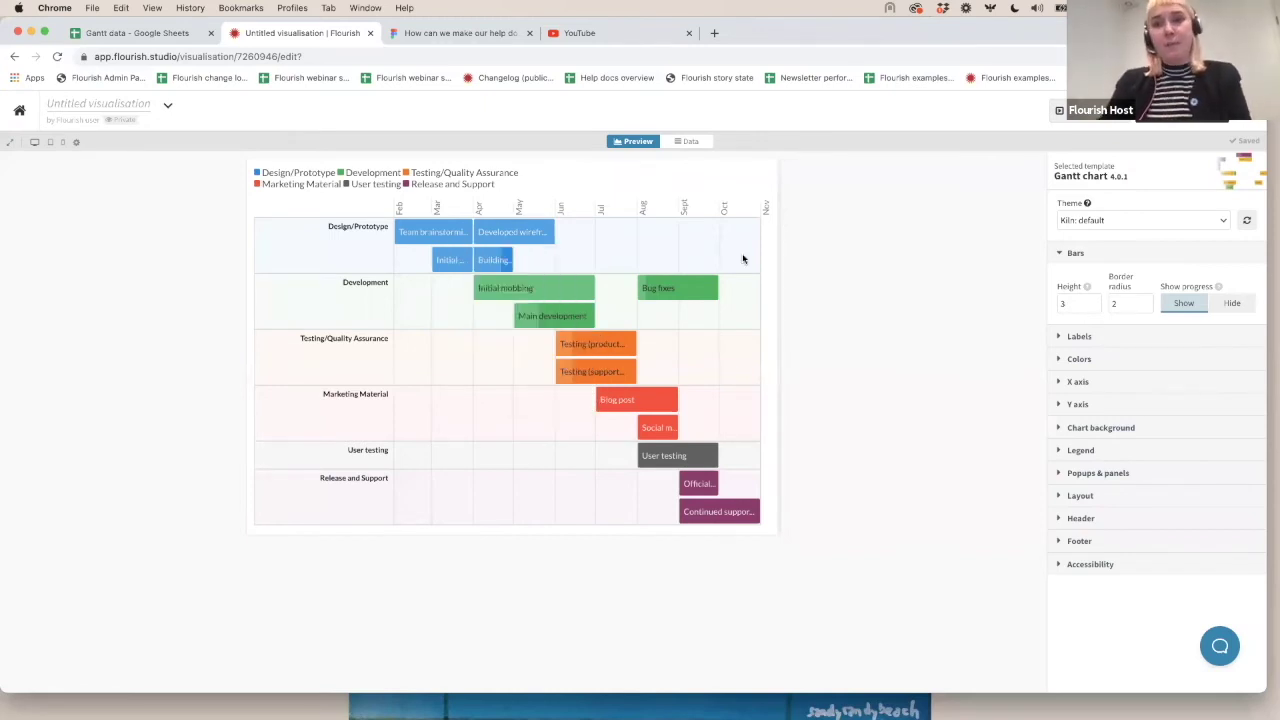
Step: Return from the chart preview to the Gantt data sheet
left_click(692, 142)
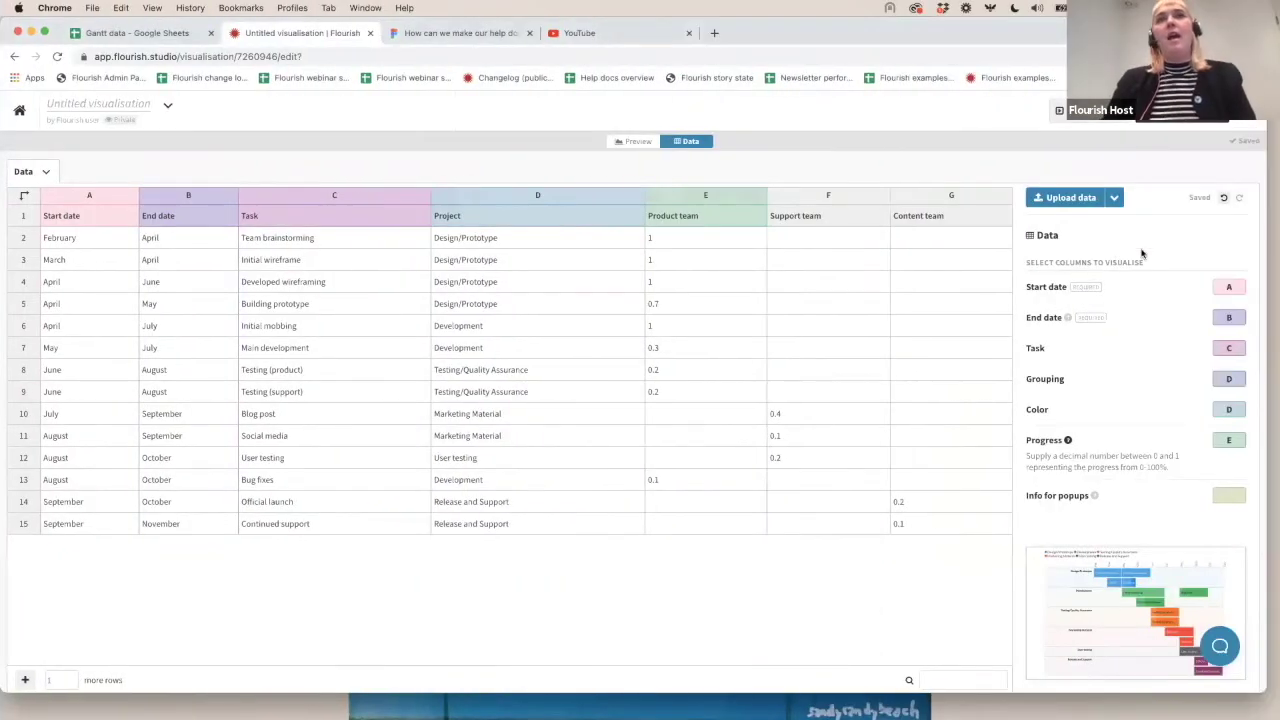
Step: Select team columns E–G and choose Combine columns to unpivot them
left_click(684, 190)
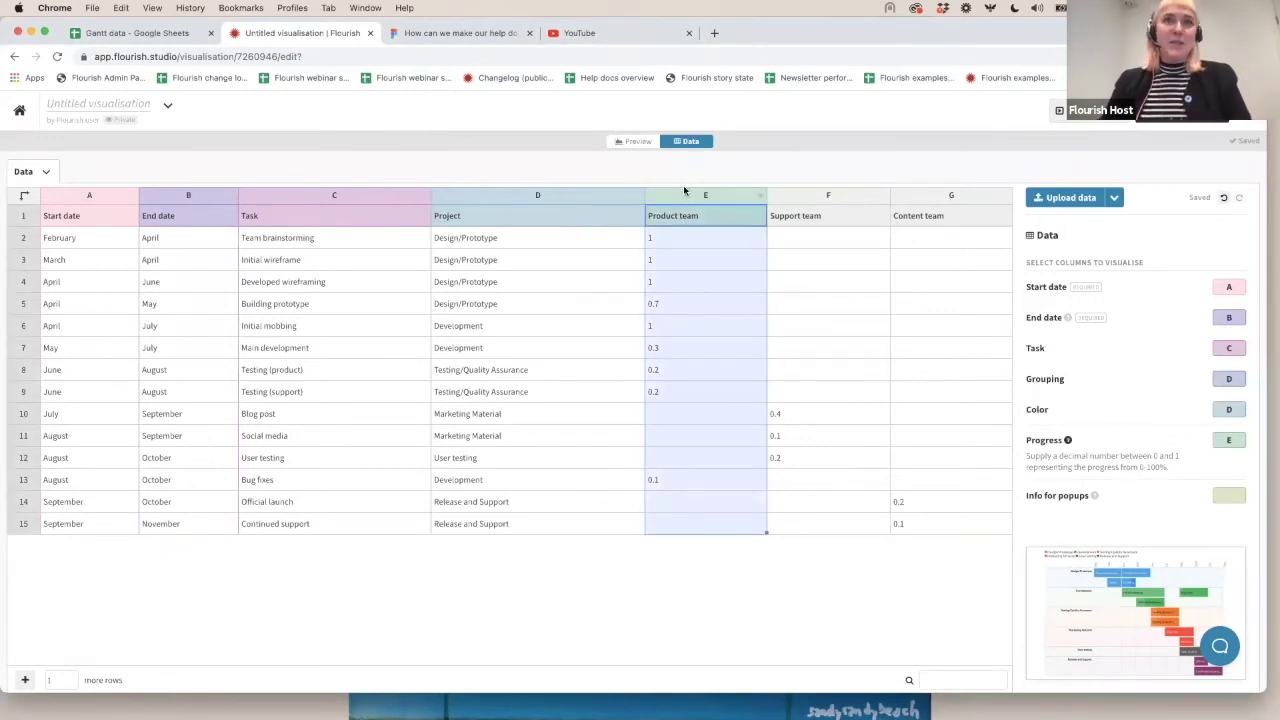
left_click(926, 192, "shift")
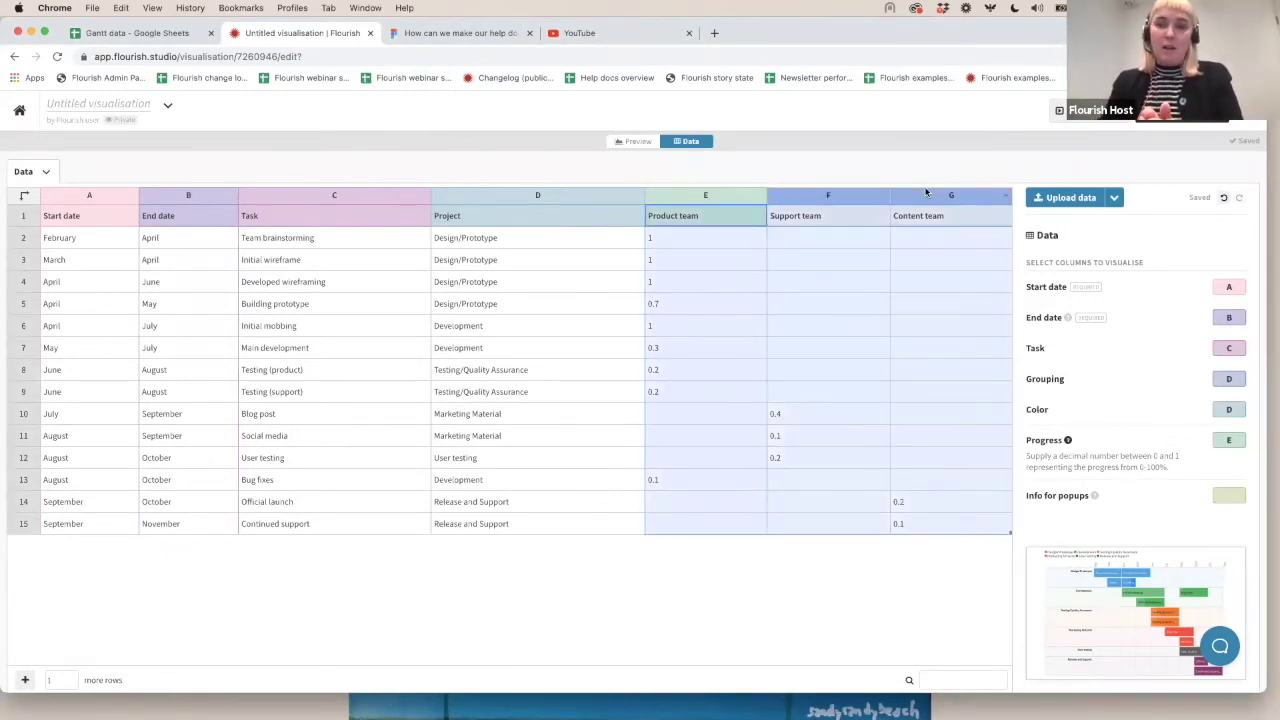
left_click(874, 276)
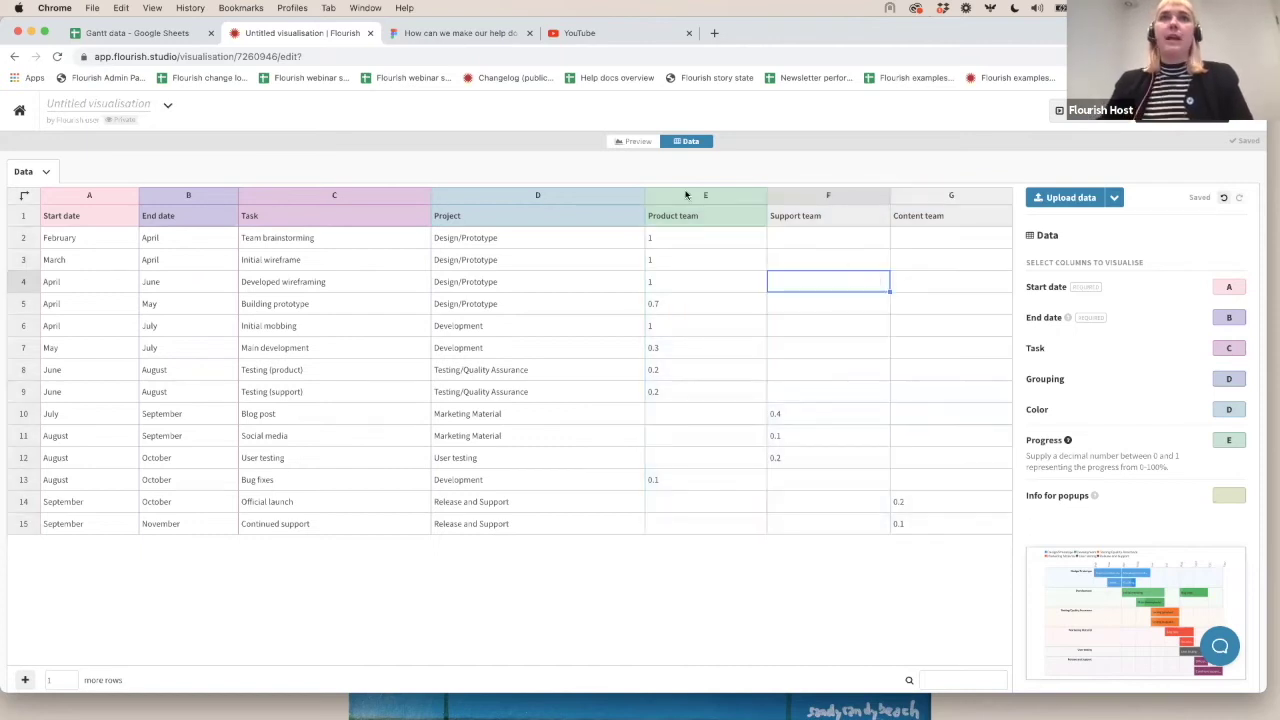
left_click(686, 194)
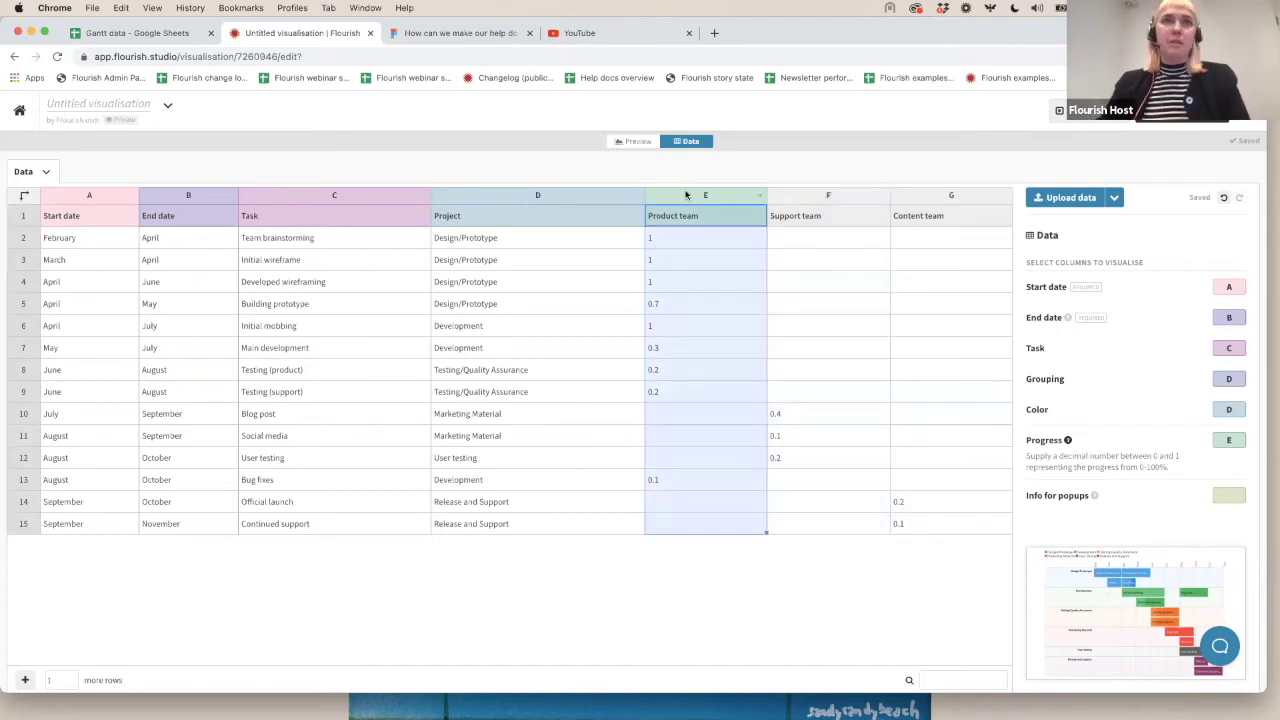
left_click(945, 196, "shift")
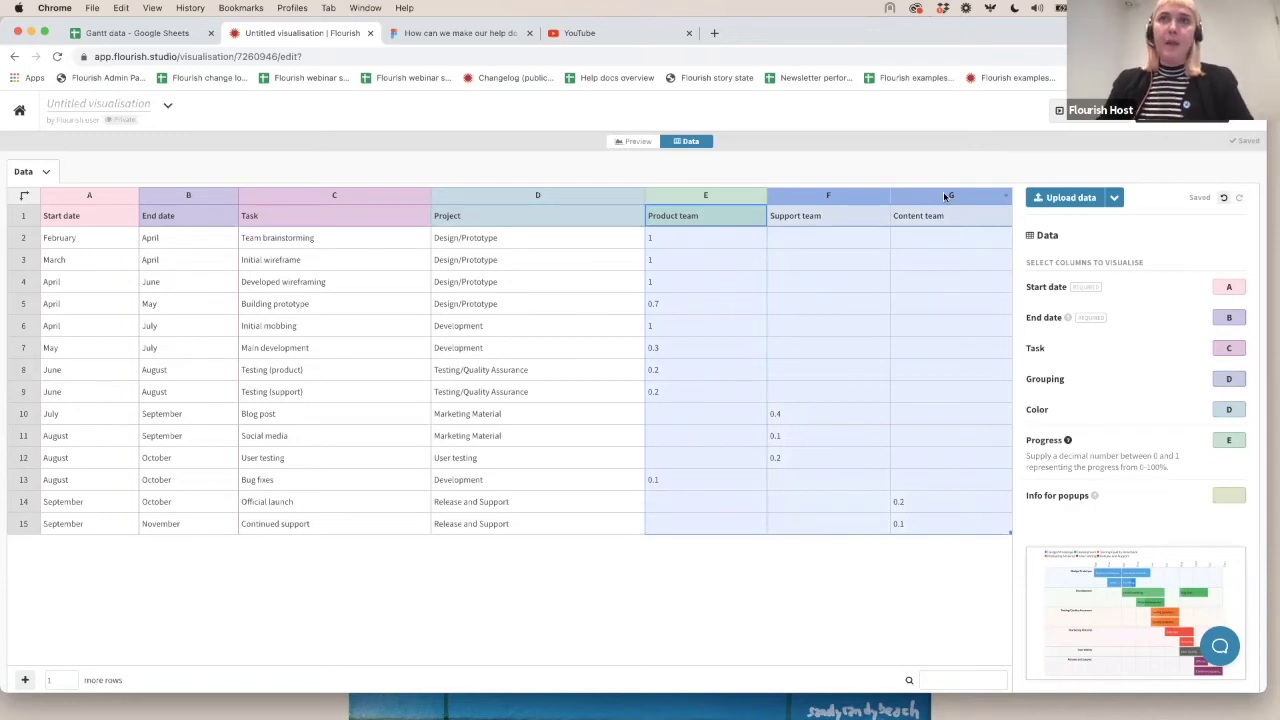
right_click(943, 191)
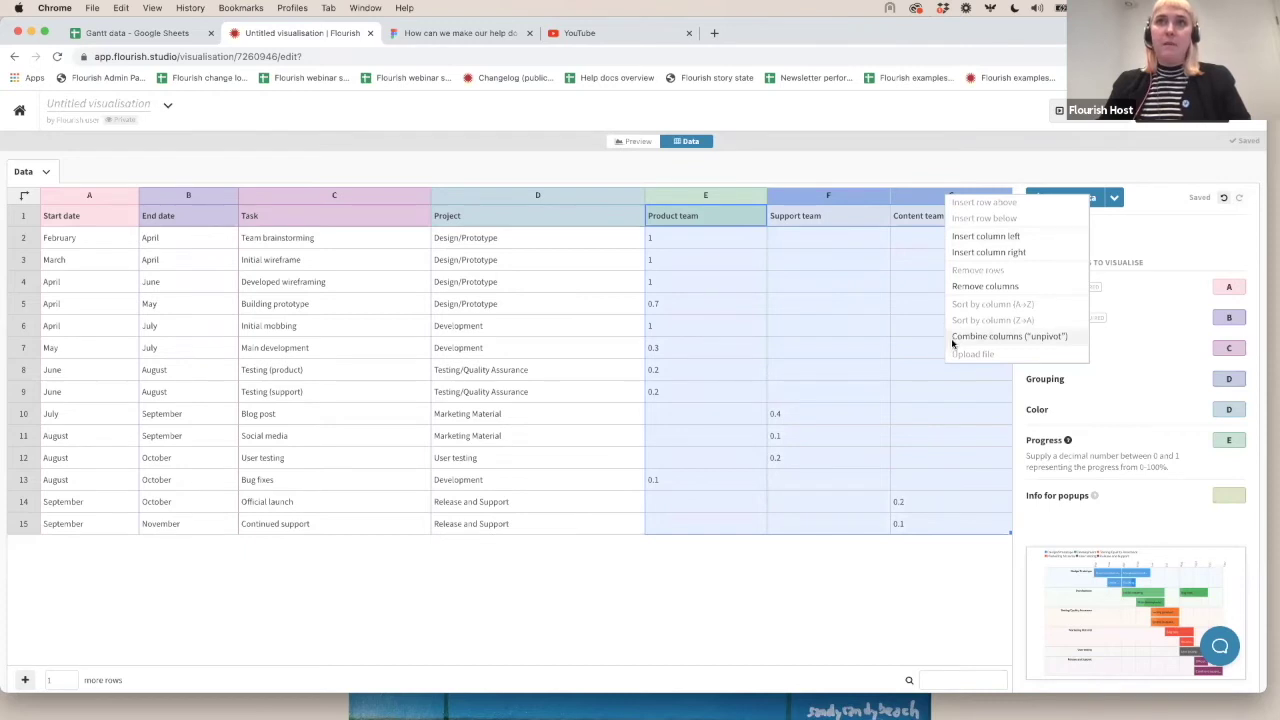
left_click(990, 336)
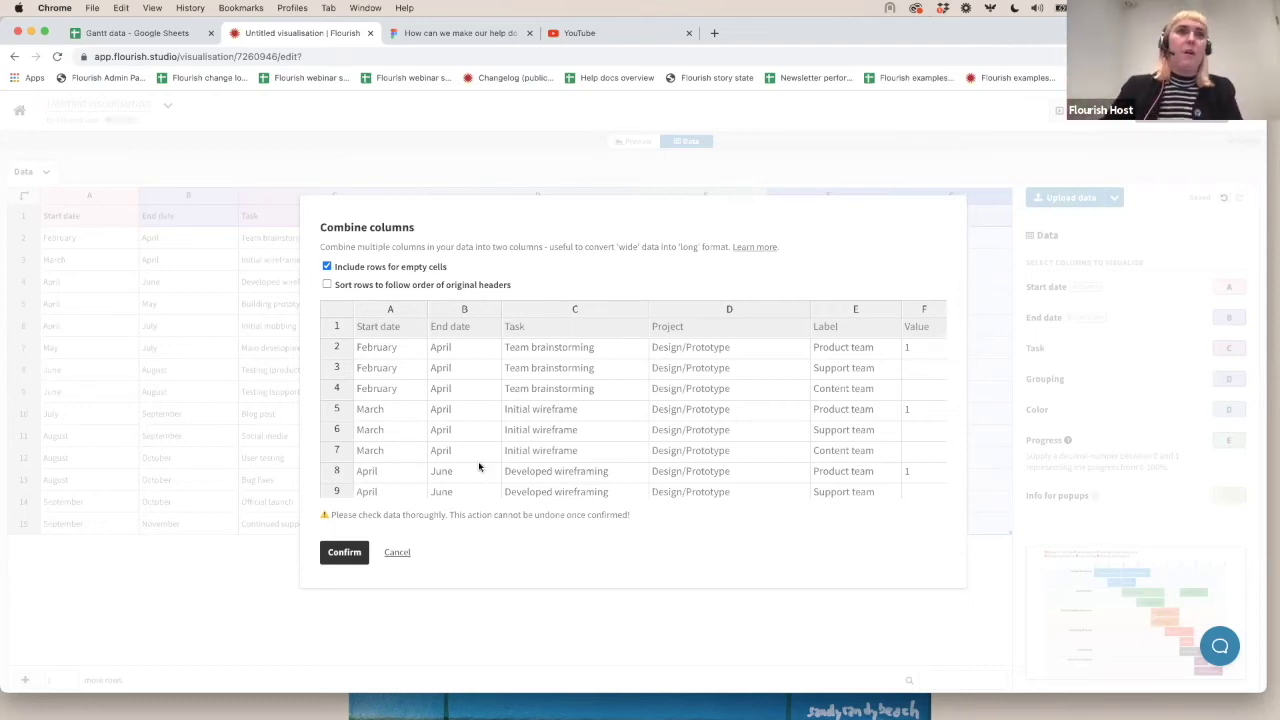
Step: Confirm the combine and rename the Value header in F1 to 'Progress'
left_click(344, 558)
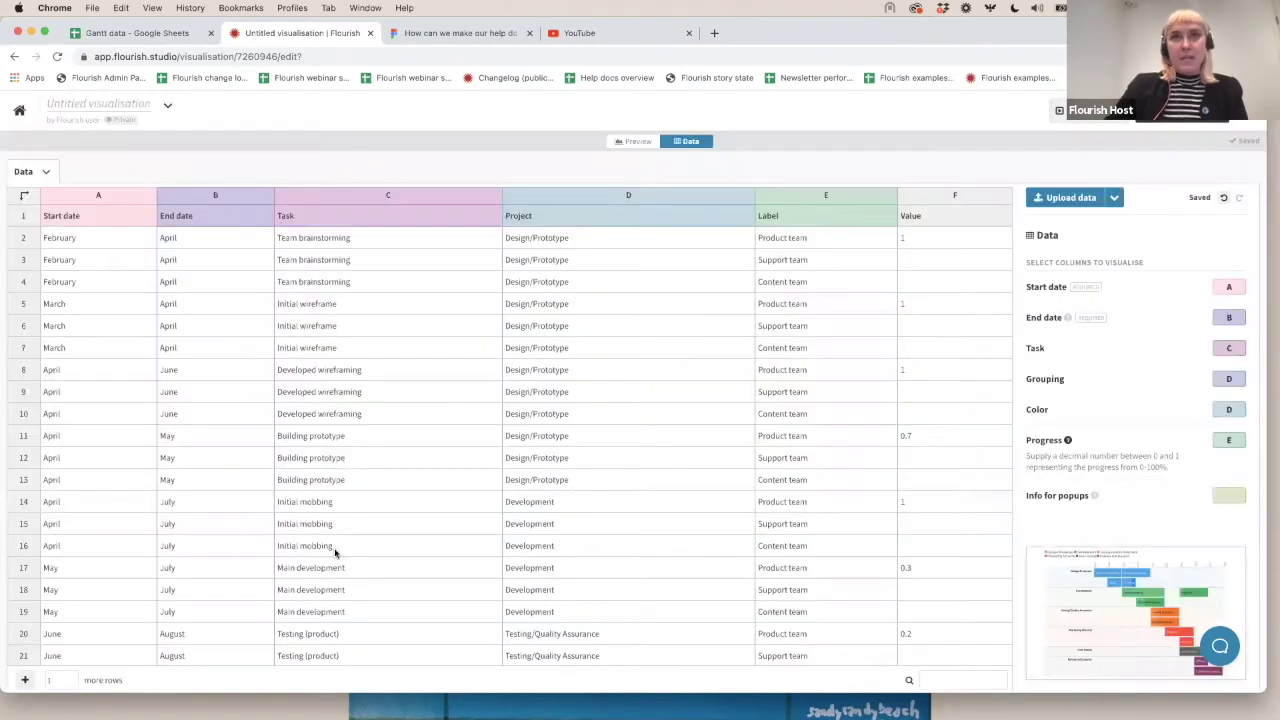
left_click(835, 194)
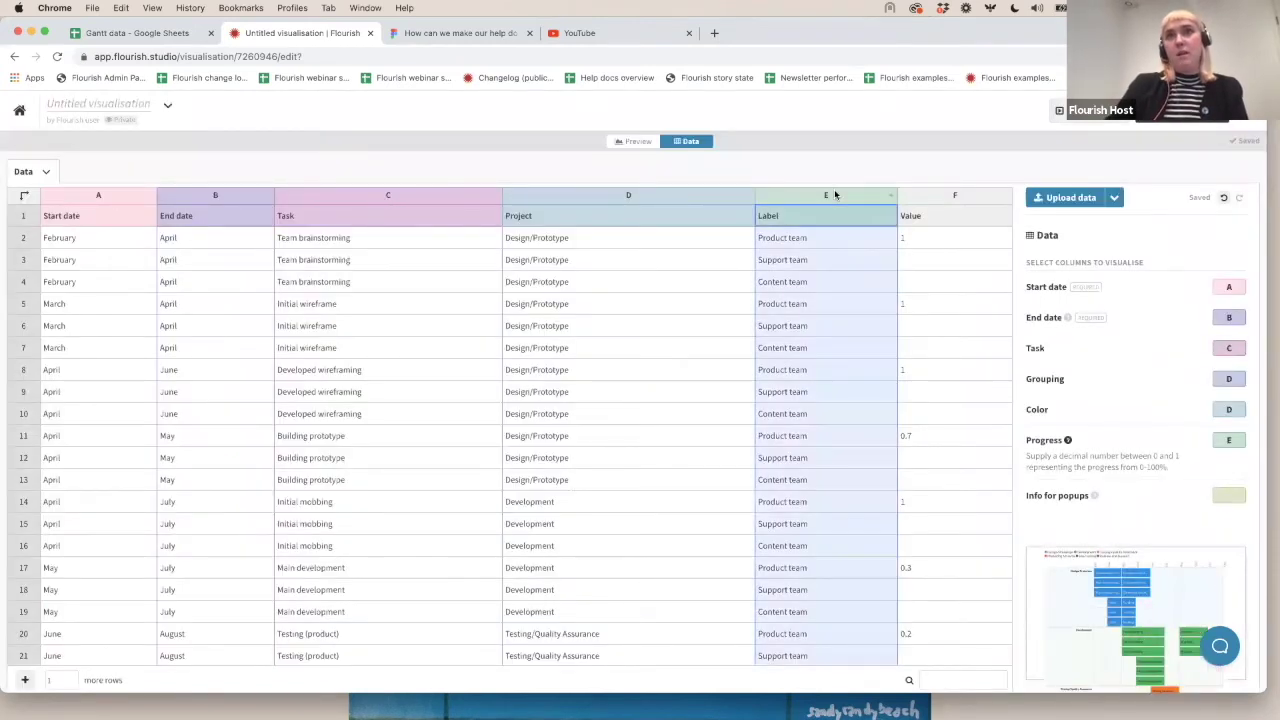
left_click(940, 195)
left_click(938, 212)
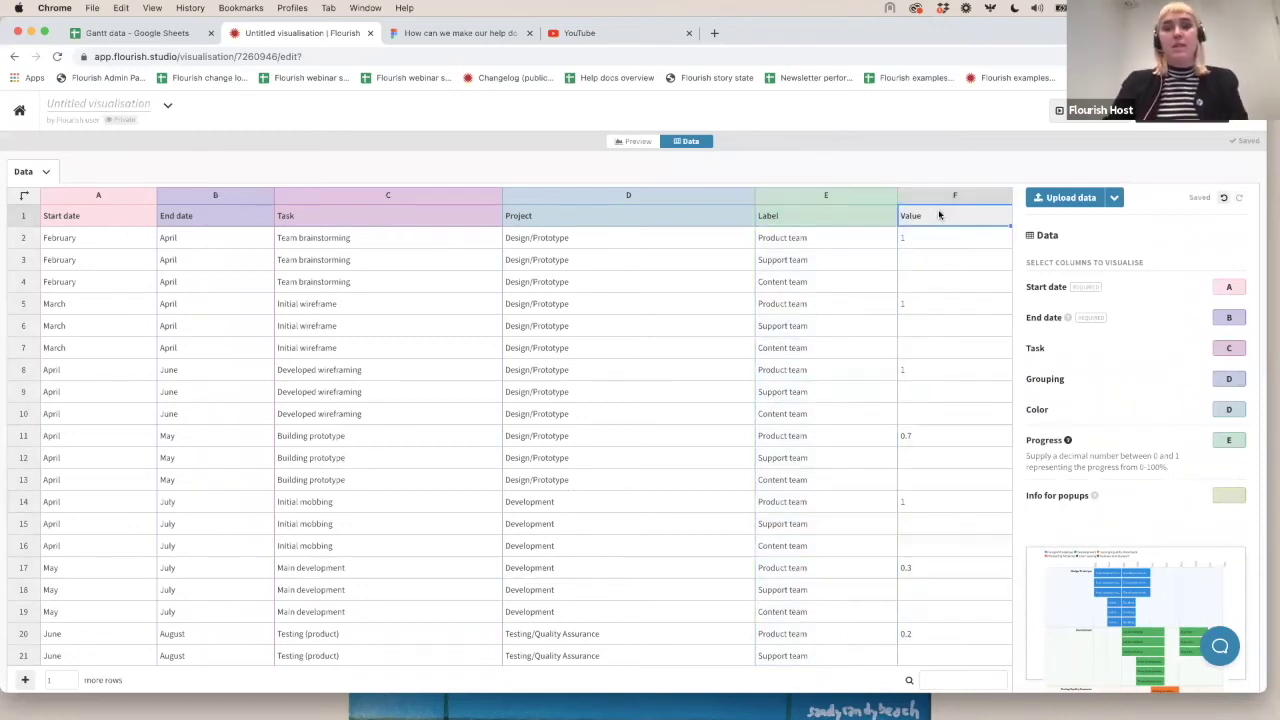
type("Progress")
key("Return")
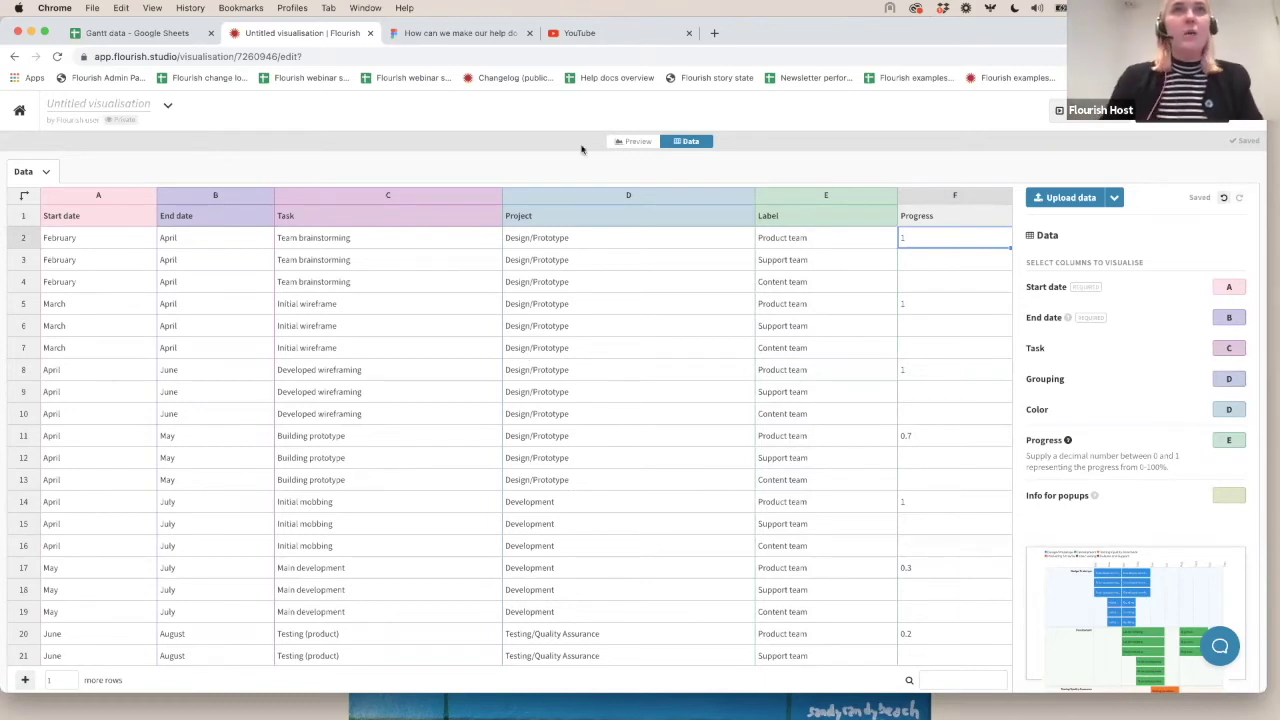
Step: Check the Gantt chart preview, then go back to the data sheet
left_click(620, 141)
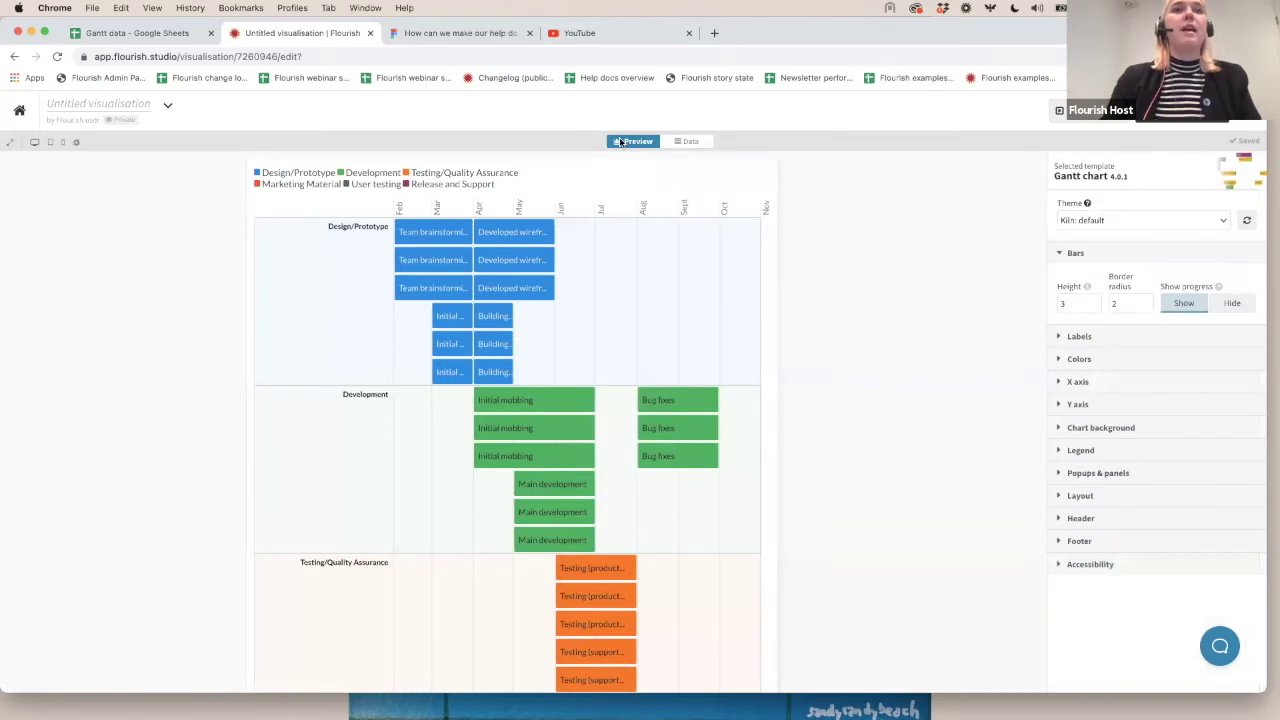
scroll(588, 238, "down", 5)
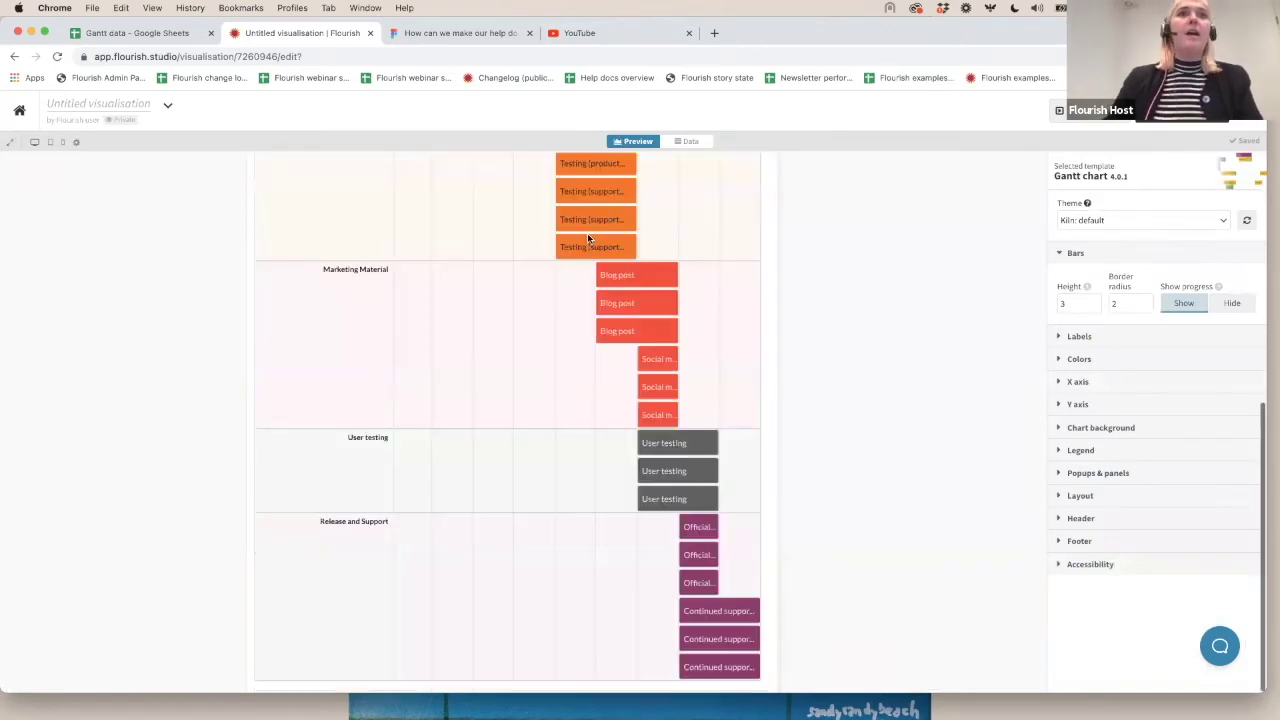
scroll(606, 209, "up", 5)
left_click(691, 141)
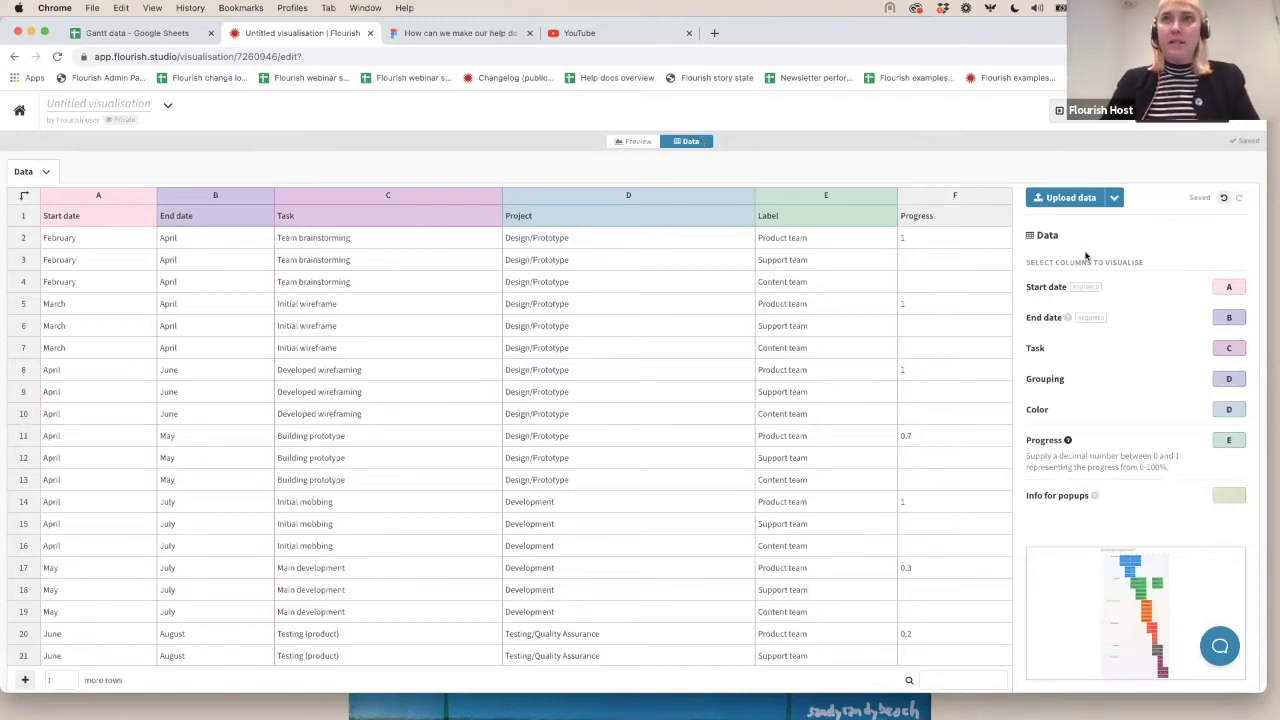
Step: Sort the rows by the Progress column, Z→A
left_click(948, 195)
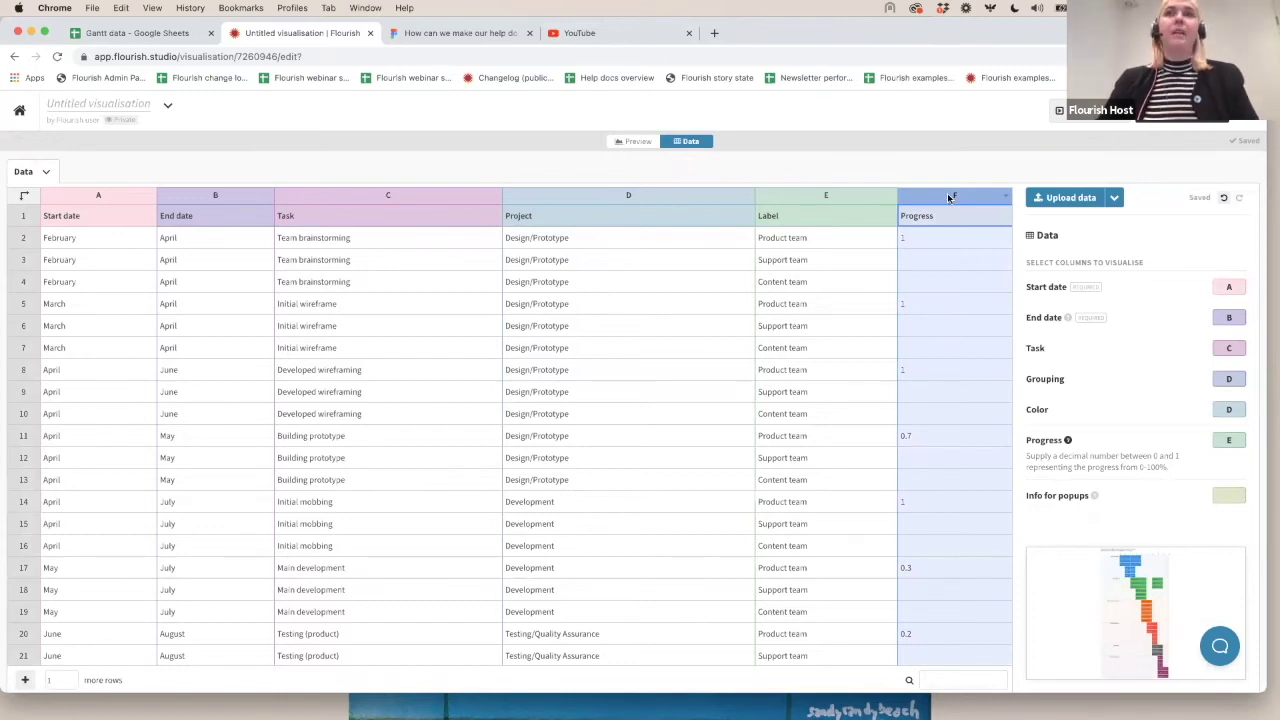
right_click(947, 194)
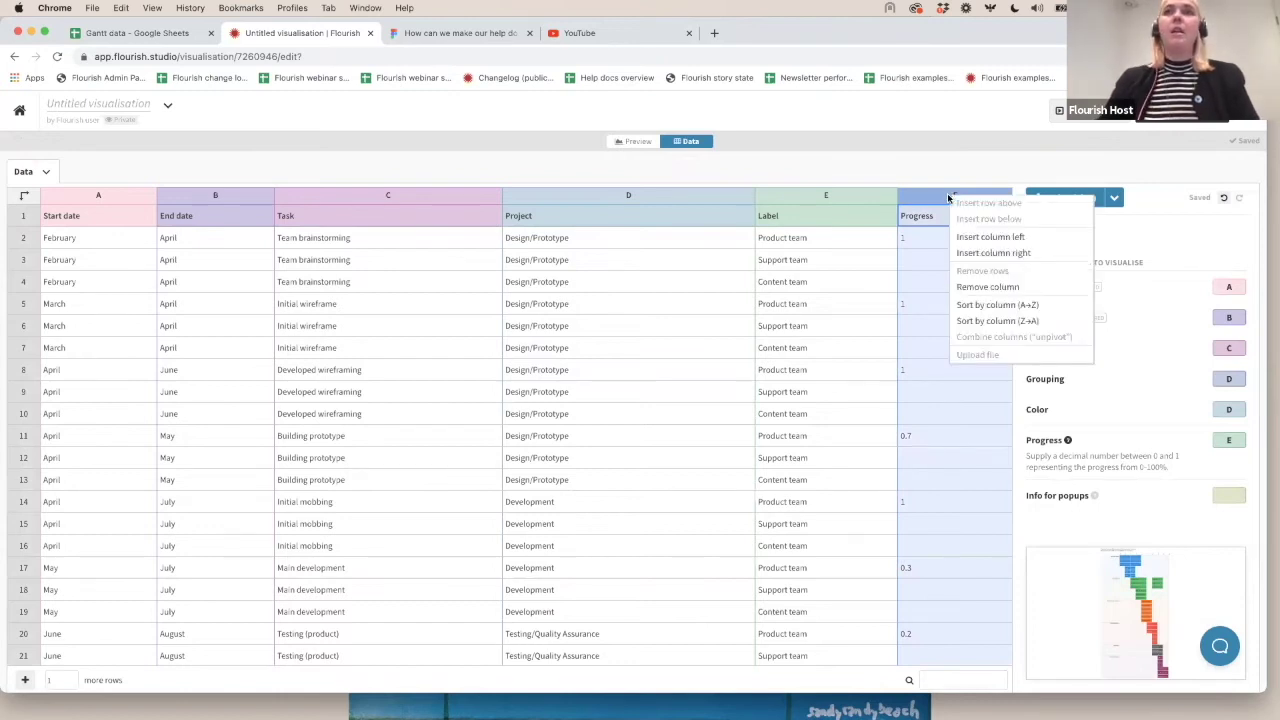
left_click(979, 321)
left_click(979, 325)
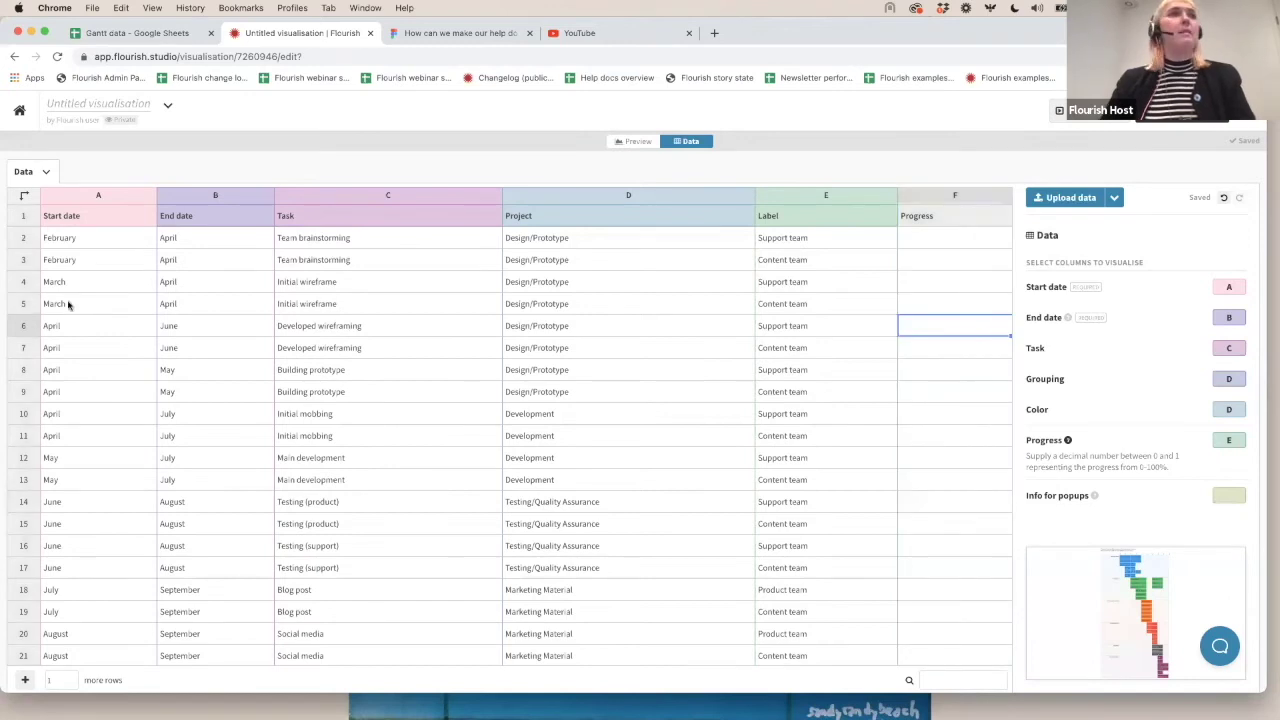
Step: Select the empty-progress rows 2–29 and open their row options
scroll(570, 530, "down", 5)
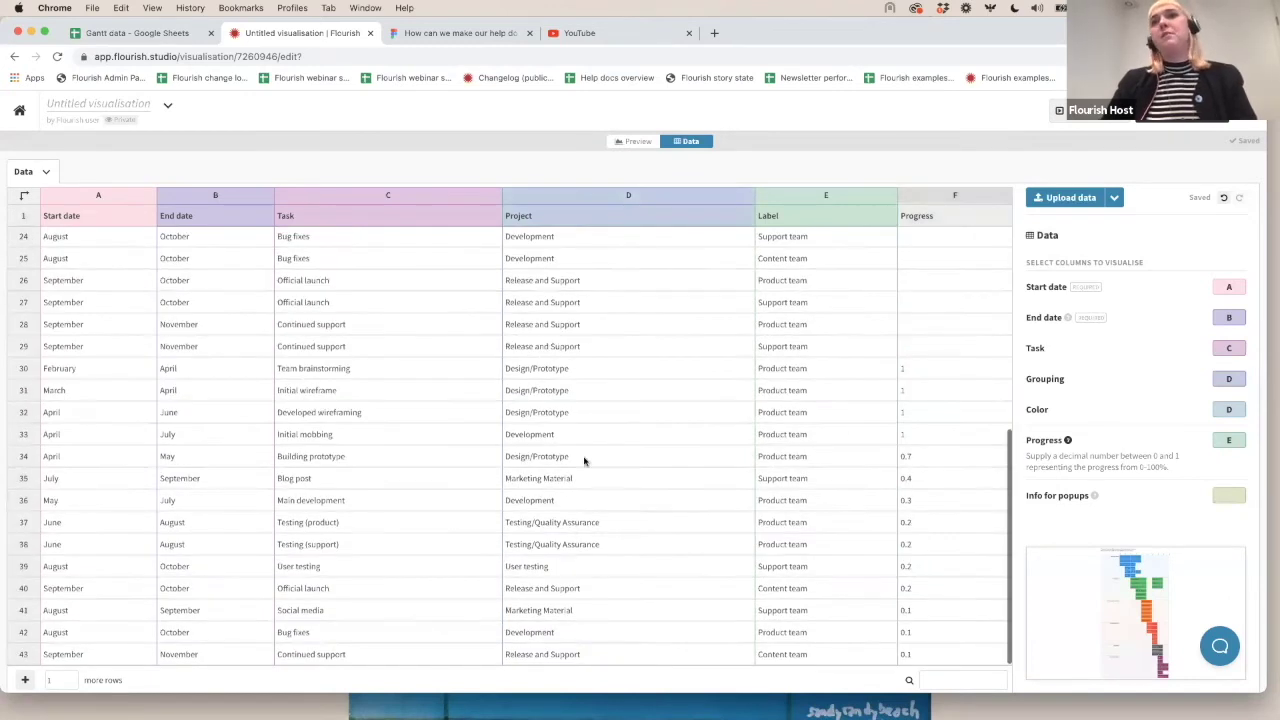
left_click(17, 369)
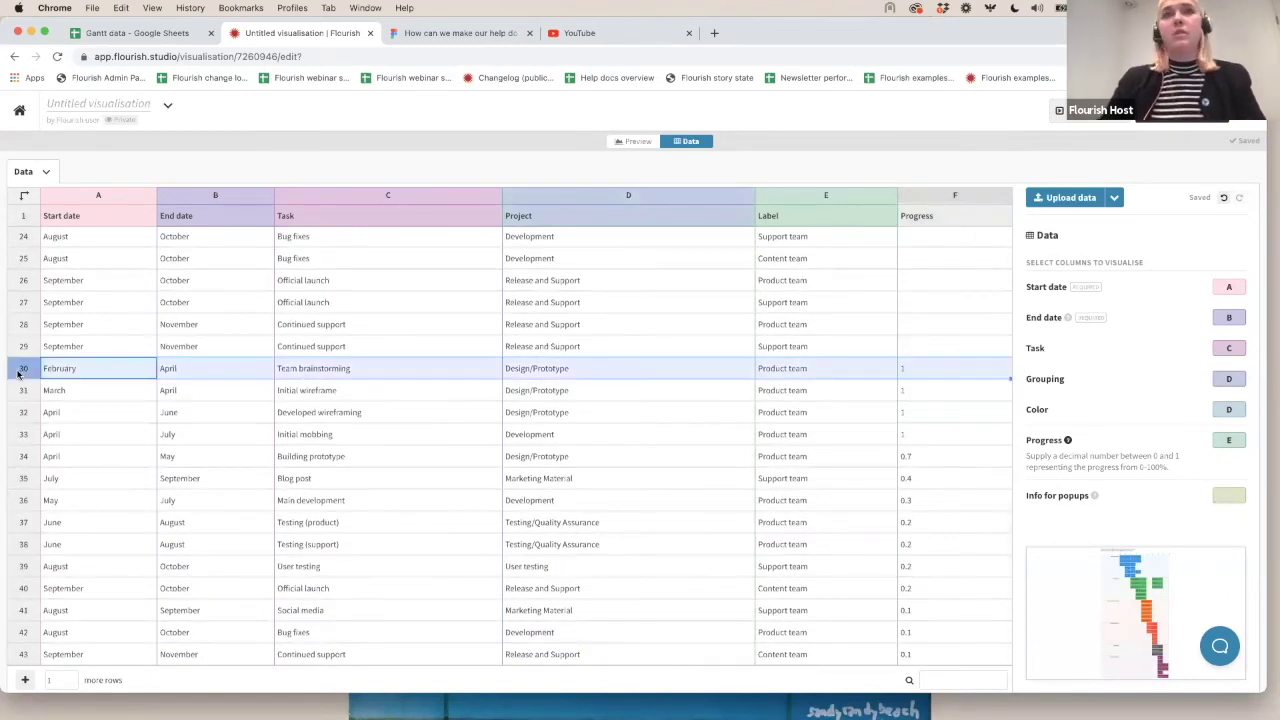
left_click(20, 347)
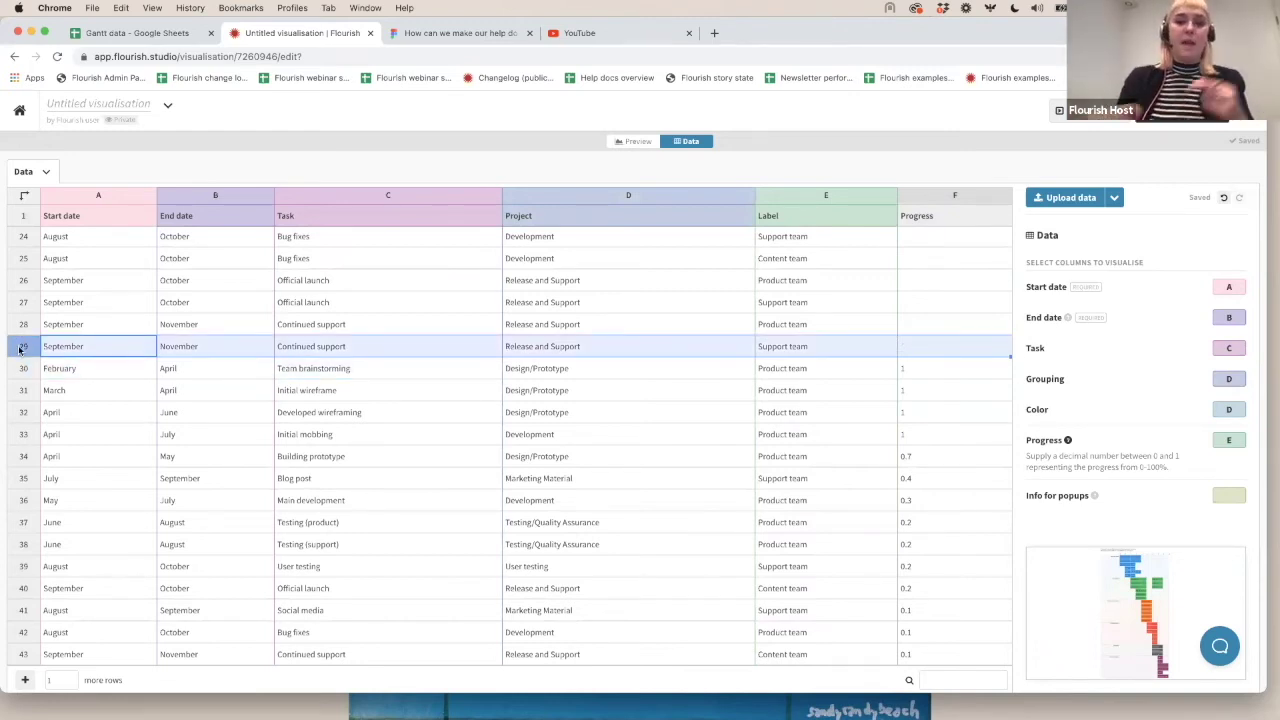
scroll(270, 360, "up", 10)
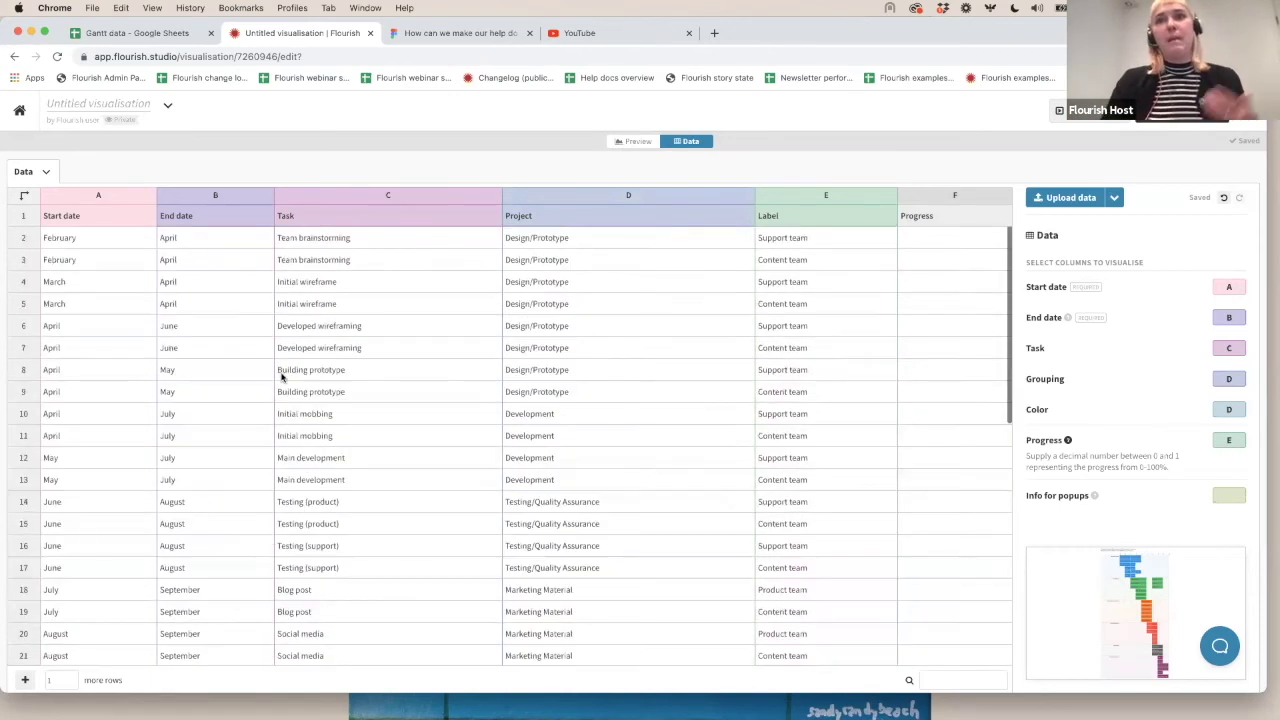
left_click(23, 244, "shift")
scroll(222, 551, "down", 5)
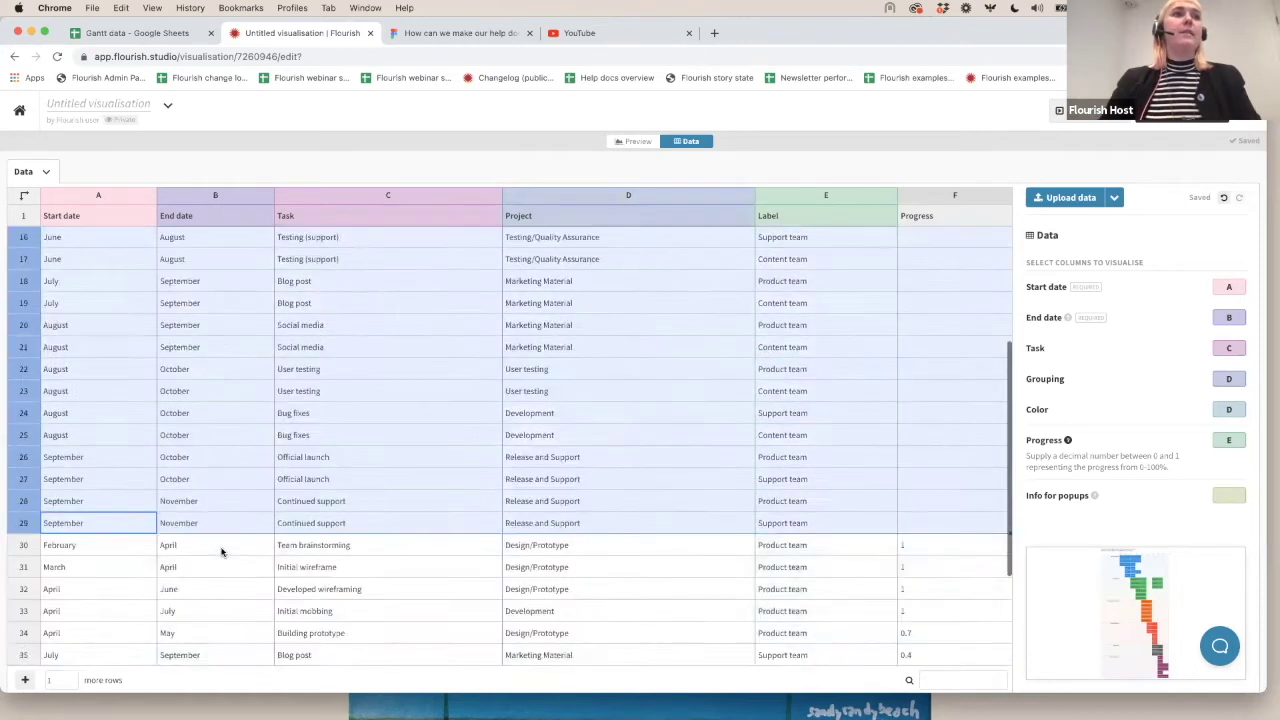
scroll(46, 386, "up", 5)
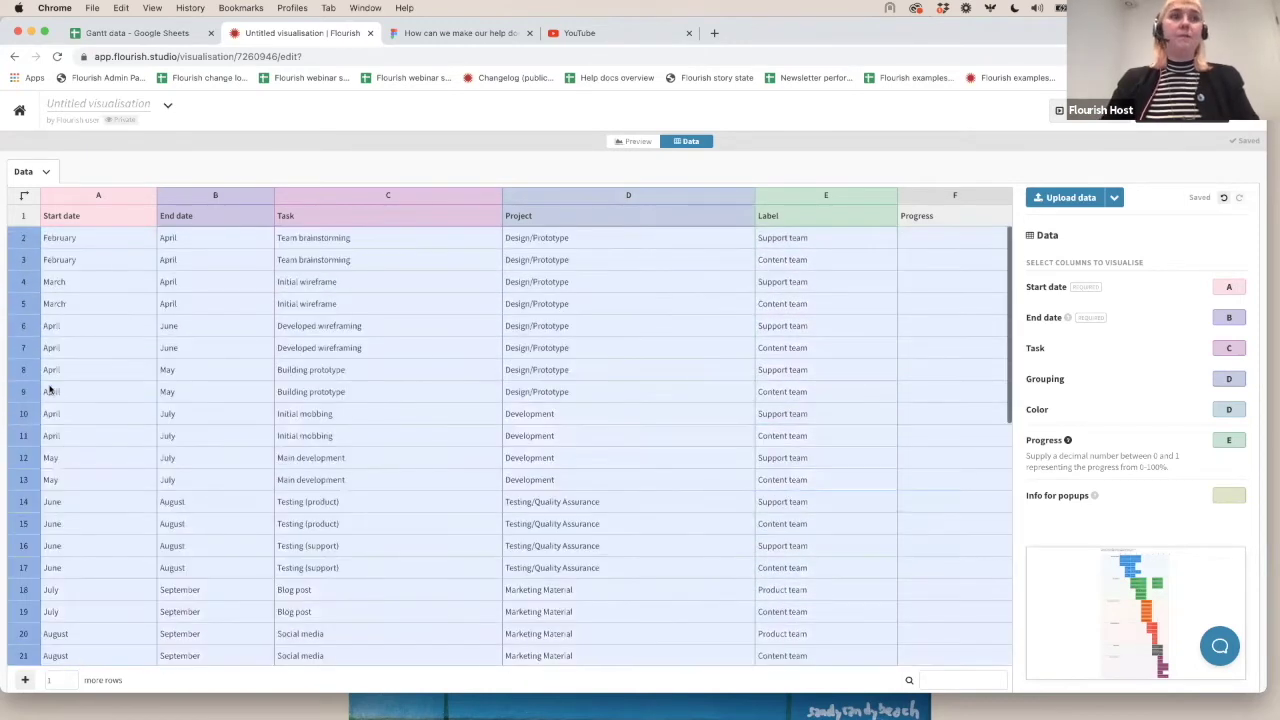
right_click(108, 311)
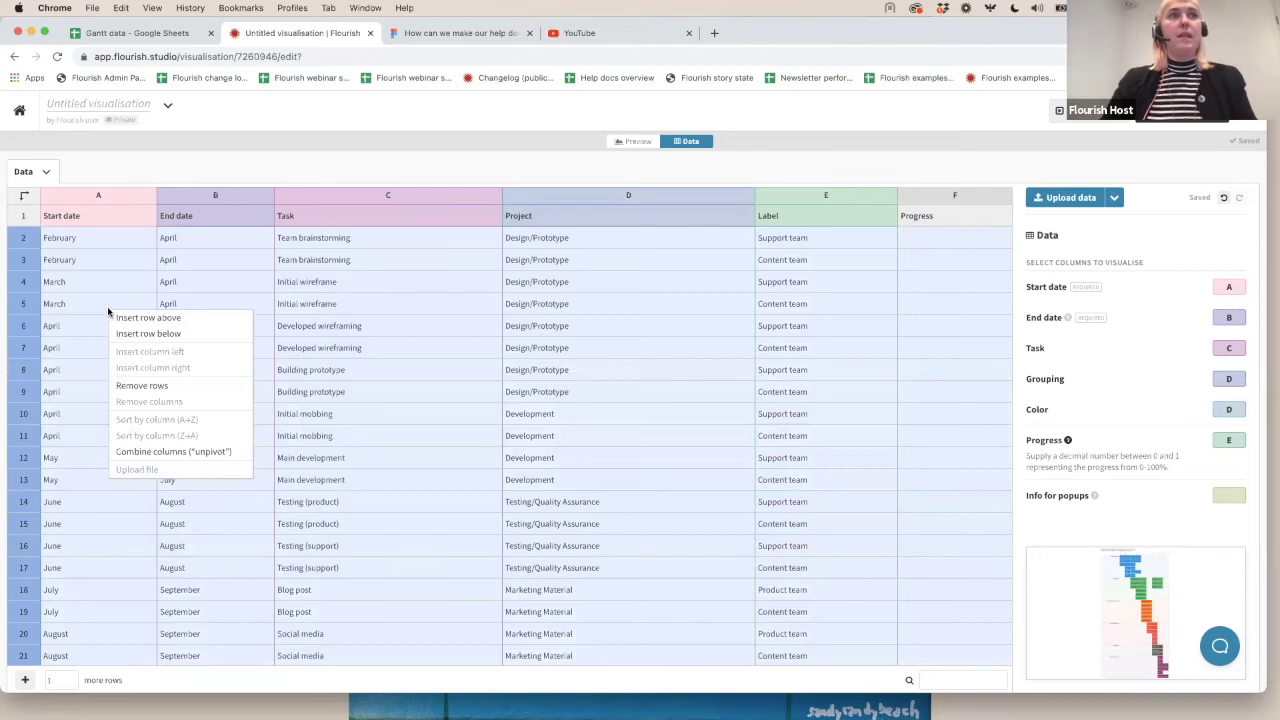
Step: Remove the rows without progress and set Progress to column F
left_click(142, 386)
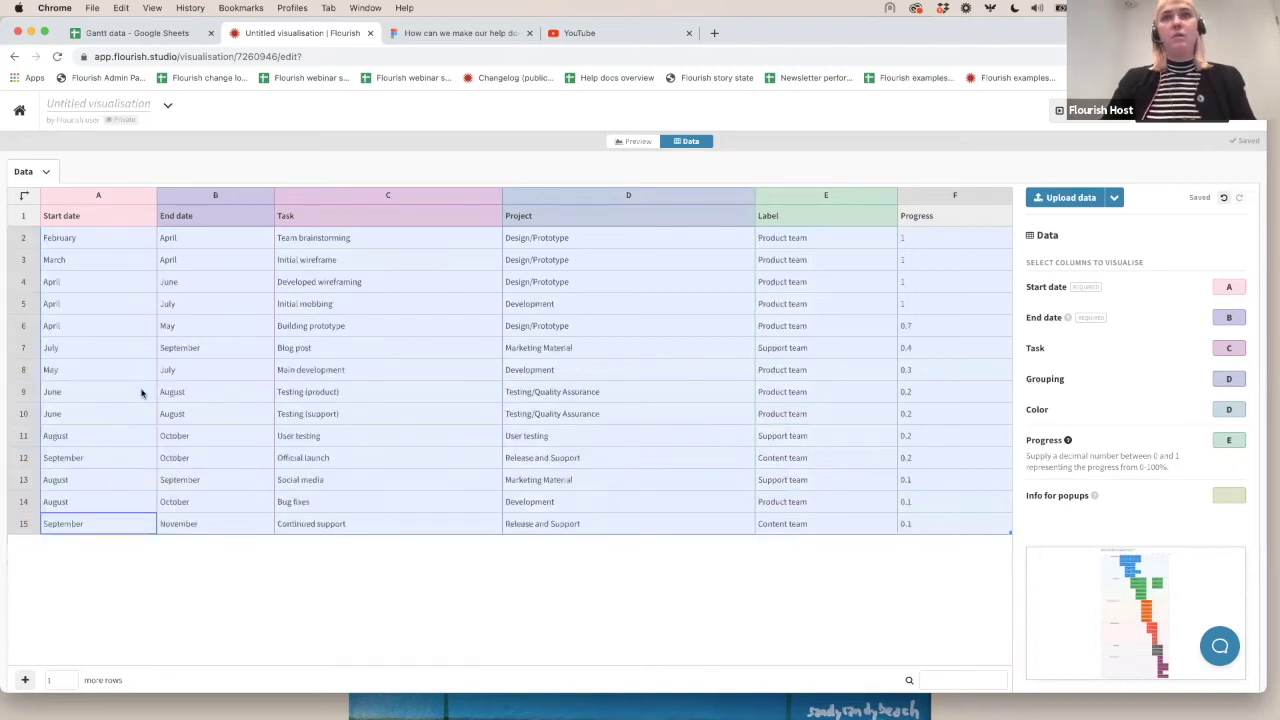
left_click(142, 392)
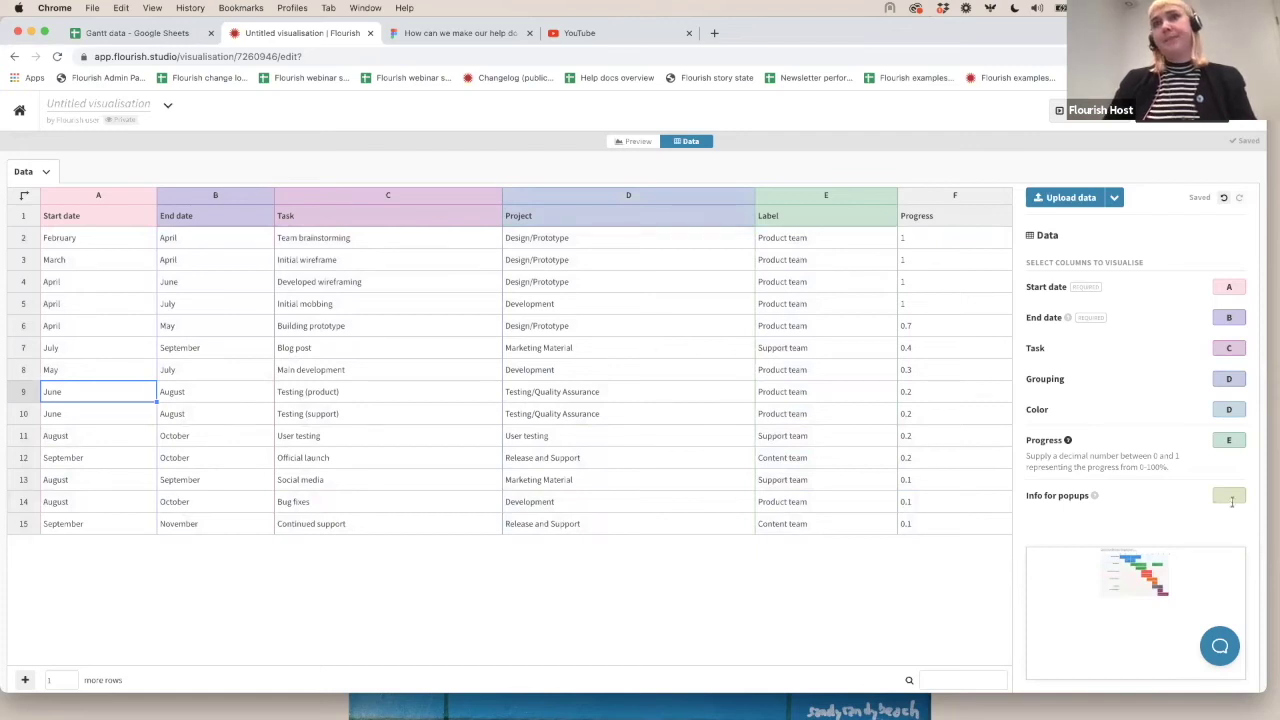
left_click(1236, 442)
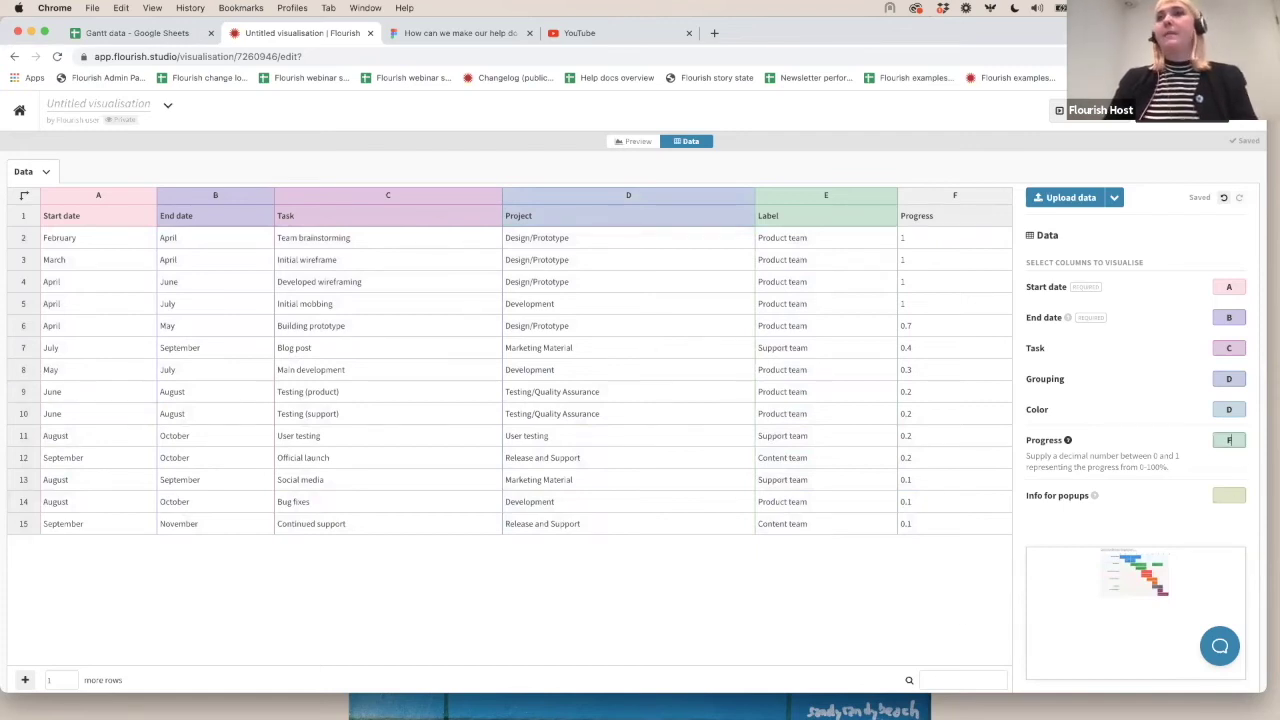
type("F")
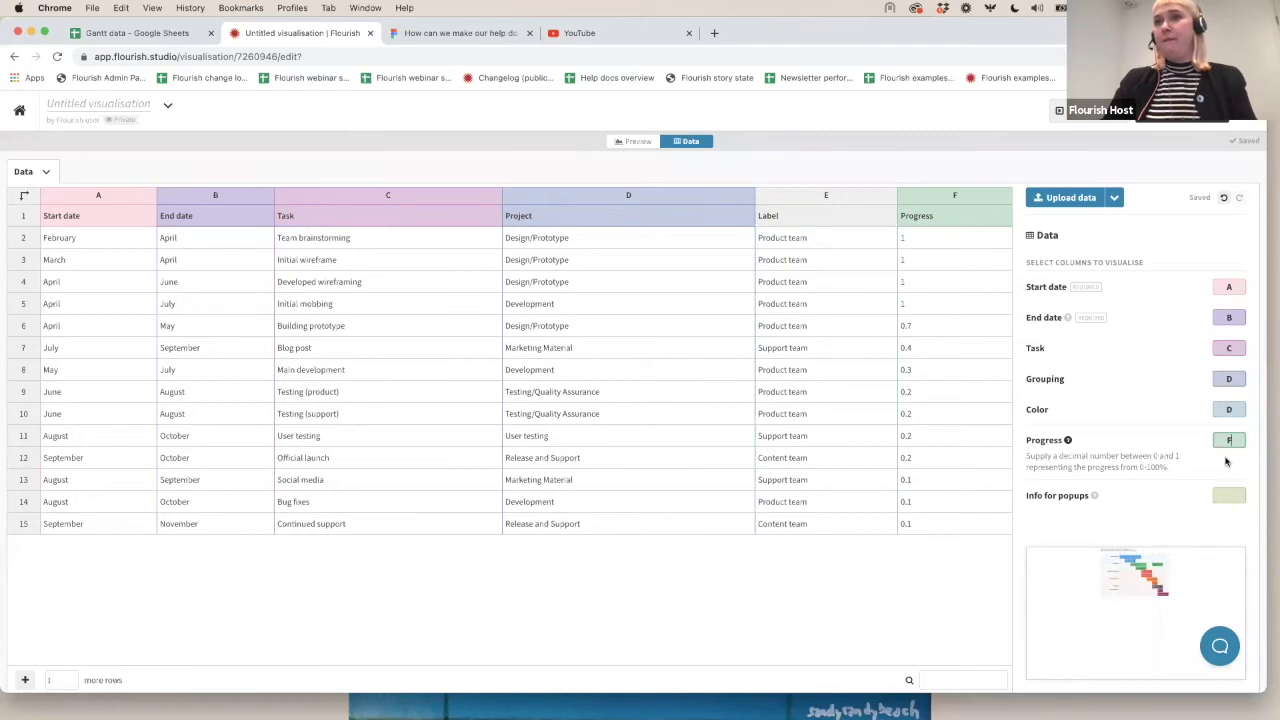
left_click(1237, 400)
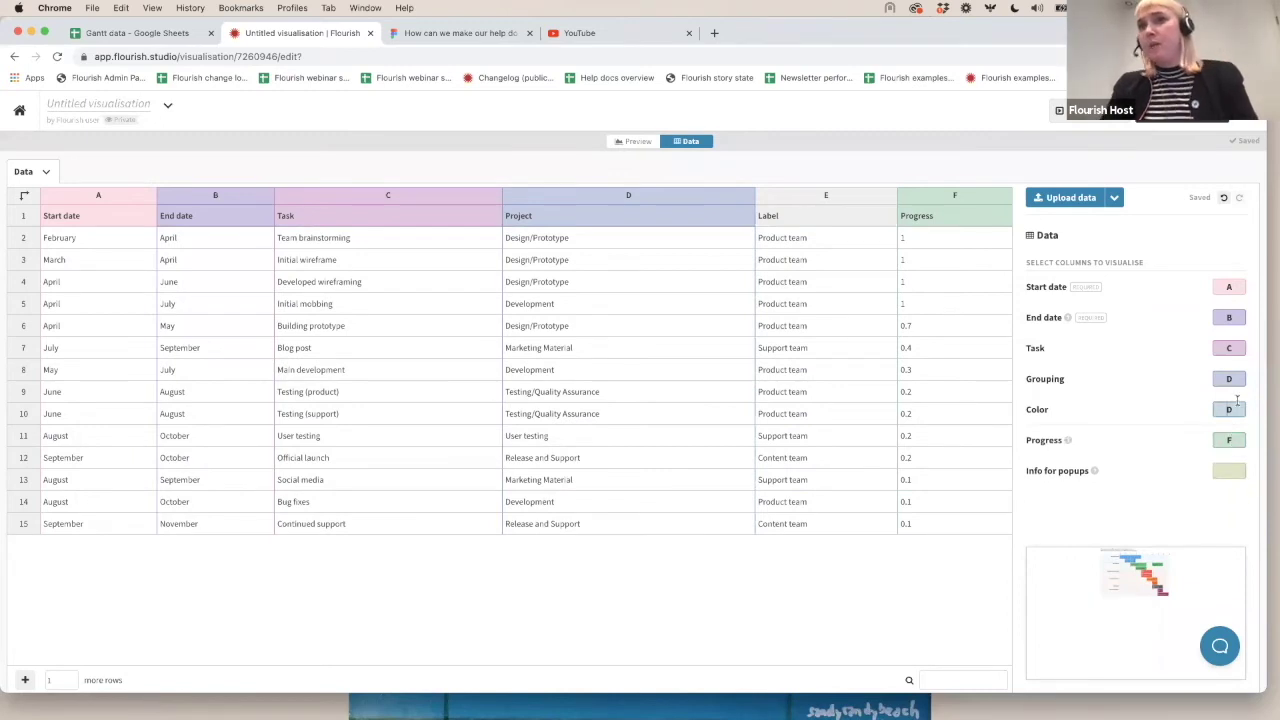
Step: Bind Color to Label column E
left_click(1237, 405)
type("E")
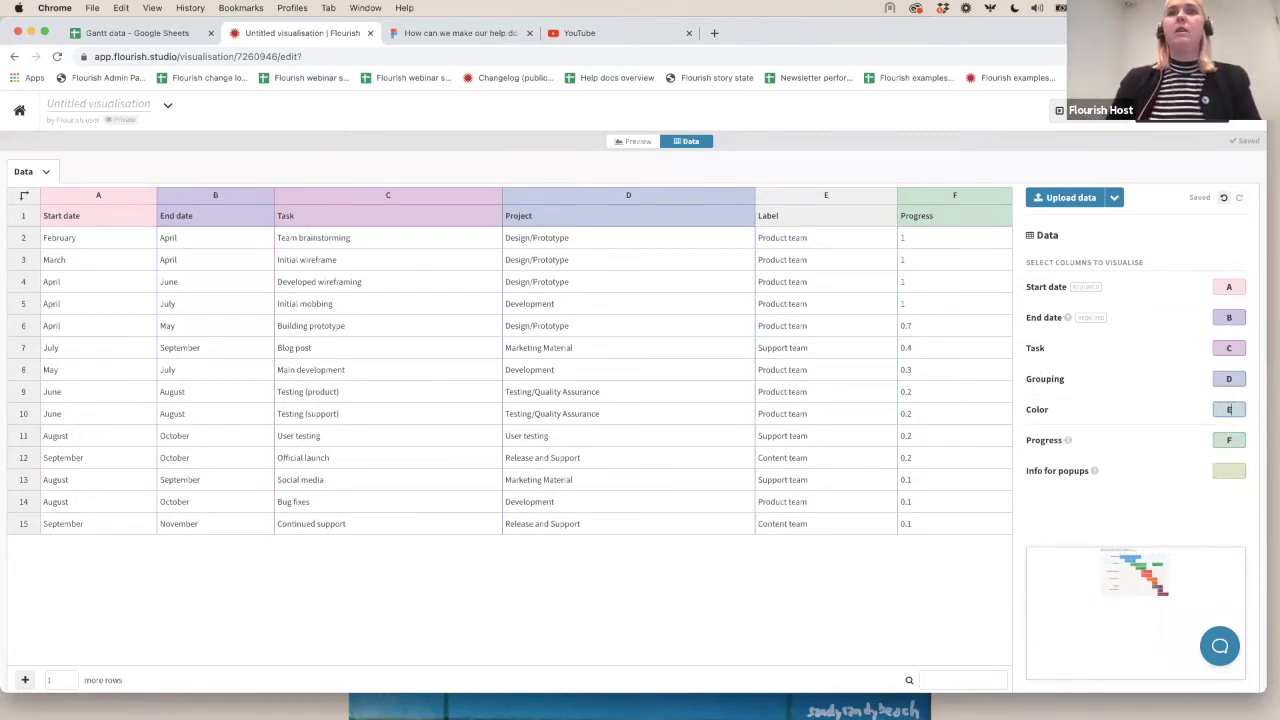
left_click(783, 198)
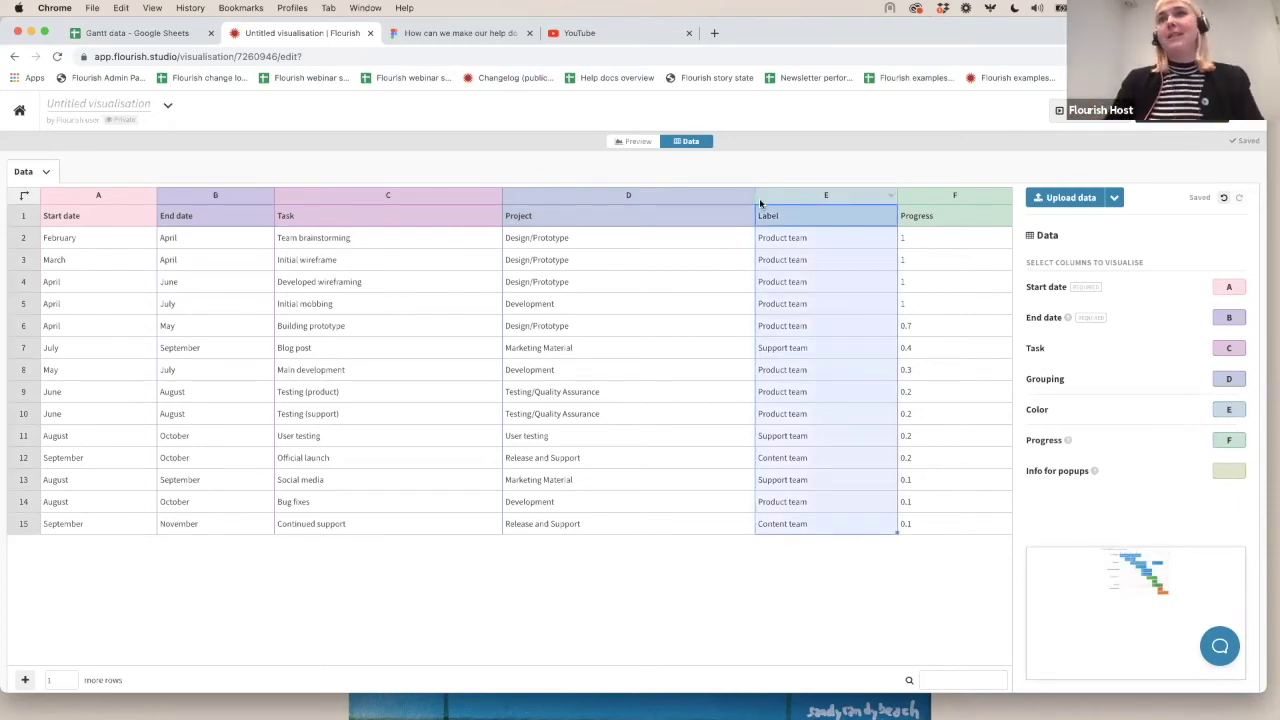
left_click(591, 196)
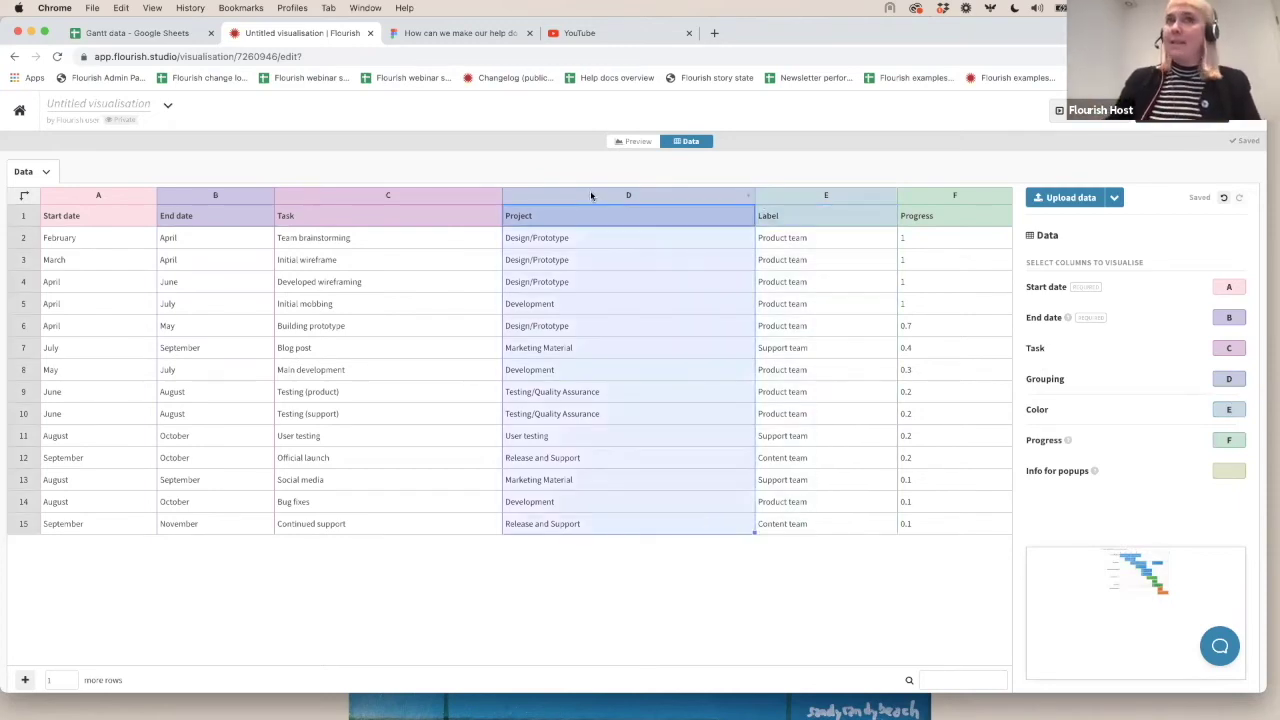
Step: Preview the chart coloured by team, then switch back to the slideshow
left_click(640, 141)
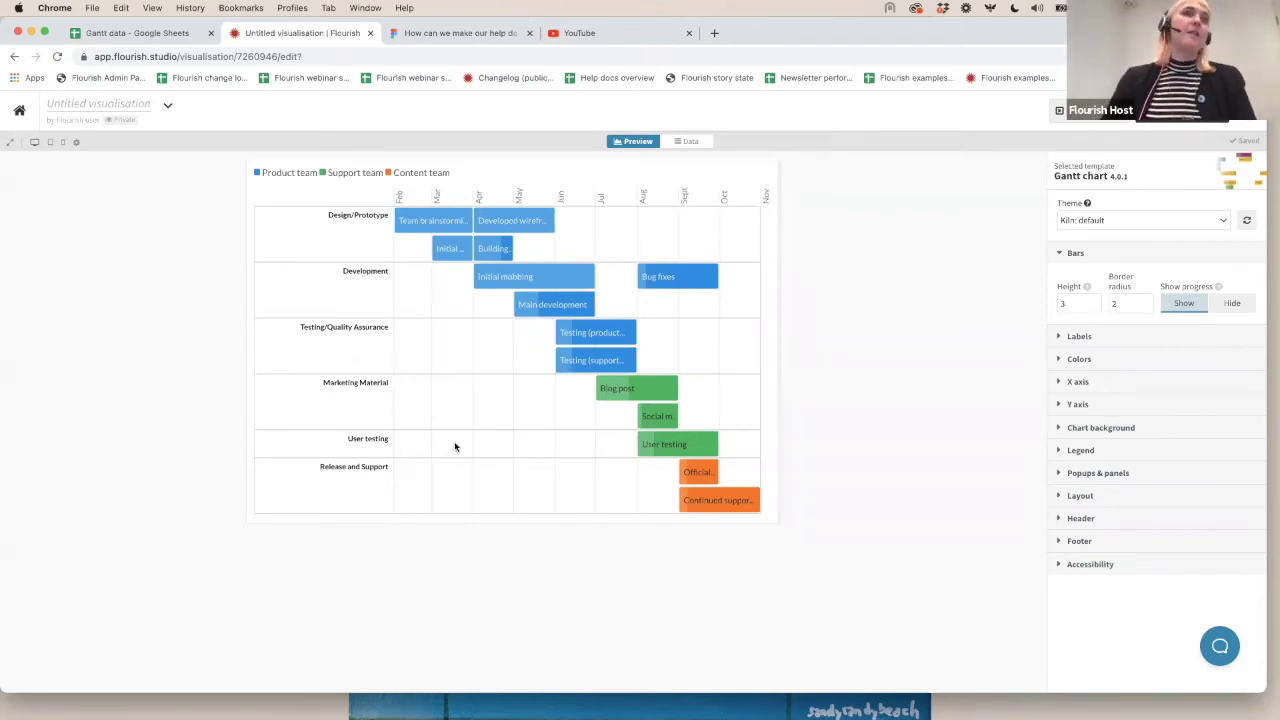
key("super+Tab")
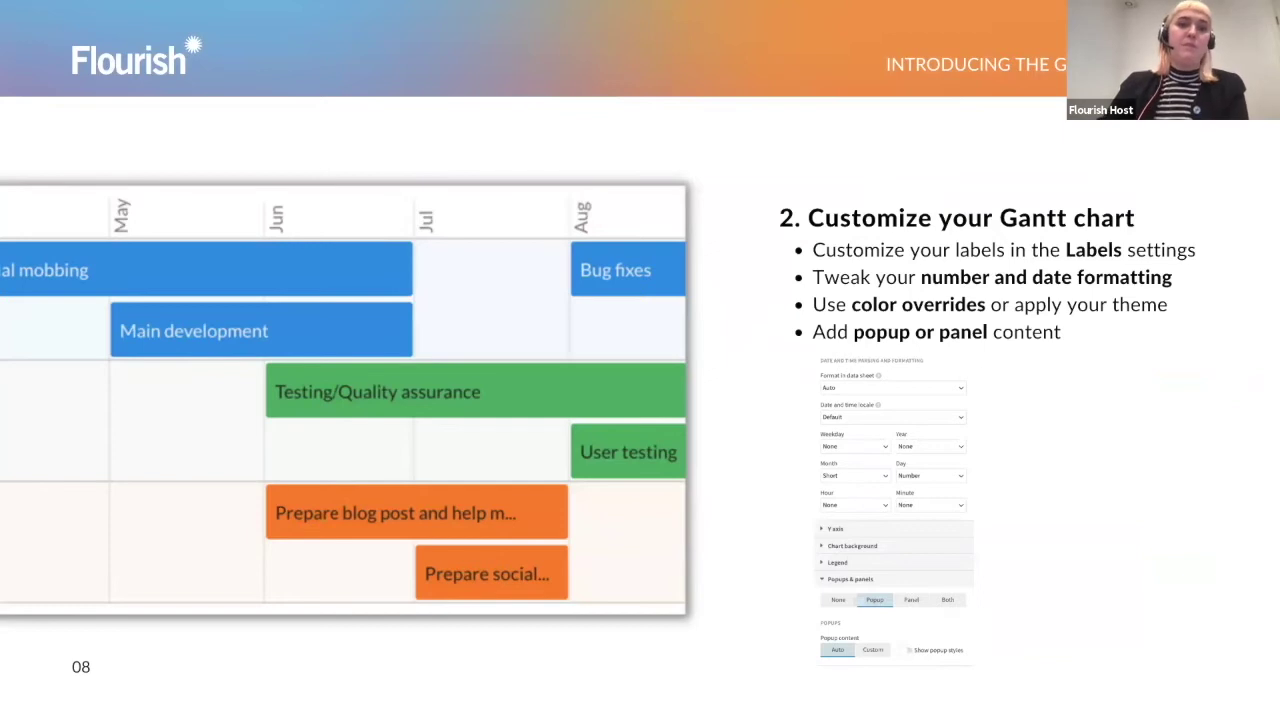
Step: Switch from the slides back to the Flourish Gantt chart preview
key("super+Tab")
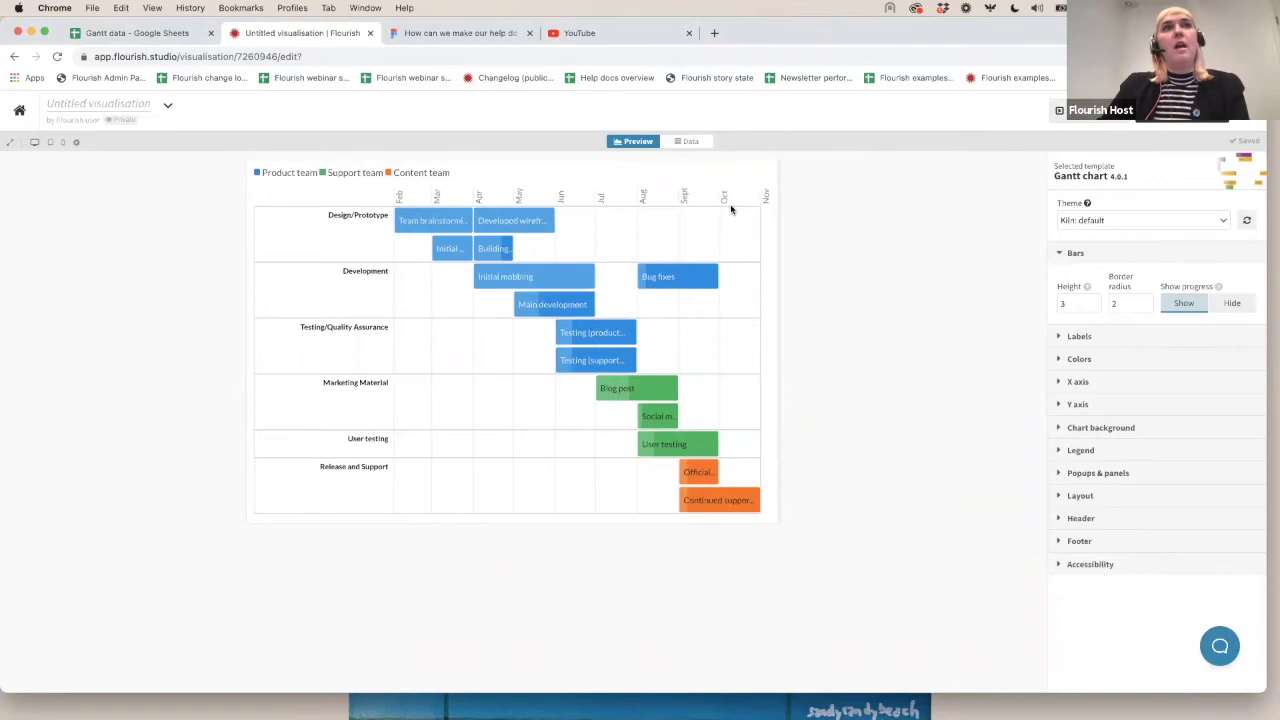
Step: After glancing at the data, set bar Height to 4 and Border radius to 5
left_click(680, 143)
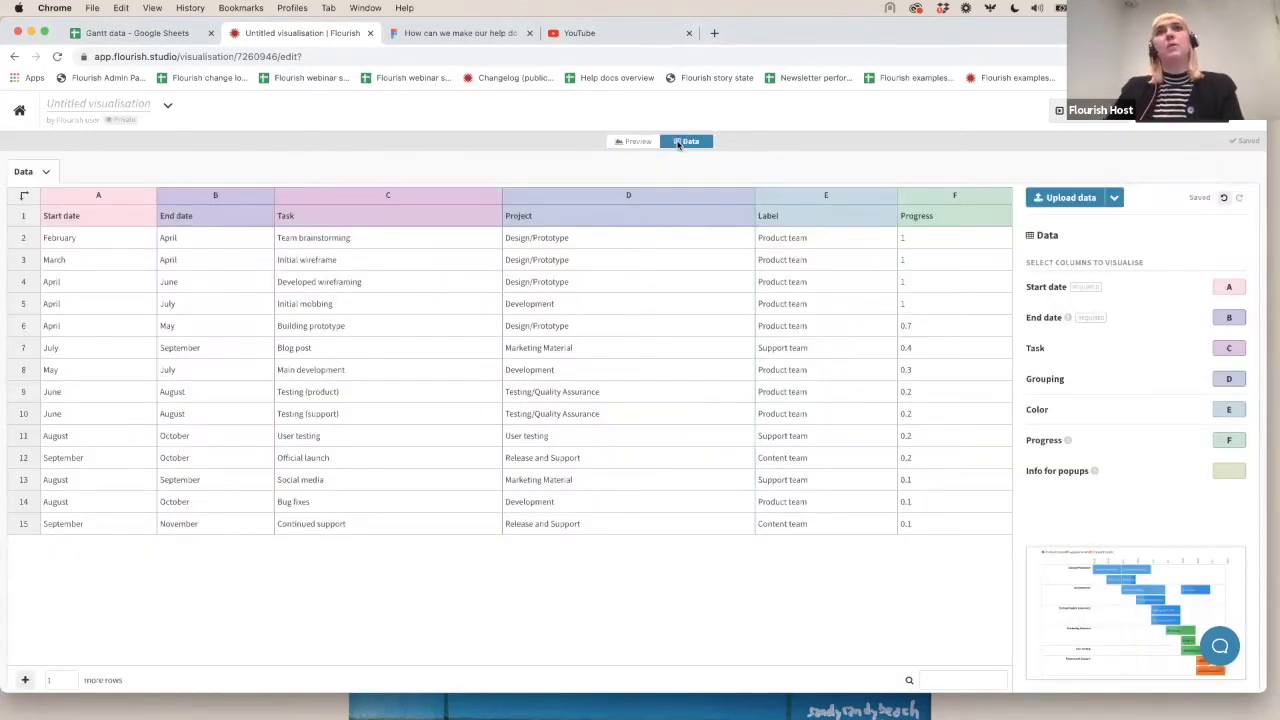
left_click(622, 141)
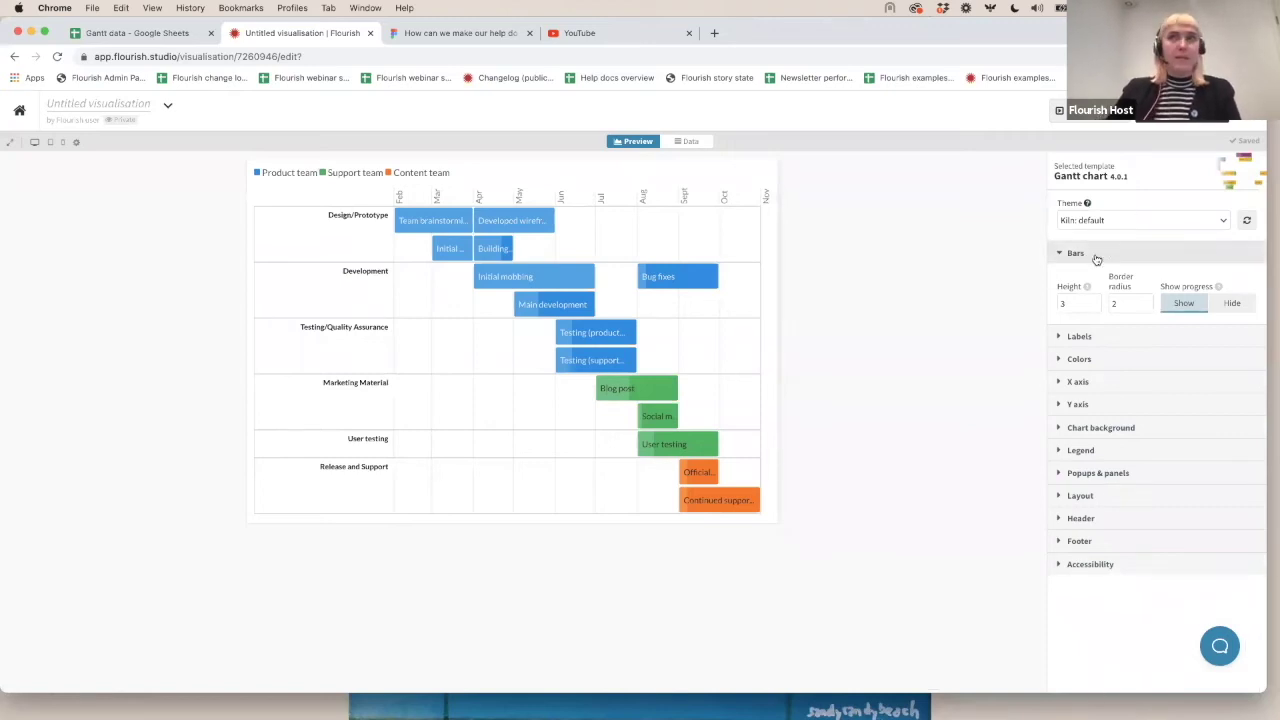
double_click(1073, 302)
type("4")
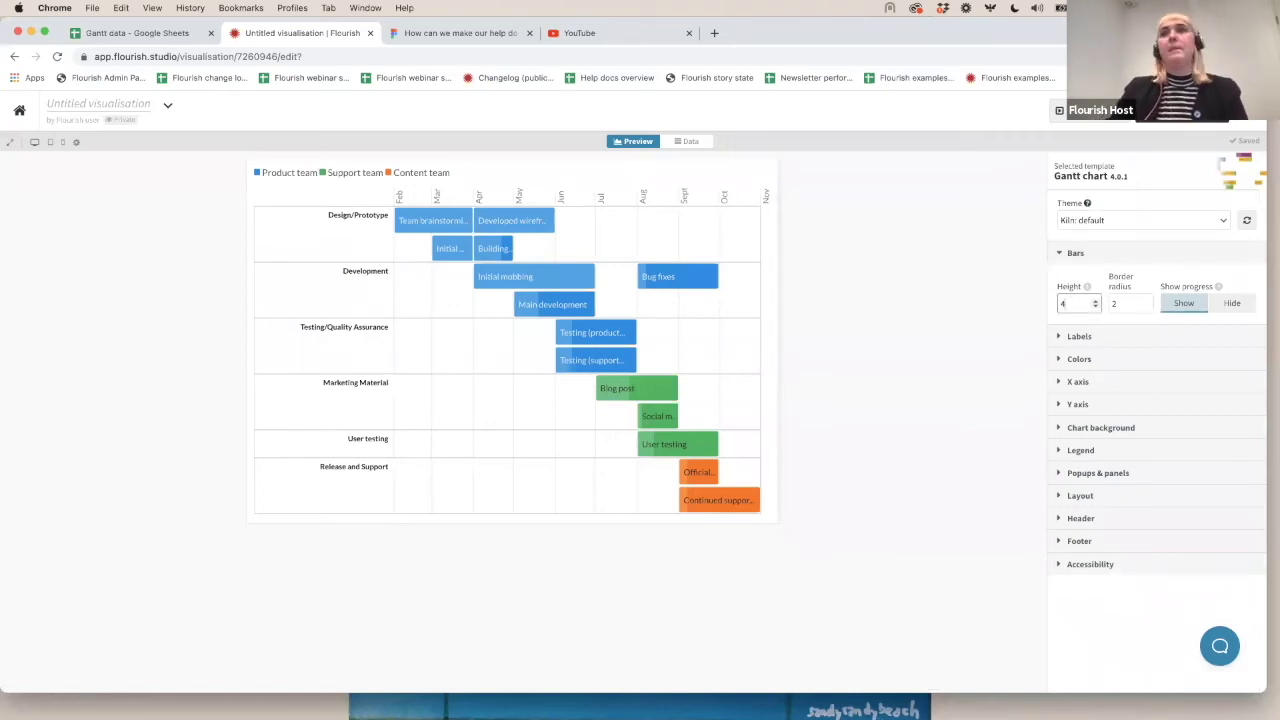
left_click(1124, 302)
key("BackSpace")
type("5")
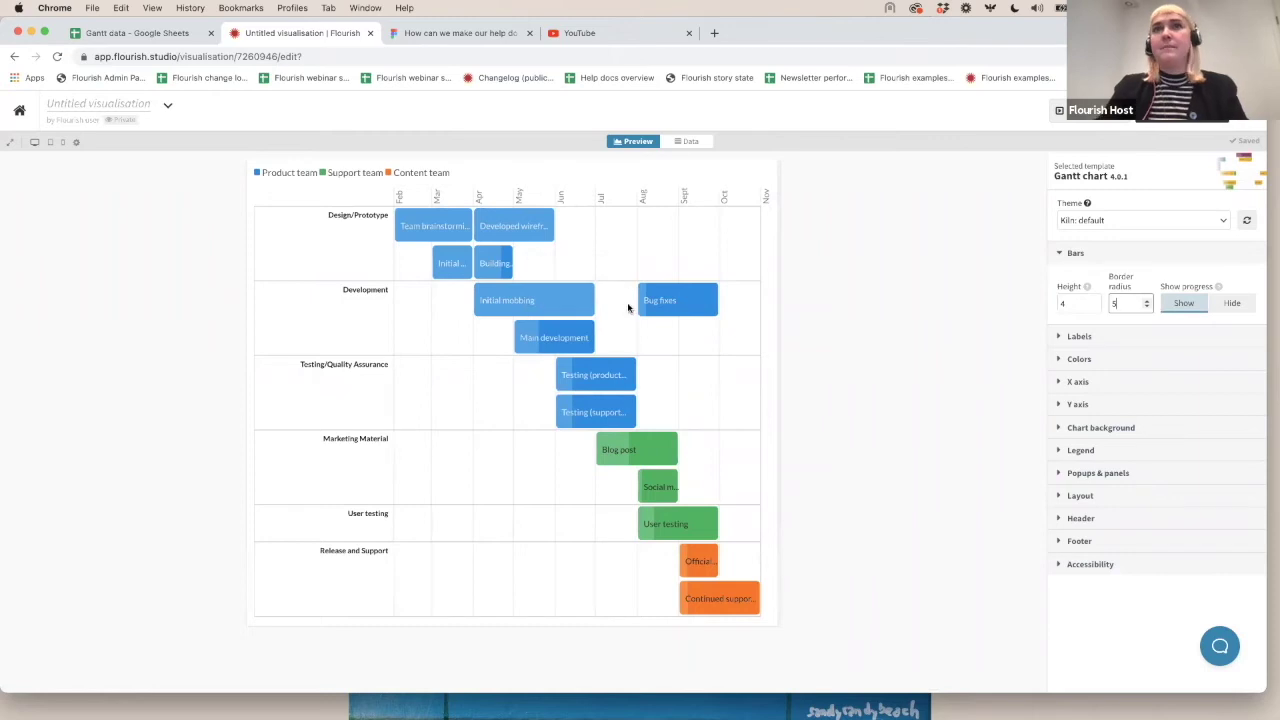
Step: Set the Gantt bar labels to size 0.8, bold weight and white text colour
left_click(1098, 336)
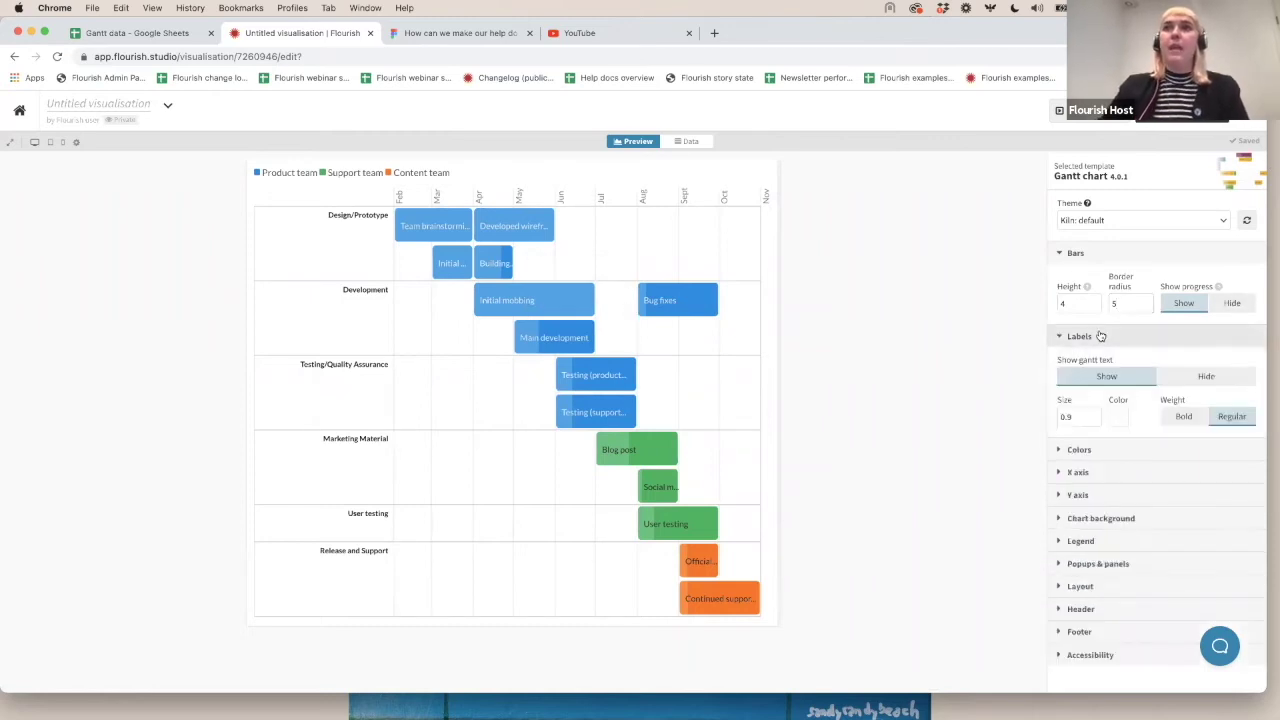
left_click(1070, 416)
type("1")
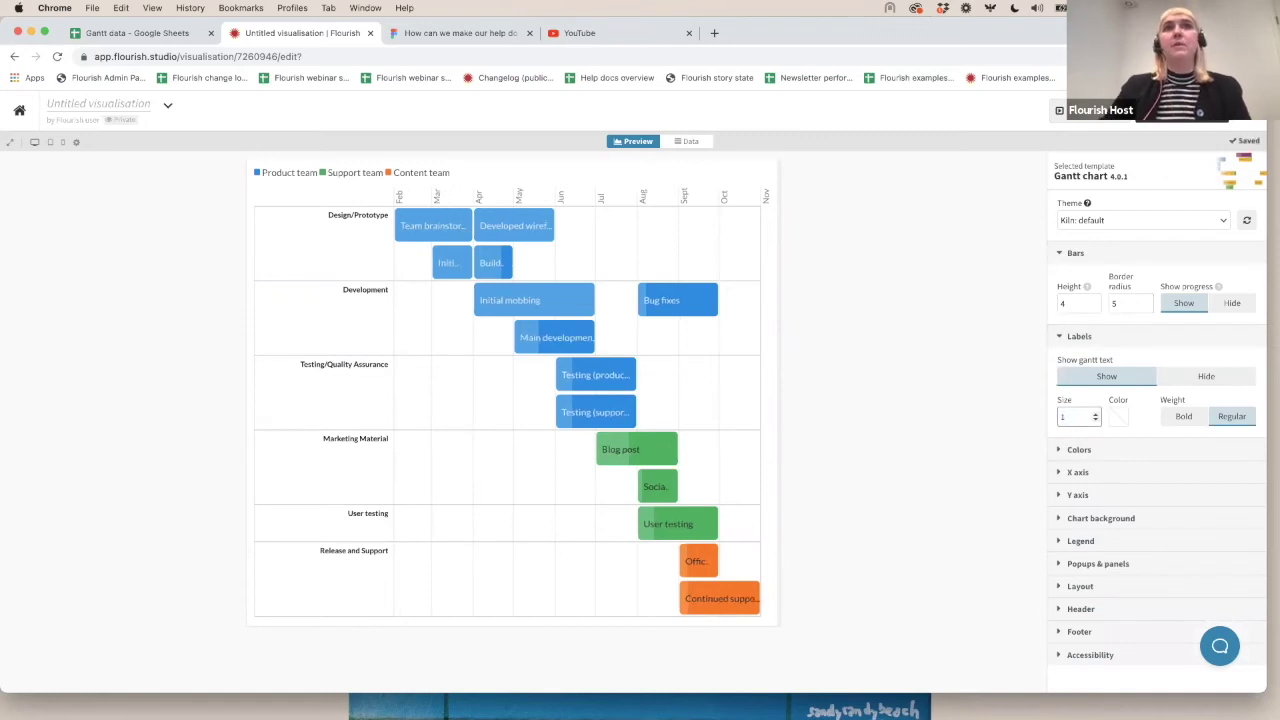
key("BackSpace")
type("0.")
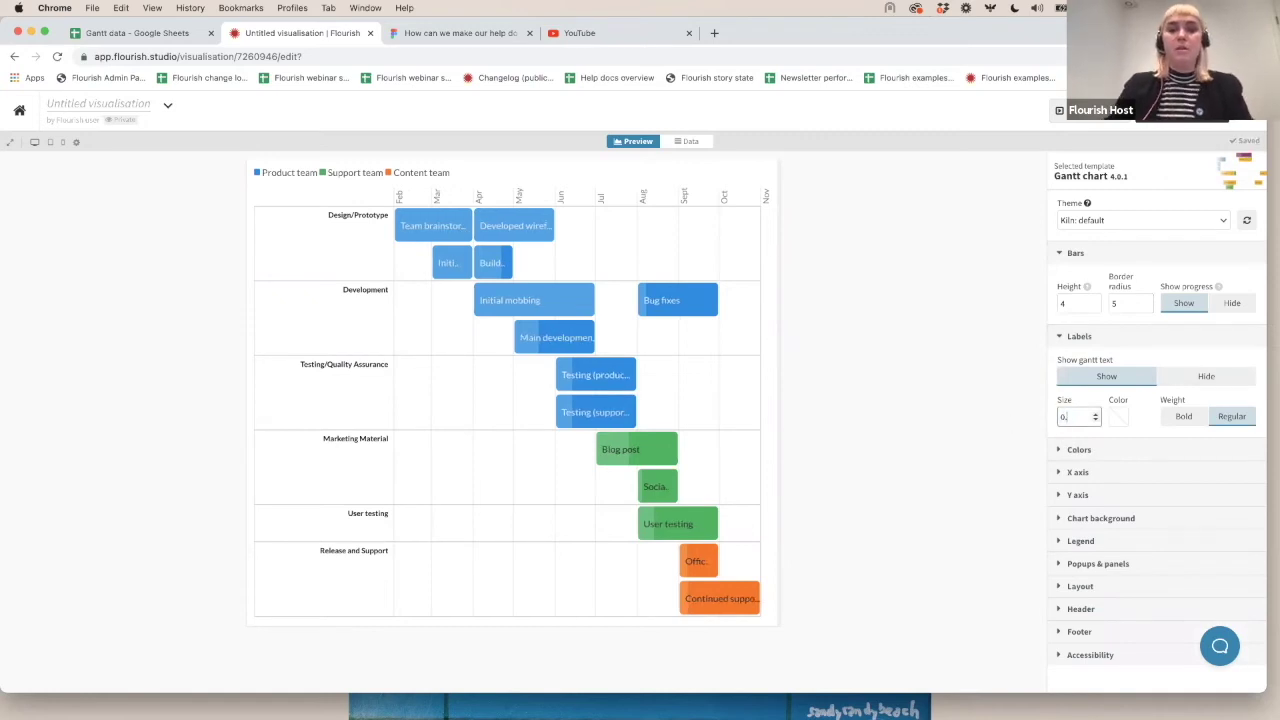
type("8")
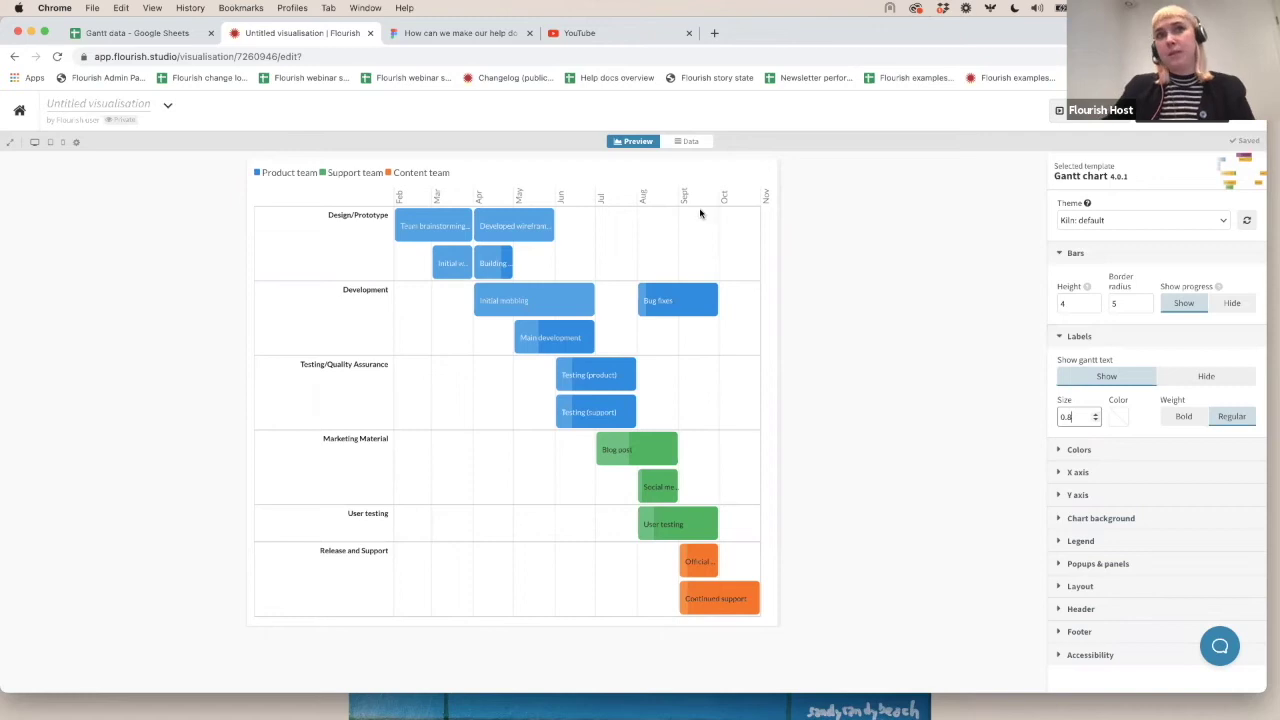
left_click(1173, 414)
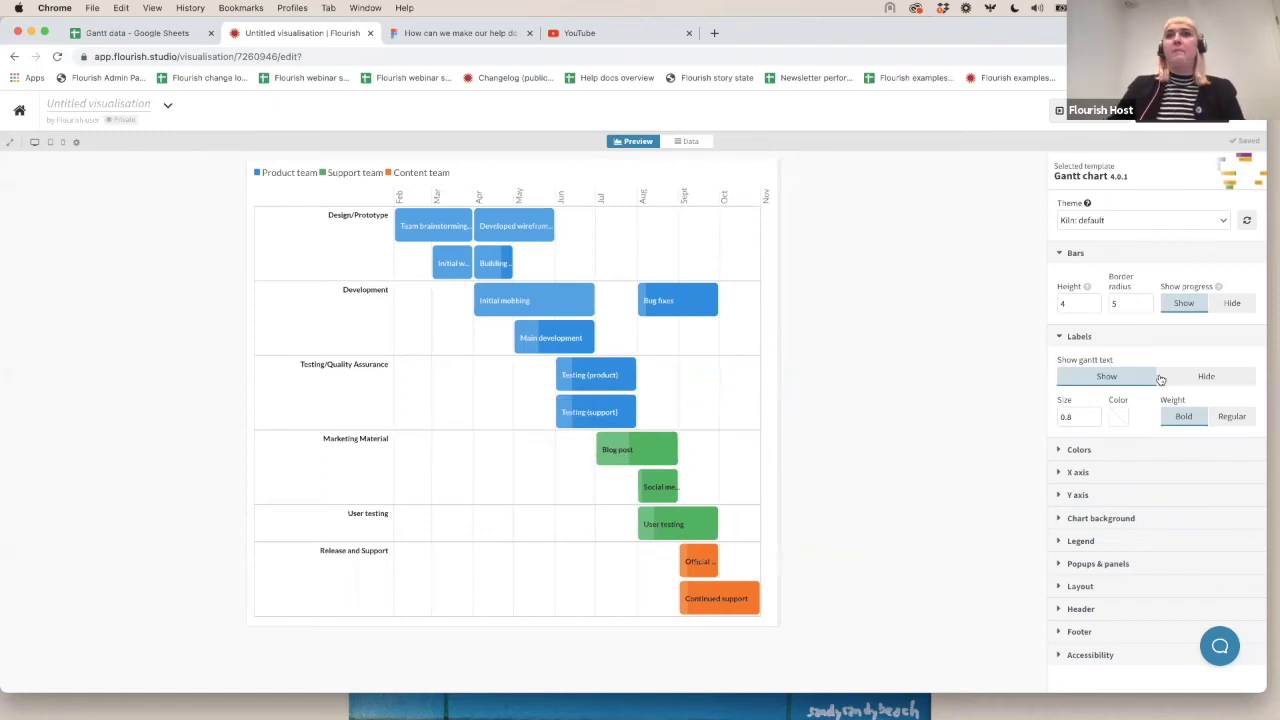
left_click(1118, 416)
left_click(1023, 538)
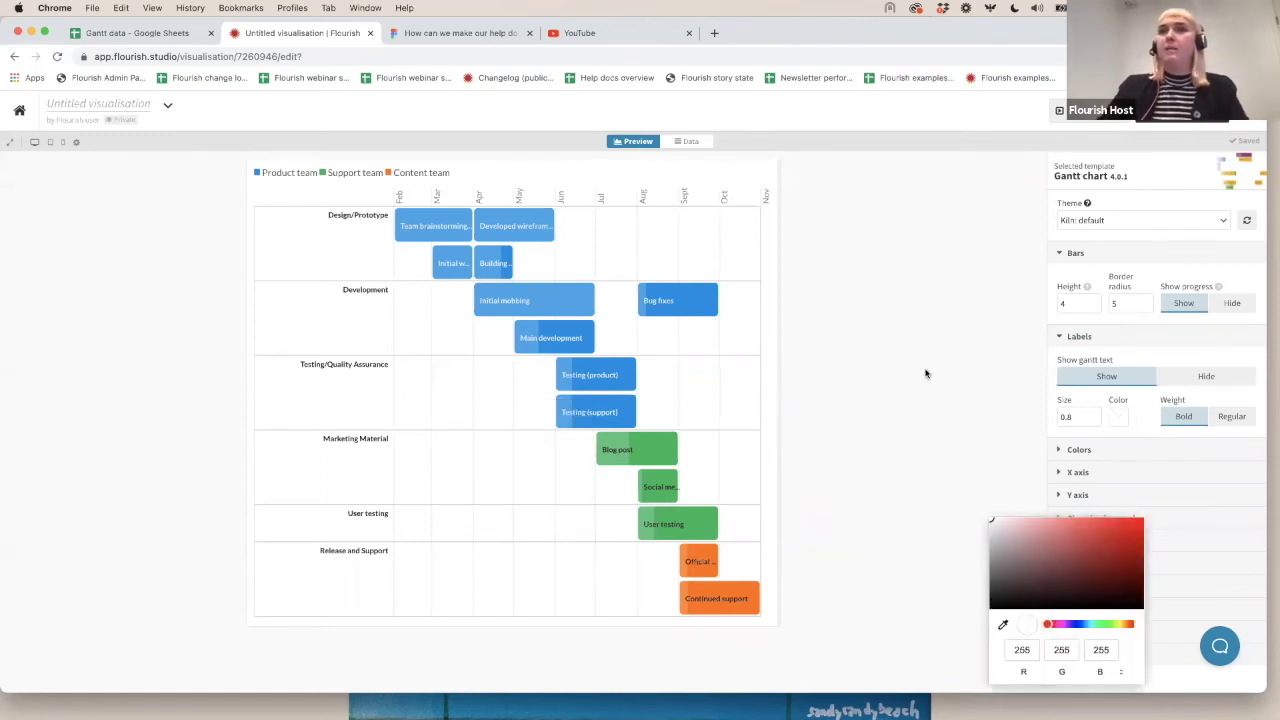
left_click(850, 430)
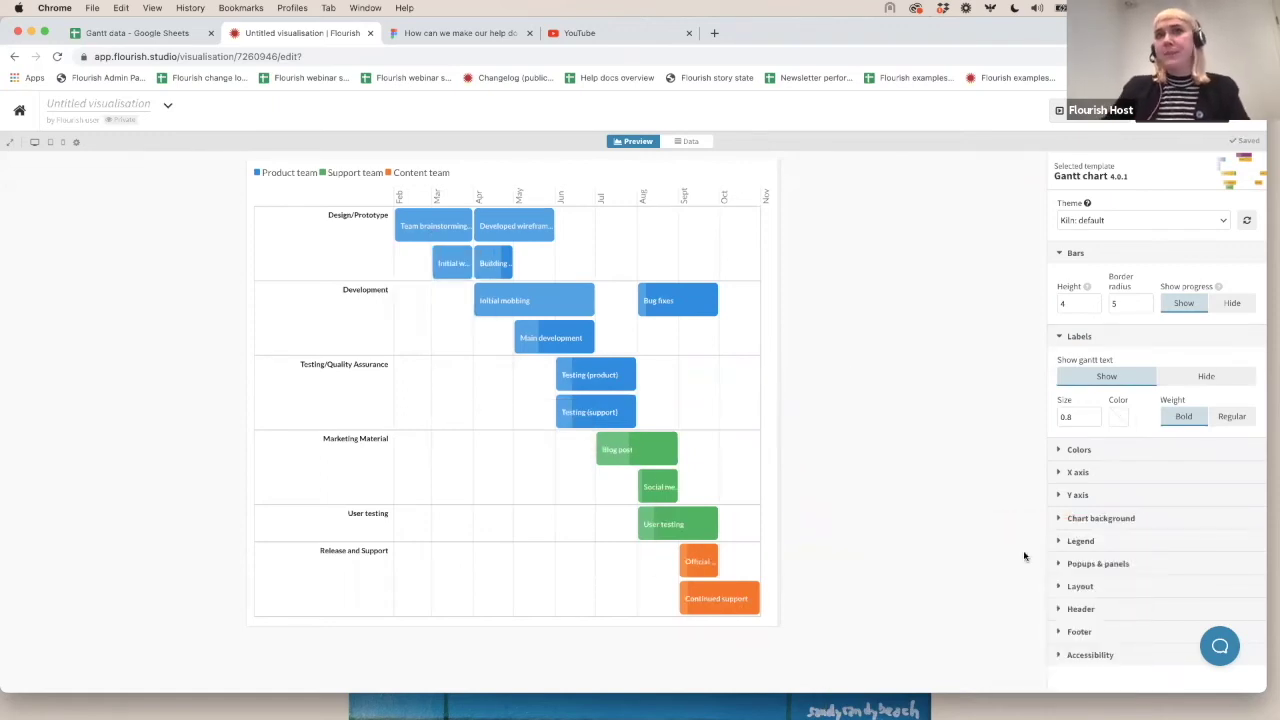
Step: Collapse Labels and Bars, then search the Colors theme list for 'Kiln: dark', triggering a failed-save error
left_click(1078, 253)
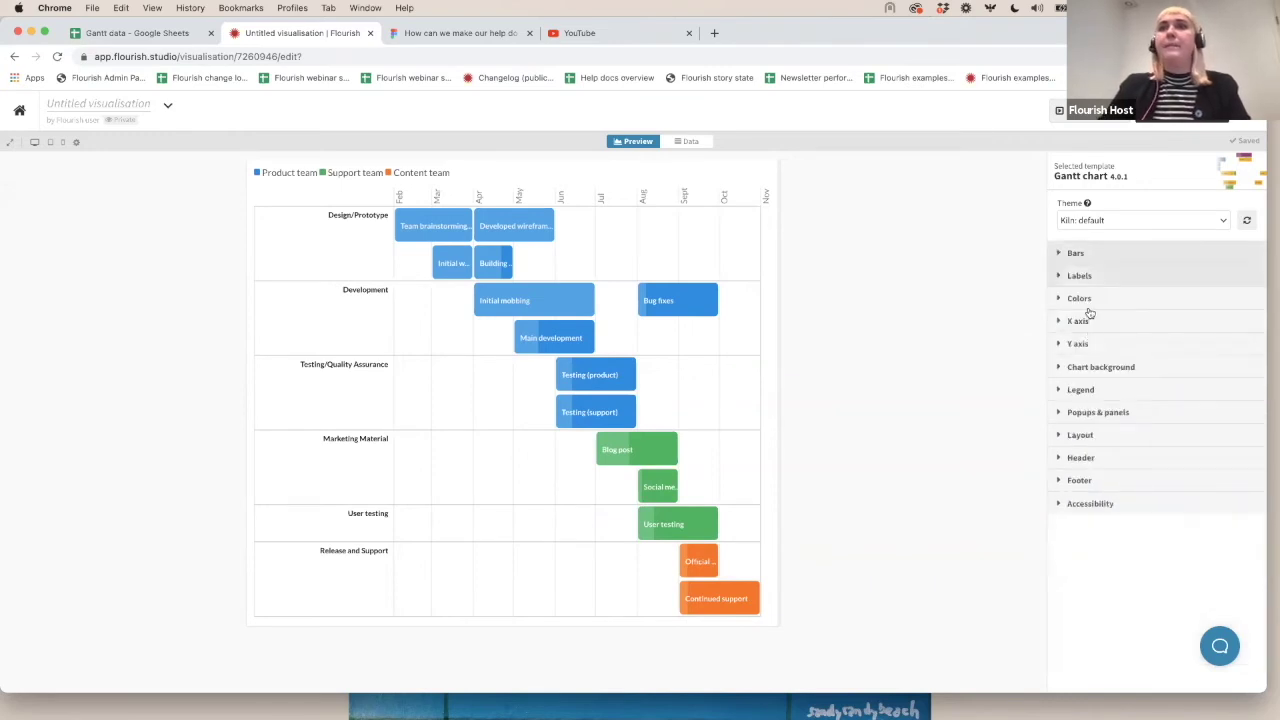
left_click(1091, 298)
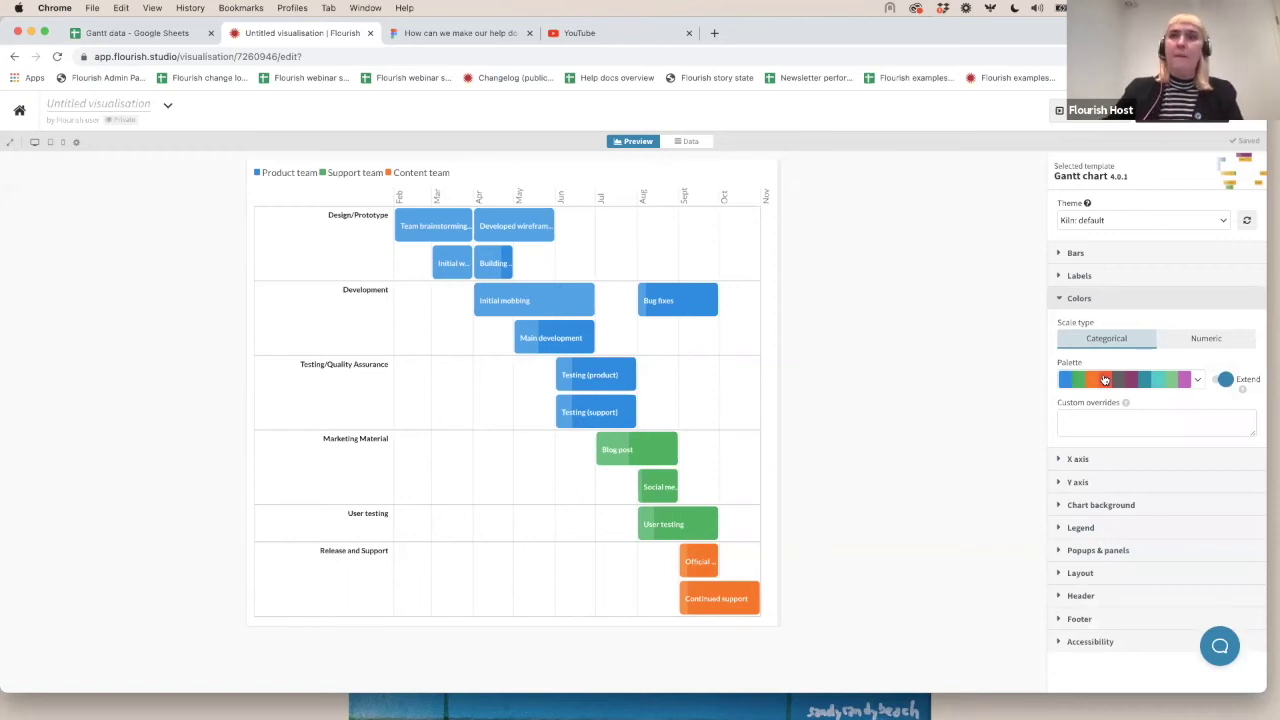
left_click(1085, 222)
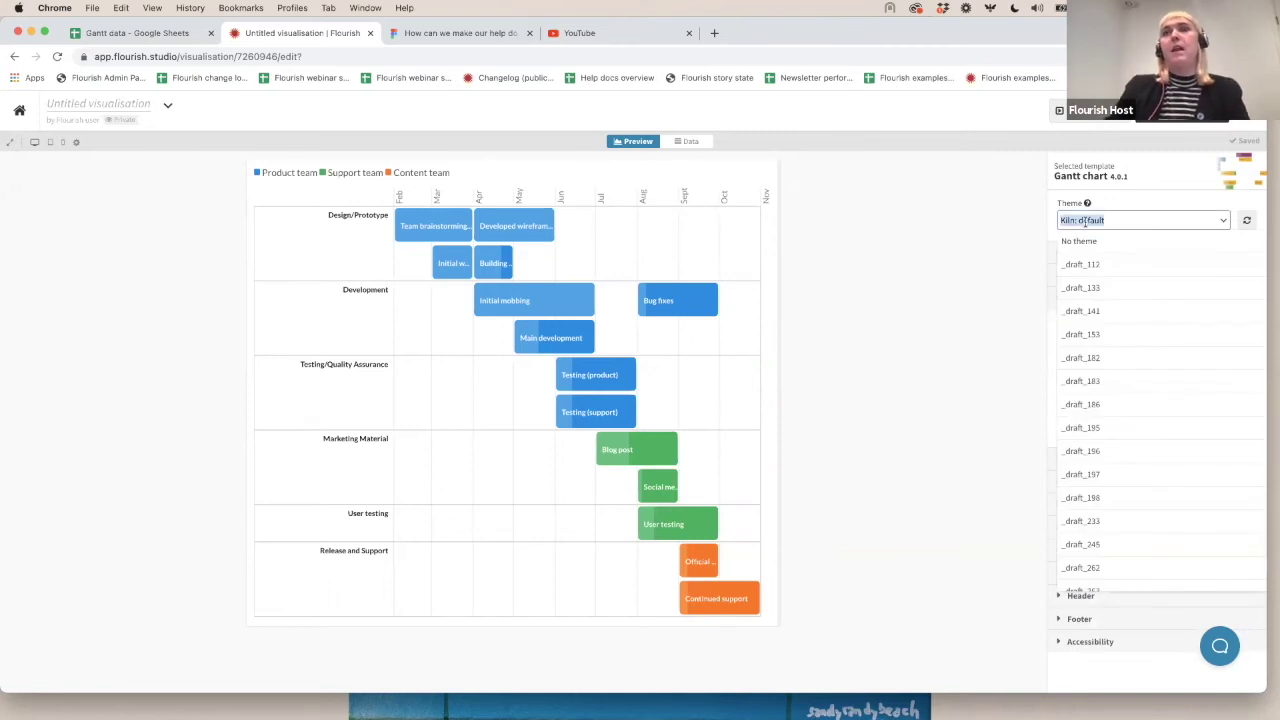
type("Kiln: def")
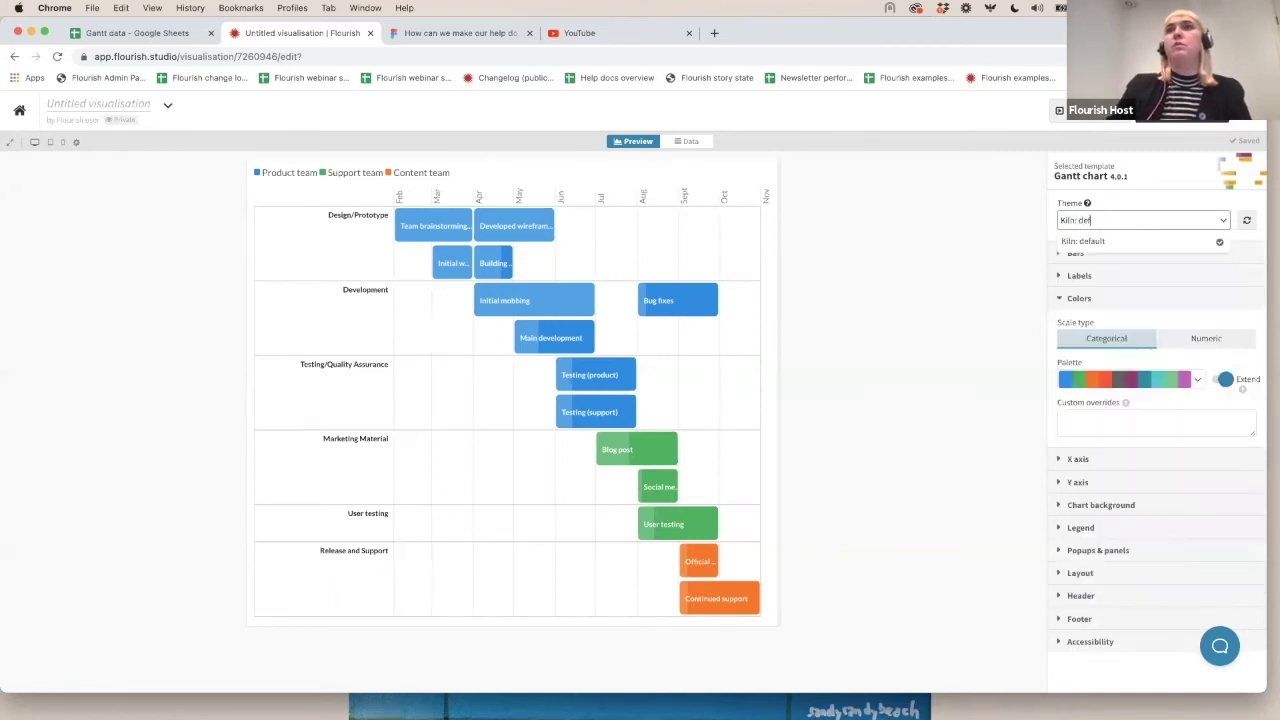
key("BackSpace")
key("BackSpace")
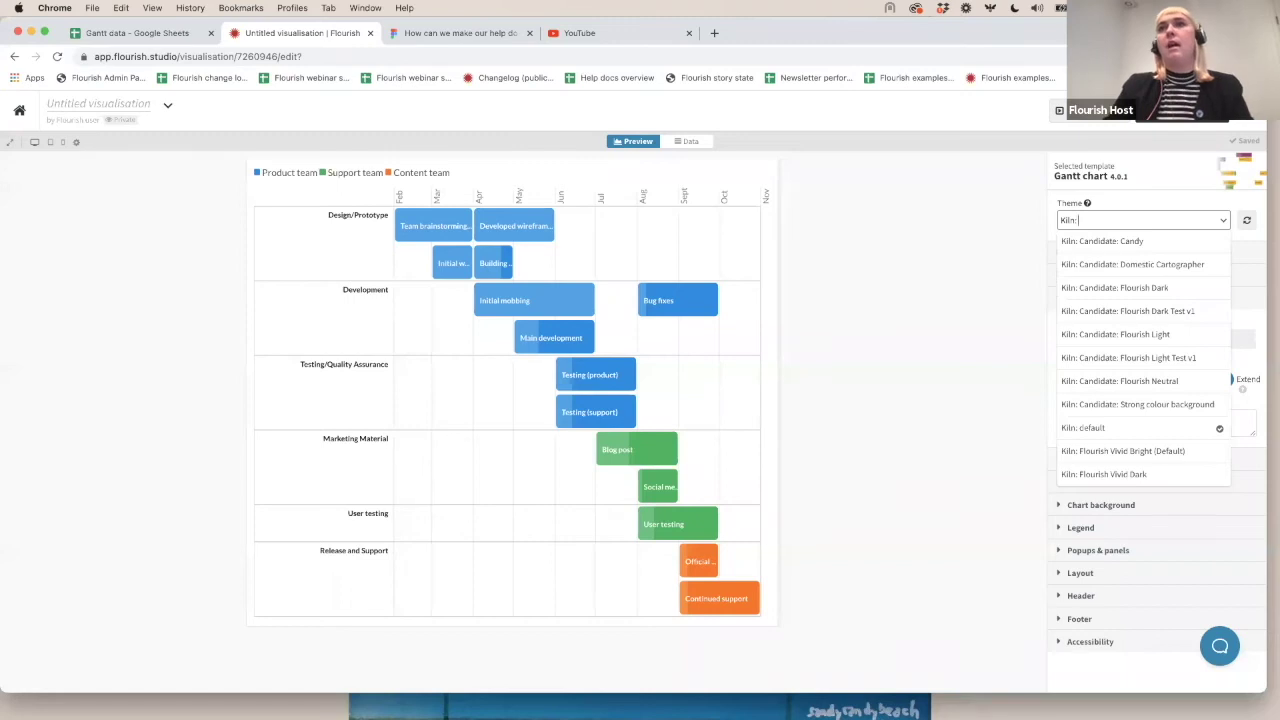
type("dark")
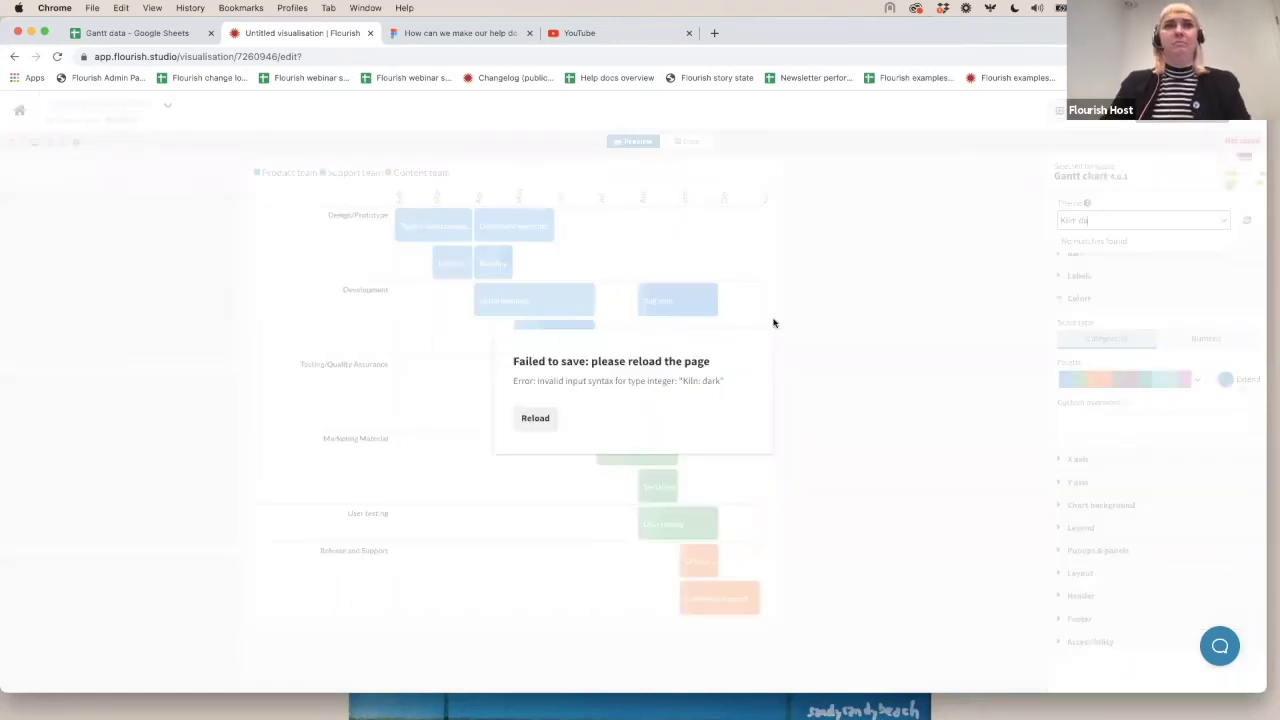
Step: Reload the editor and apply the Kiln: Flourish Vivid Dark theme
left_click(540, 426)
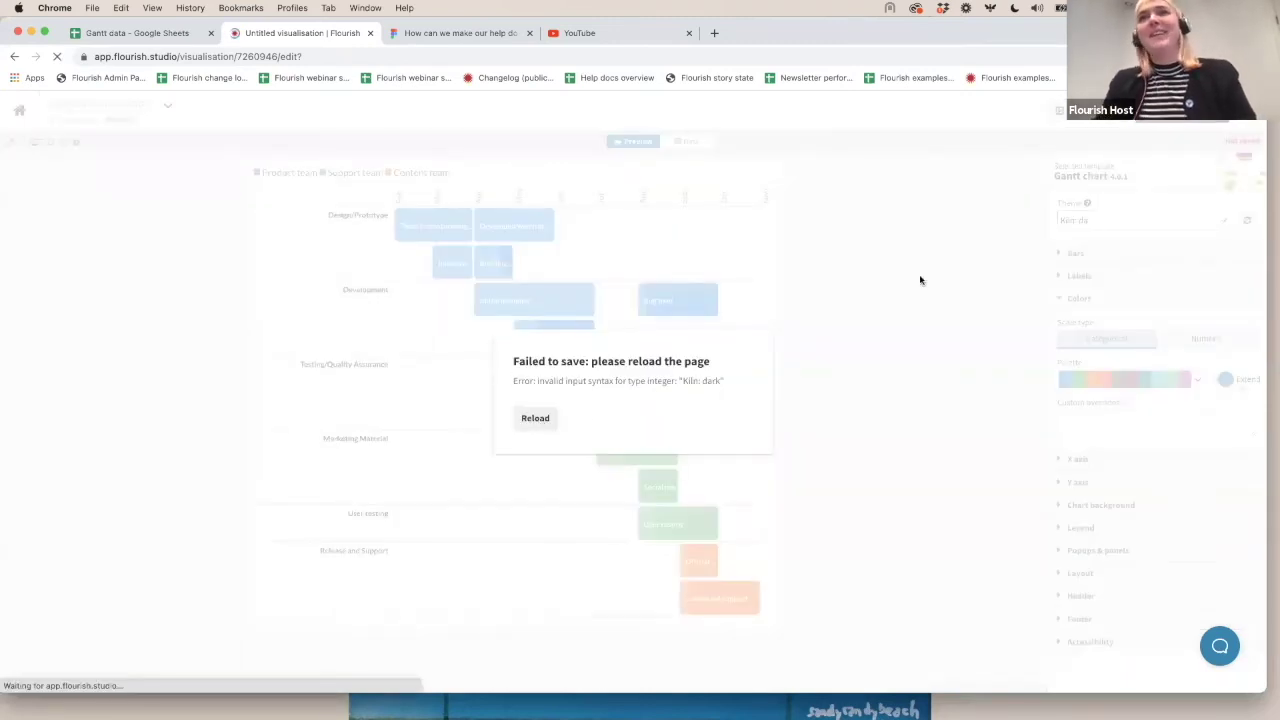
left_click(1105, 219)
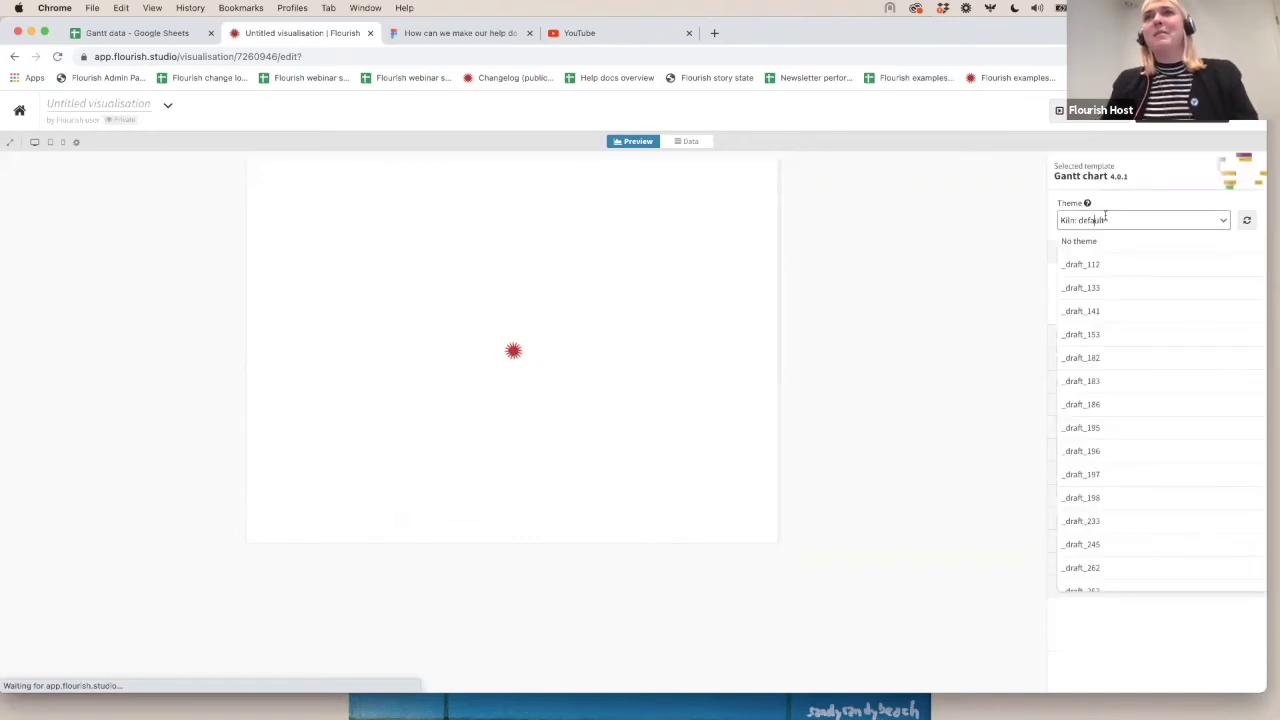
key("super+a")
type("Kiln:")
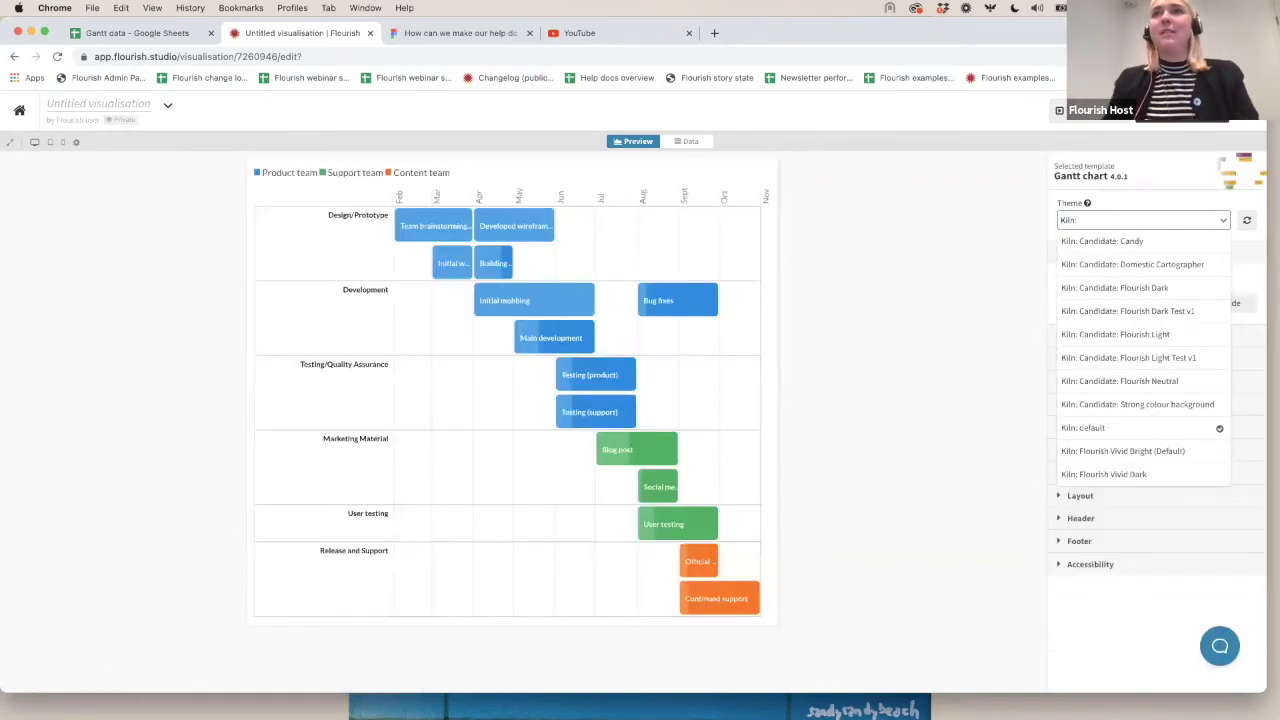
type(" Fl")
key("Down")
key("Down")
key("Return")
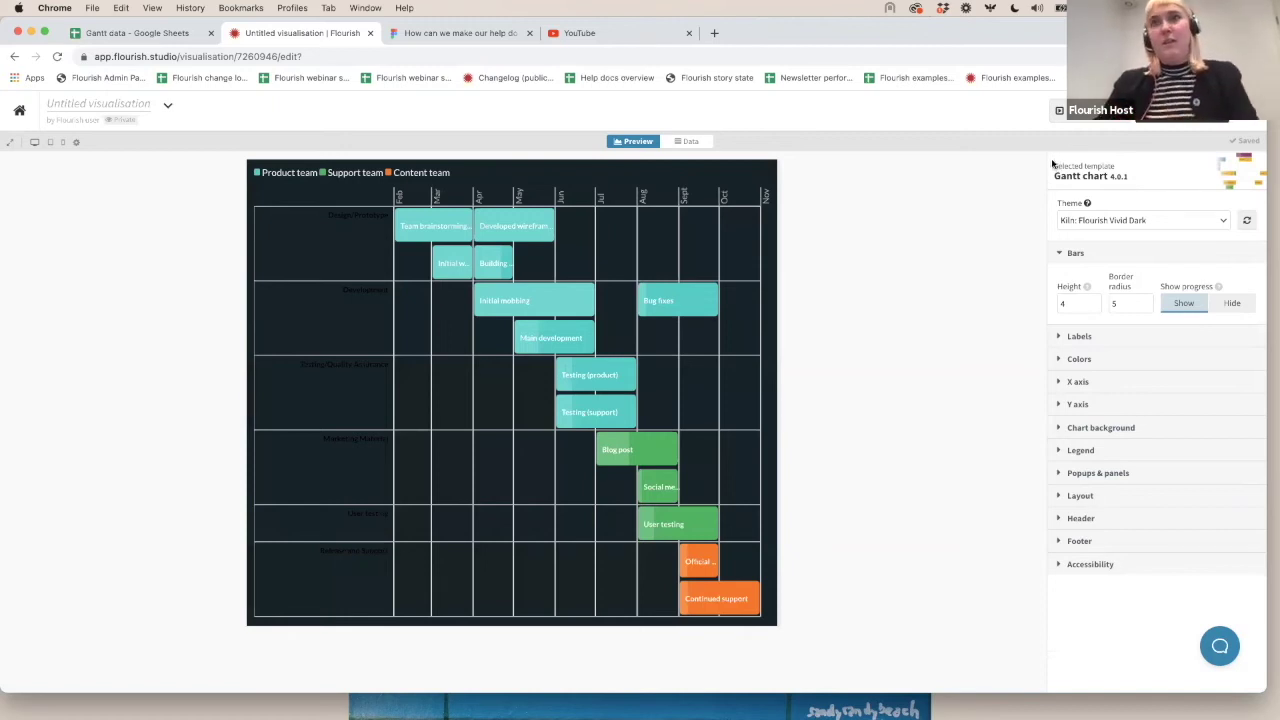
Step: Try No theme, then switch back to Kiln: Flourish Vivid Bright (Default)
left_click(1130, 220)
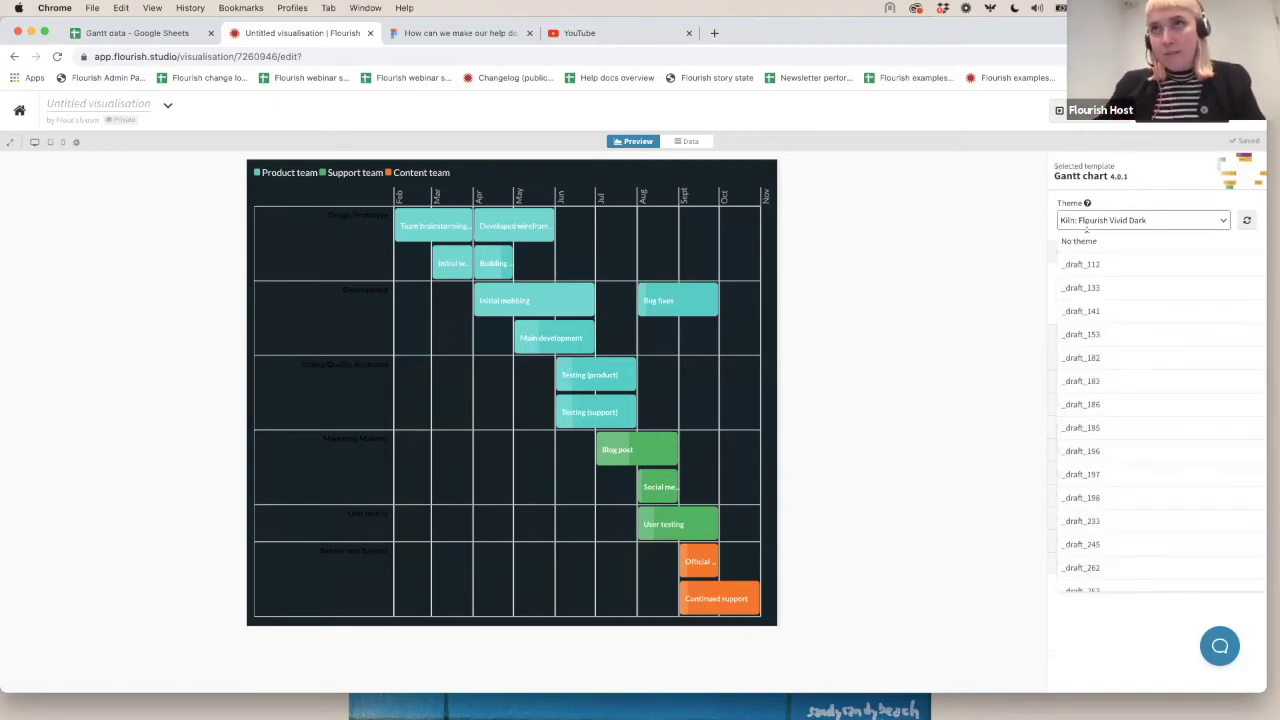
left_click(1087, 246)
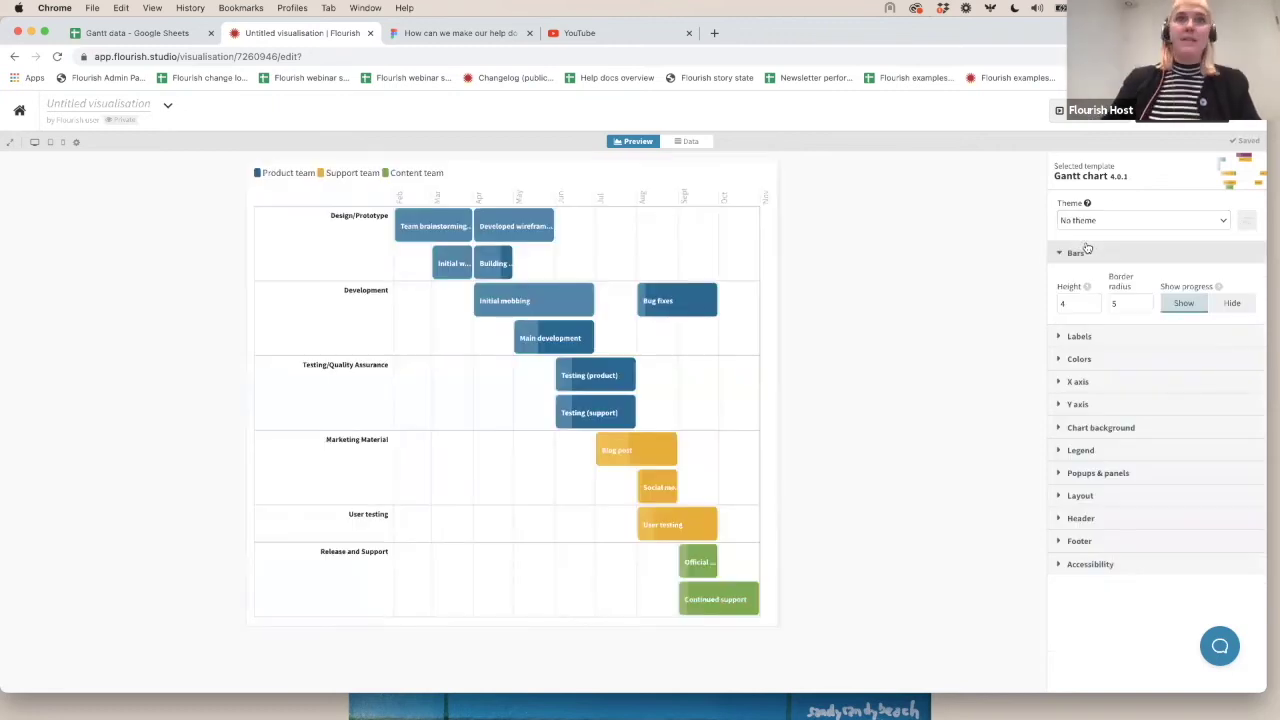
left_click(1091, 219)
type("Kil")
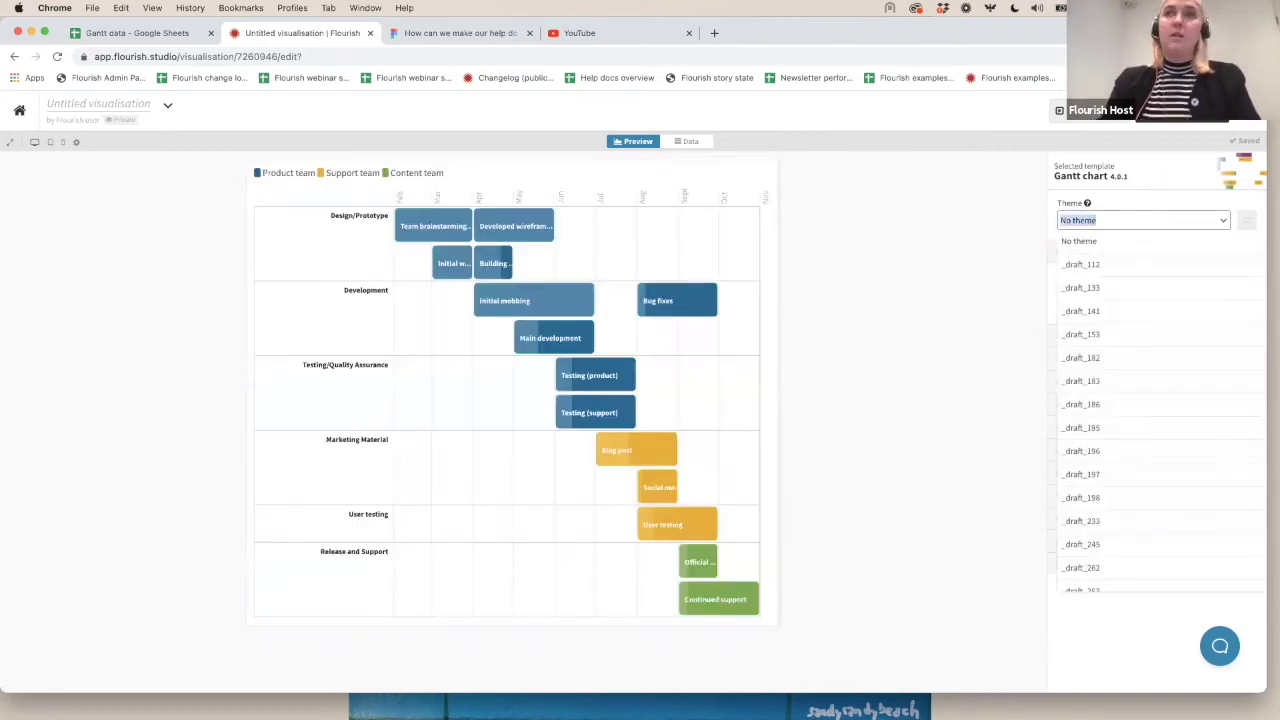
type("n: flou")
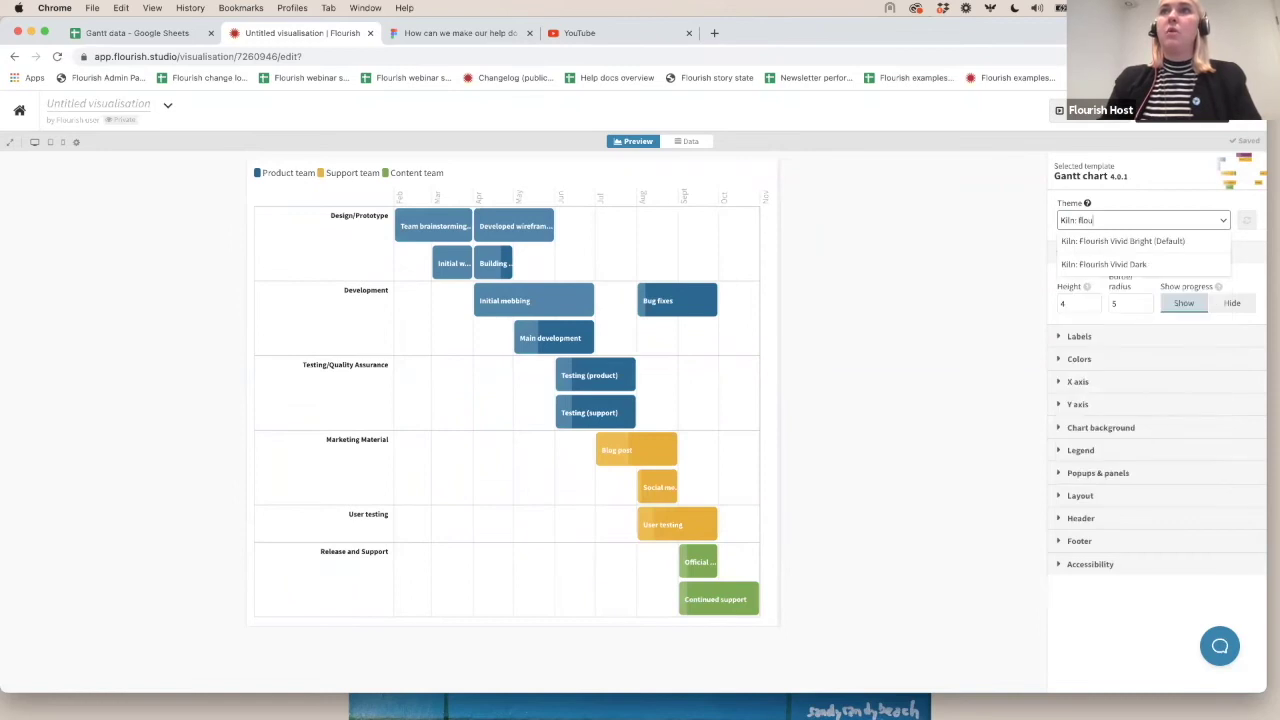
key("Return")
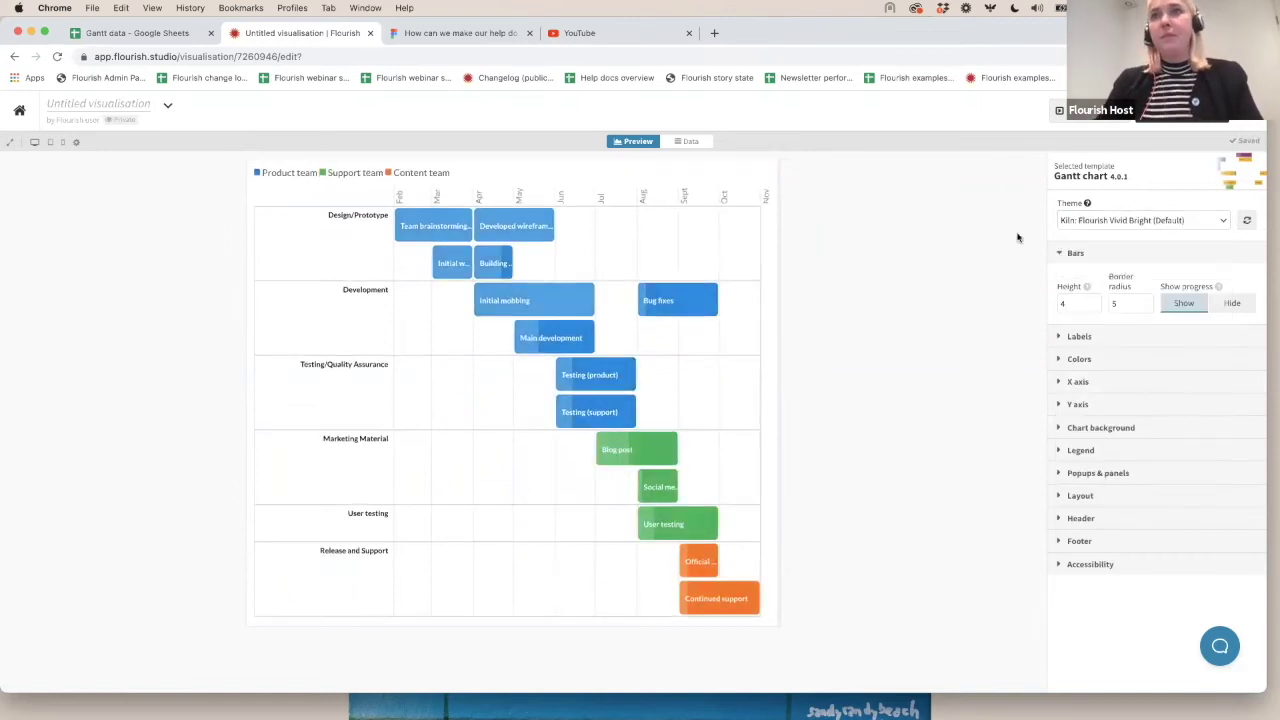
Step: Add the custom colour override 'Content team: red' so those bars turn red
left_click(1105, 358)
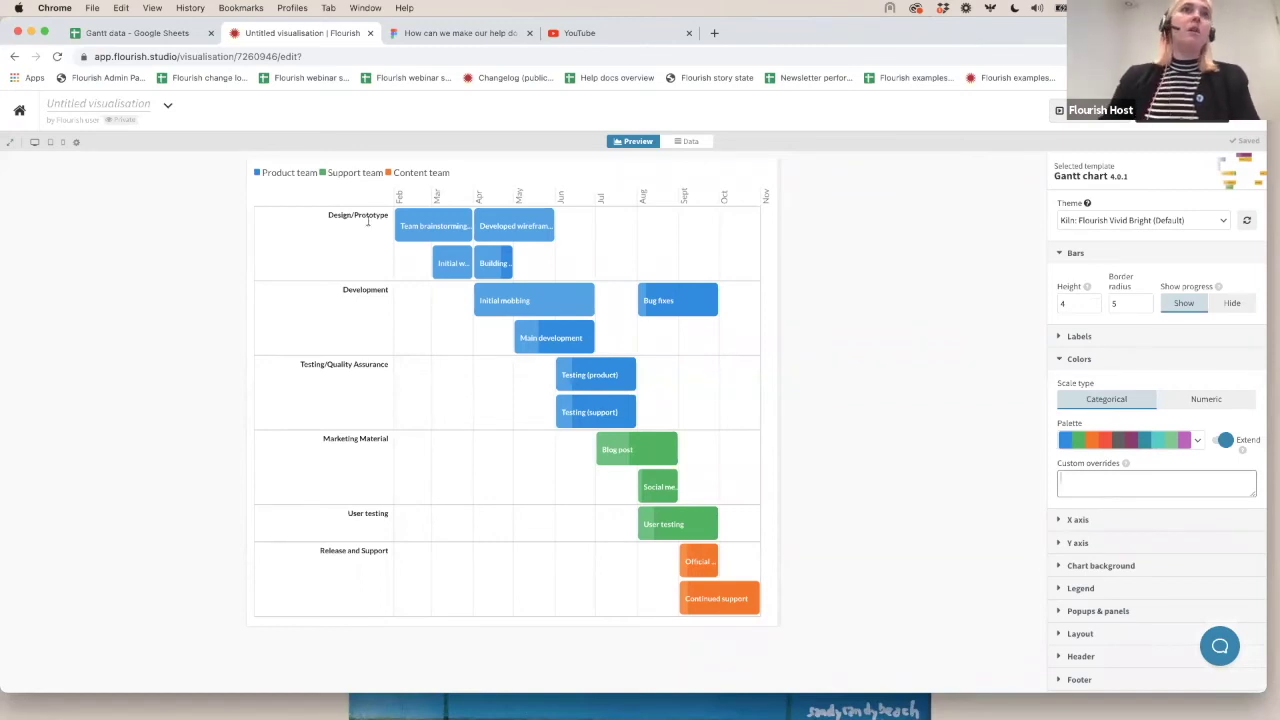
type("Cont")
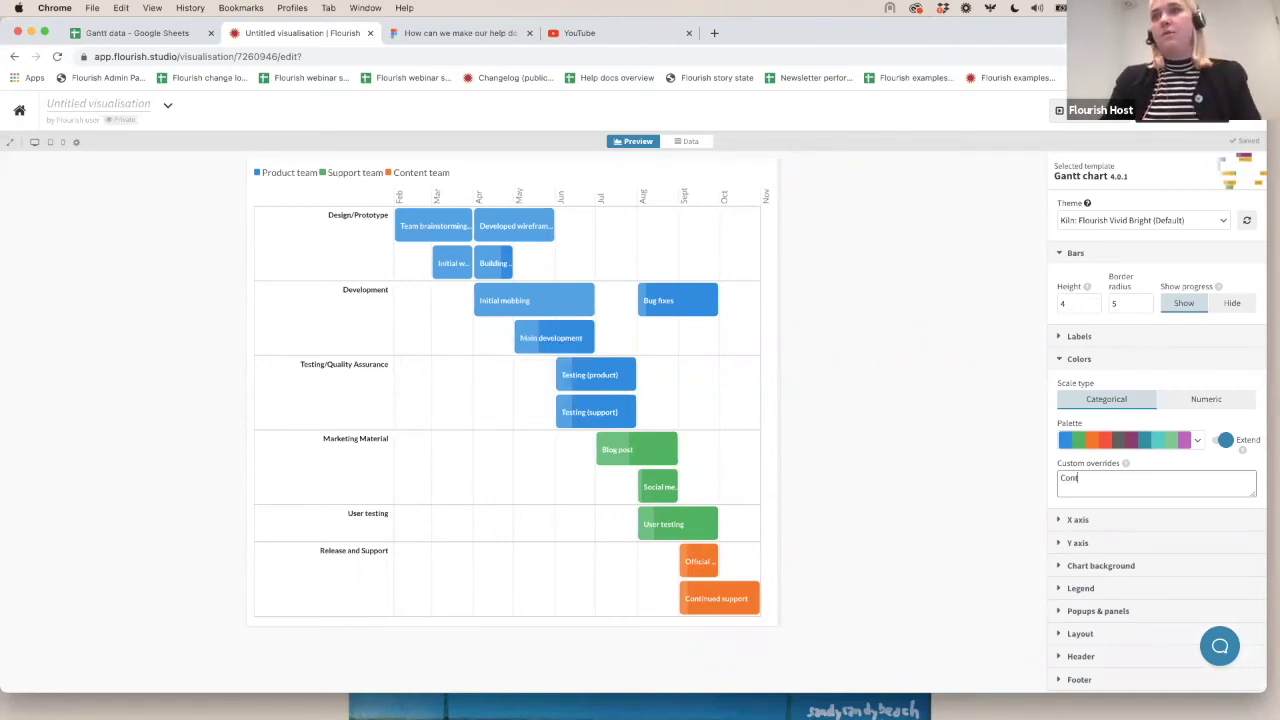
type("ent team: red")
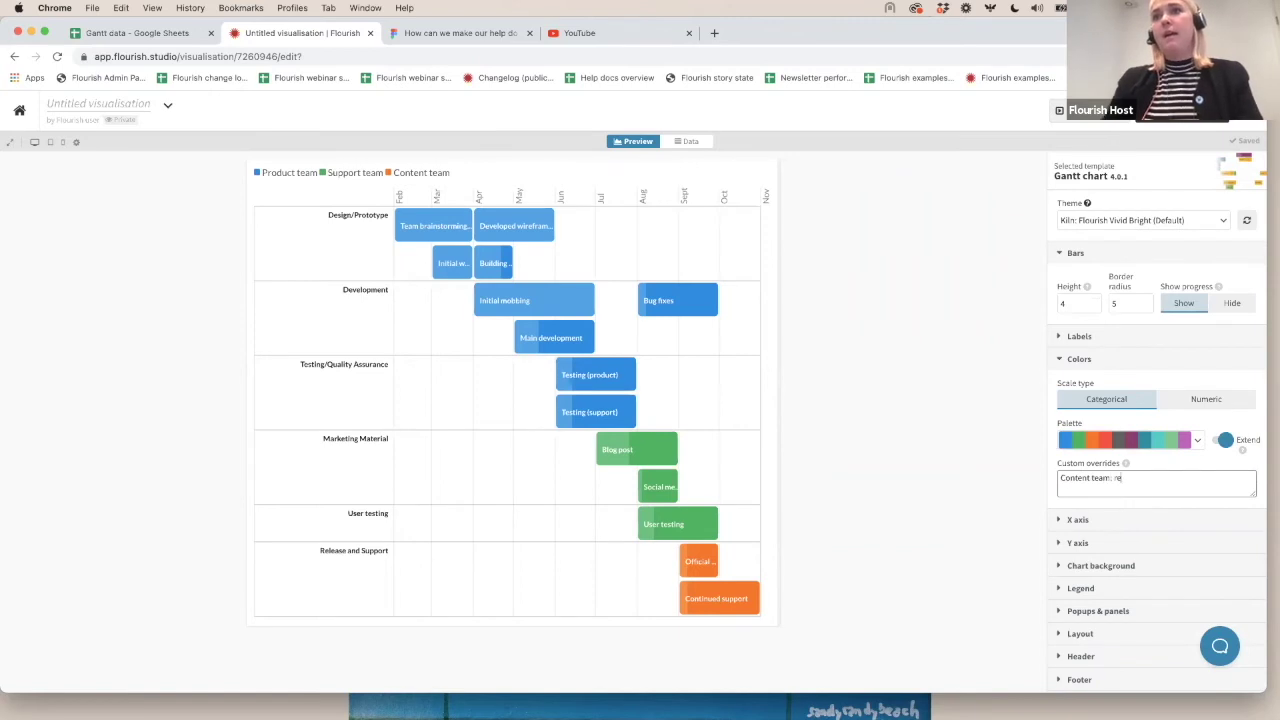
left_click(885, 388)
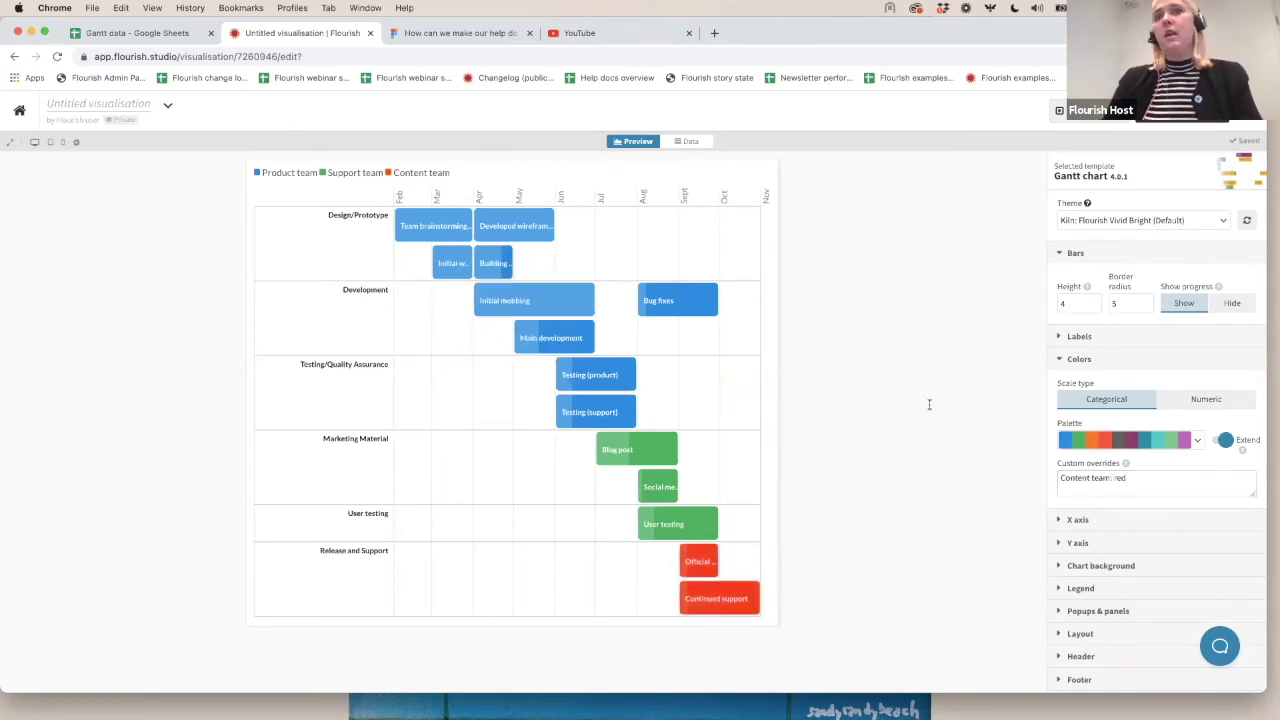
left_click(1131, 480)
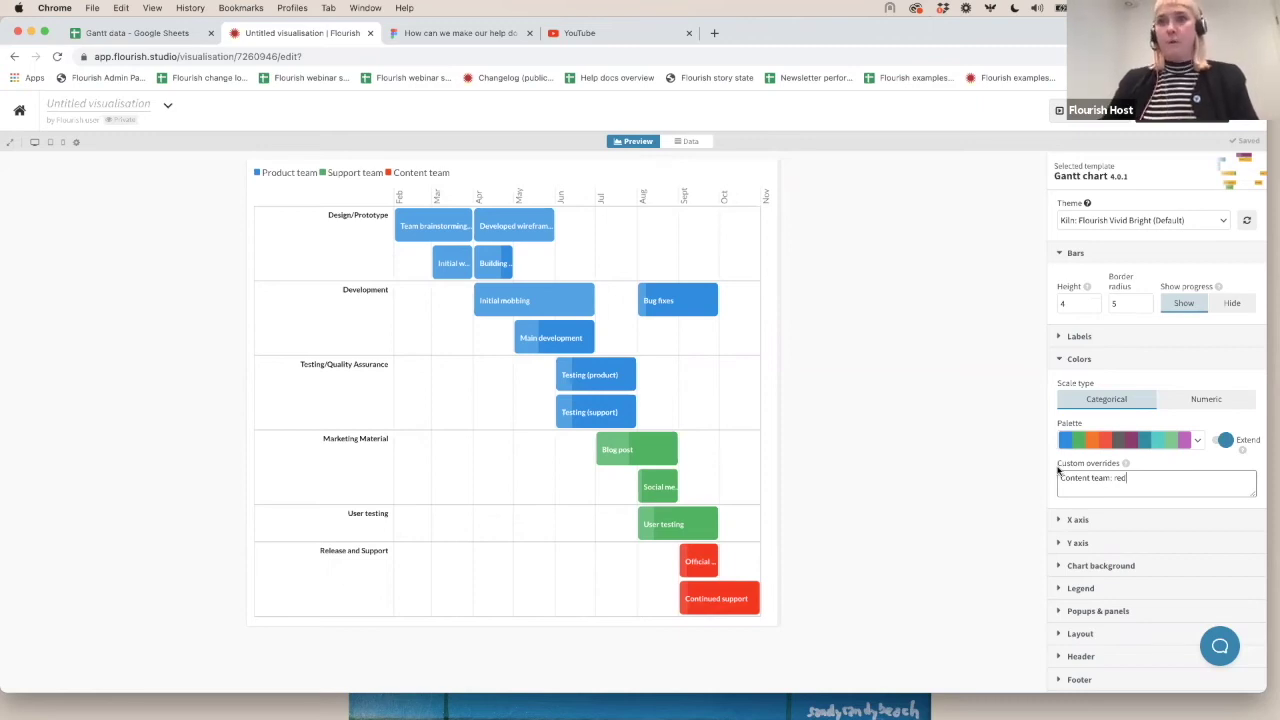
Step: Set the X axis Position to Bottom so month labels sit below the bars
scroll(1060, 470, "down", 2)
left_click(1088, 447)
scroll(1092, 455, "down", 3)
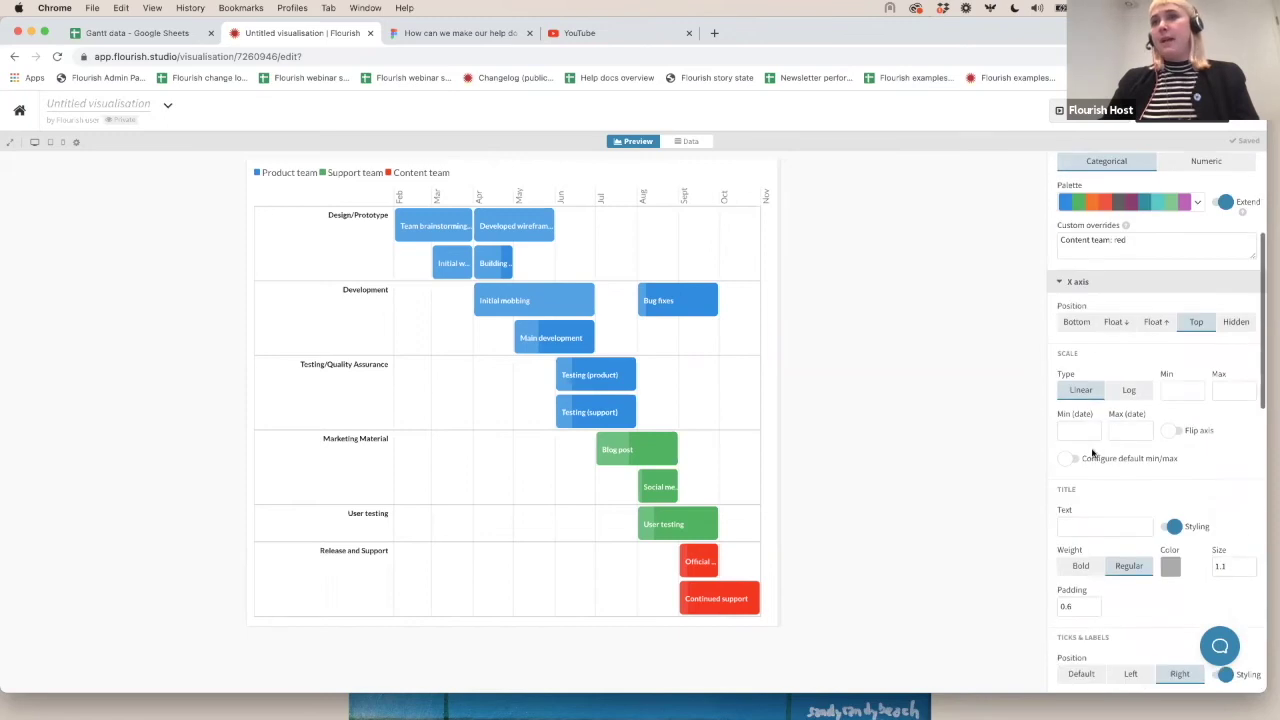
scroll(1092, 455, "down", 8)
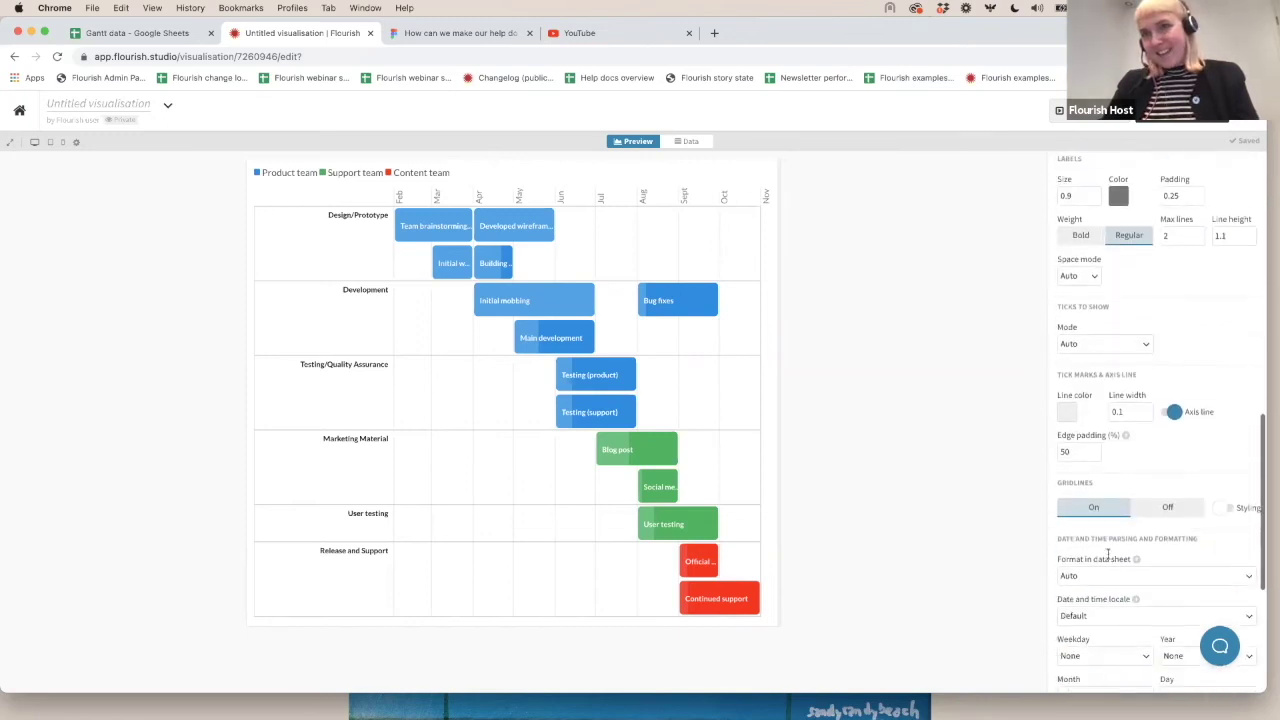
scroll(1107, 560, "up", 8)
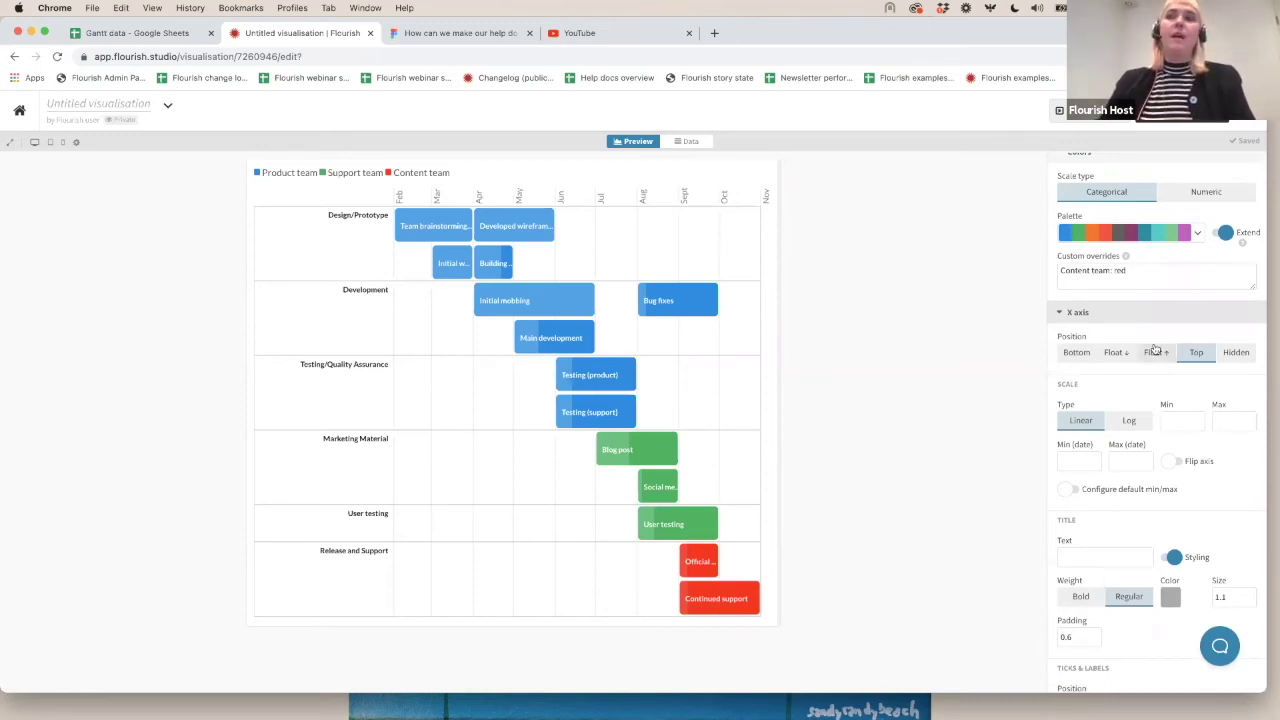
left_click(1070, 353)
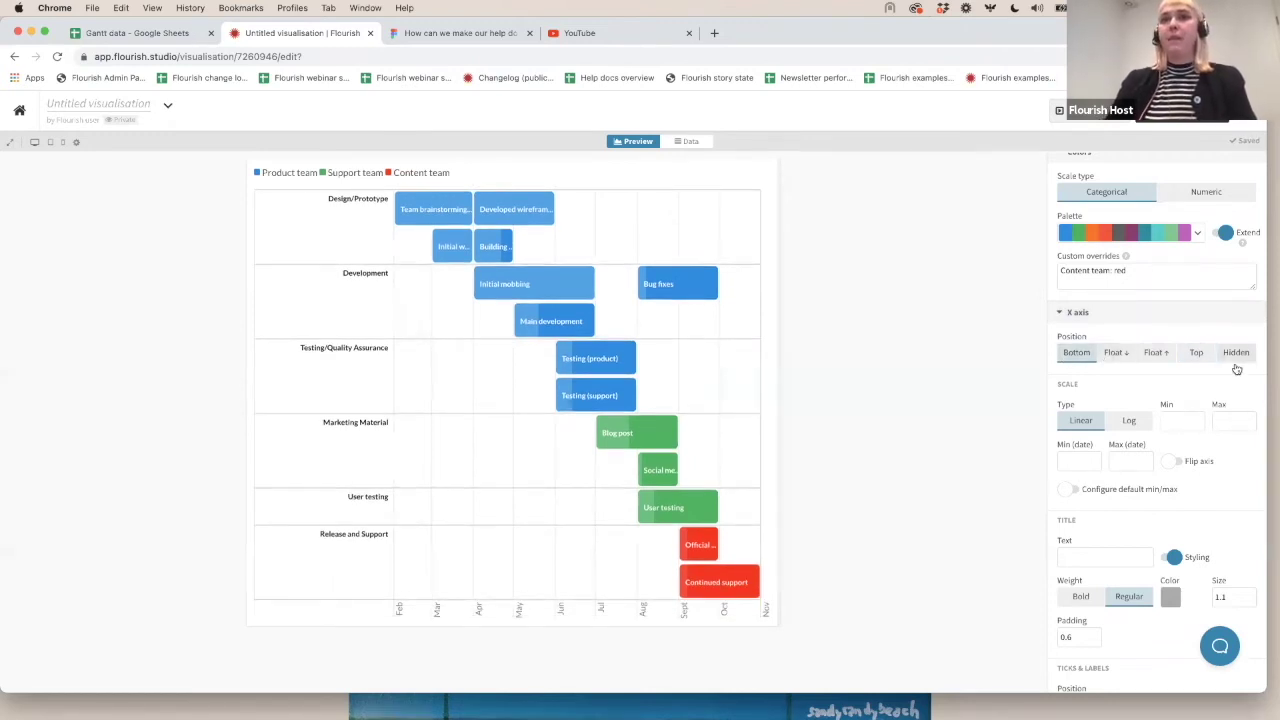
scroll(1123, 420, "down", 3)
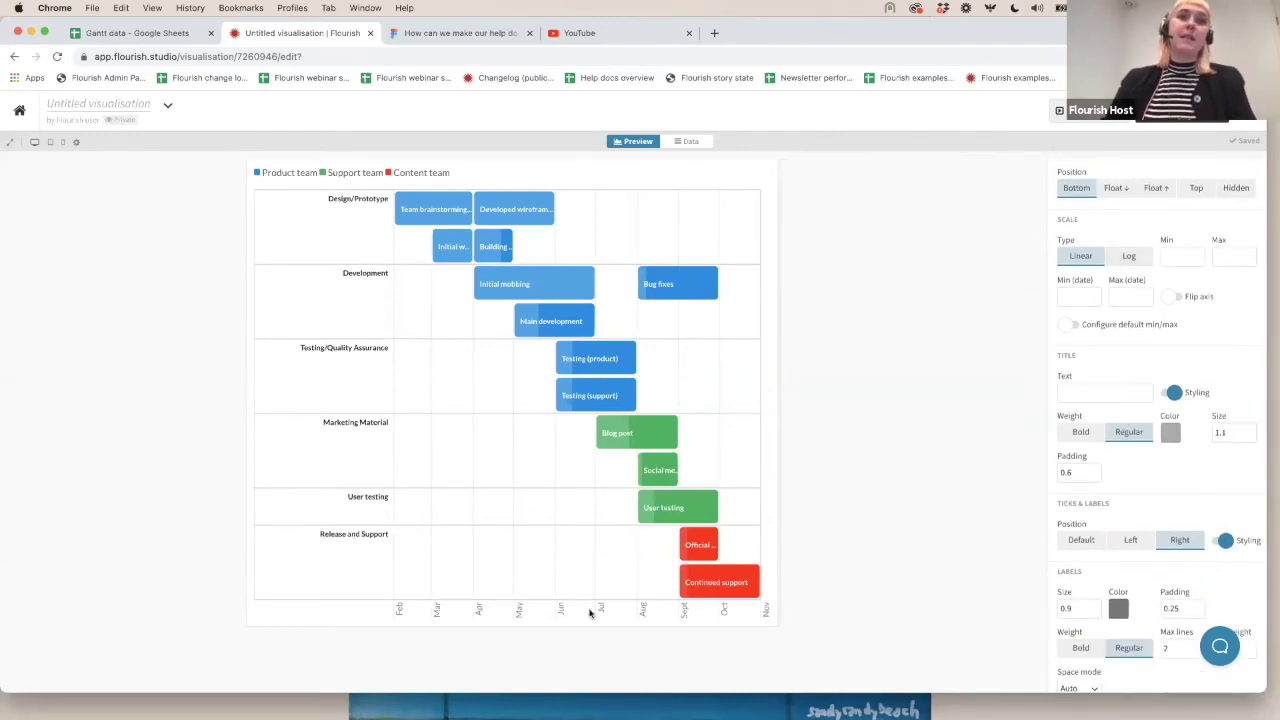
scroll(1214, 517, "down", 10)
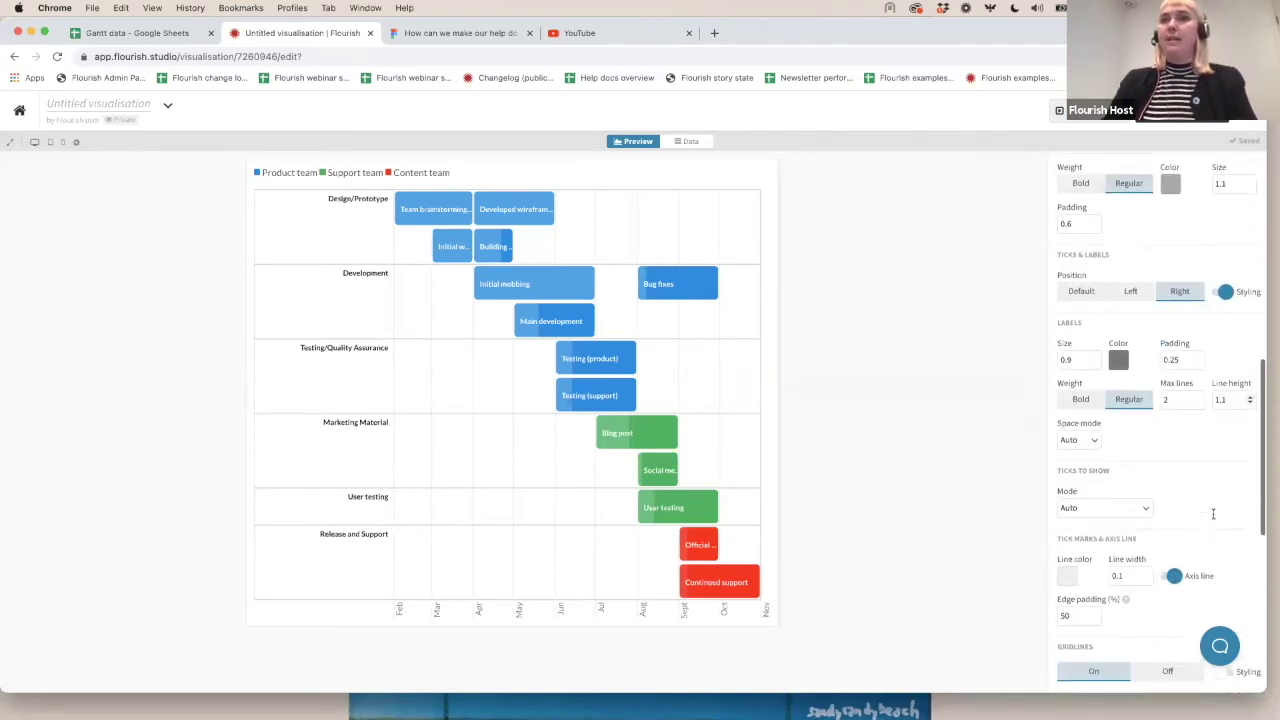
scroll(1214, 517, "down", 2)
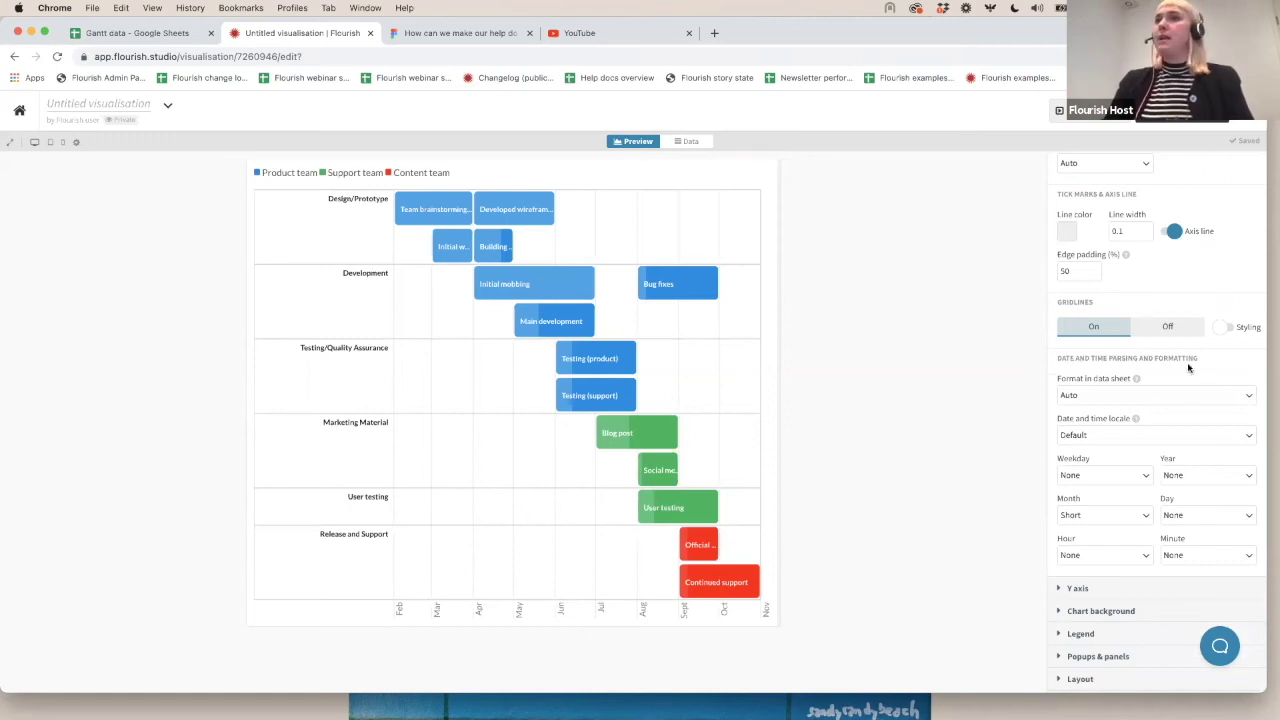
Step: Change the X axis Month format from Short to Long
left_click(1086, 512)
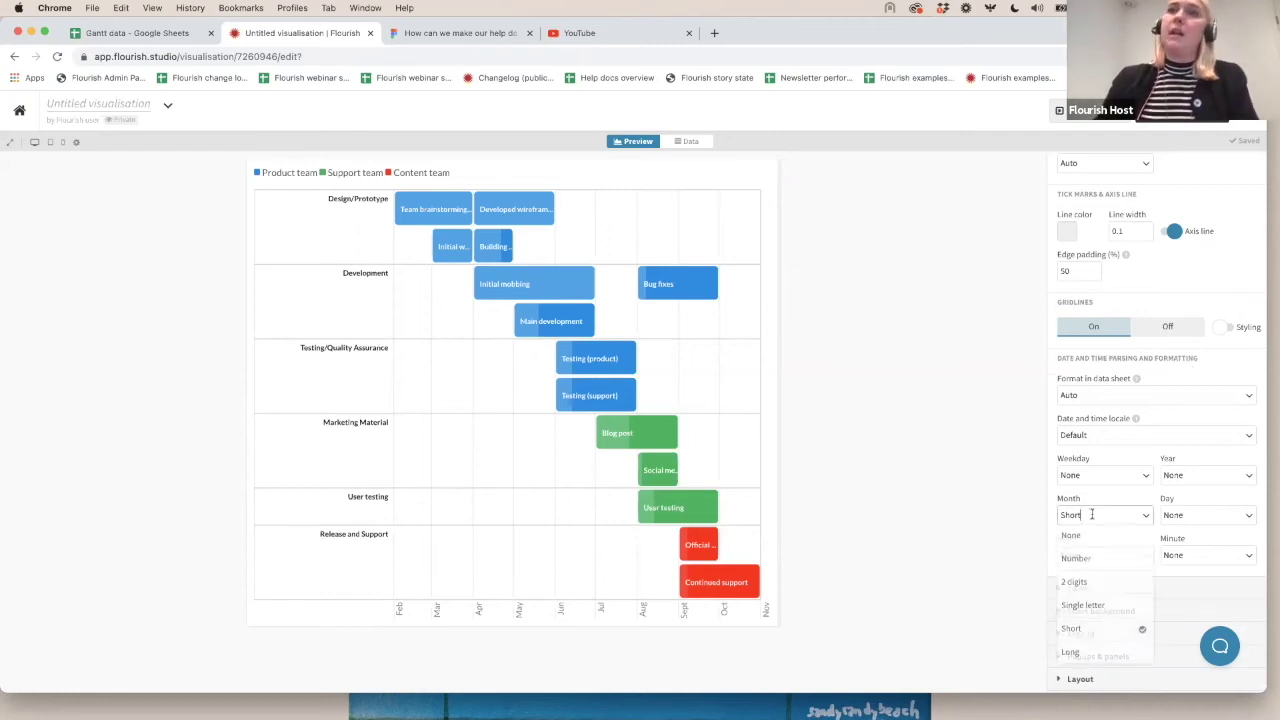
left_click(1088, 652)
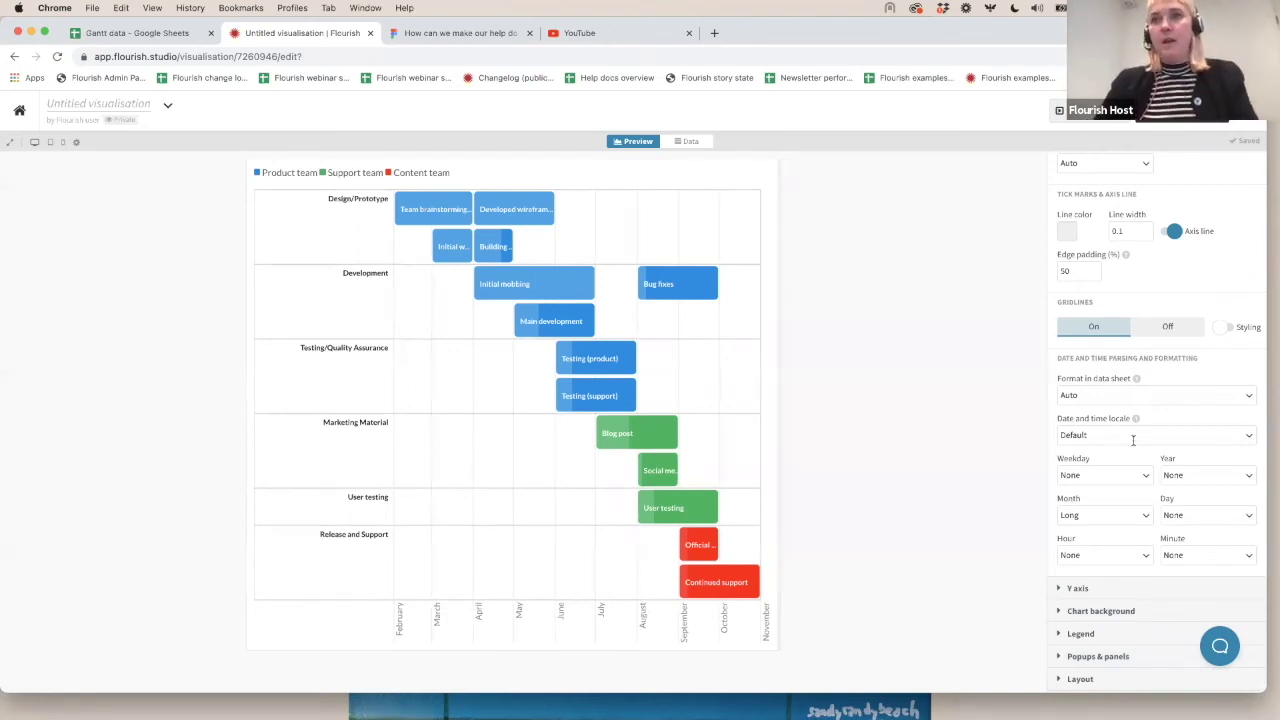
scroll(1133, 440, "up", 8)
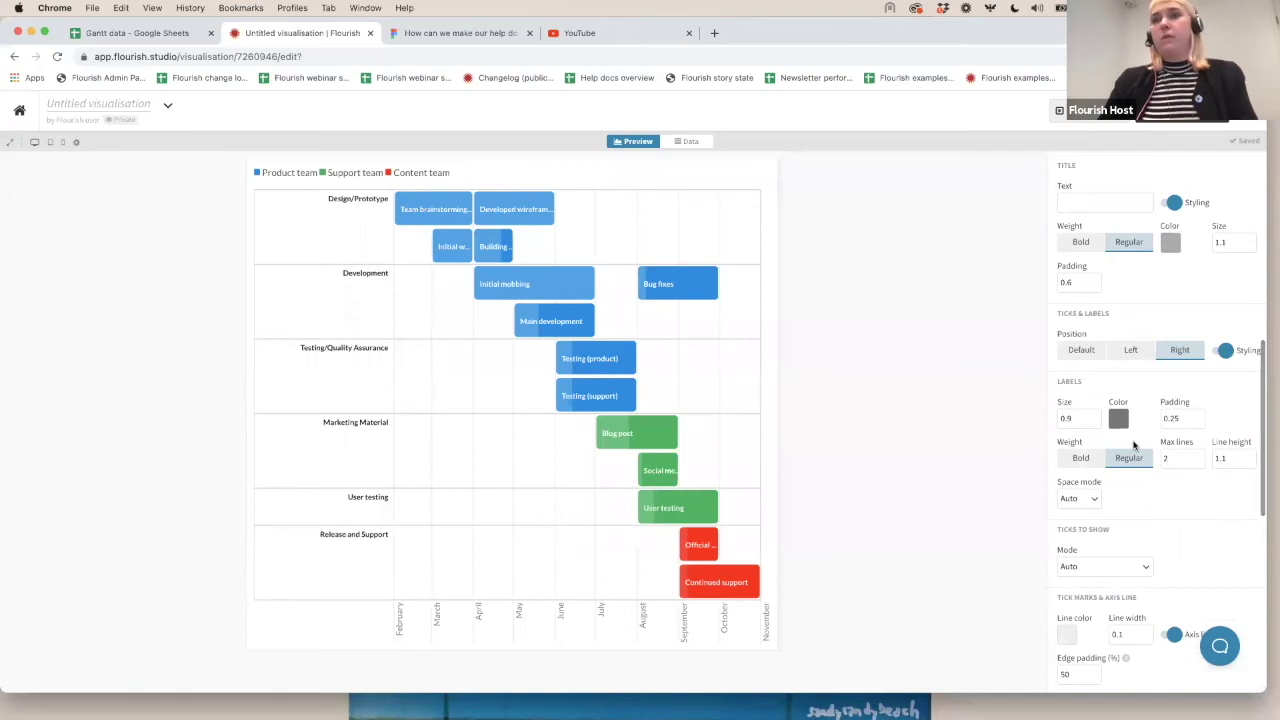
scroll(1133, 445, "down", 6)
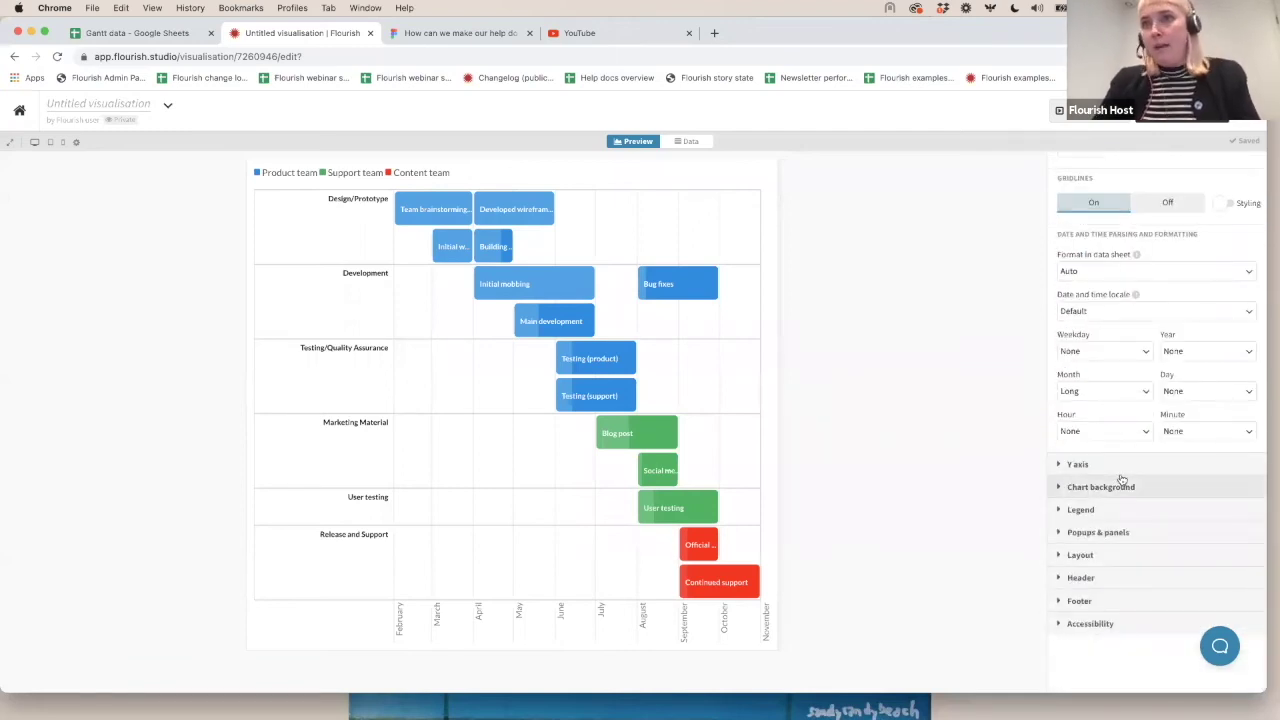
Step: Set the chart legend to Disabled
left_click(1105, 509)
scroll(1112, 510, "down", 2)
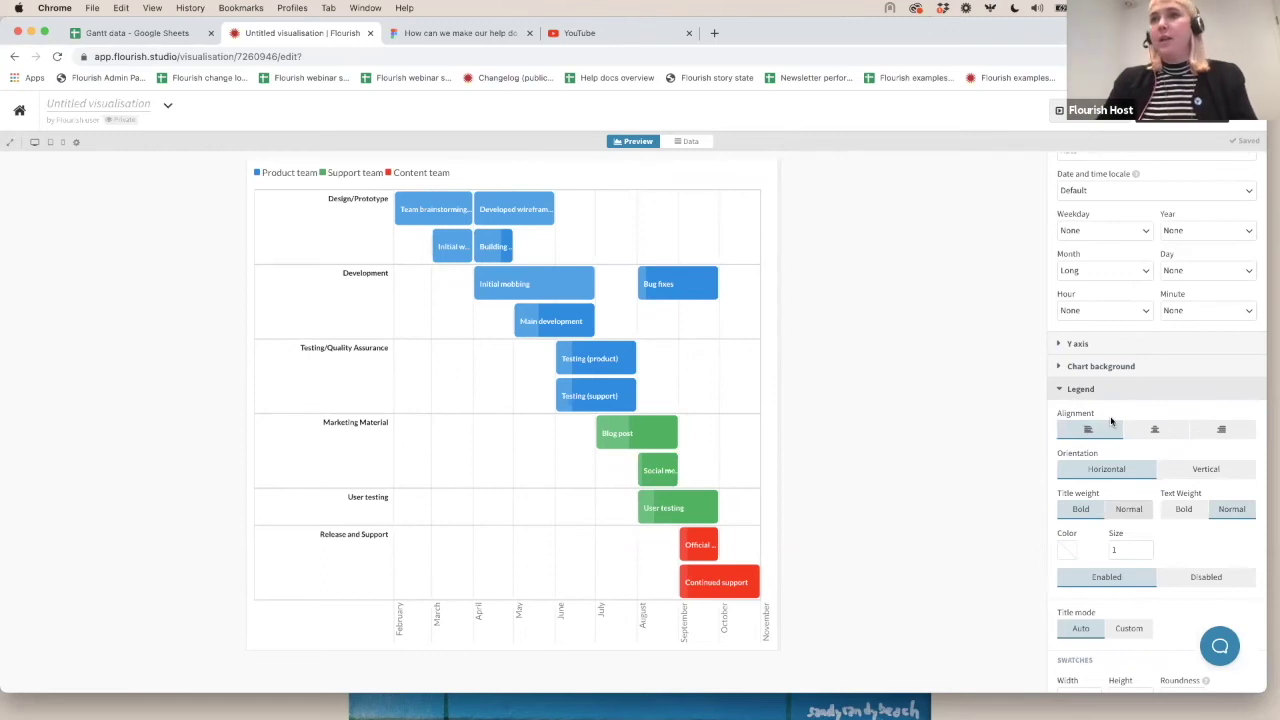
scroll(1113, 423, "down", 3)
left_click(1205, 418)
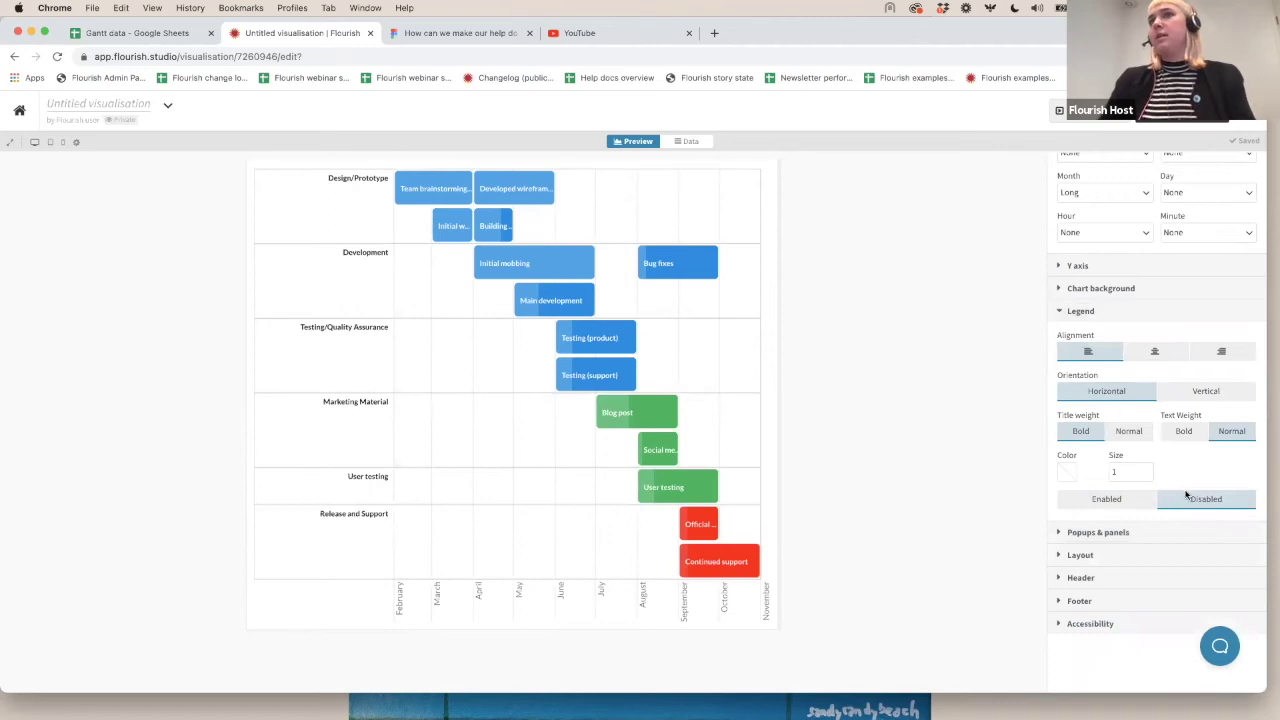
Step: Expand Popups & panels and check the Data table before returning to Preview
left_click(1108, 534)
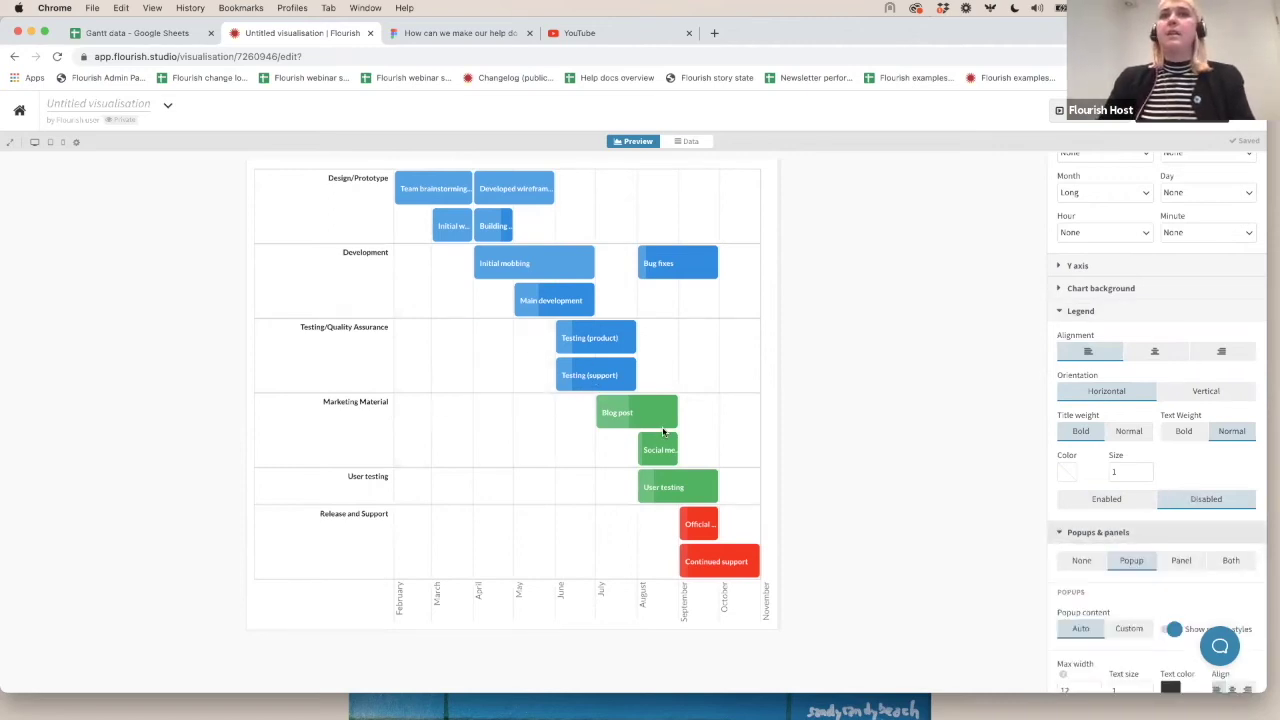
mouse_move(628, 419)
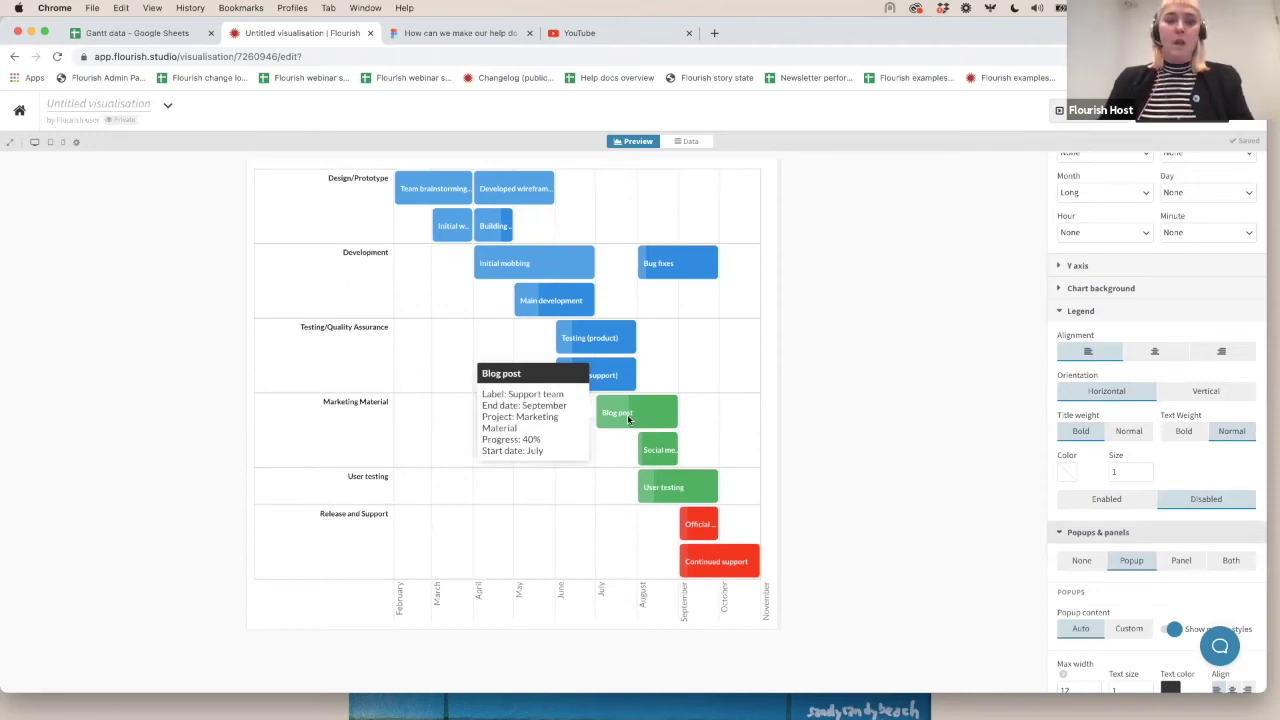
left_click(686, 141)
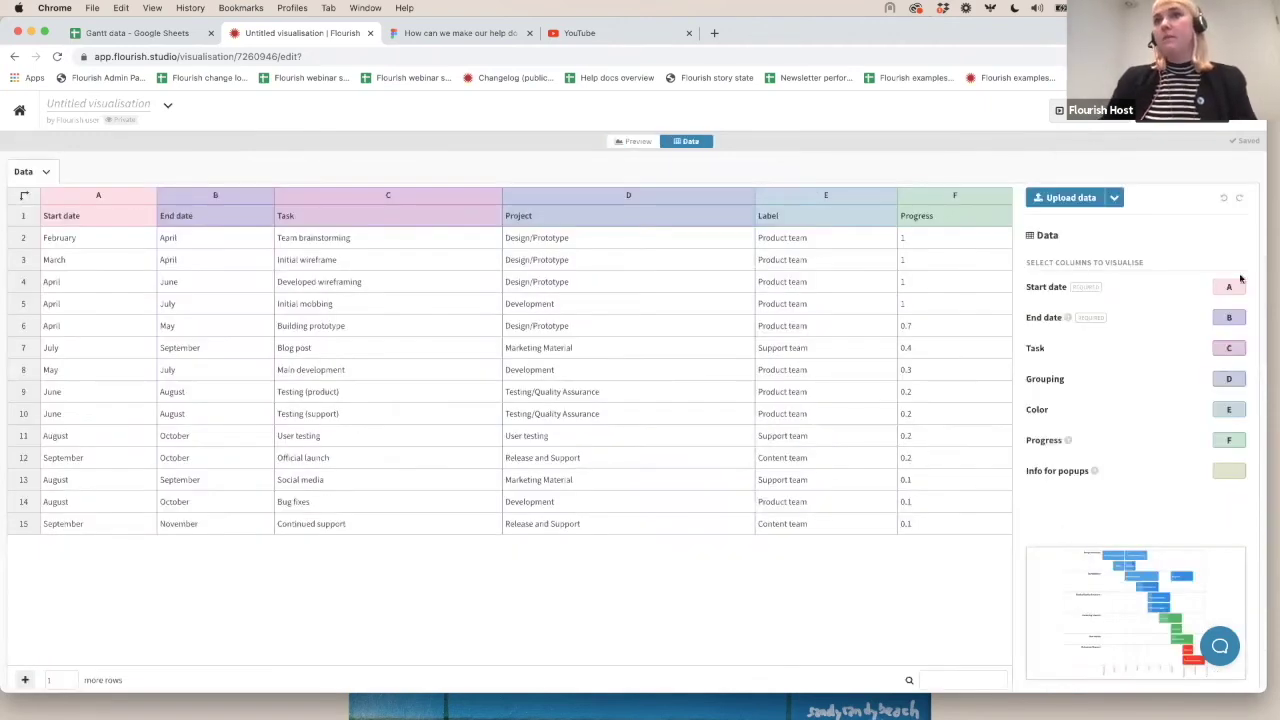
left_click(638, 141)
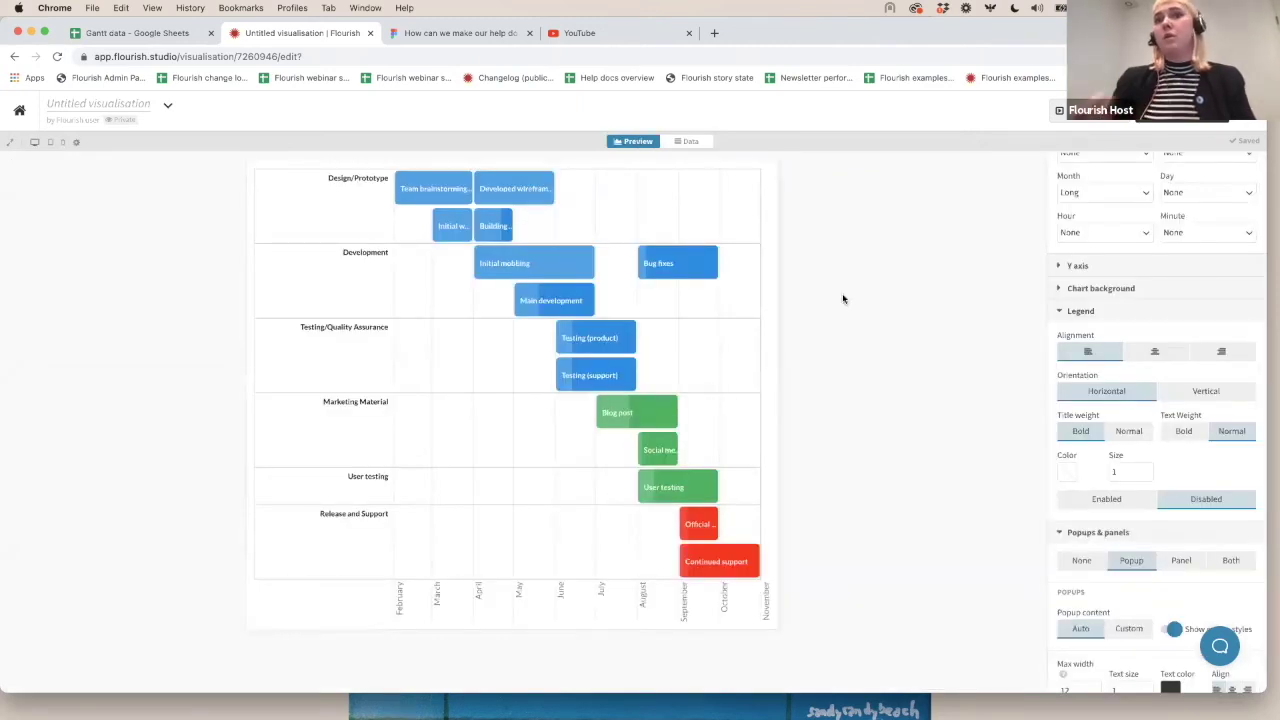
mouse_move(636, 425)
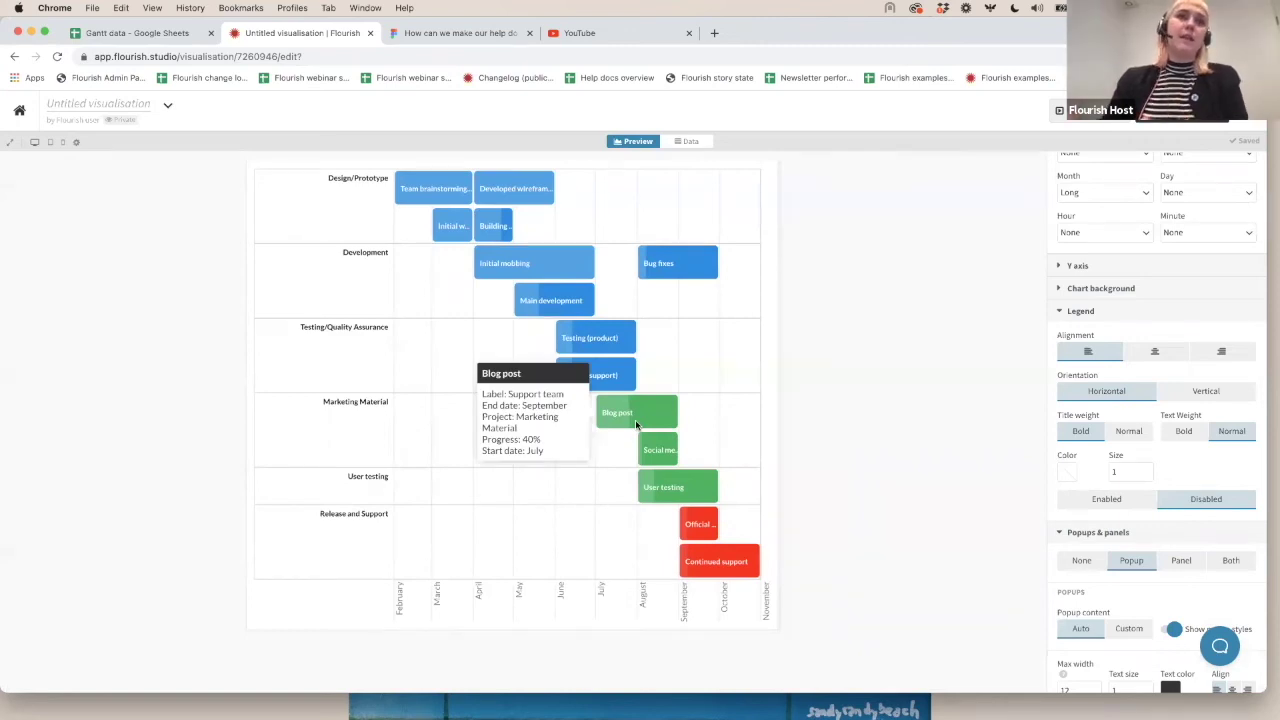
scroll(1123, 470, "down", 3)
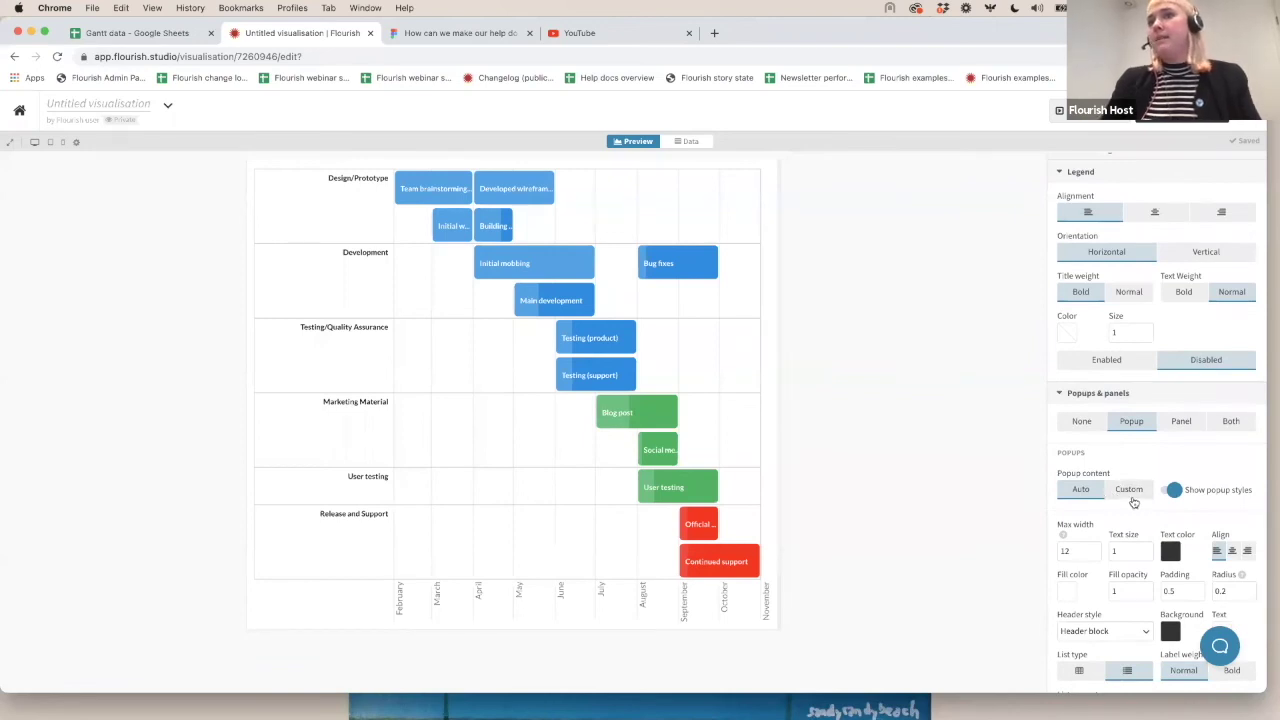
Step: Switch popups to custom content with {{Task}} as the header
left_click(1130, 492)
scroll(1134, 502, "down", 1)
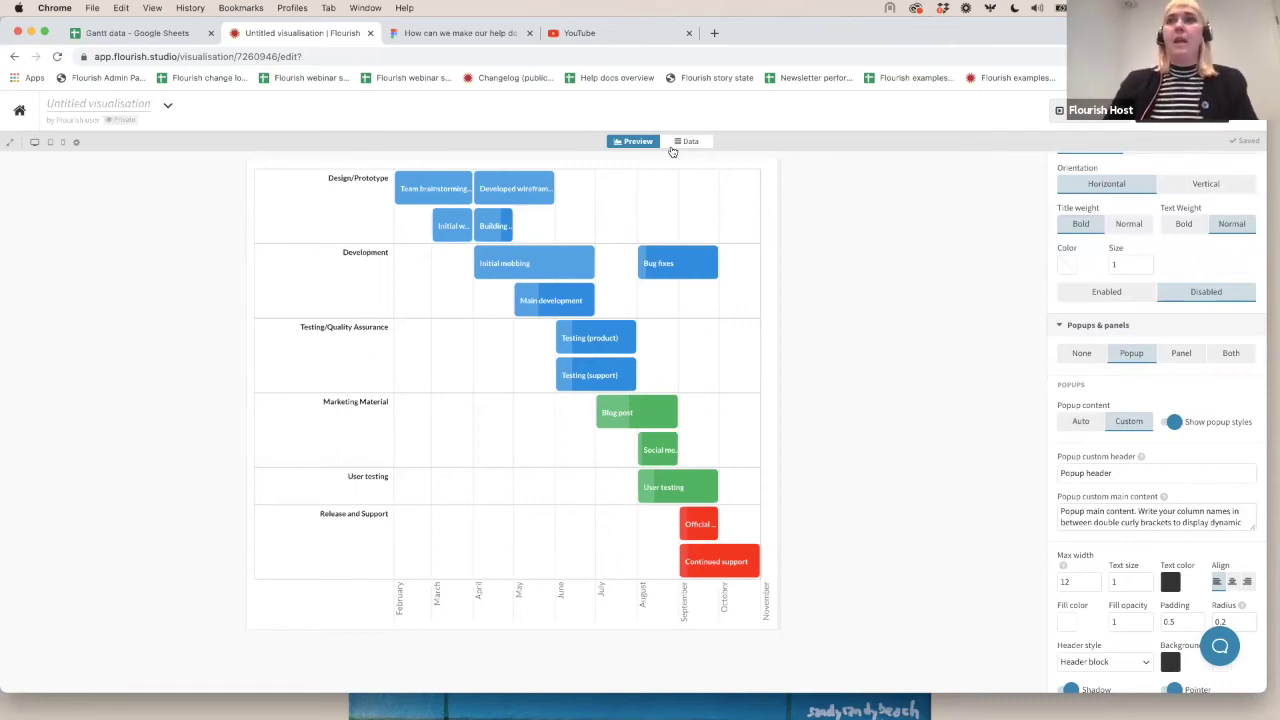
triple_click(1082, 478)
left_click(1111, 530)
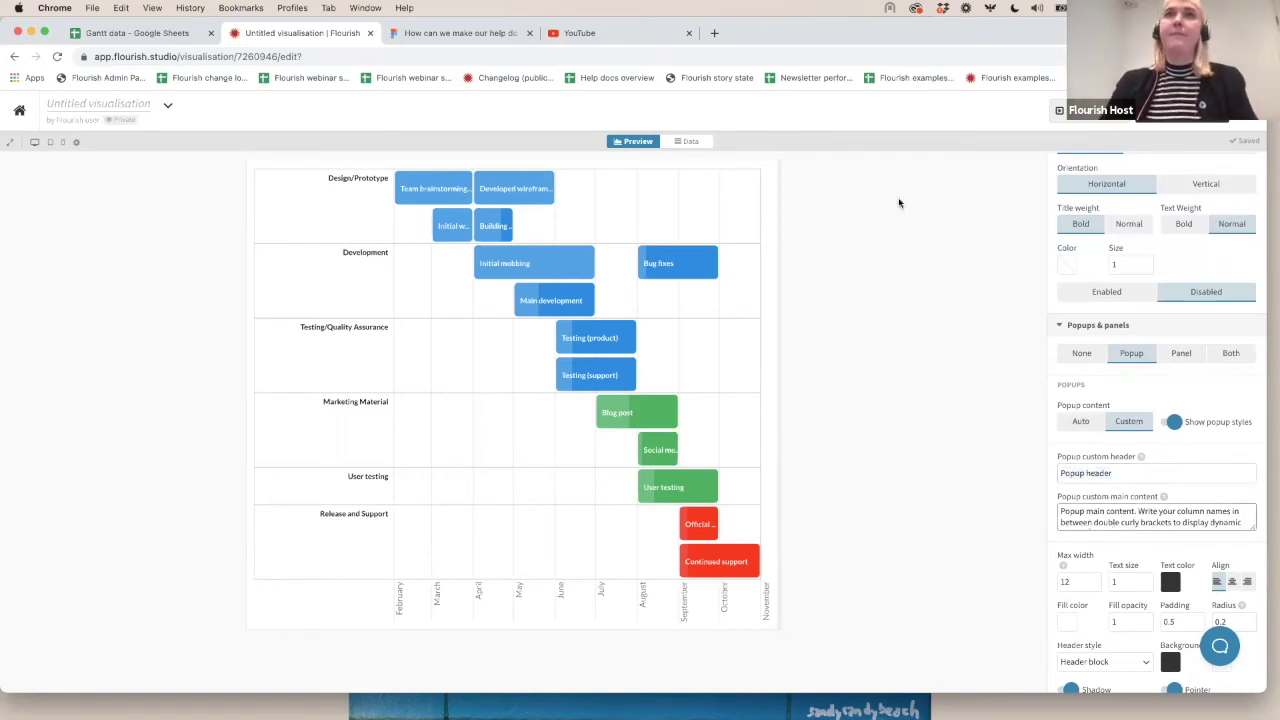
left_click(690, 141)
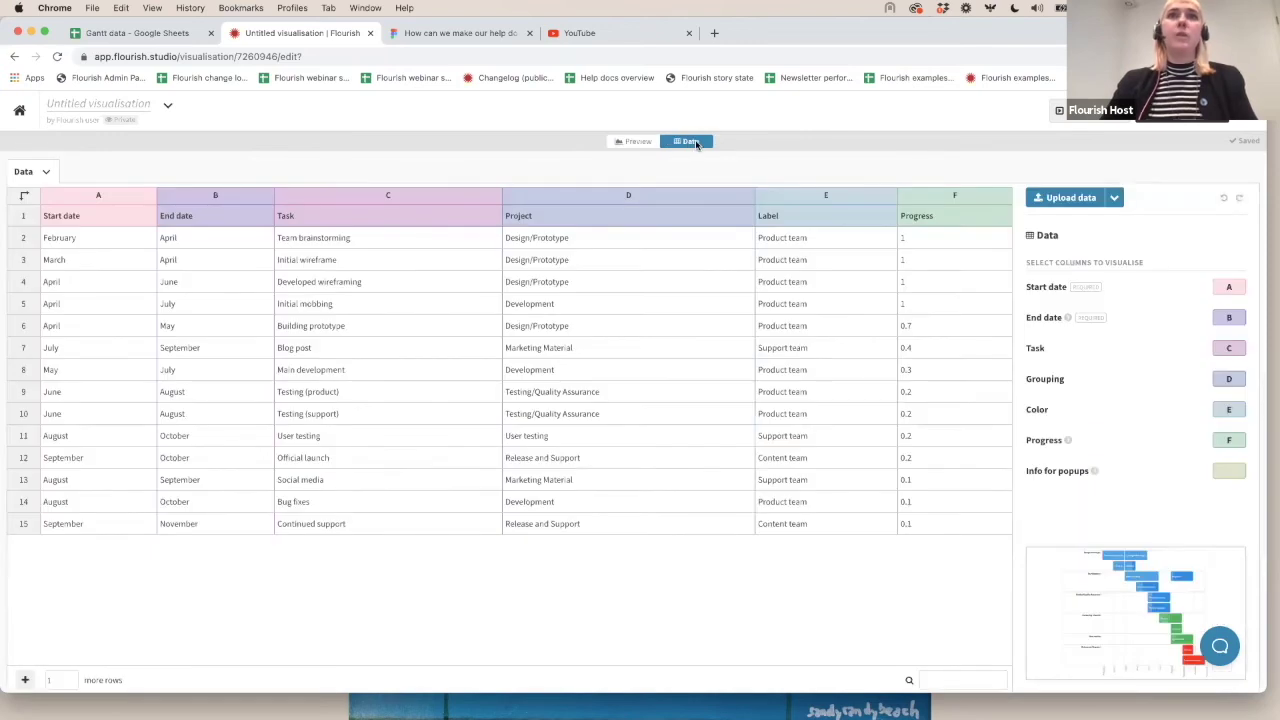
left_click(303, 217)
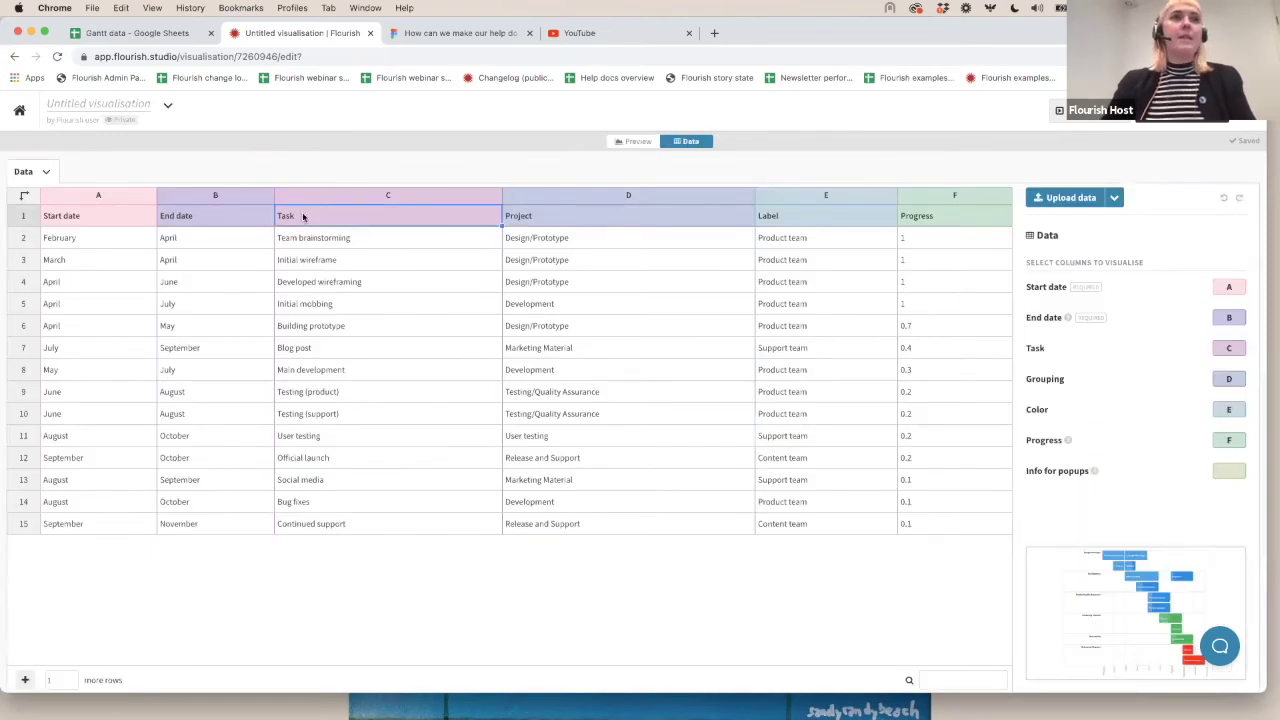
left_click(636, 142)
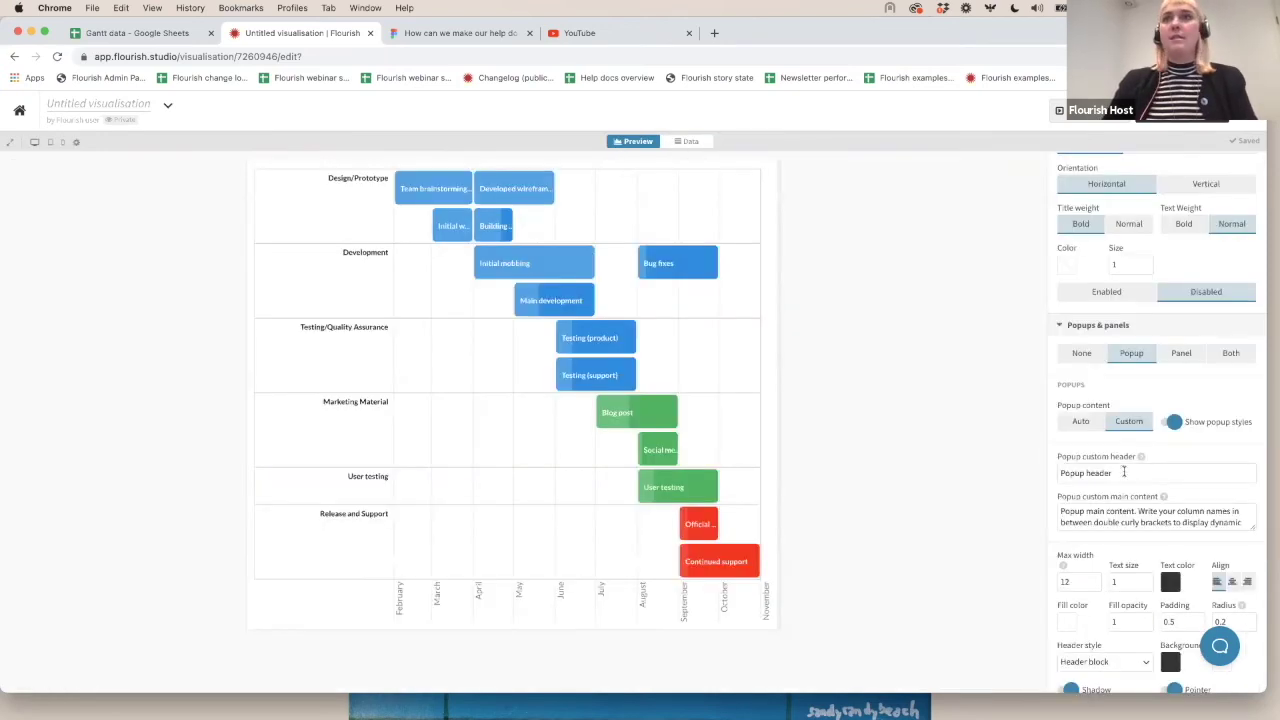
double_click(1117, 472)
triple_click(1117, 472)
type("{{")
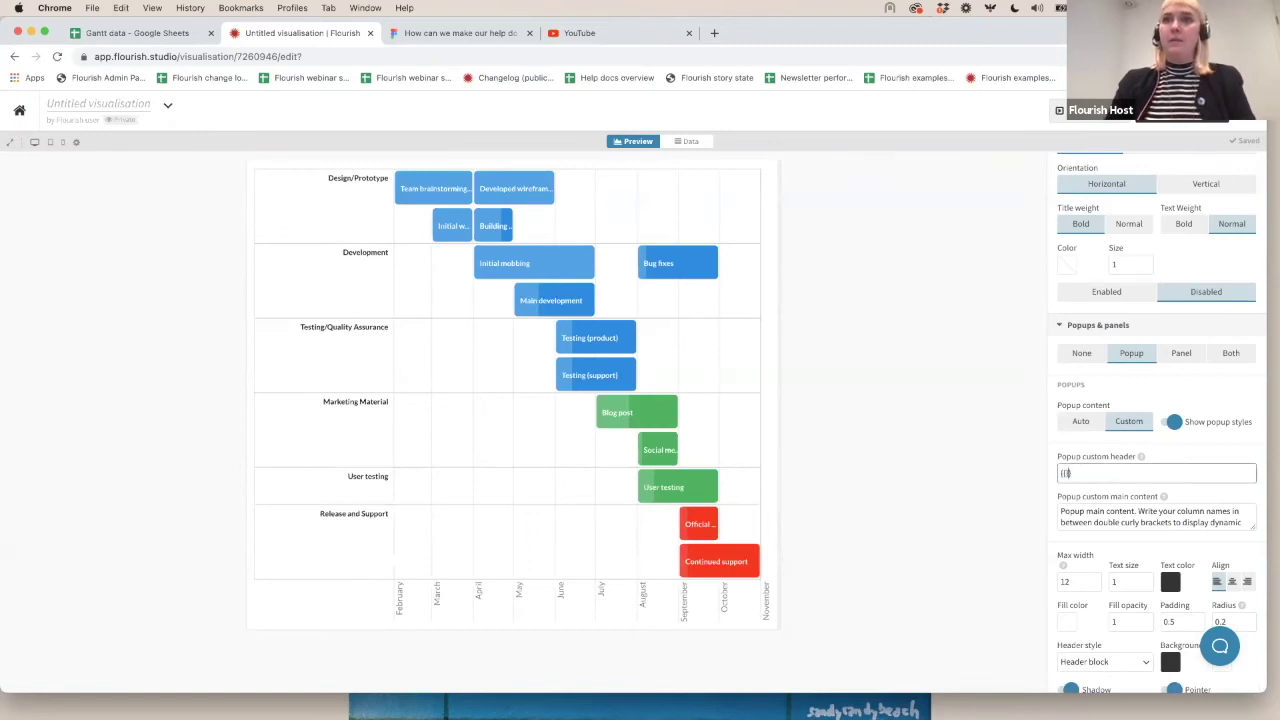
type("Task}}")
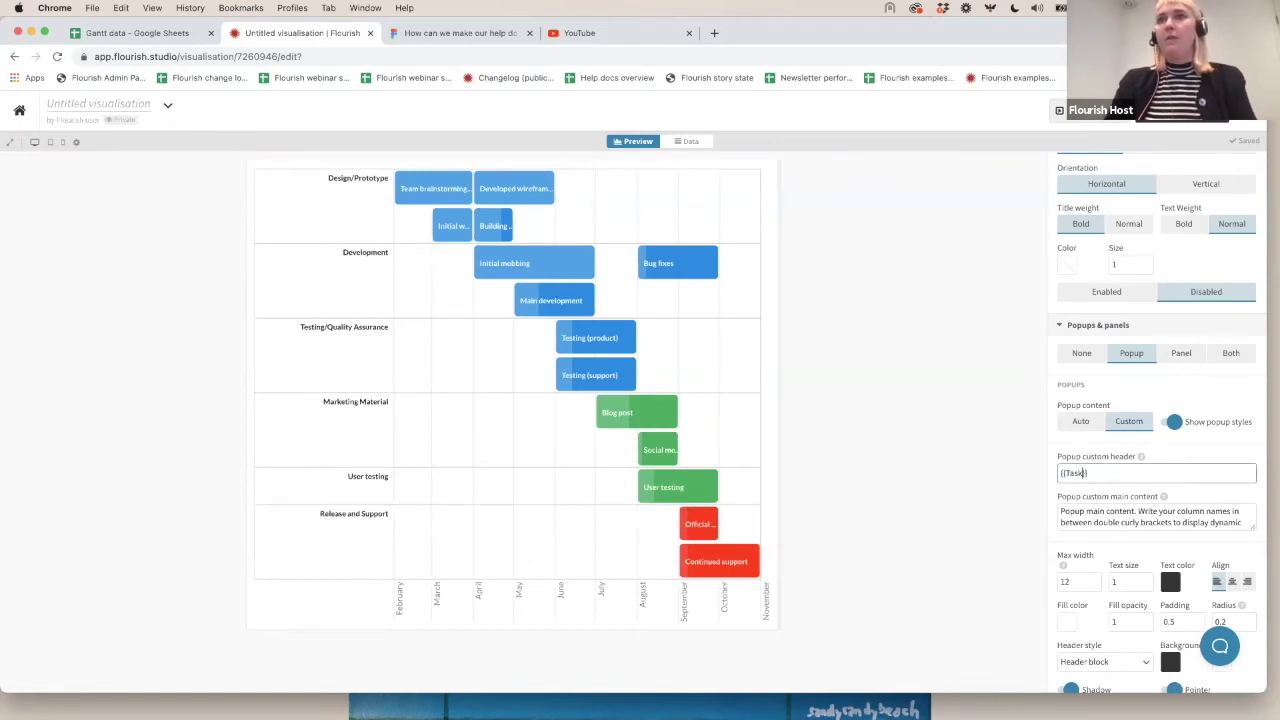
left_click(1025, 459)
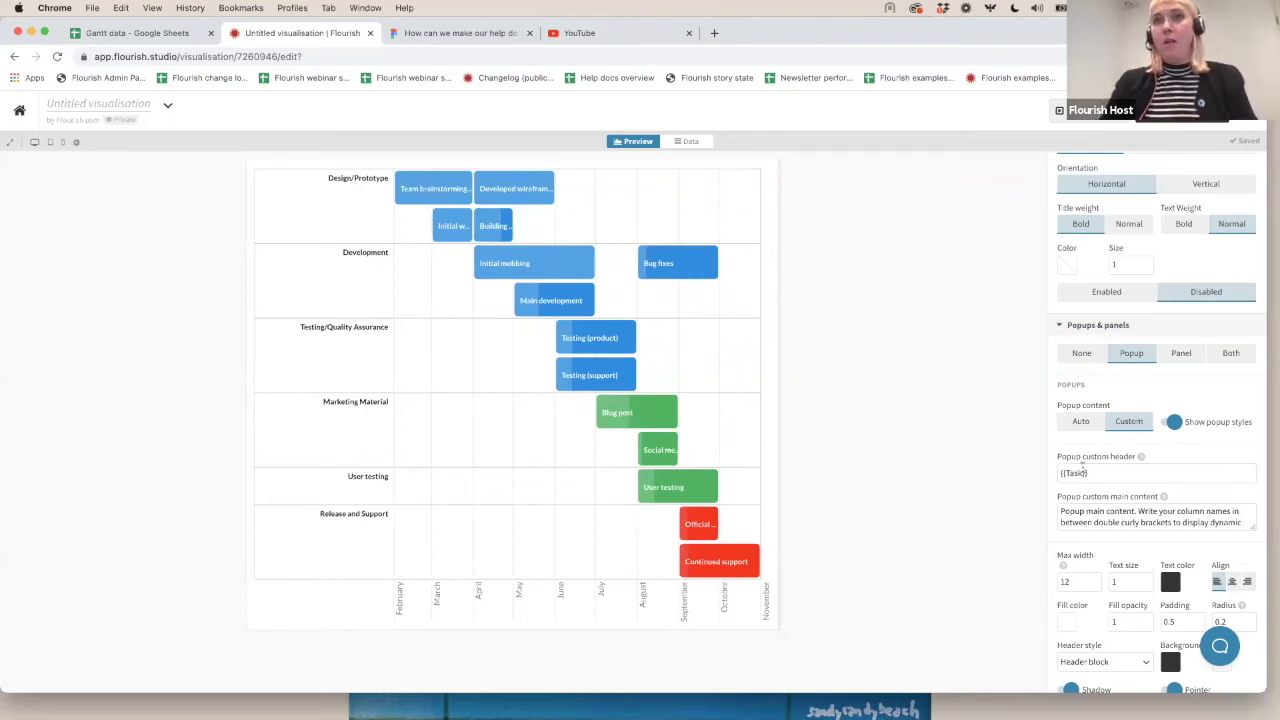
Step: Set the popup main content to {{Progress}}
left_click(692, 144)
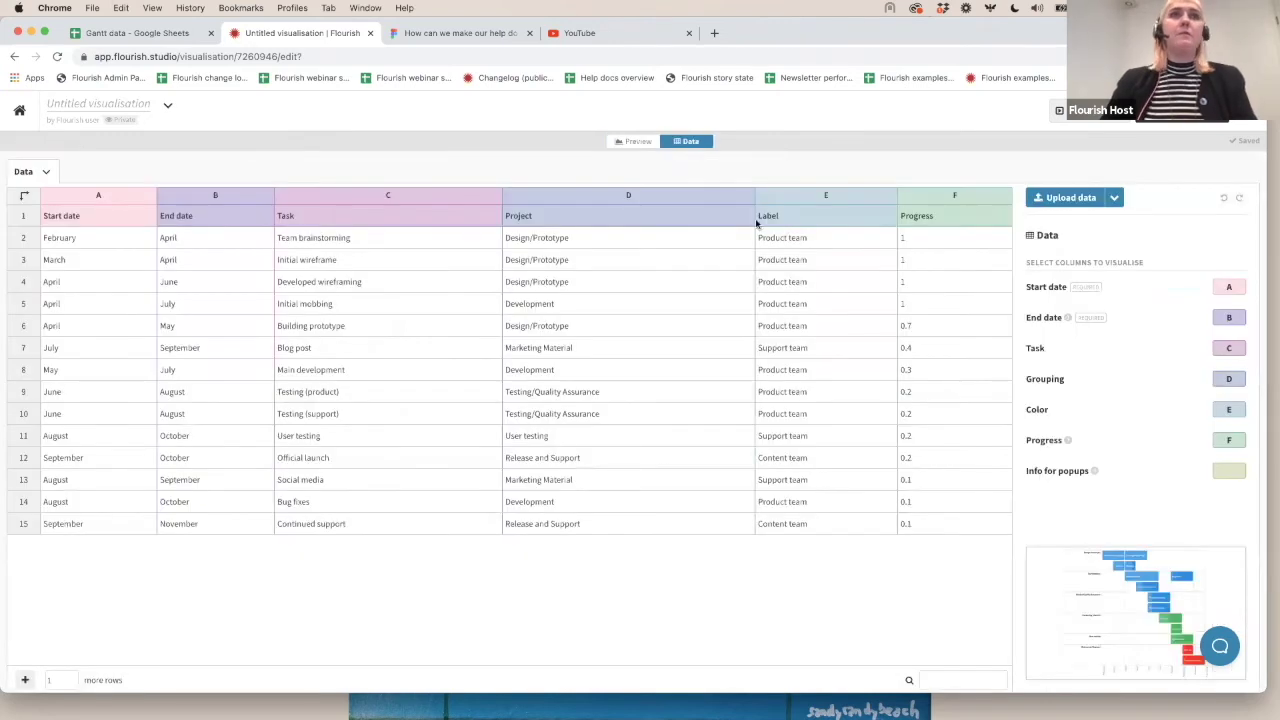
left_click(940, 220)
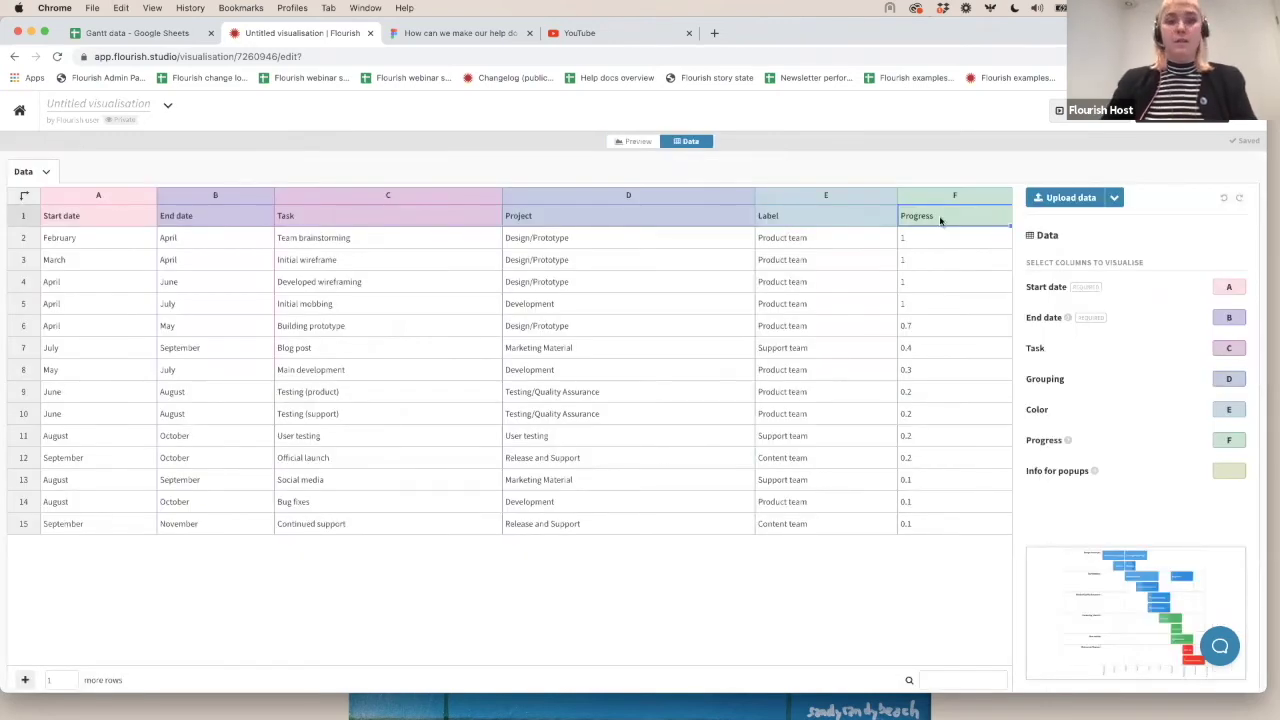
left_click(622, 142)
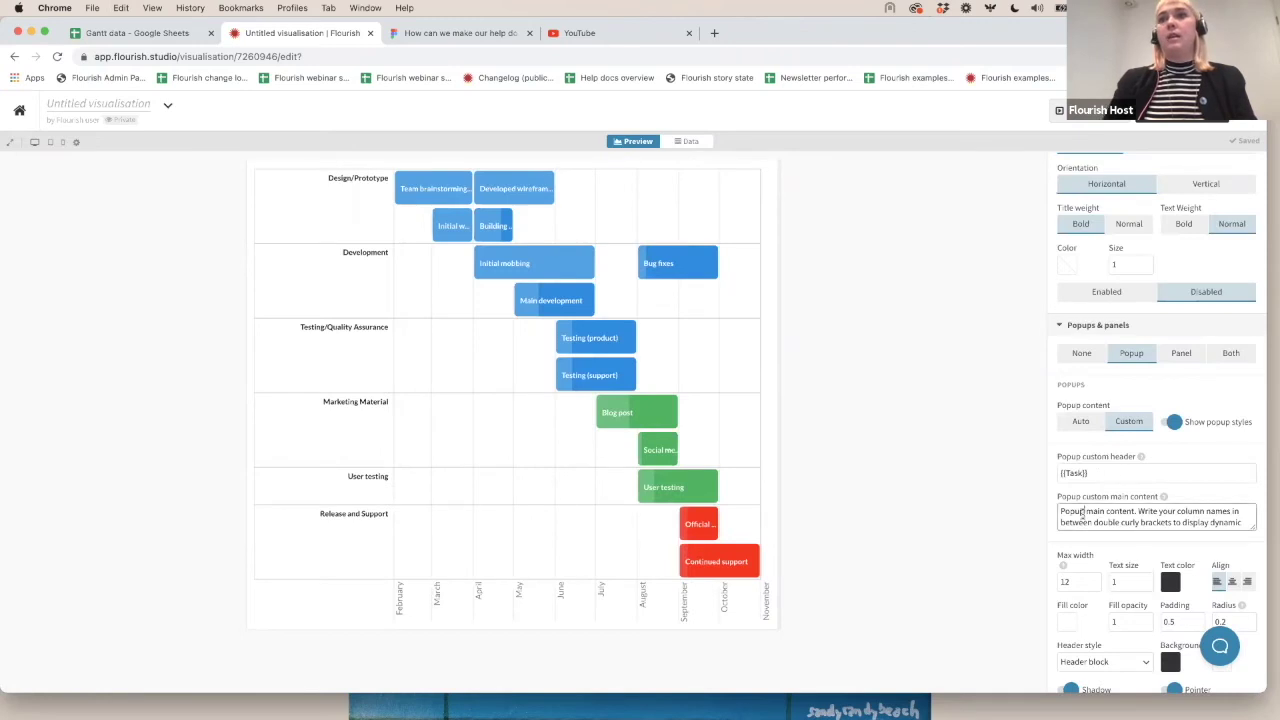
left_click(1117, 526)
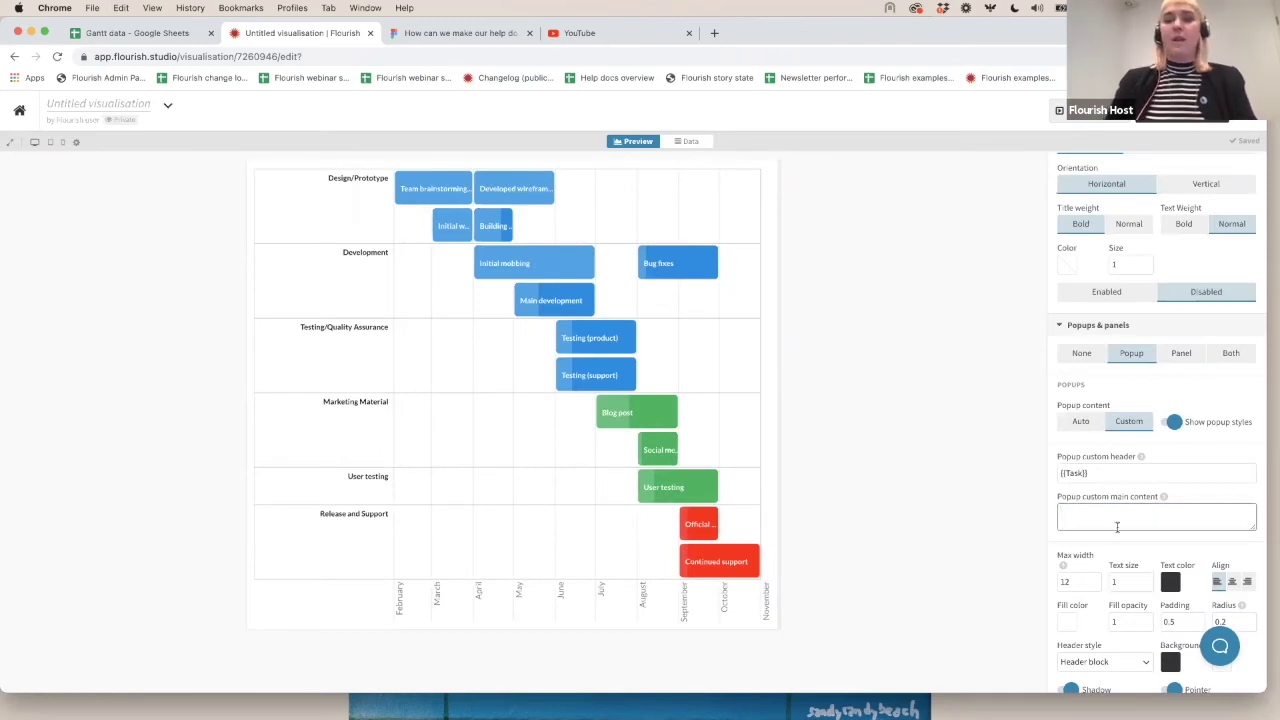
type("{{Progress}}")
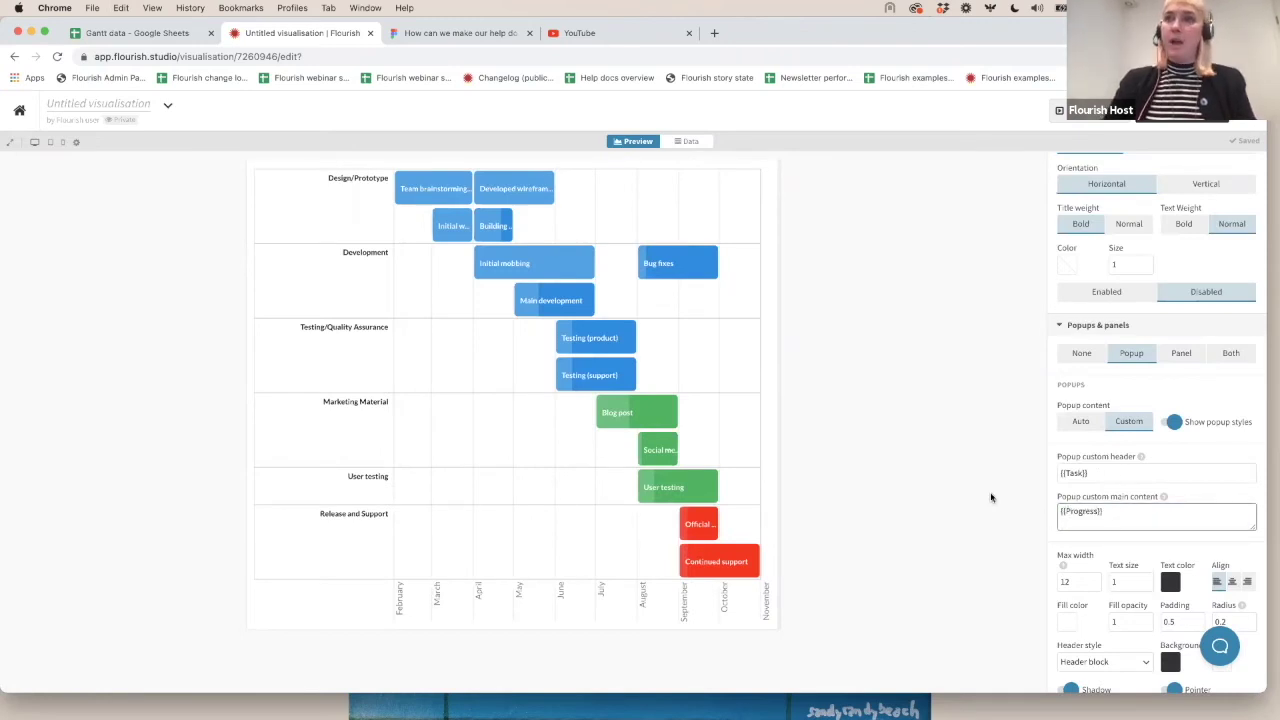
left_click(992, 492)
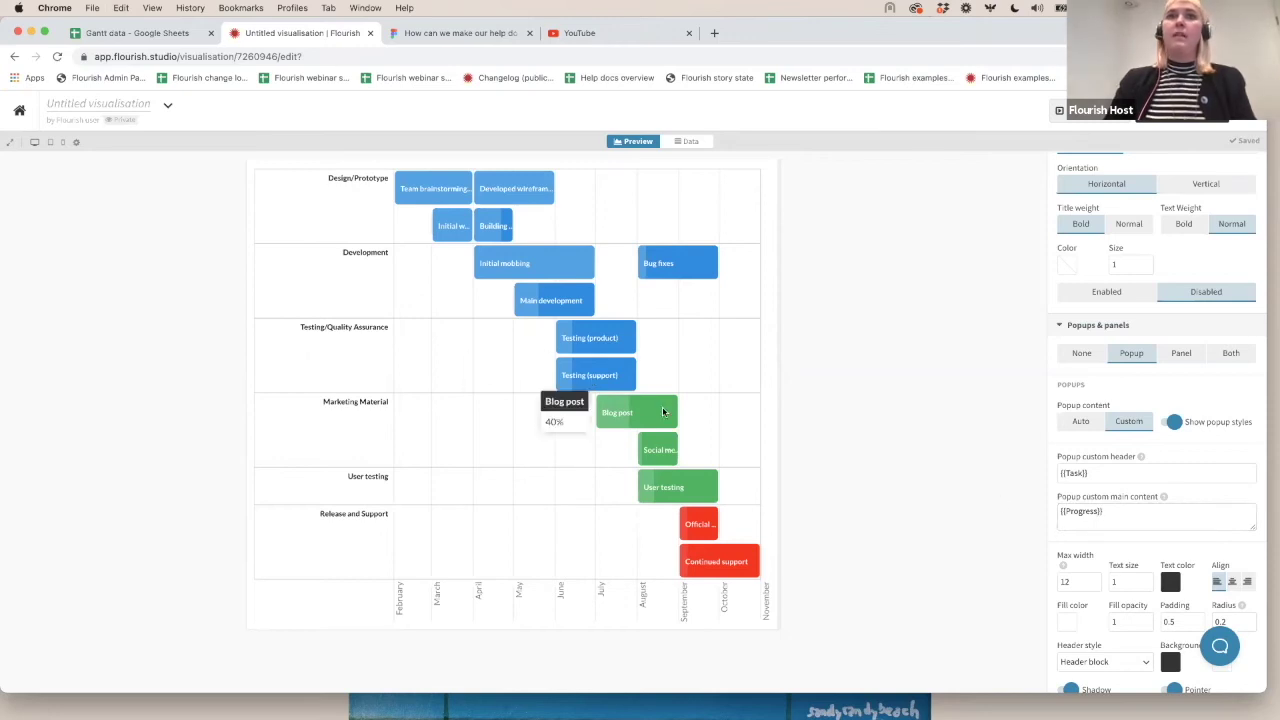
Step: Set the popup Header style to Header inline, then return to the presentation slides
mouse_move(606, 340)
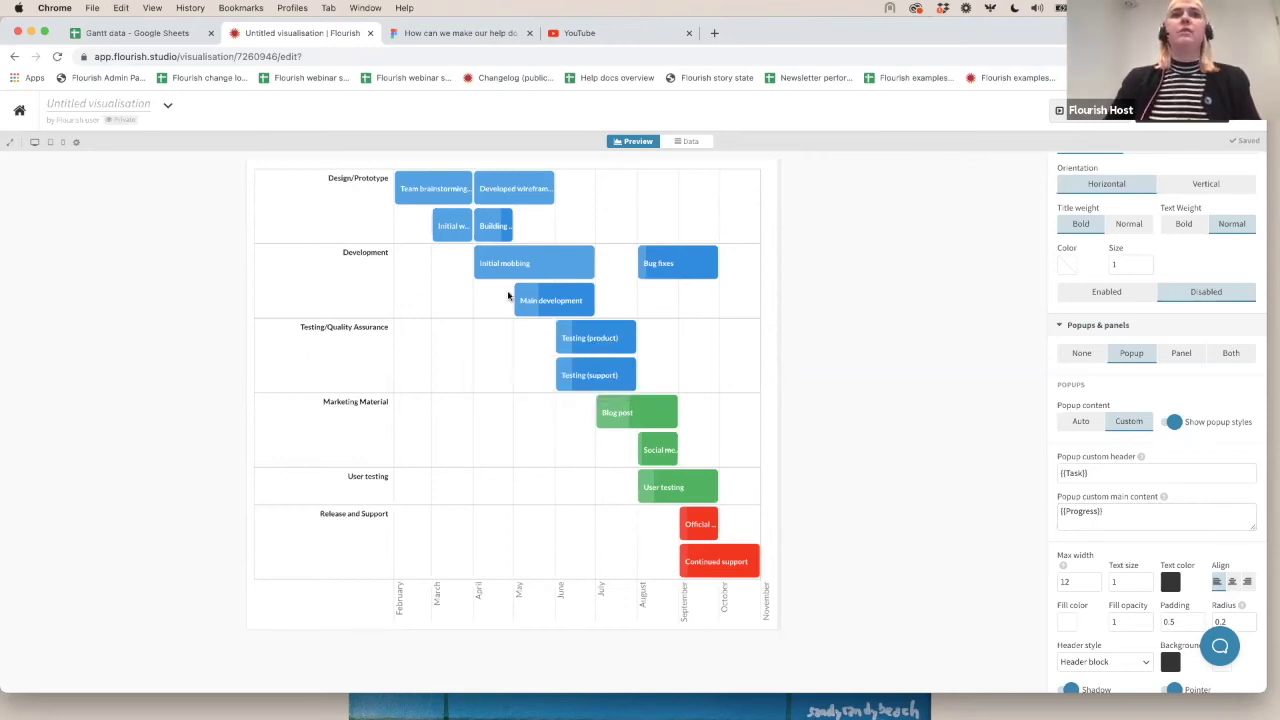
mouse_move(522, 264)
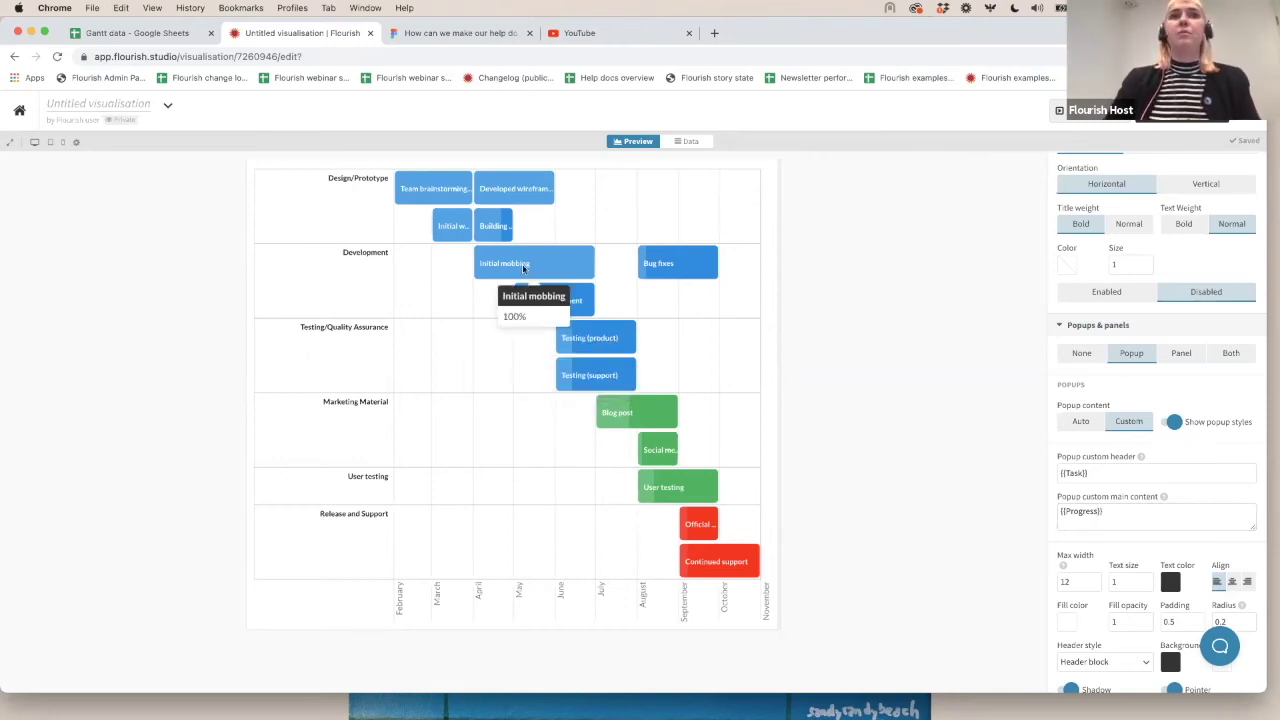
scroll(1134, 492, "down", 3)
left_click(1134, 492)
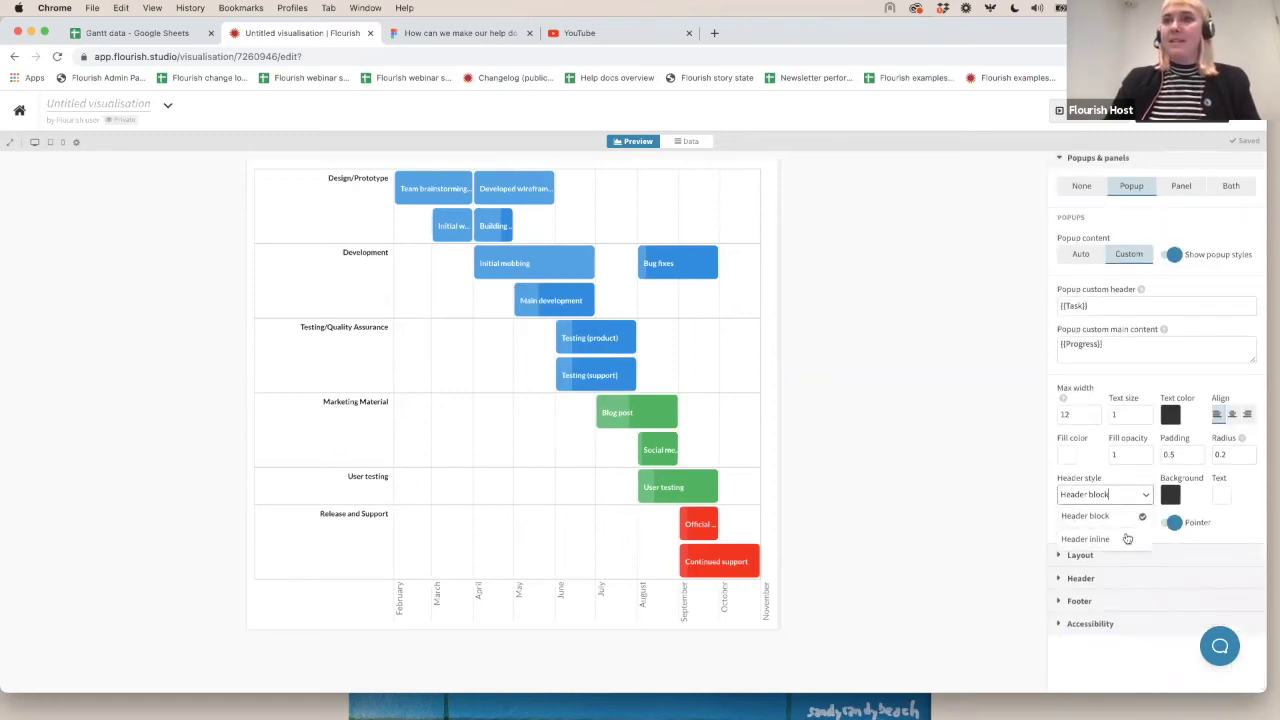
left_click(1142, 517)
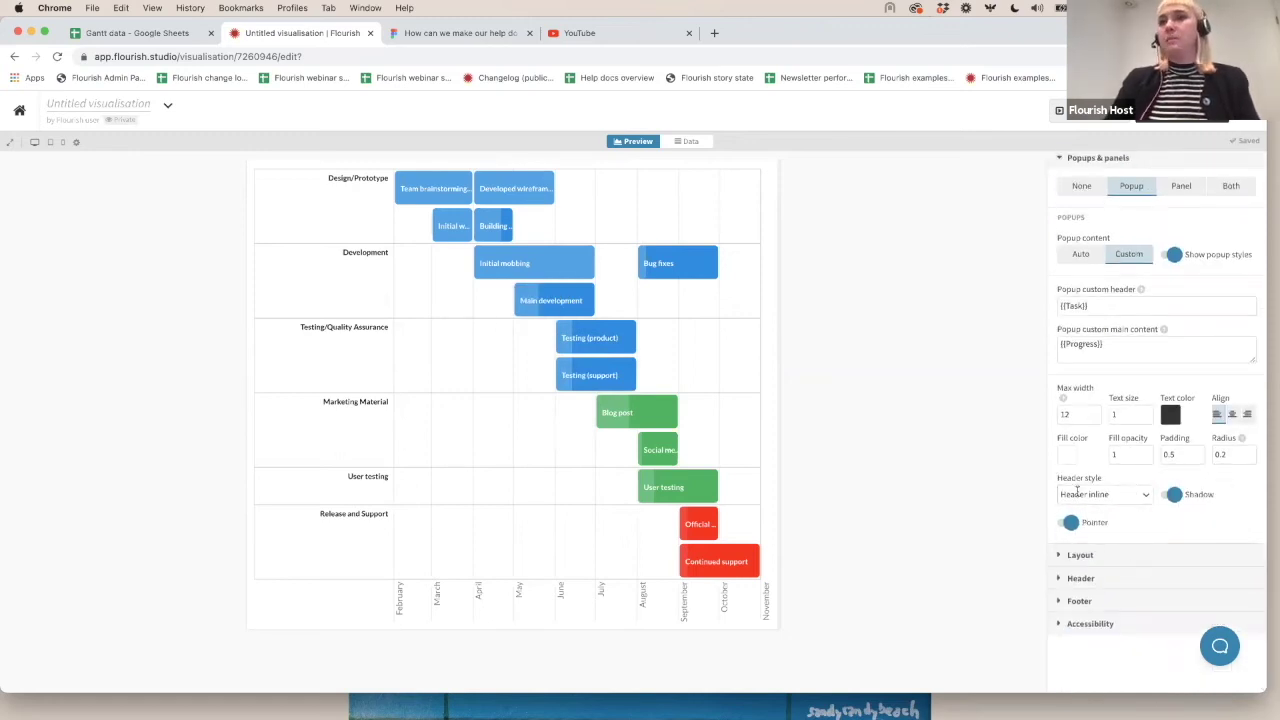
mouse_move(634, 412)
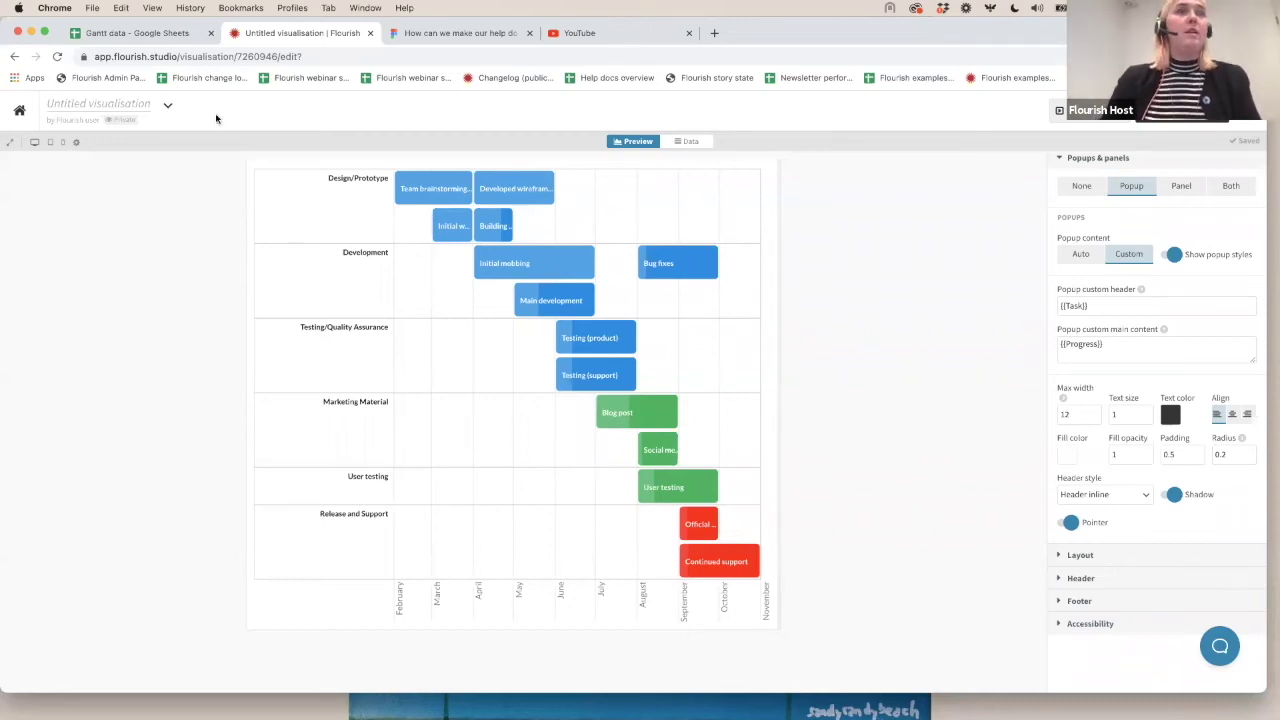
key("ctrl+Left")
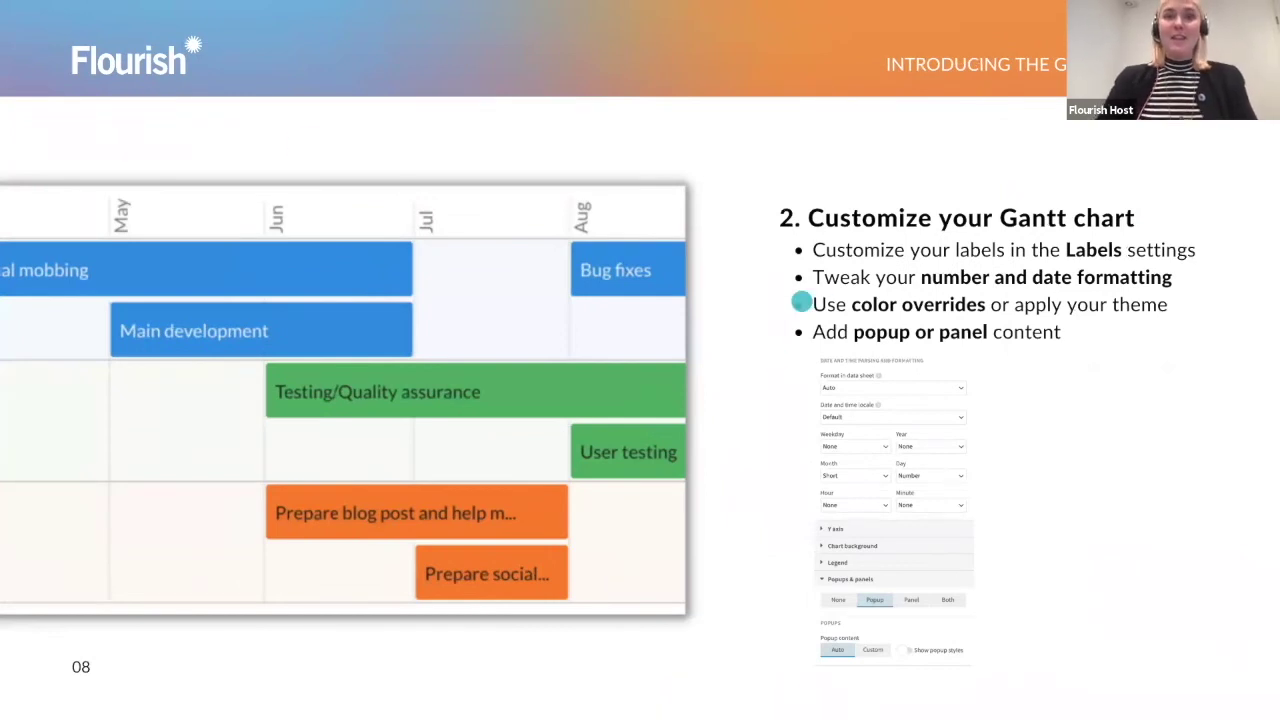
mouse_move(675, 706)
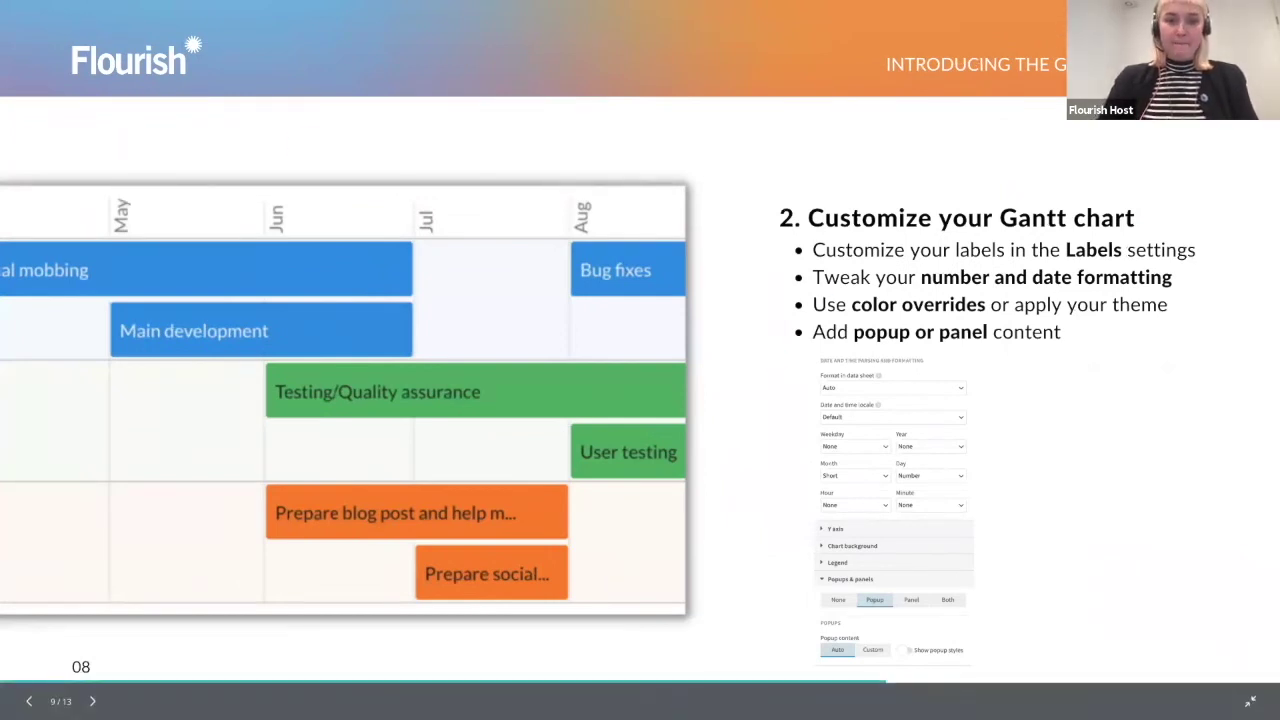
key("Right")
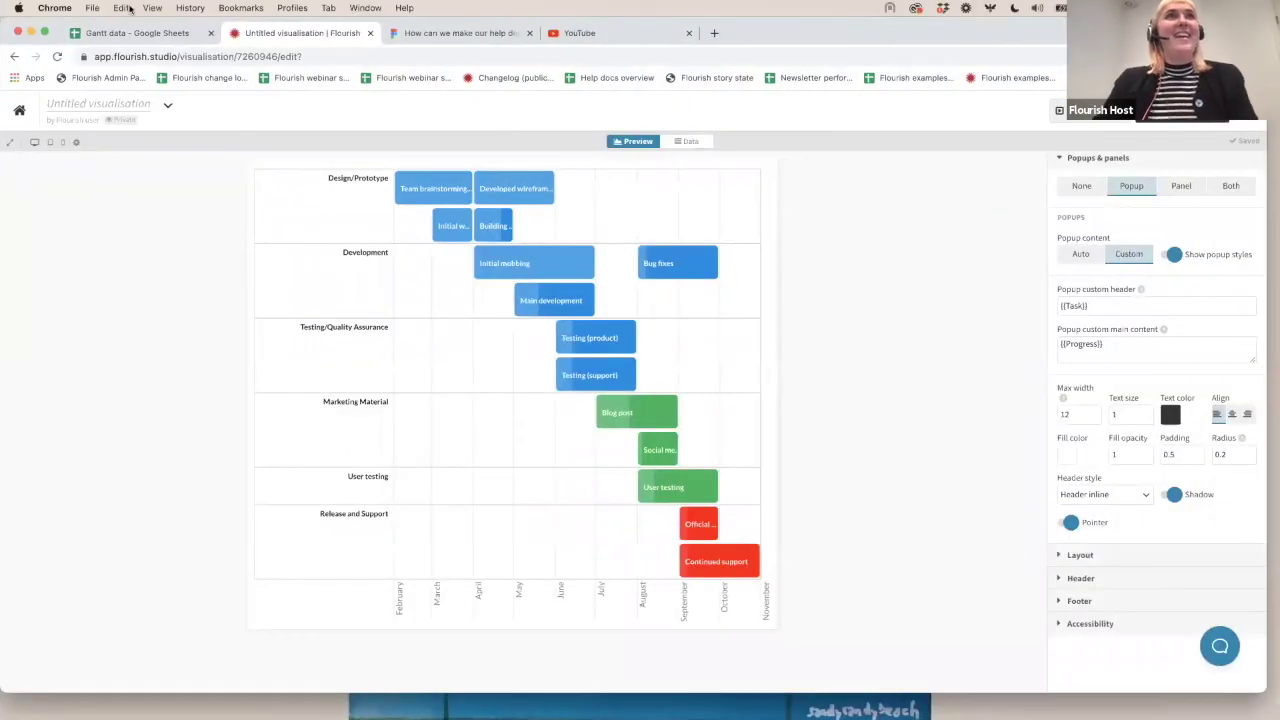
Step: Go back to the Flourish projects list and reopen the Untitled Gantt chart visualisation
left_click(24, 112)
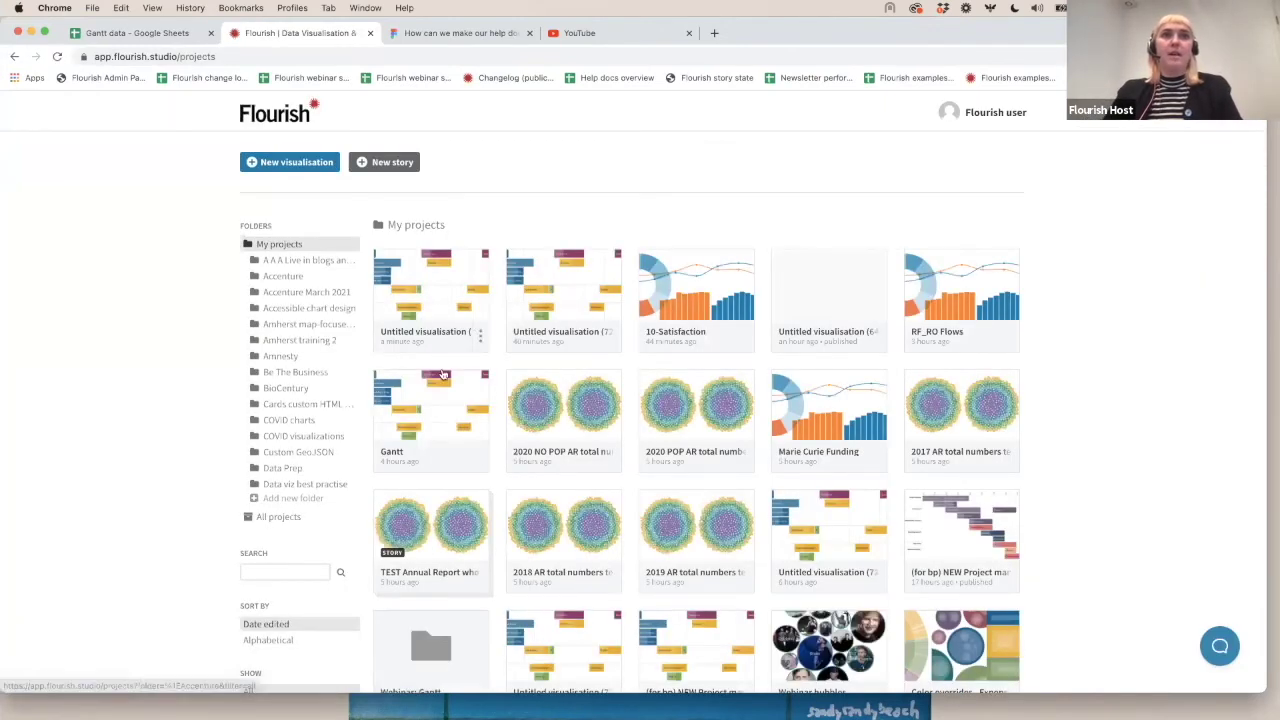
left_click(515, 283)
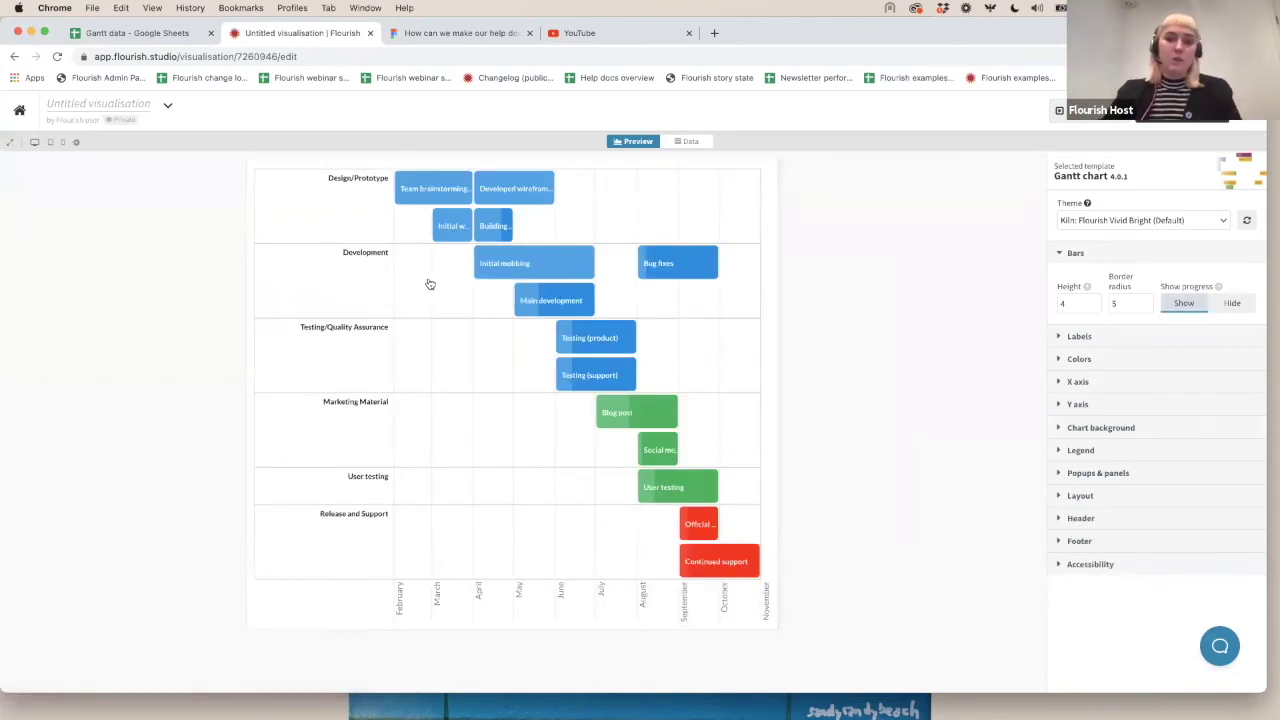
Step: In the data sheet, insert an empty column G right of Progress (column F) and select cell G2
left_click(709, 143)
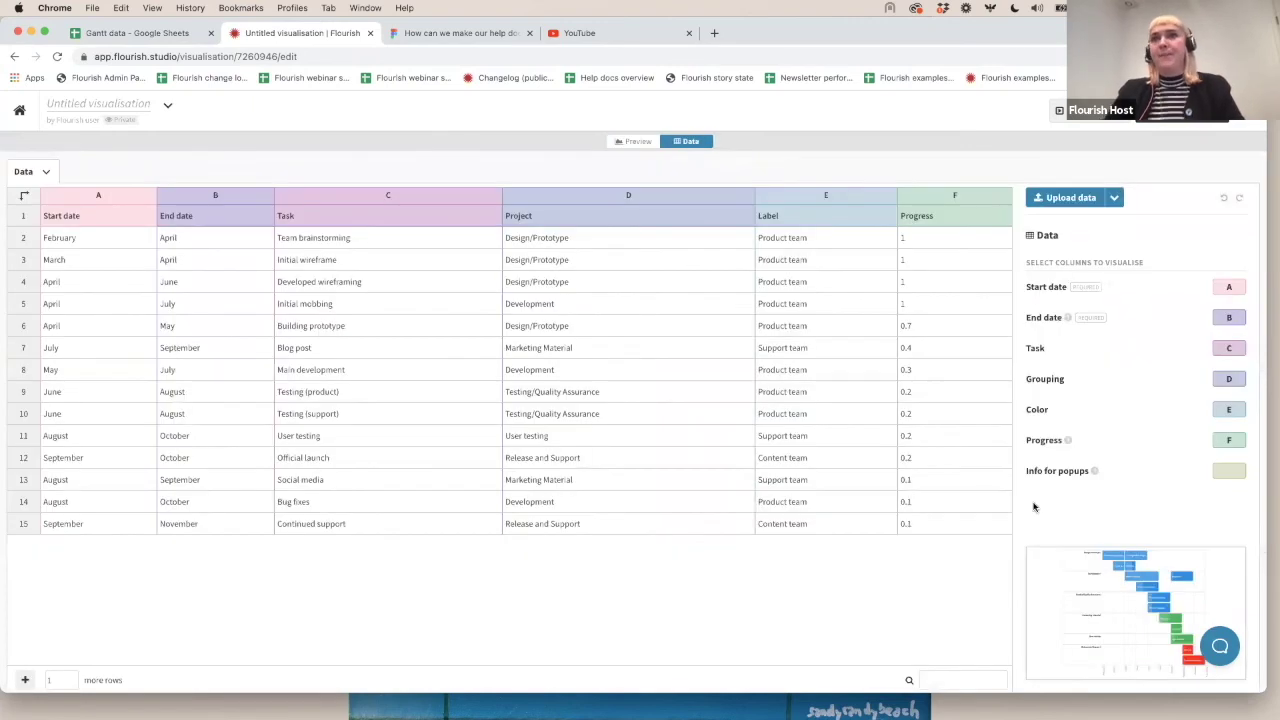
left_click(954, 198)
right_click(954, 200)
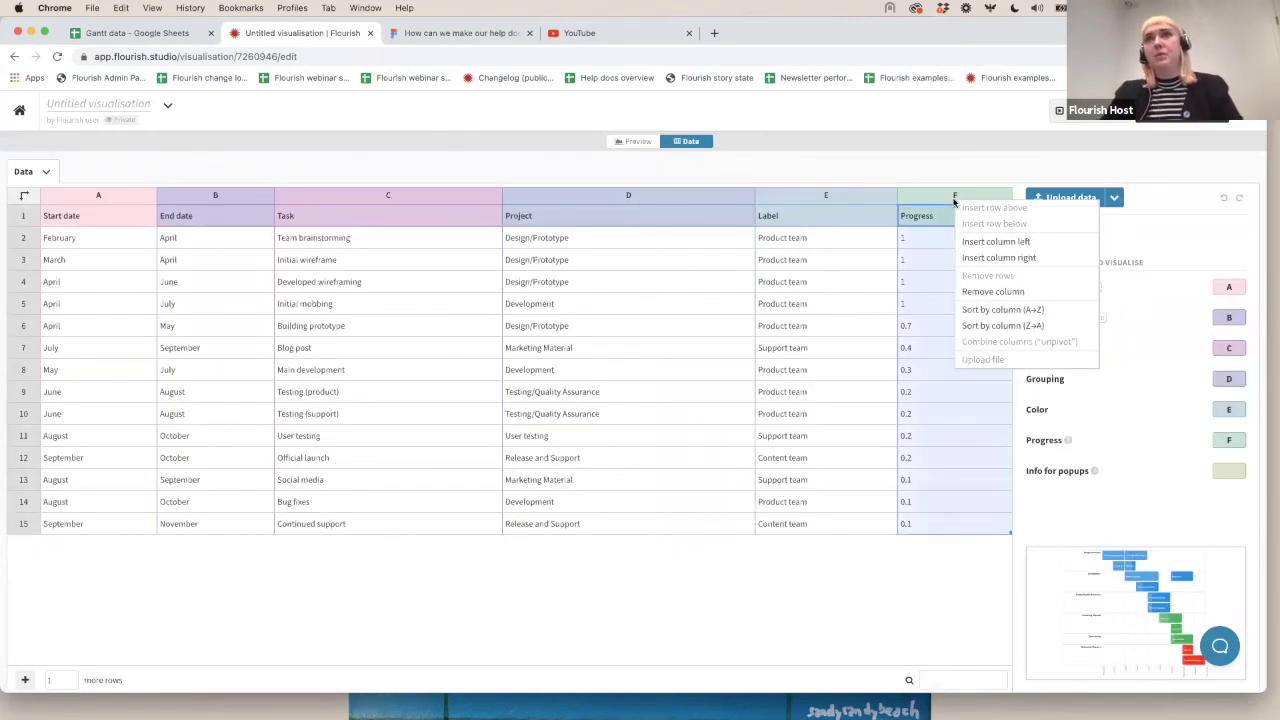
left_click(998, 257)
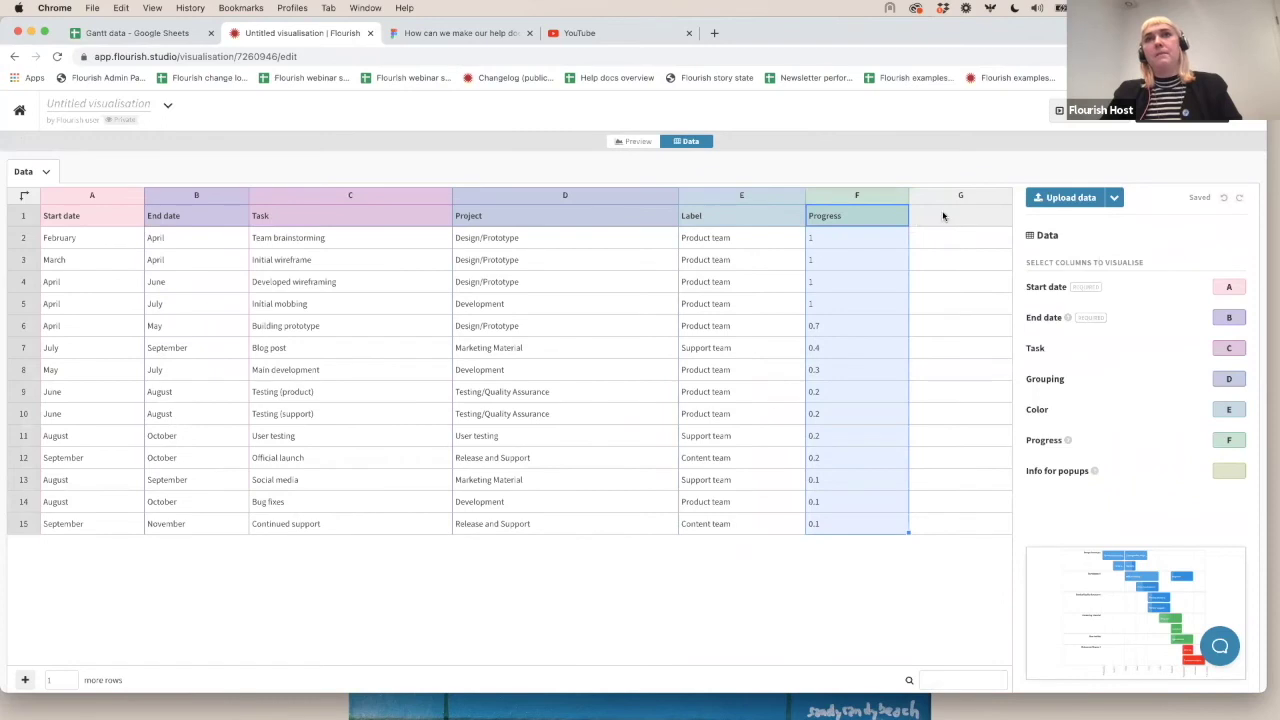
right_click(873, 195)
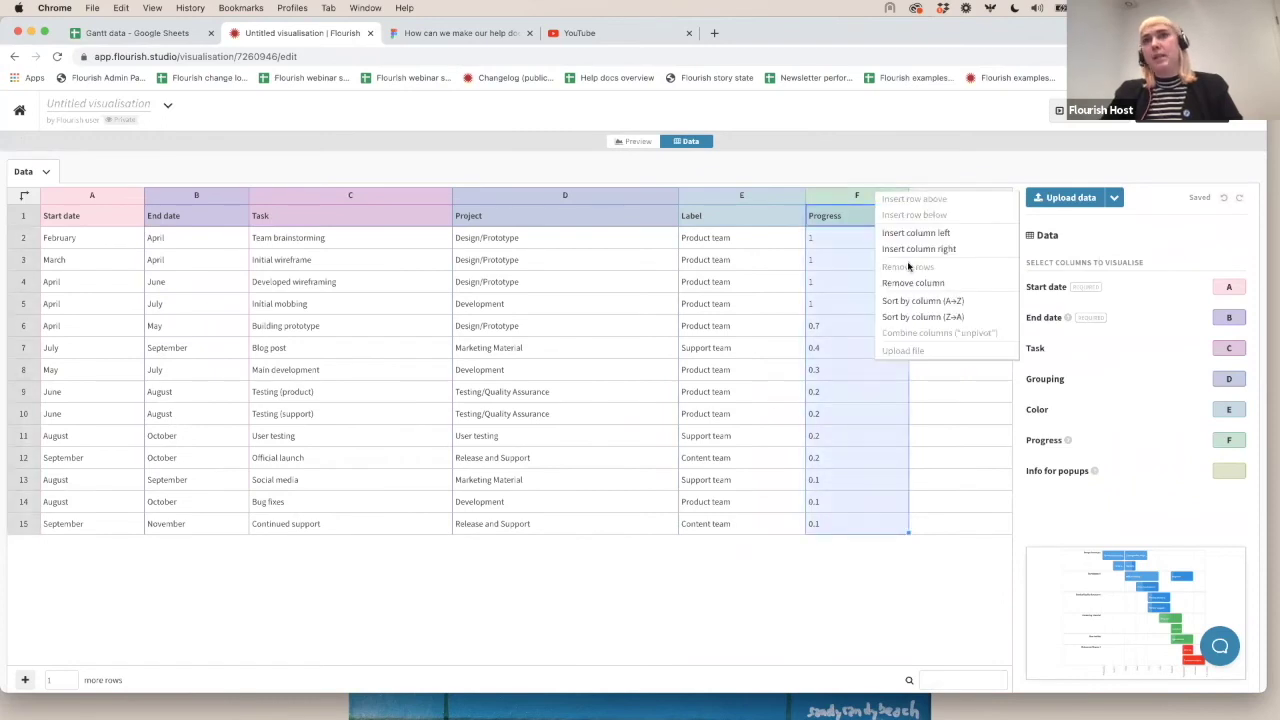
left_click(841, 289)
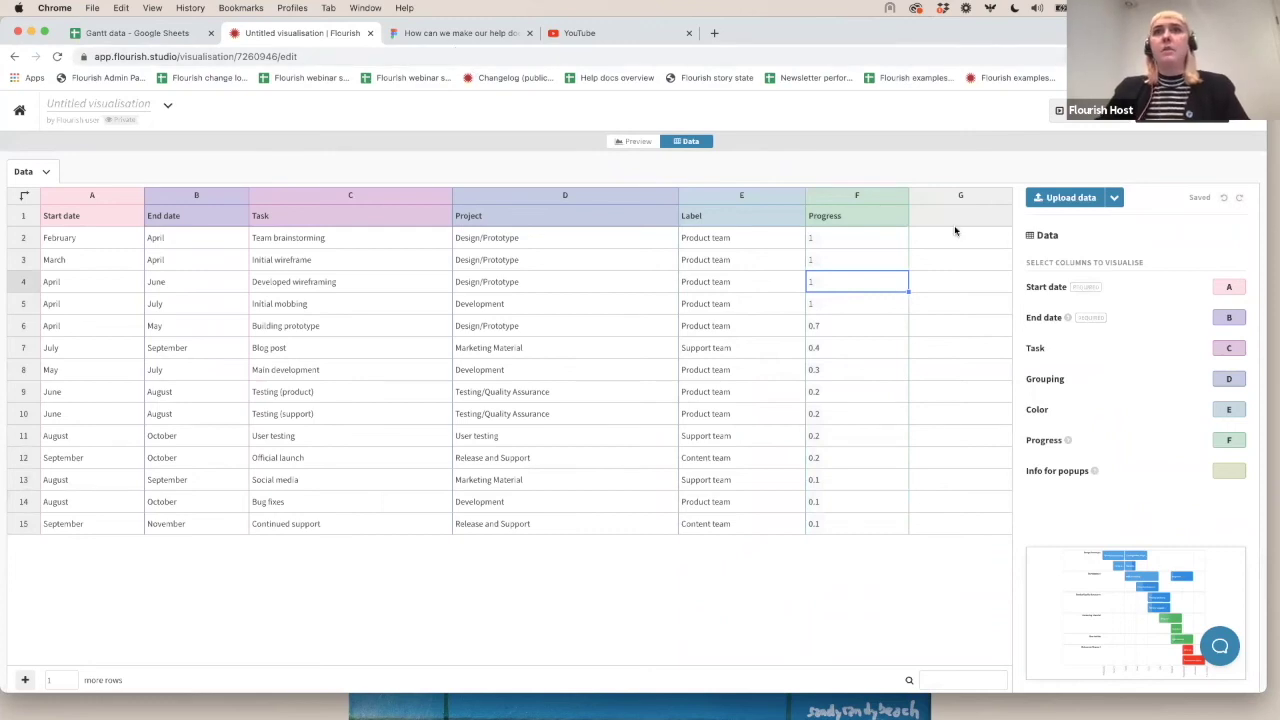
left_click(929, 244)
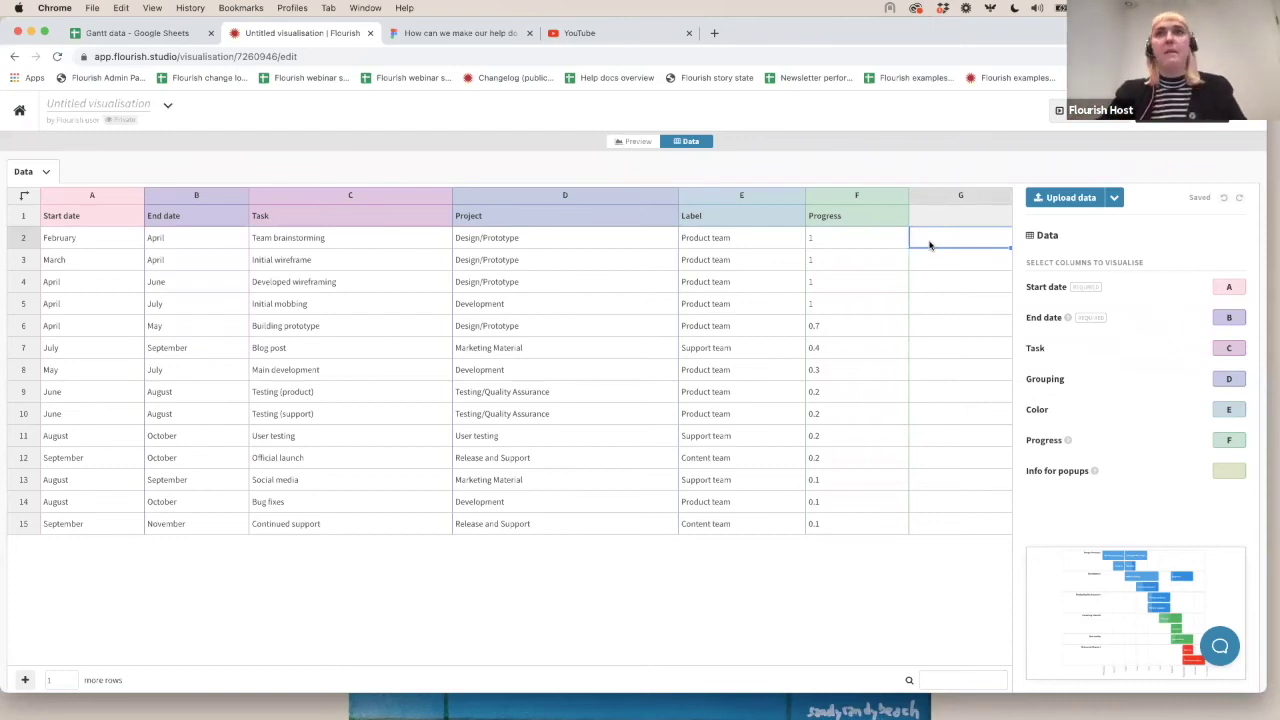
Step: Copy the help-docs board's public embed code from Figma's Share options and go back to Flourish
left_click(465, 35)
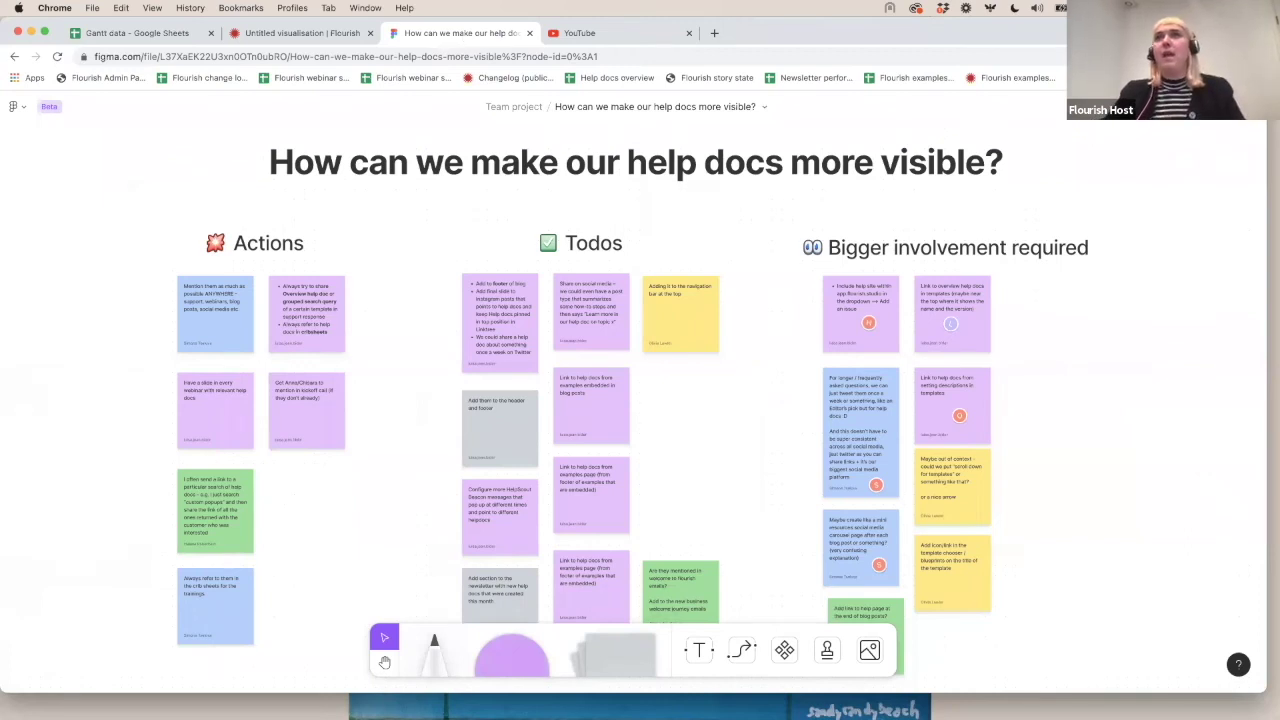
left_click(1225, 106)
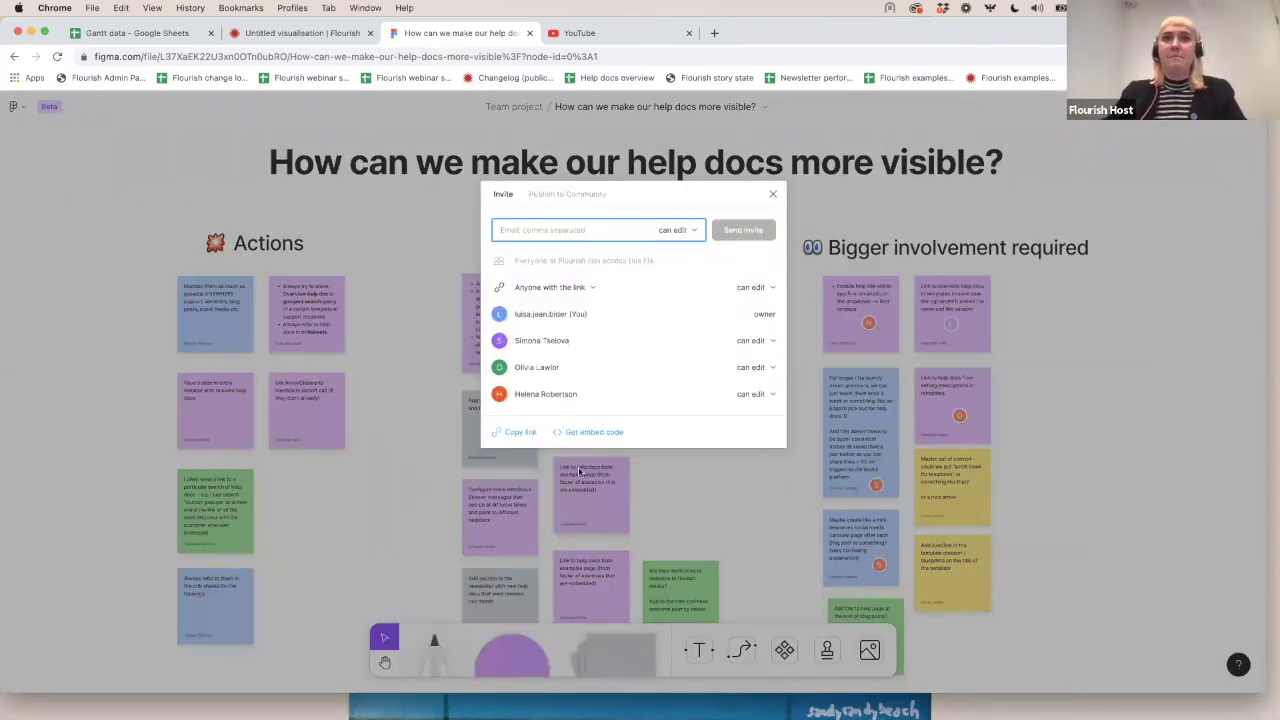
left_click(570, 433)
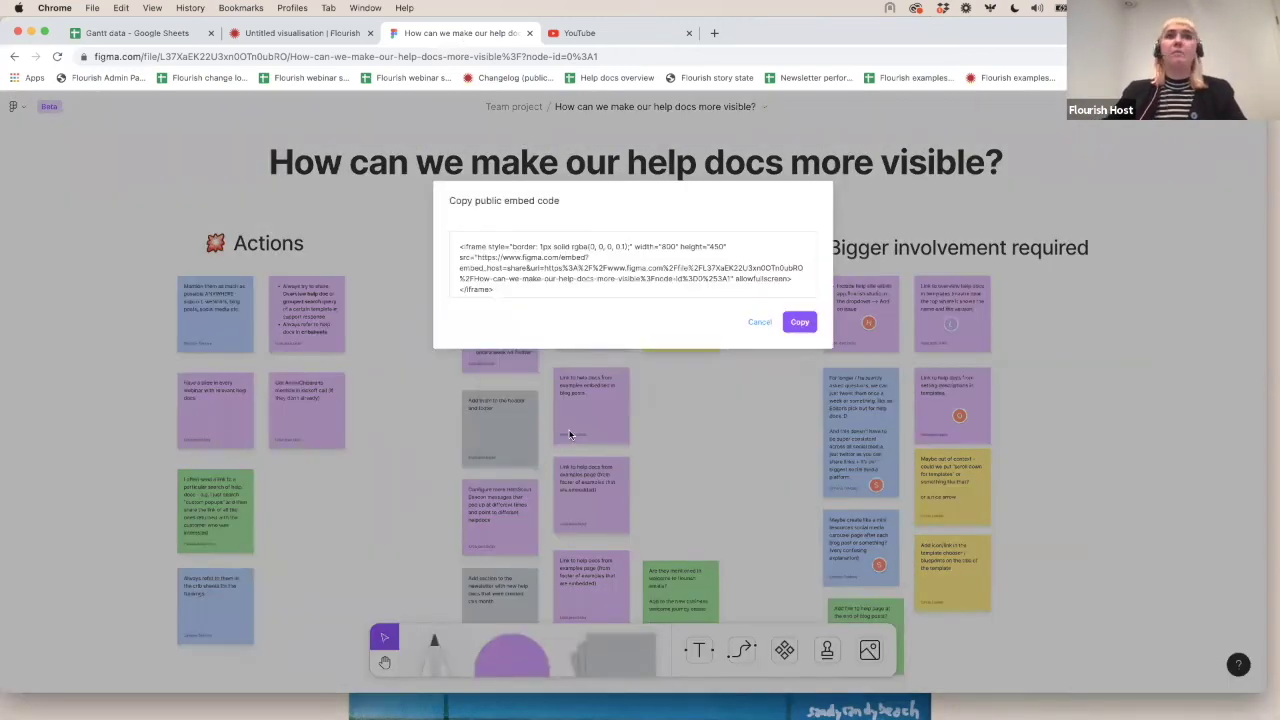
left_click(803, 321)
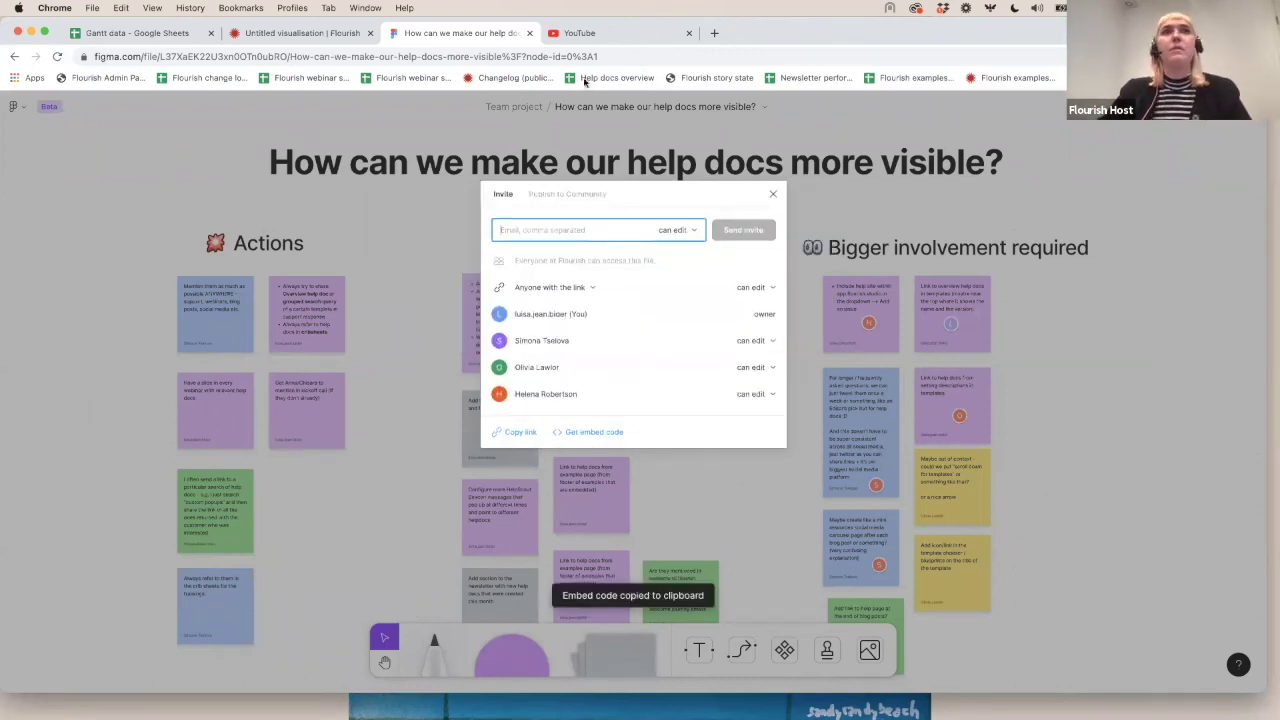
left_click(305, 36)
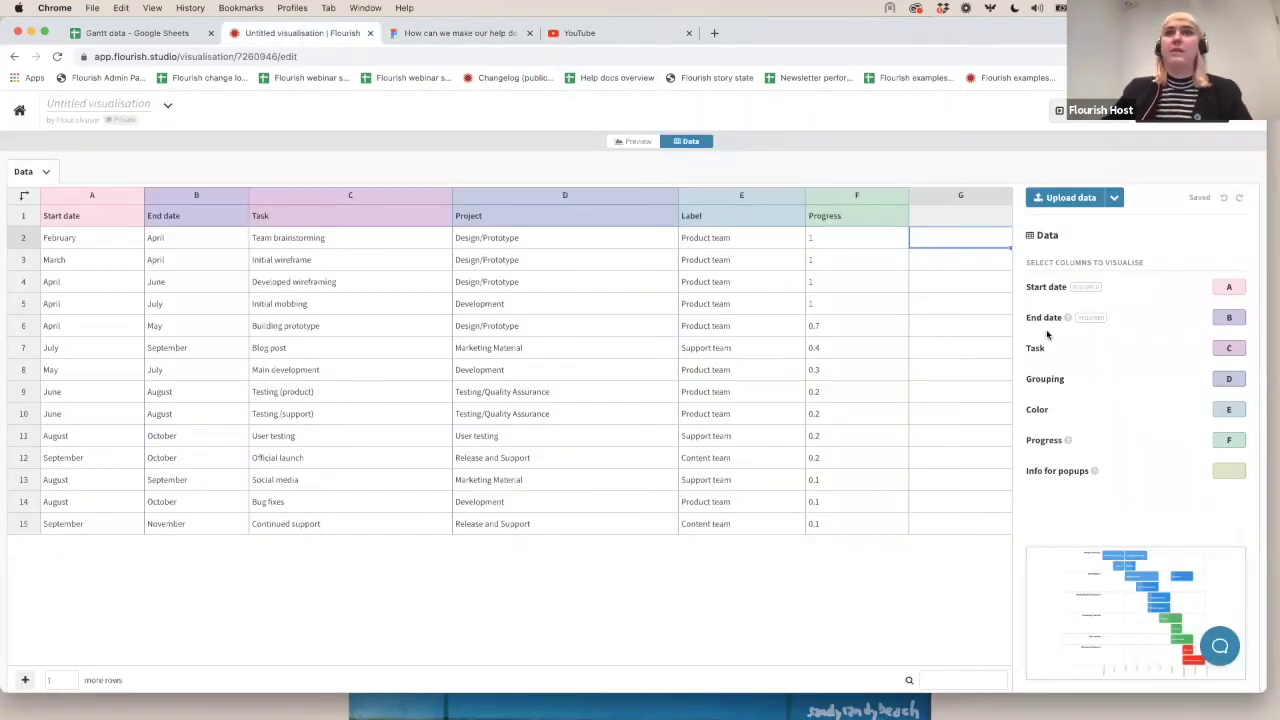
Step: Paste the Figma embed code into G2, head column G 'Panel', and bind it to Info for popups
left_click(943, 238)
key("super+v")
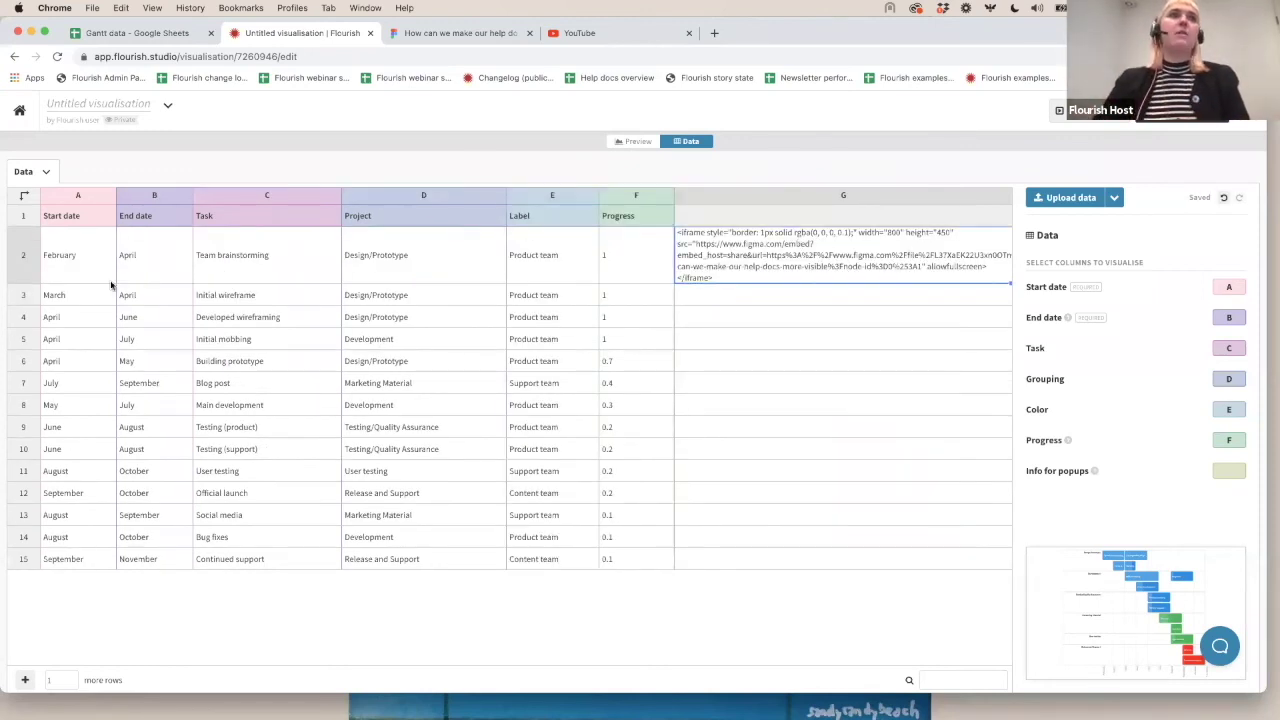
left_click(315, 254)
left_click(698, 220)
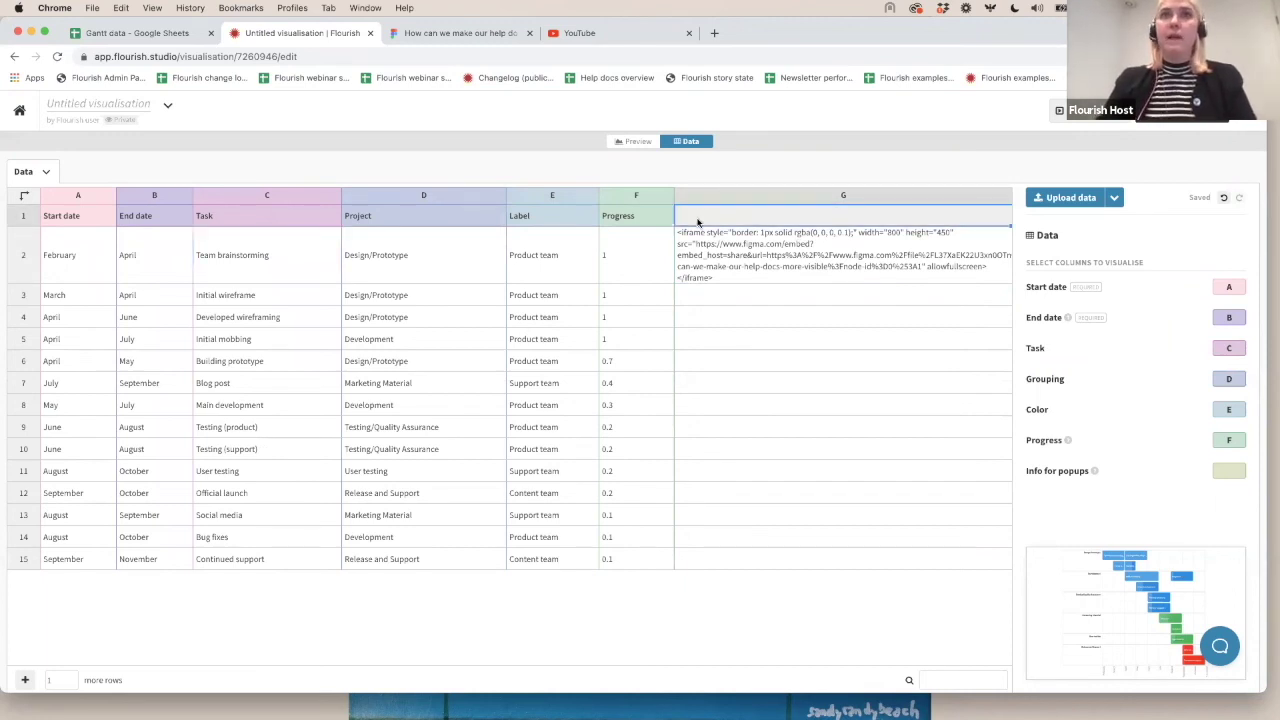
type("Panel")
key("Return")
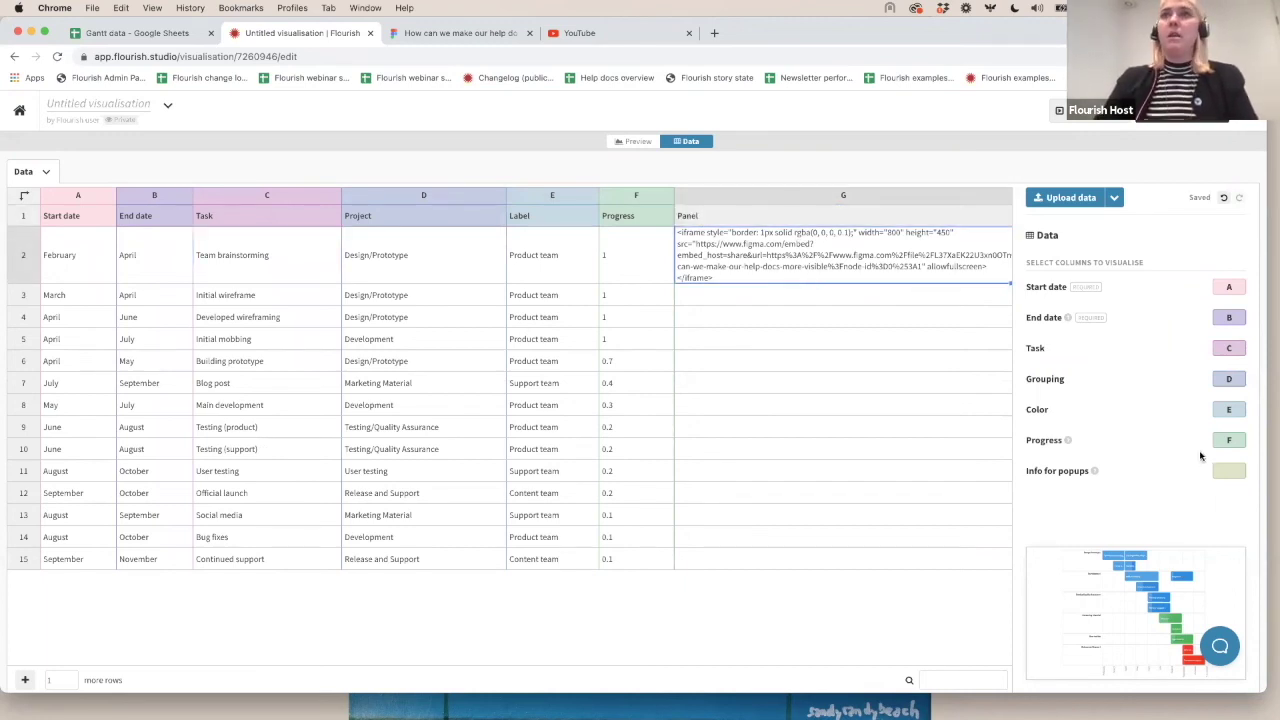
left_click(1228, 470)
type("G")
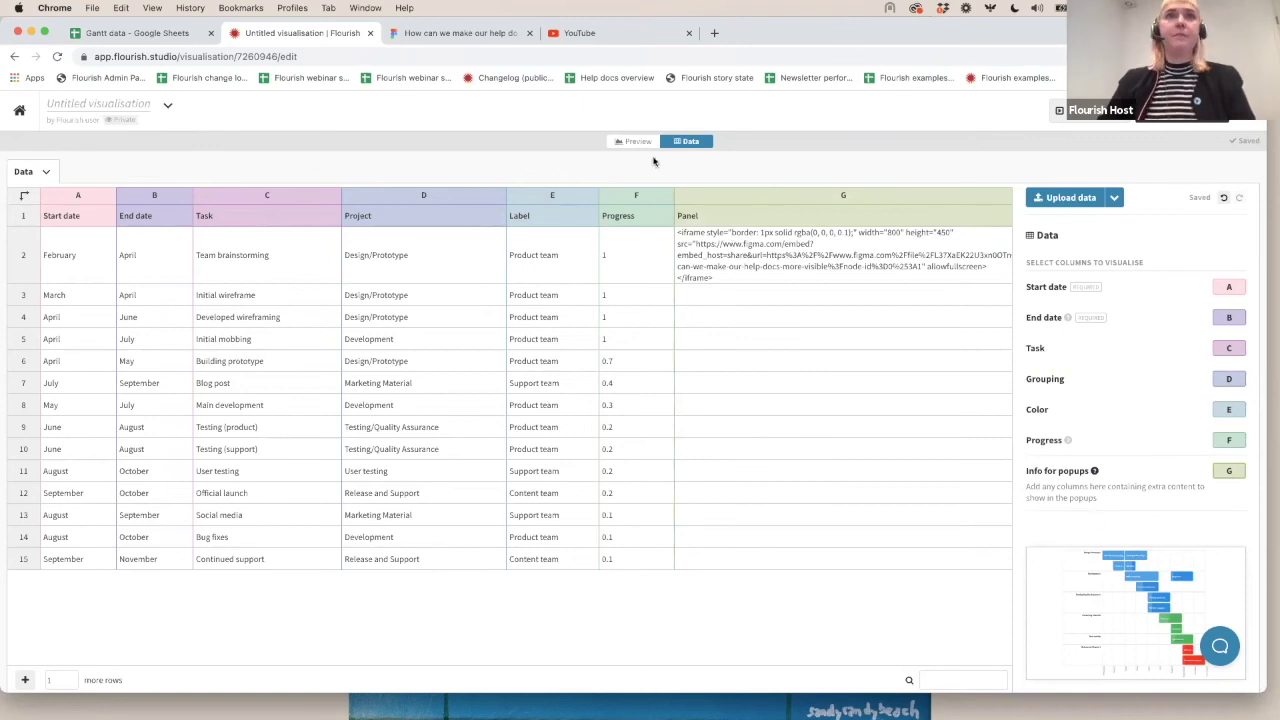
Step: Under Popups & panels, make the Gantt bars open a panel instead of a popup
left_click(726, 265)
left_click(638, 141)
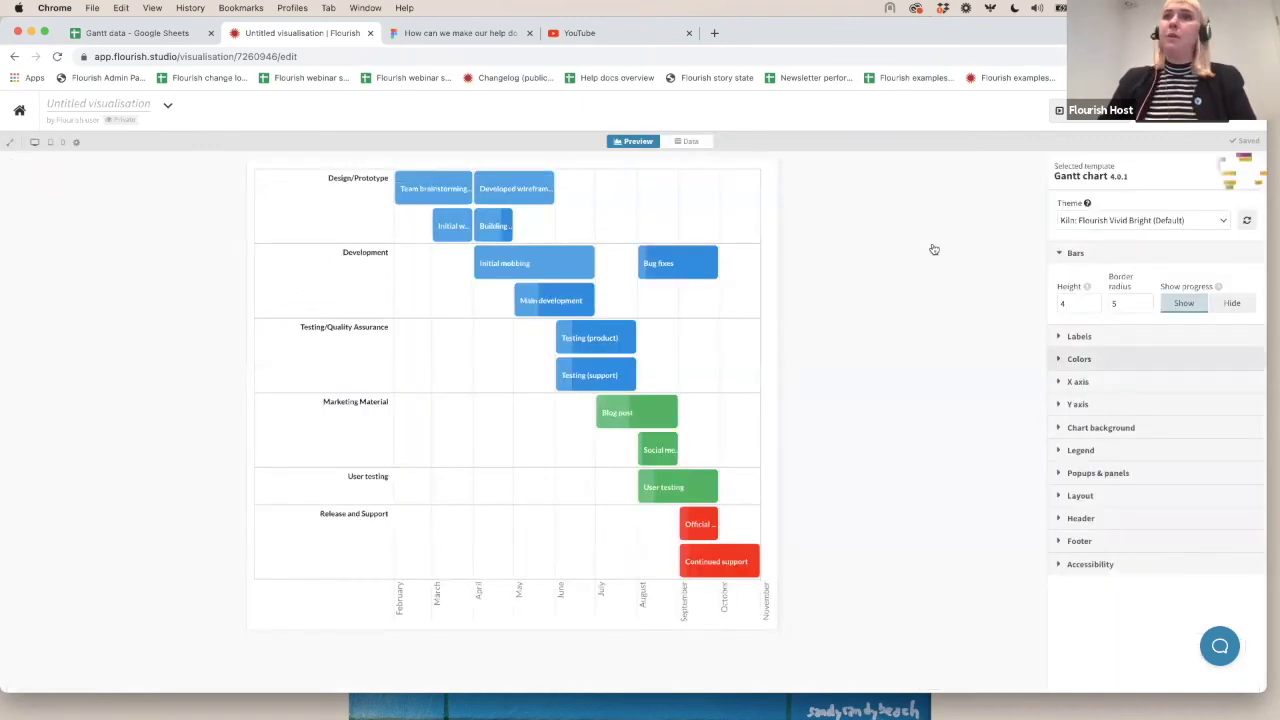
left_click(1132, 481)
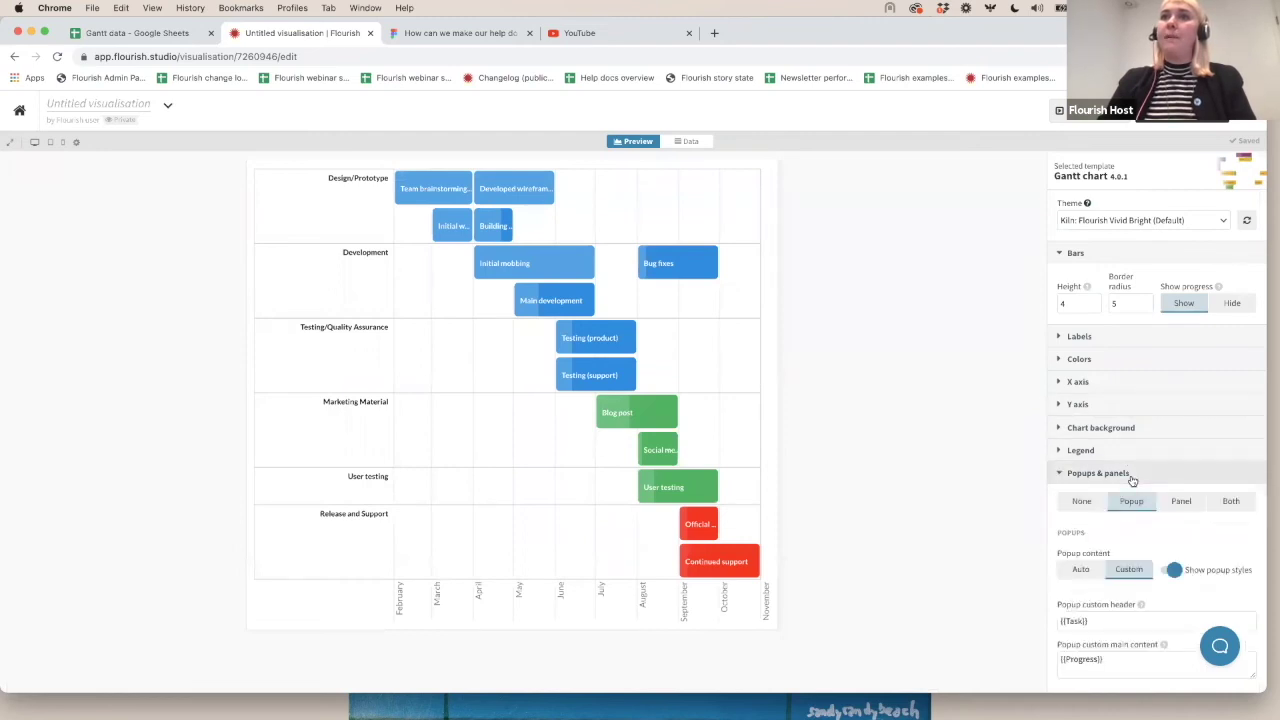
scroll(1185, 416, "down", 2)
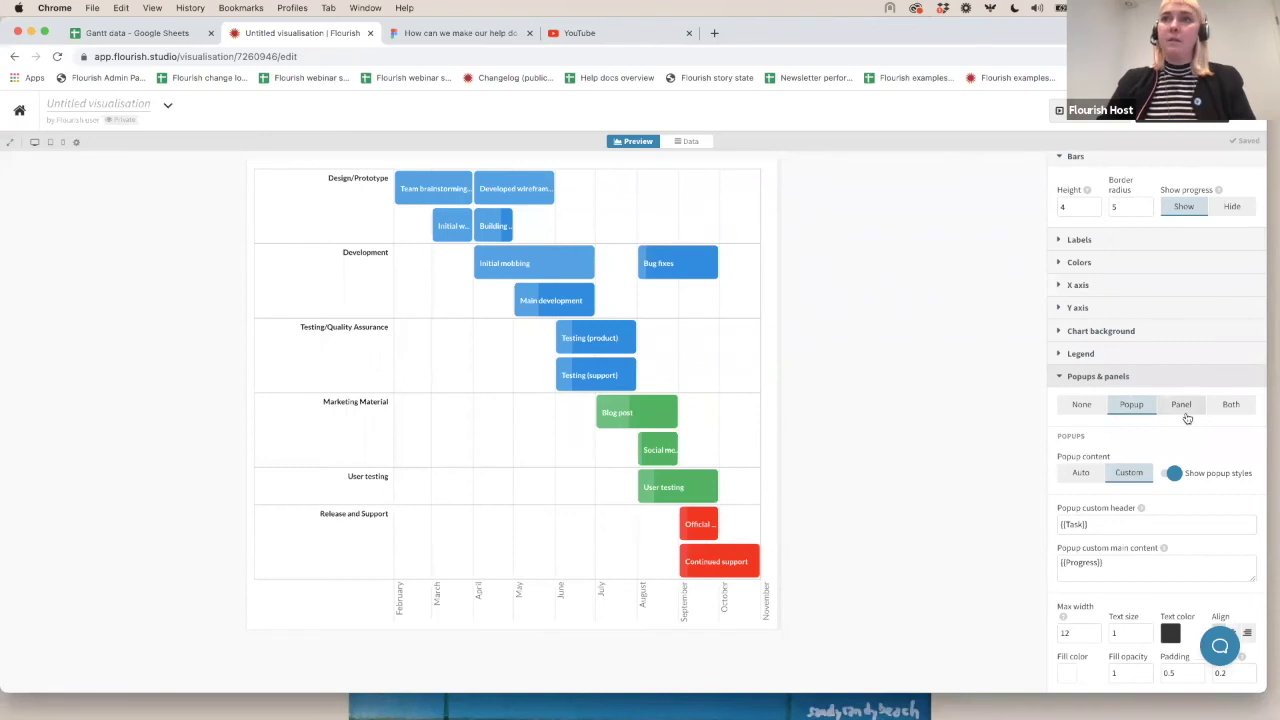
left_click(1185, 413)
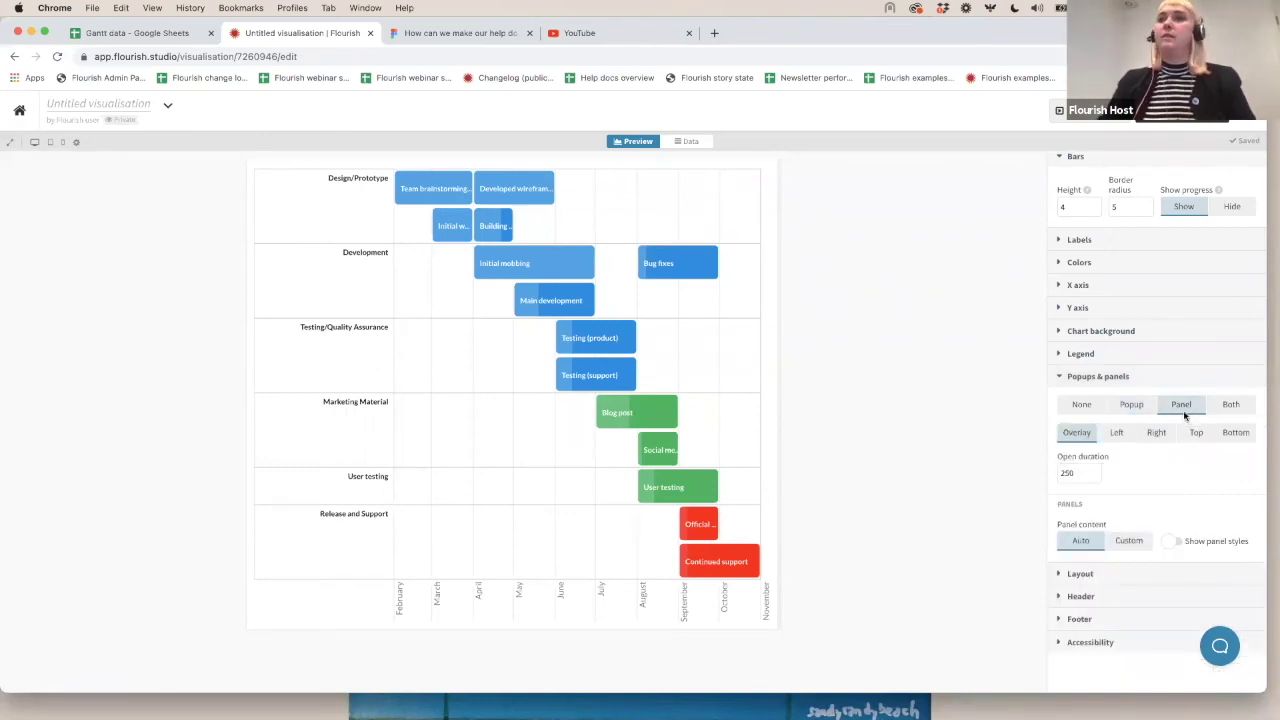
Step: Set the panel content to Custom with {{Panel}} as the main content
left_click(1131, 543)
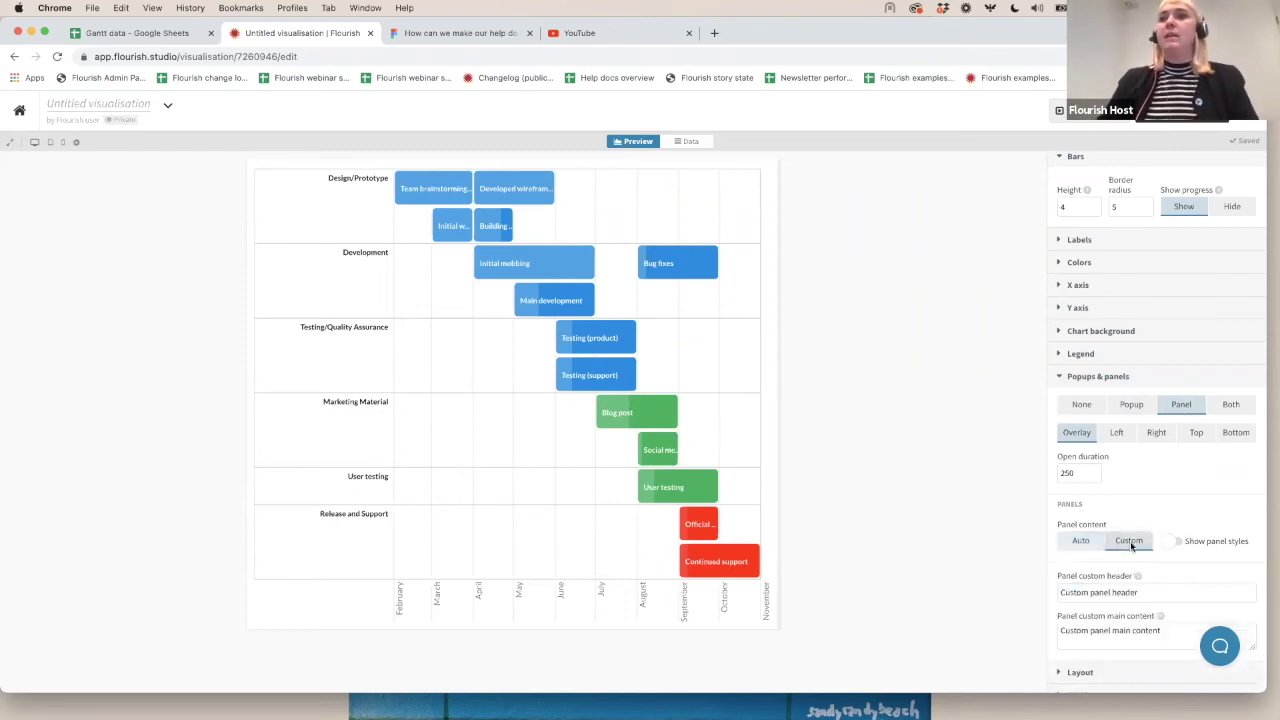
triple_click(1107, 632)
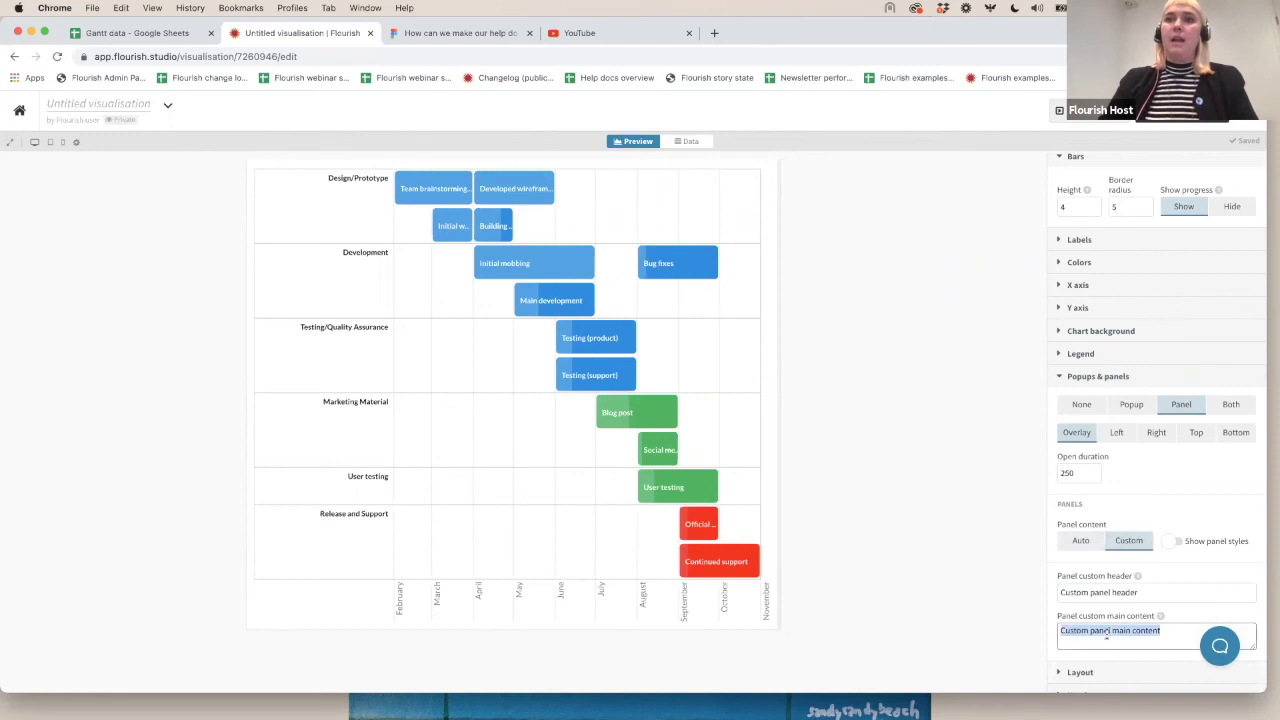
type("{{Panel}}")
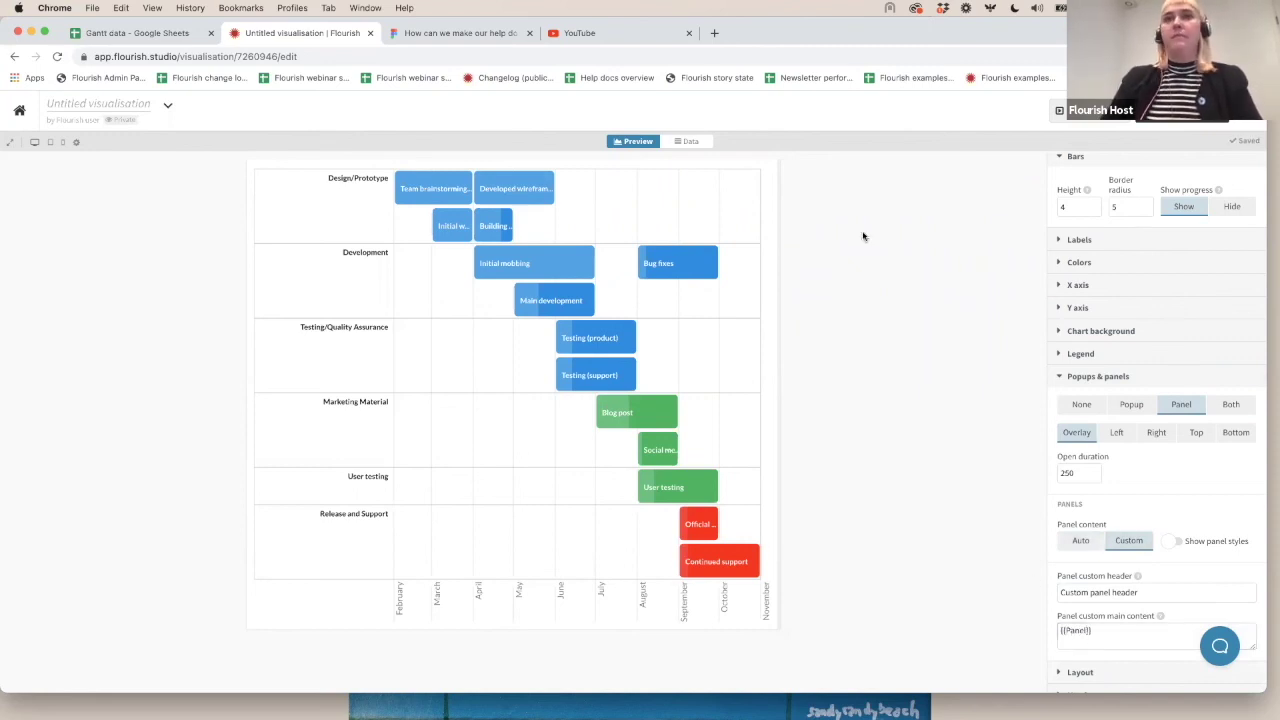
left_click(681, 142)
left_click(747, 256)
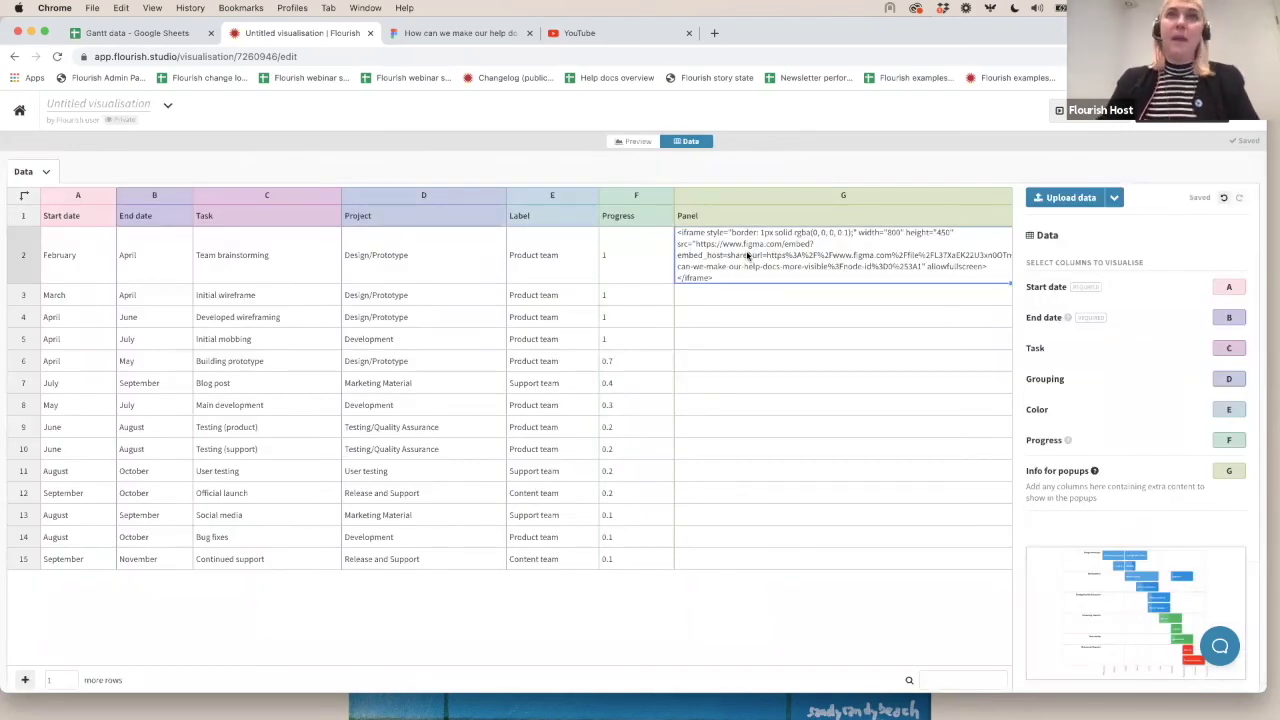
Step: Check the Panel column's name in the data sheet, then return to the chart preview
left_click(715, 217)
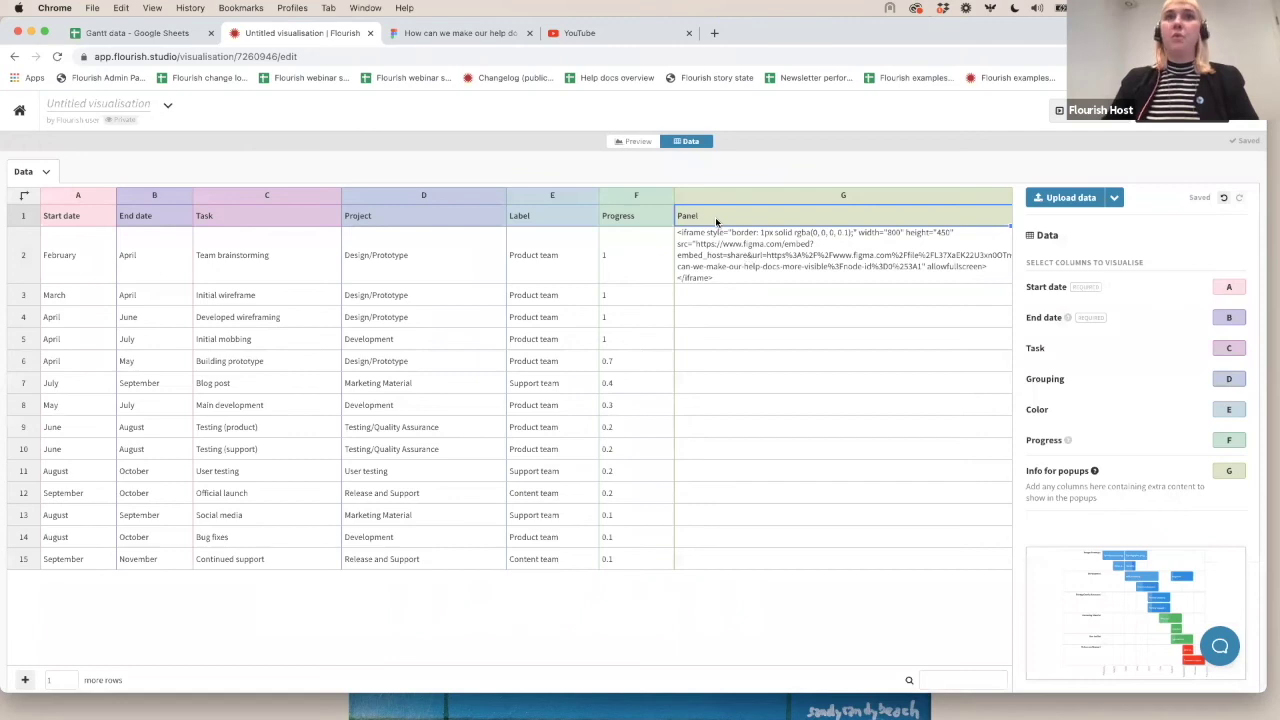
left_click(633, 143)
left_click(687, 142)
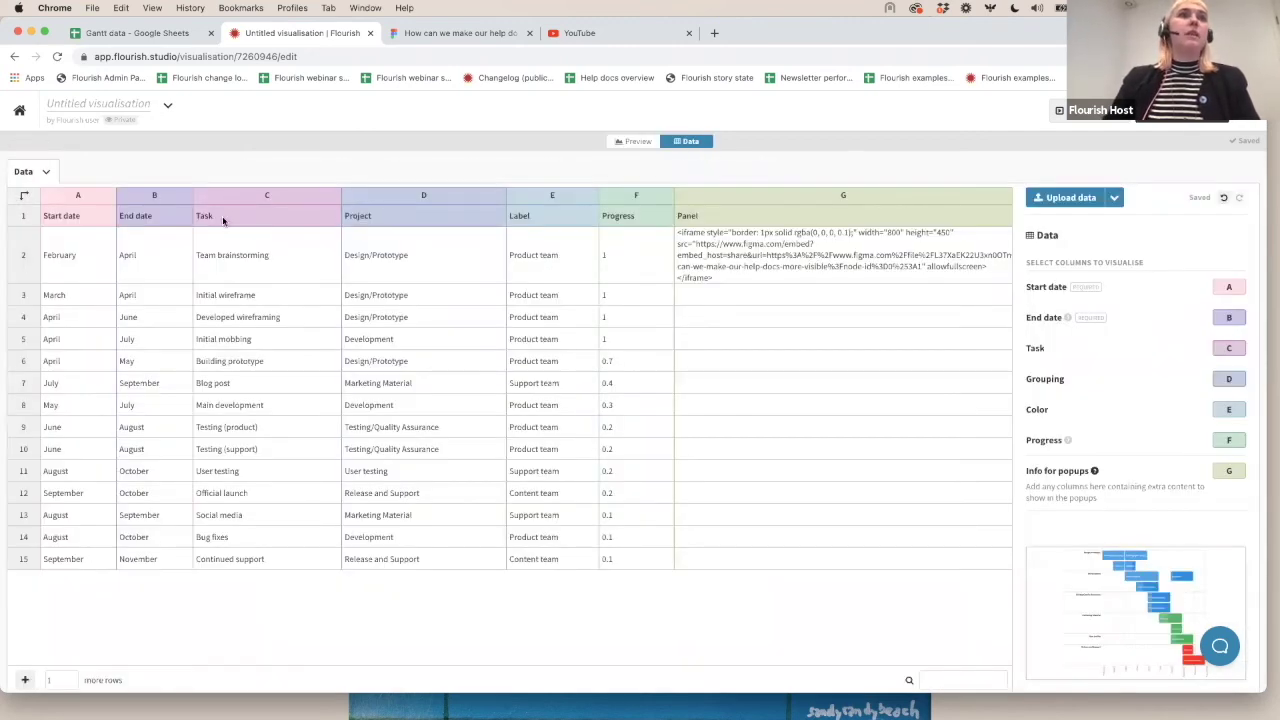
left_click(635, 141)
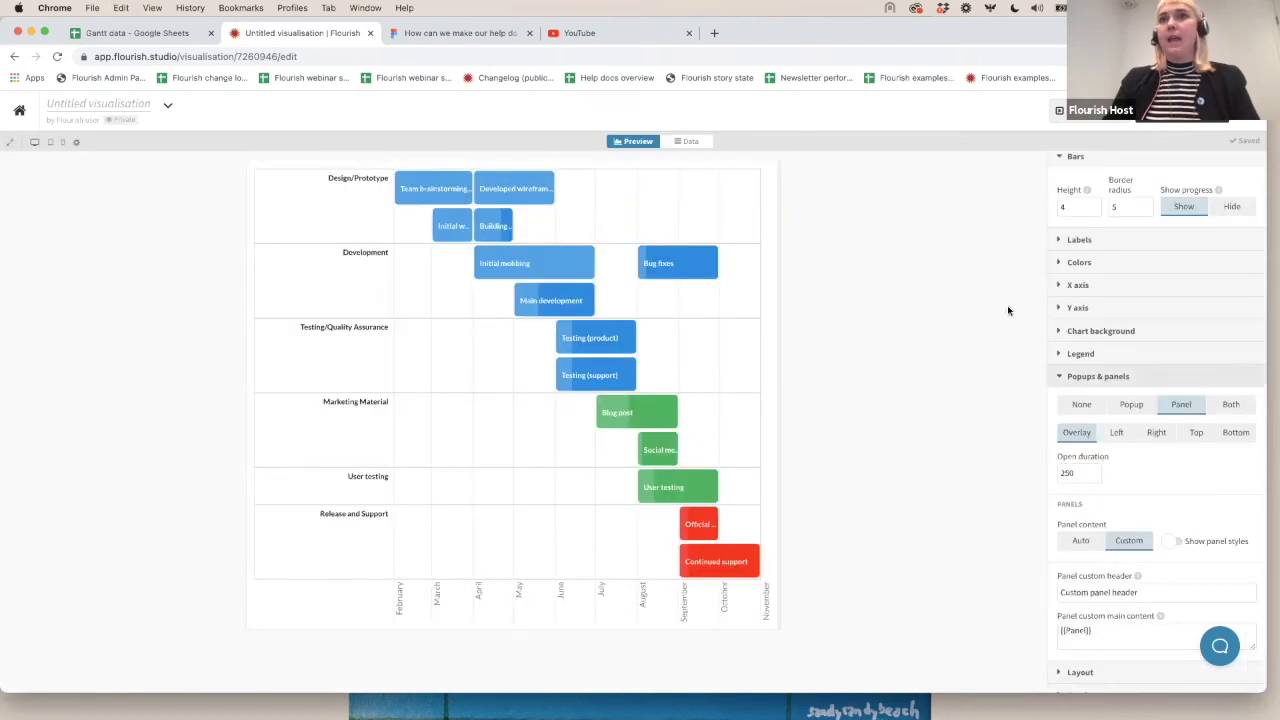
Step: Replace the panel custom header with {{Task}} and open the Team brainstorming bar's panel
left_click(1100, 592)
key("super+a")
key("BackSpace")
type("{{")
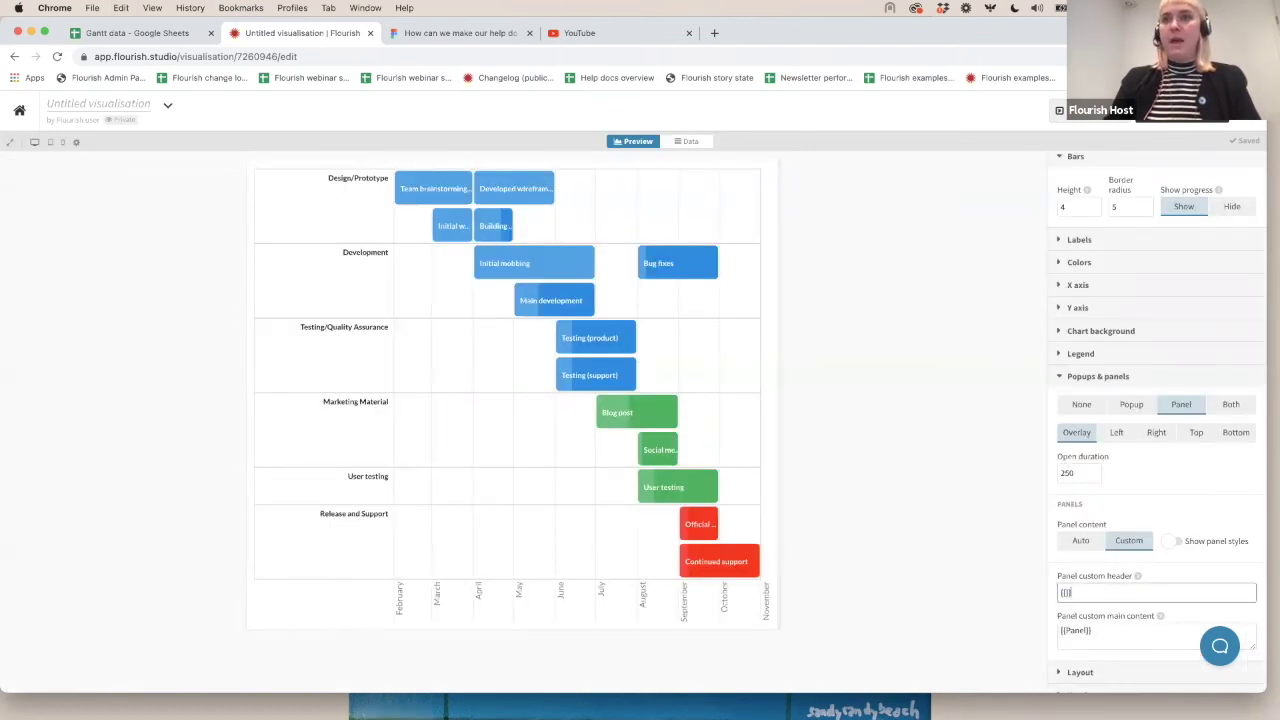
type("Task}}")
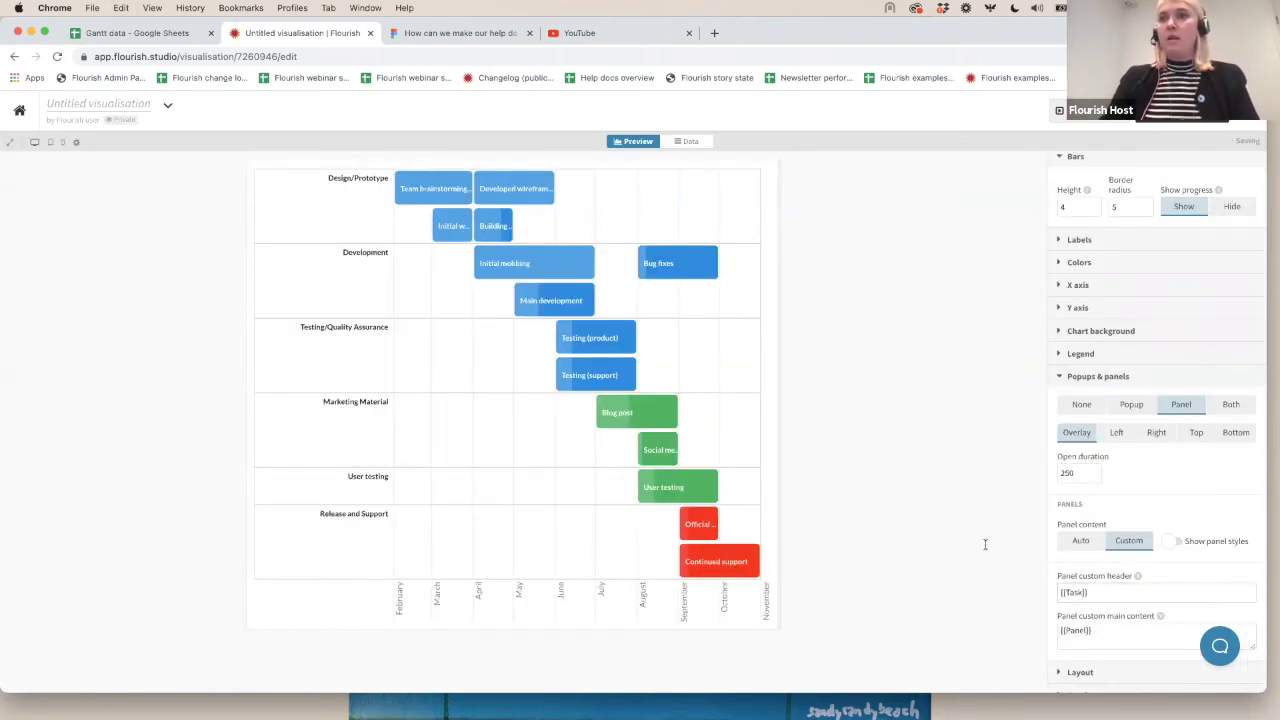
left_click(424, 192)
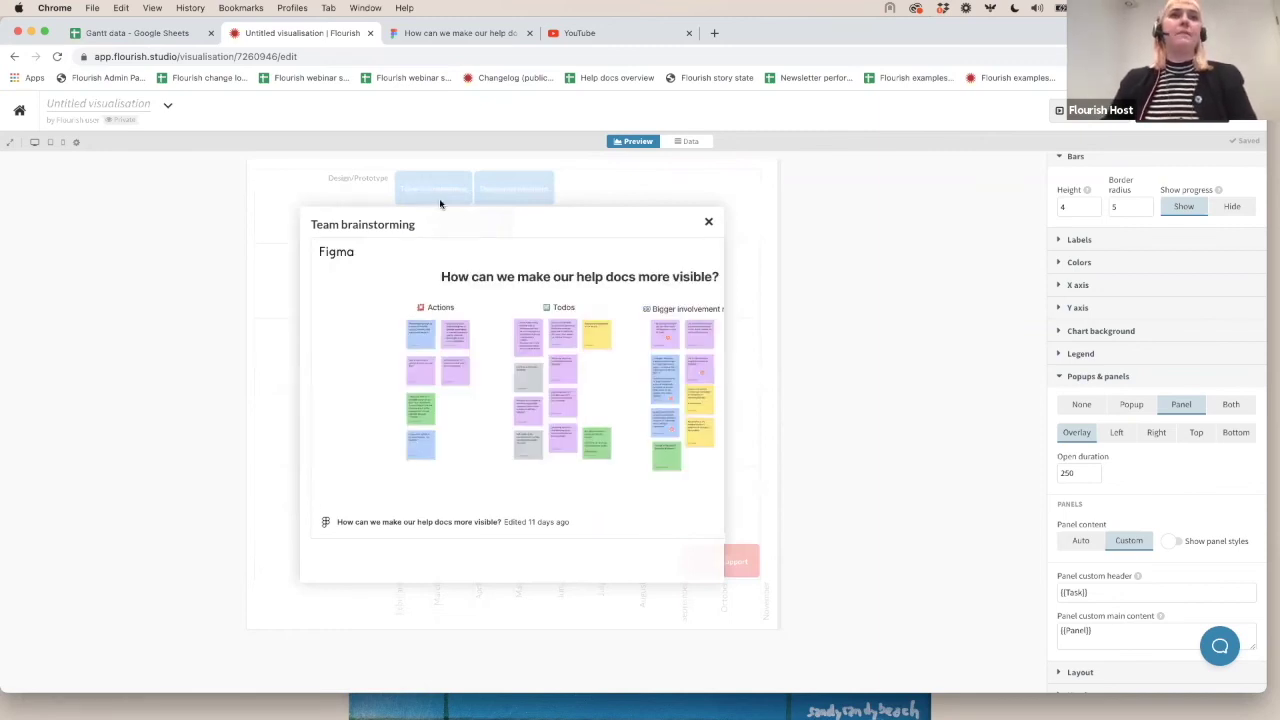
Step: Close the panel and check the Figma board tab and the embed code in cell G2
left_click(709, 221)
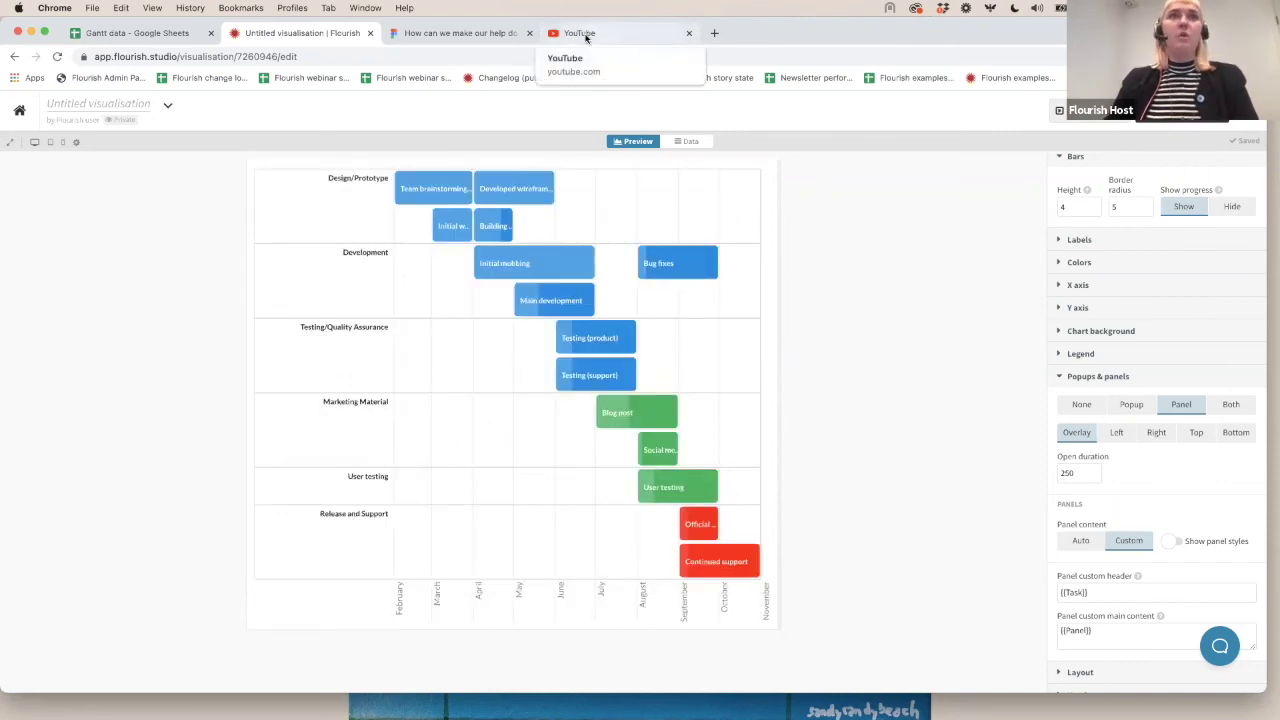
left_click(586, 36)
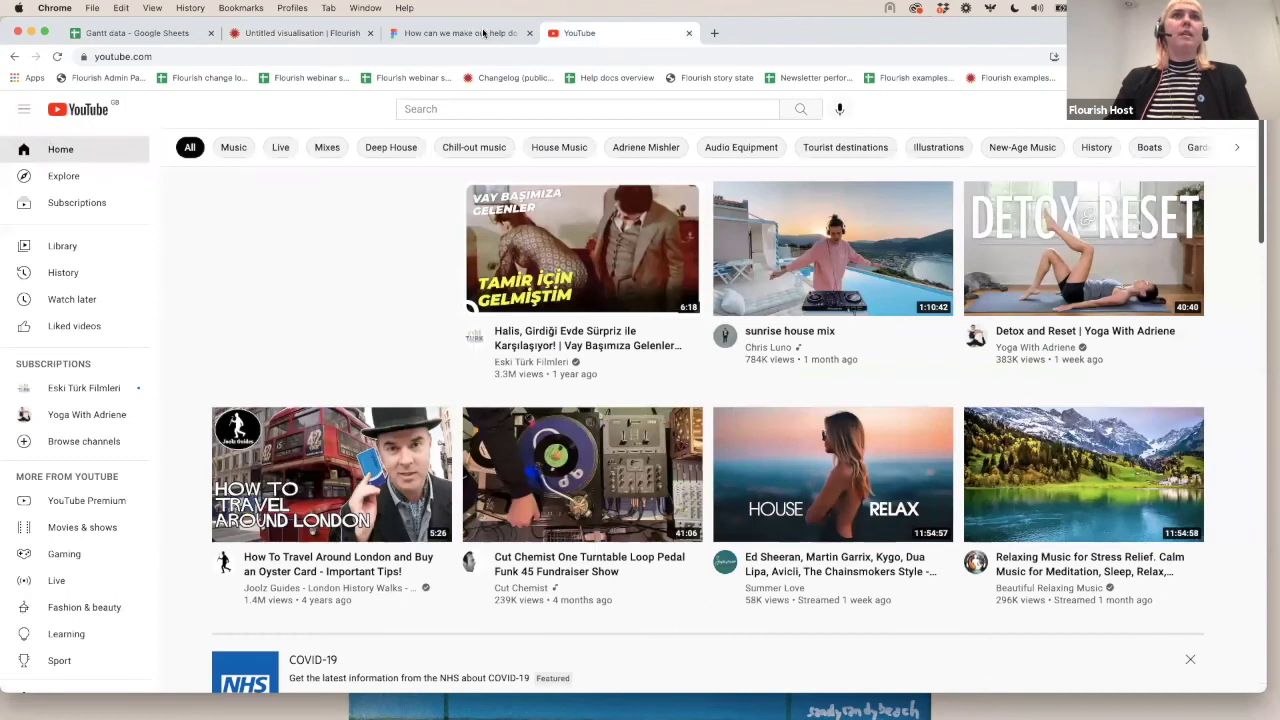
left_click(450, 33)
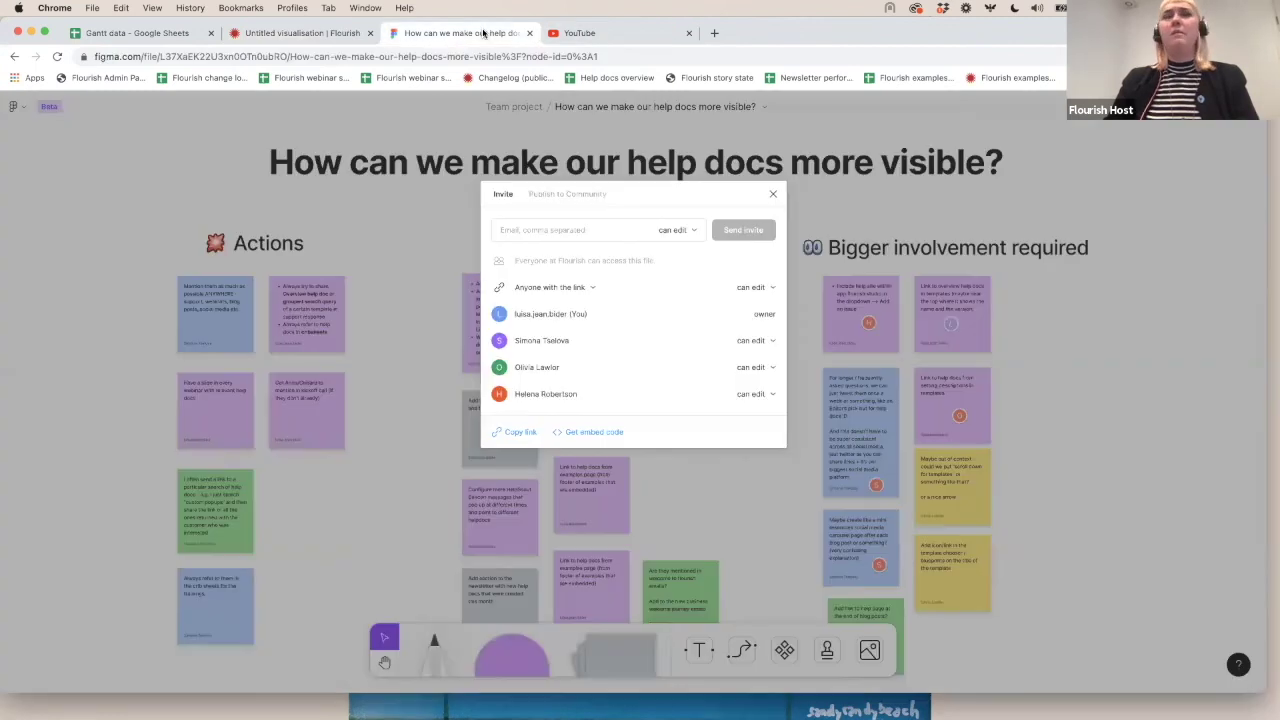
left_click(300, 33)
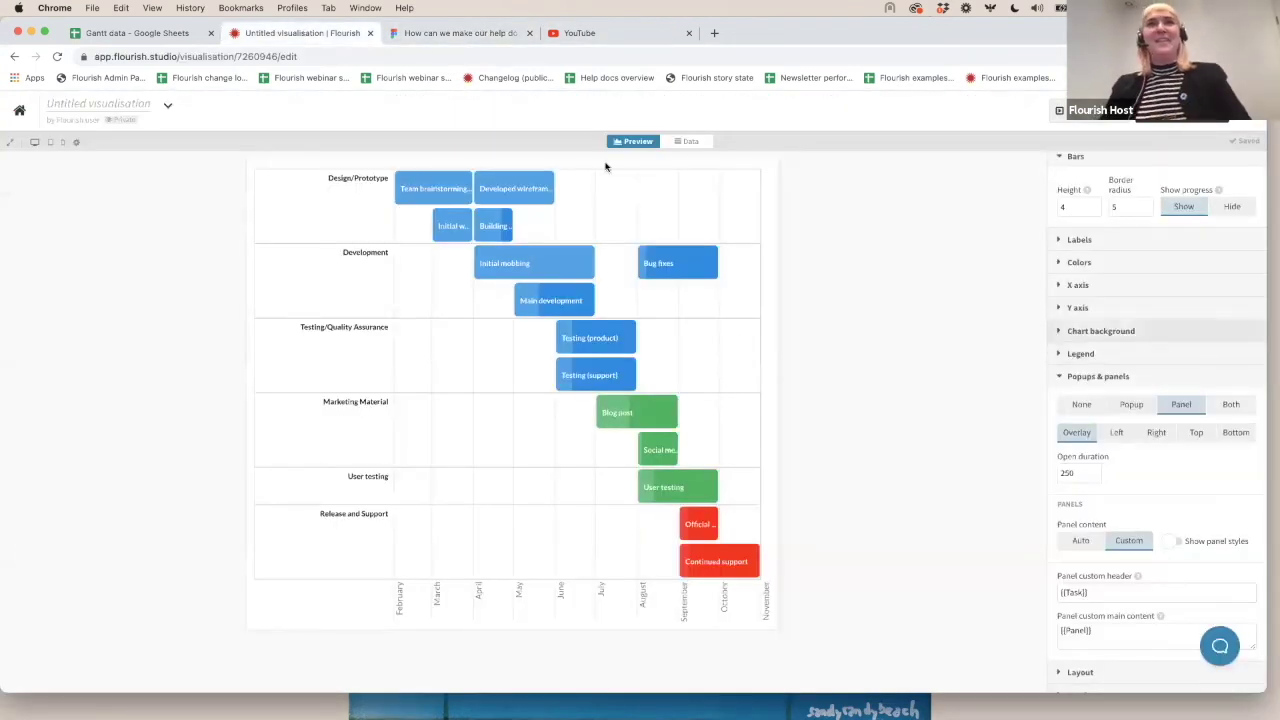
left_click(691, 141)
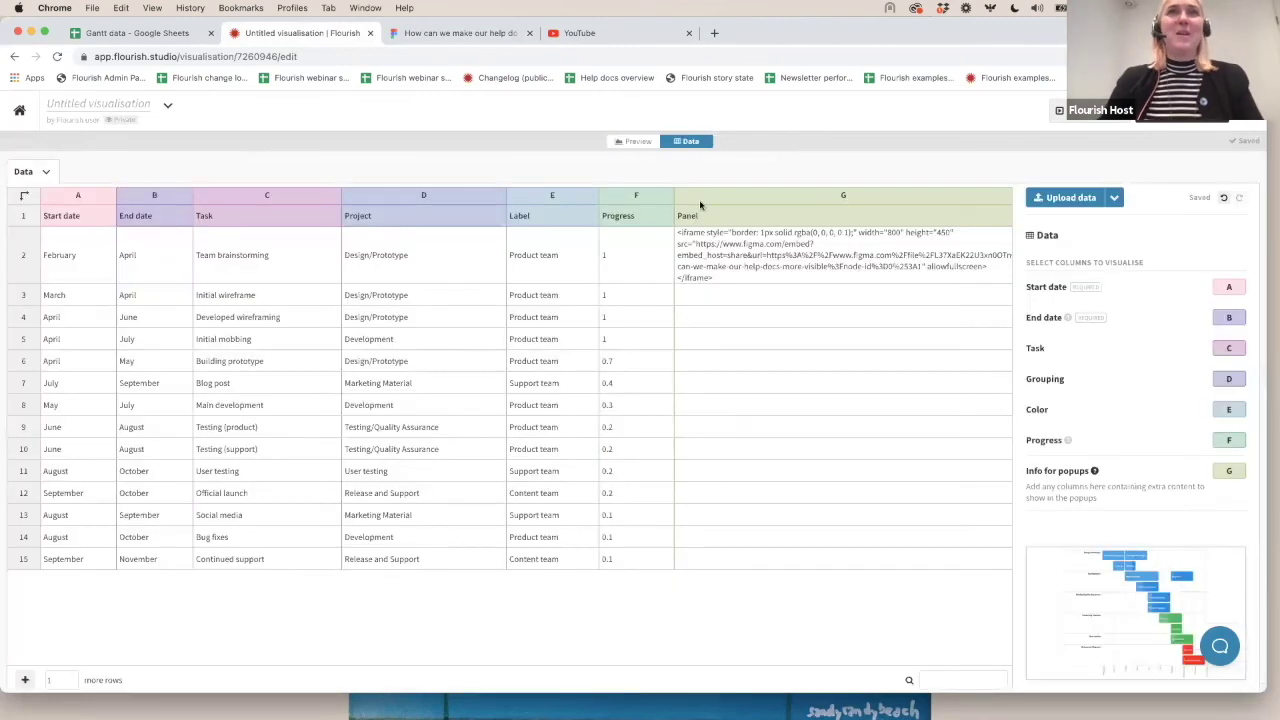
left_click(727, 249)
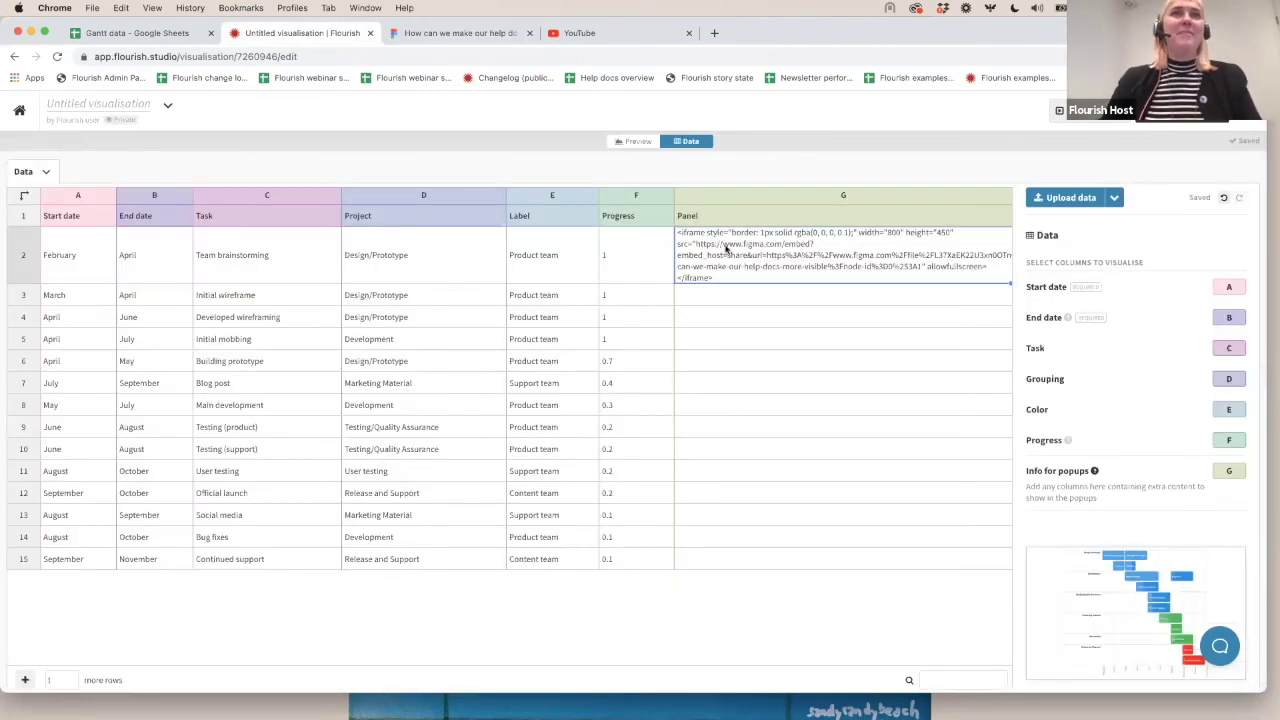
left_click(634, 142)
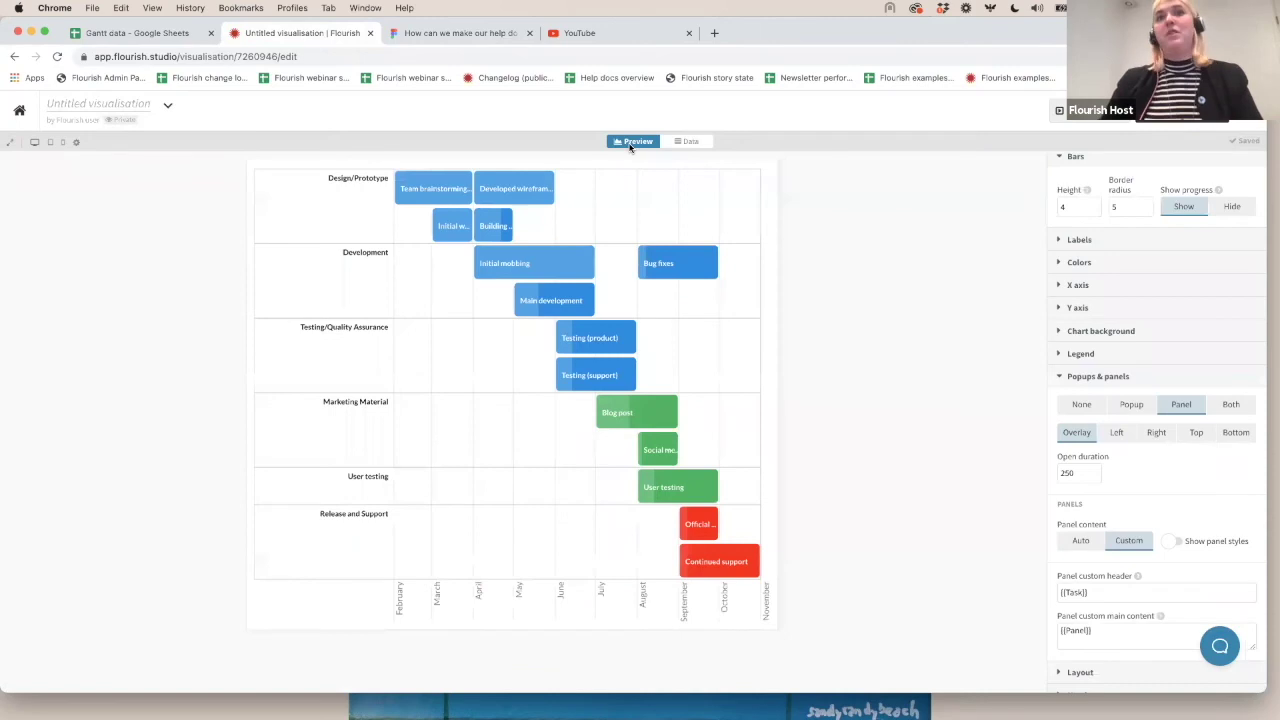
Step: Test the Team brainstorming, Testing (support) and User testing bar panels, closing each one
left_click(418, 188)
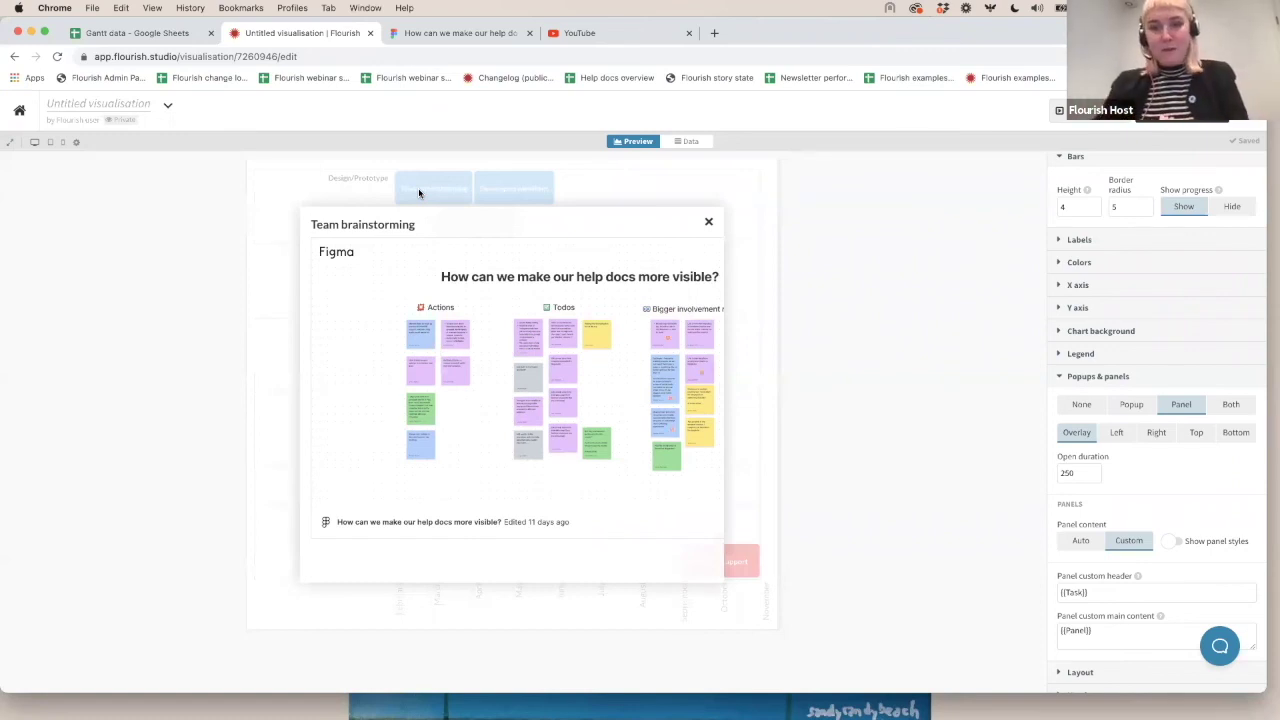
left_click(706, 223)
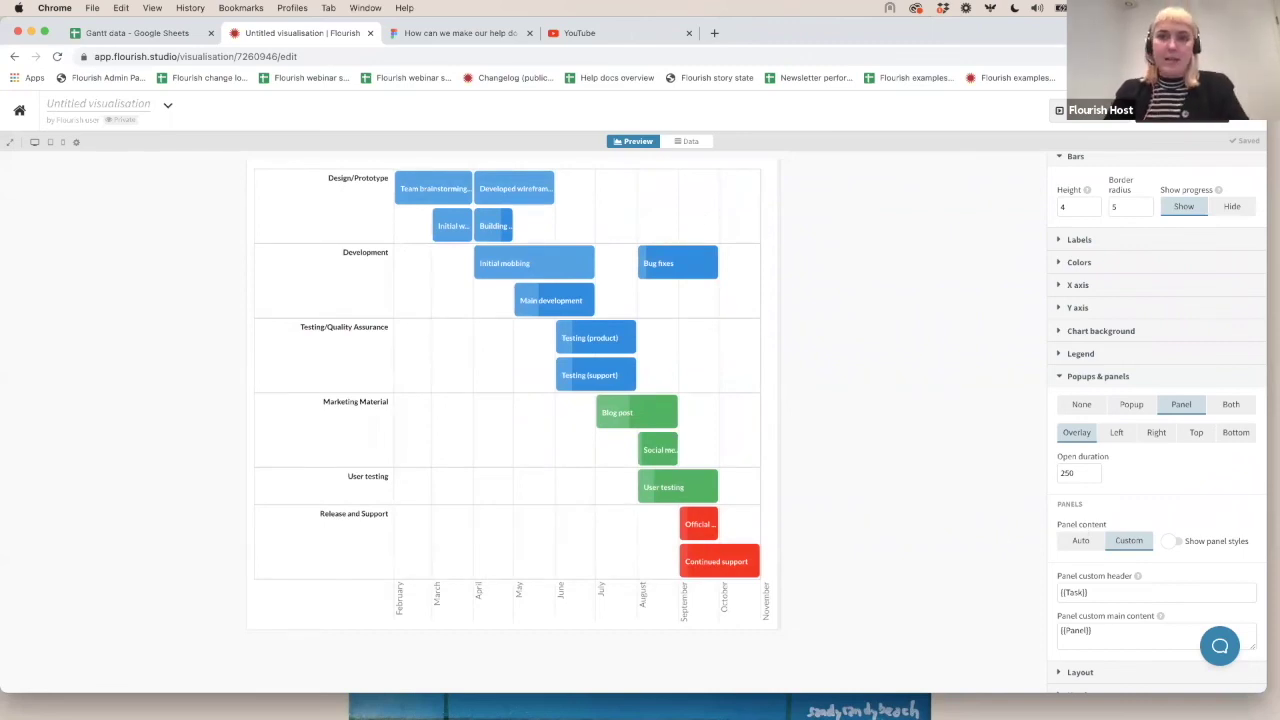
left_click(564, 383)
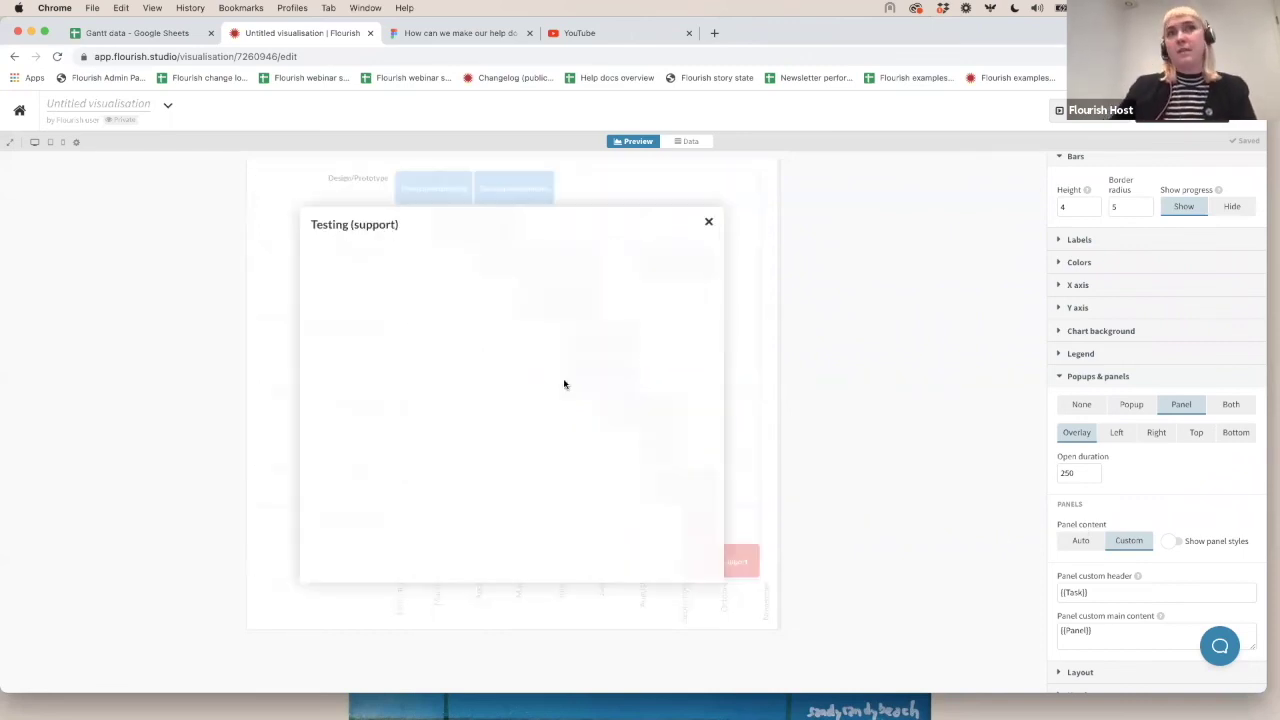
left_click(710, 223)
left_click(659, 477)
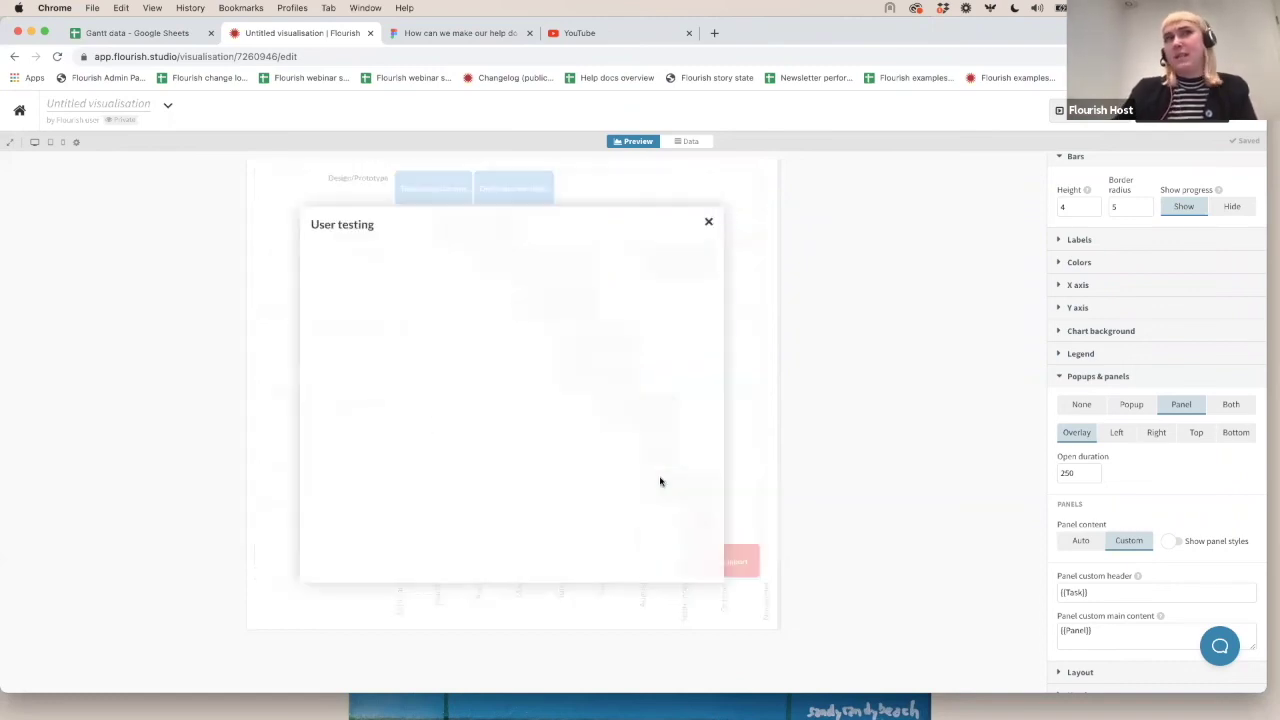
left_click(708, 222)
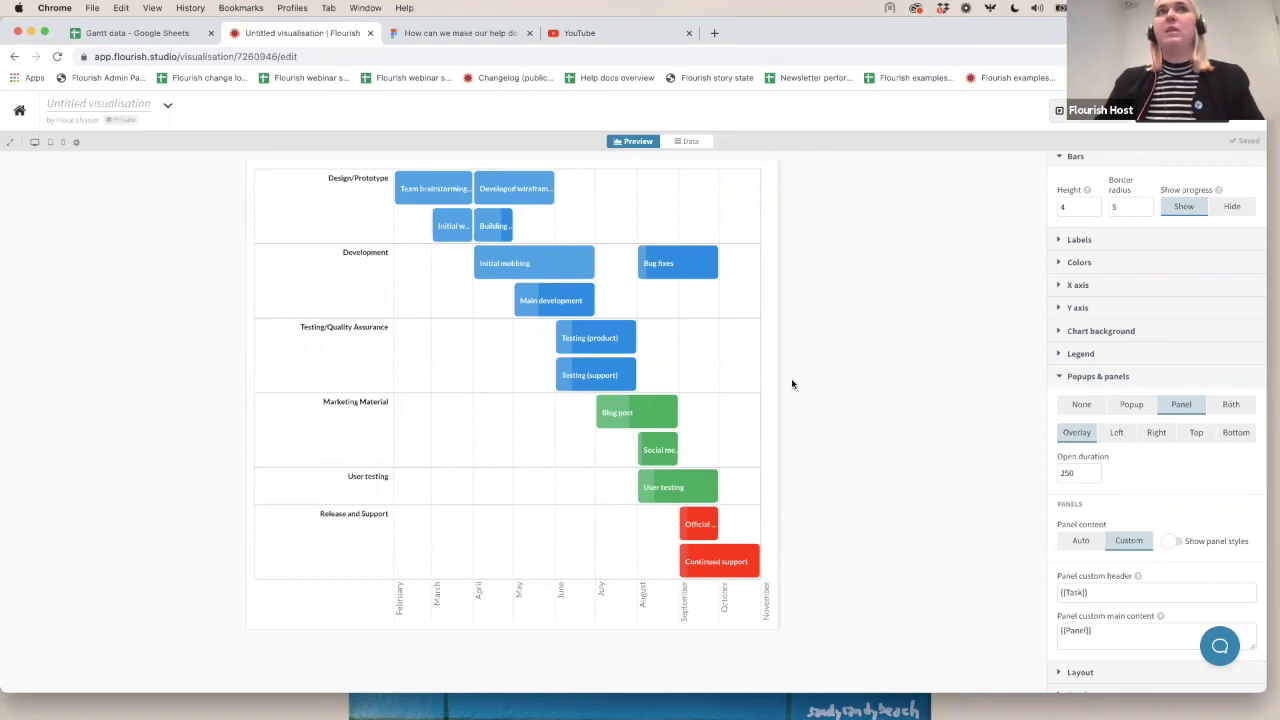
Step: Insert an {{#if tag at the start of the panel custom header
key("ctrl+Left")
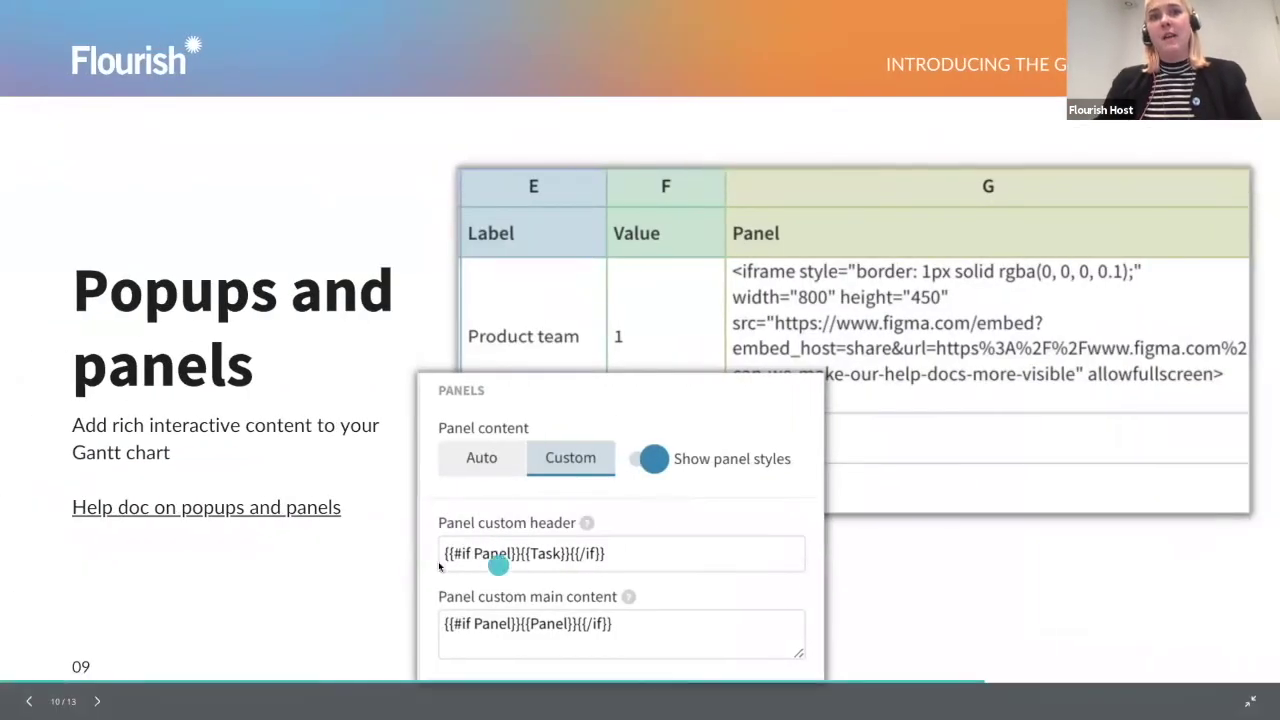
key("ctrl+Right")
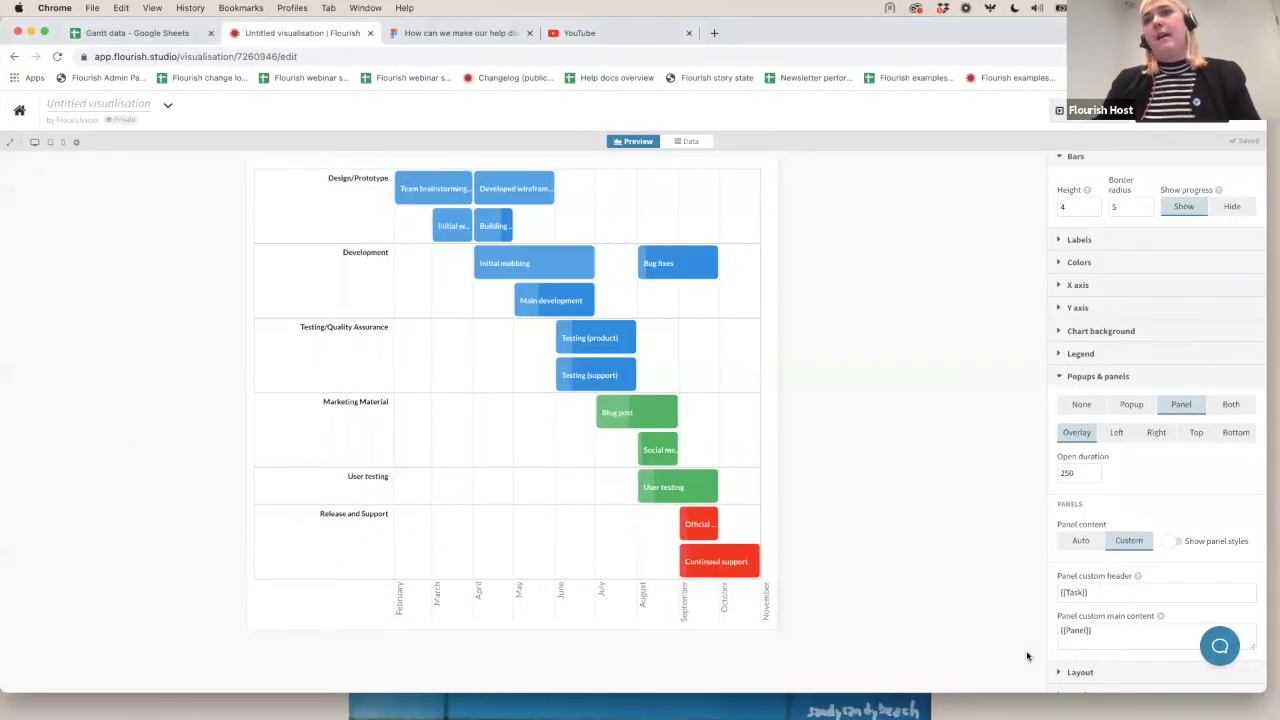
left_click(1105, 588)
key("super+a")
key("Left")
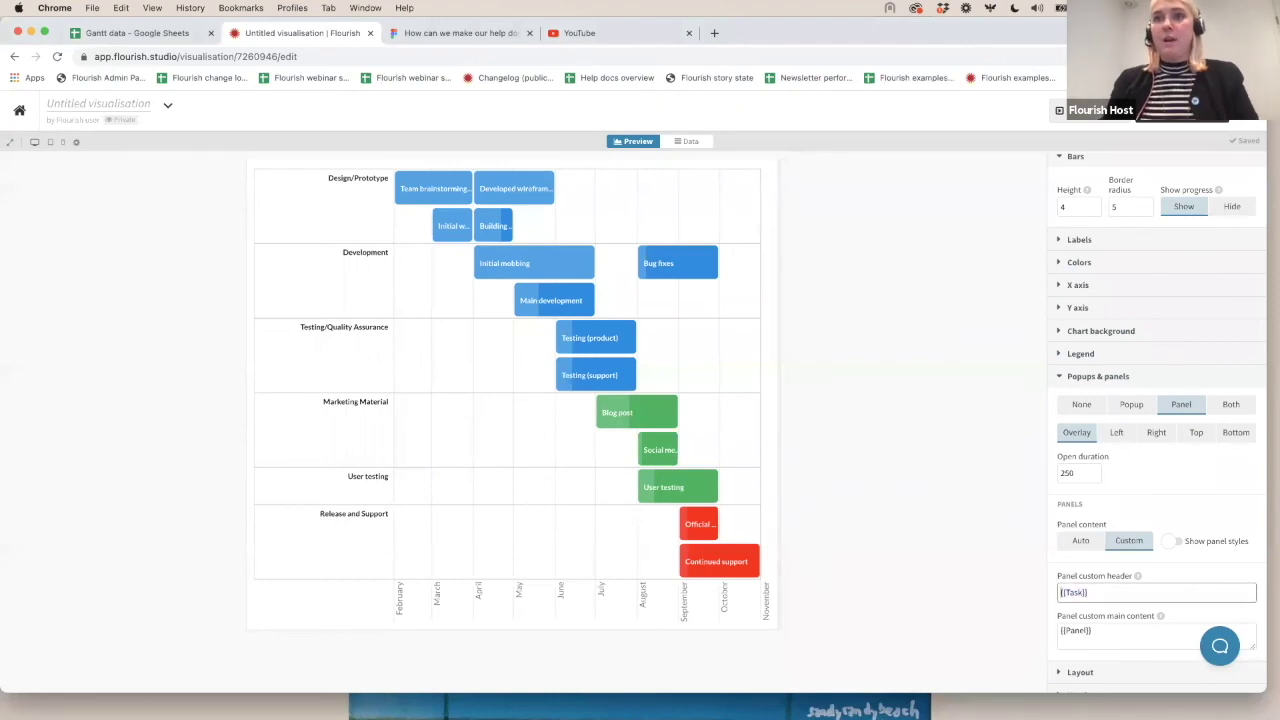
type("{")
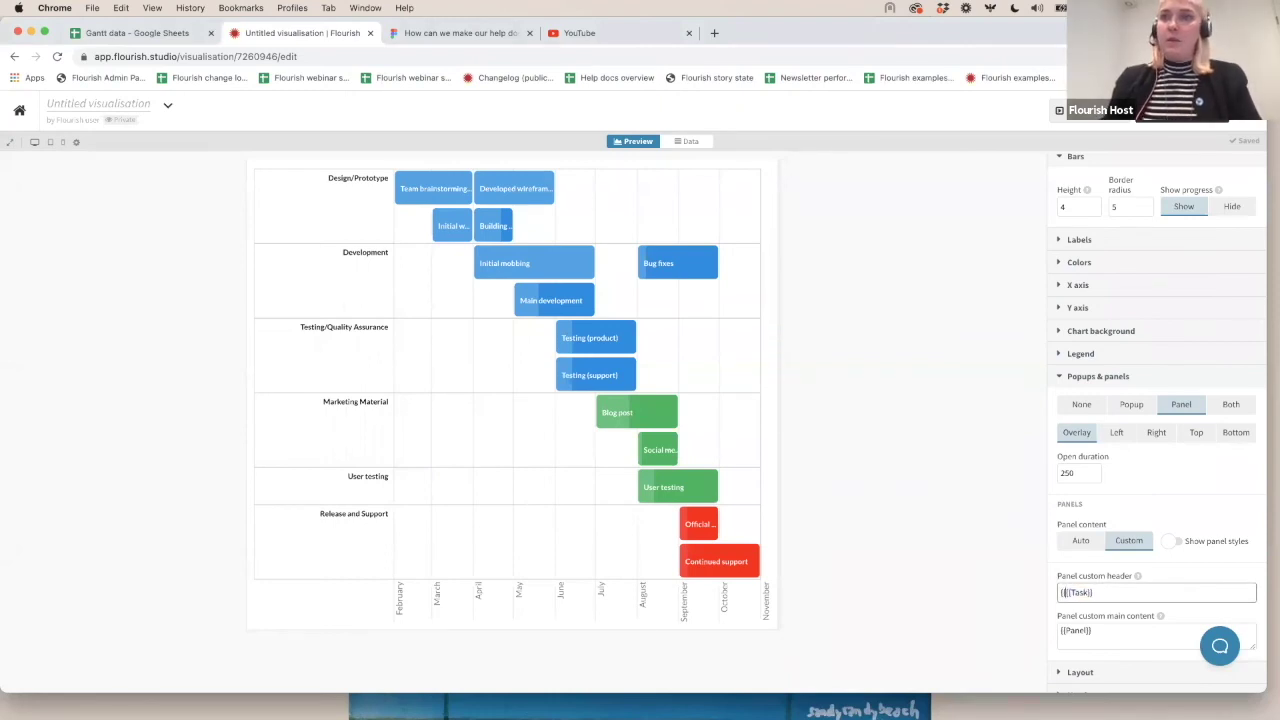
type("b>")
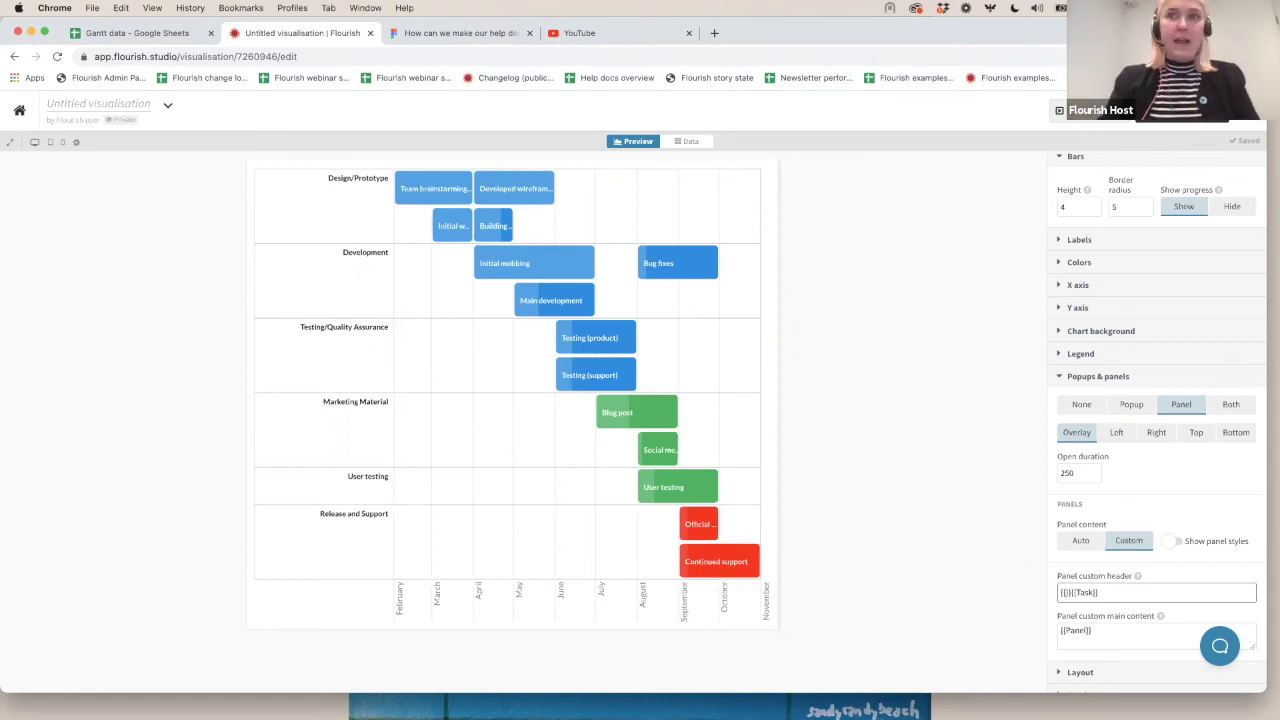
type("b")
type("if")
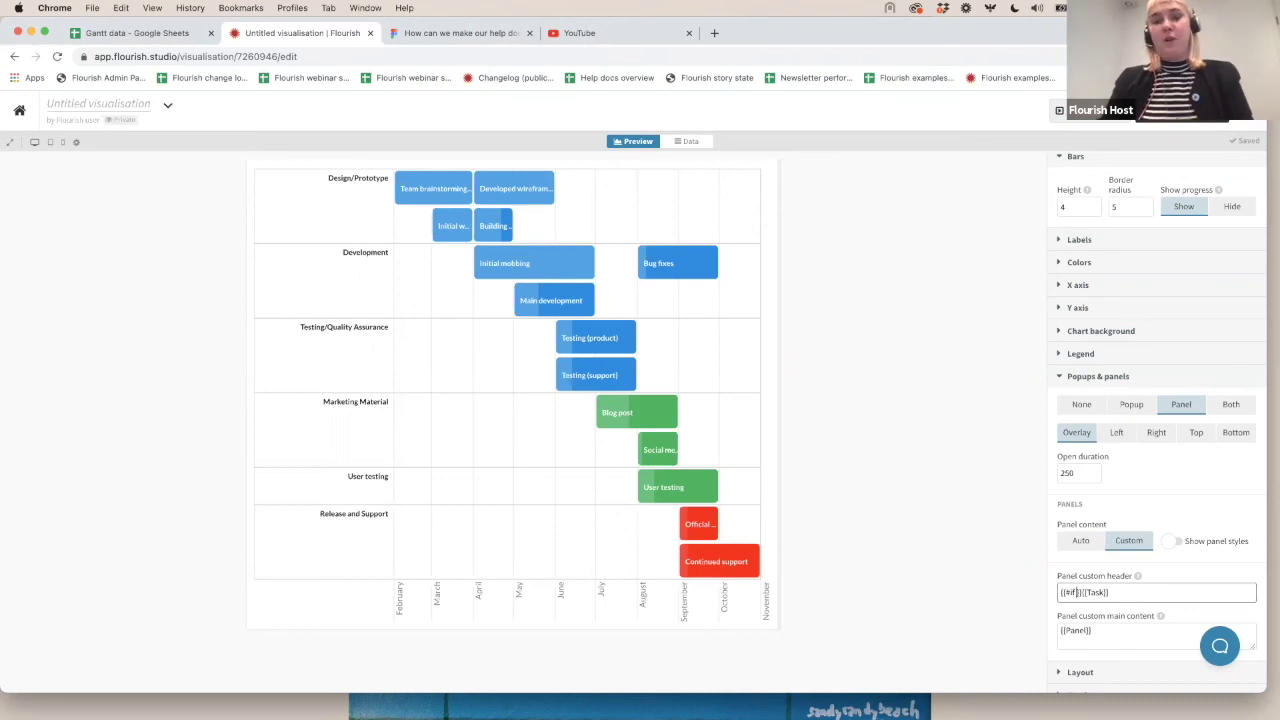
Step: Inspect the Panel column G in the data sheet, then return to the chart preview
left_click(687, 141)
left_click(716, 192)
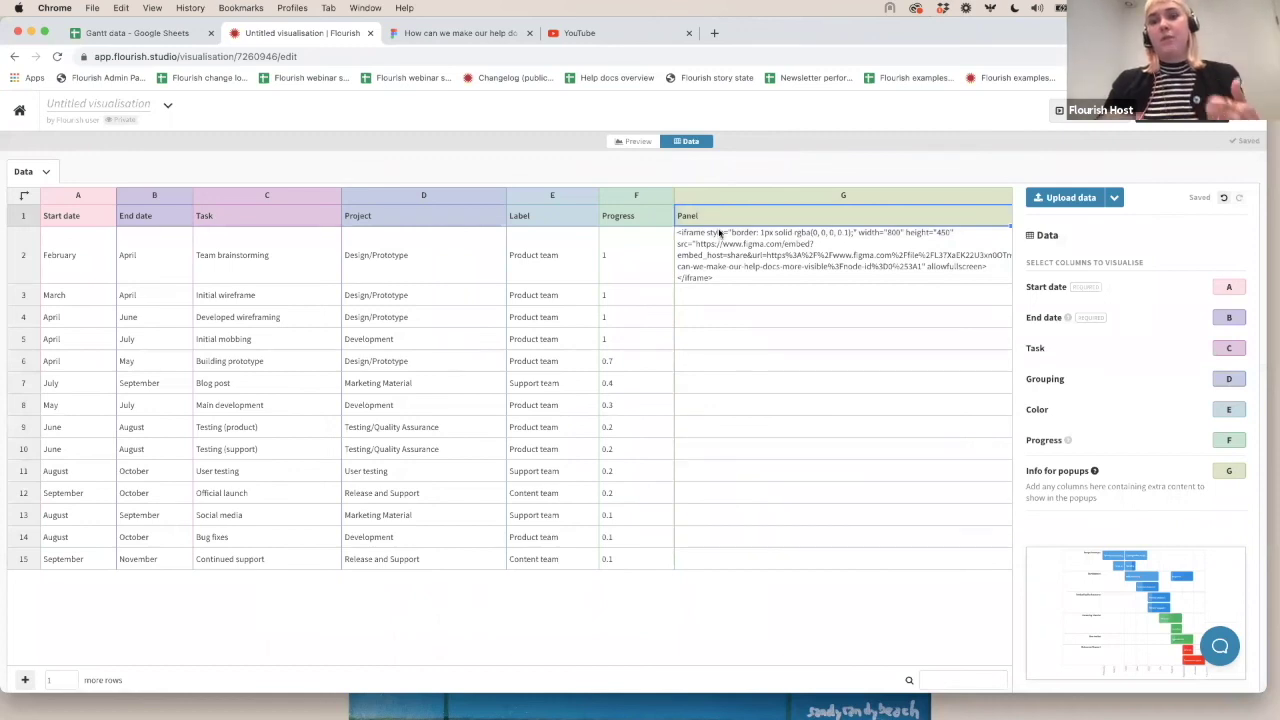
left_click(710, 196)
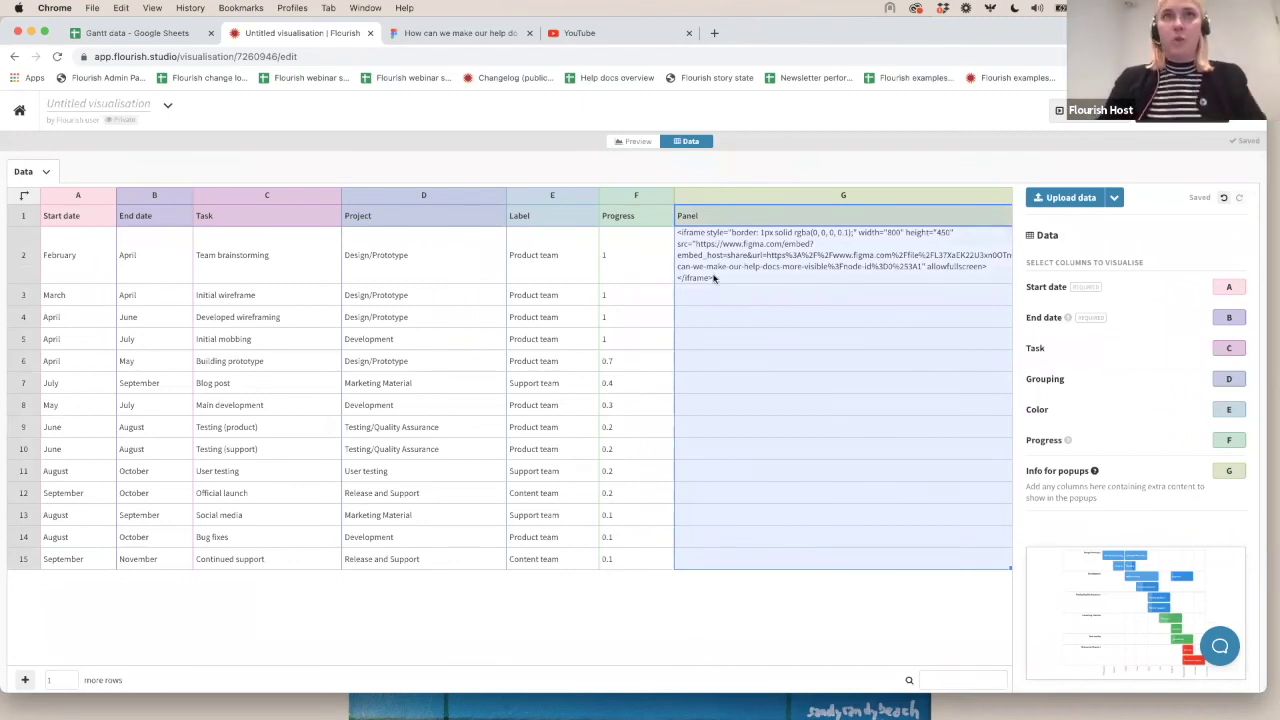
left_click(690, 218)
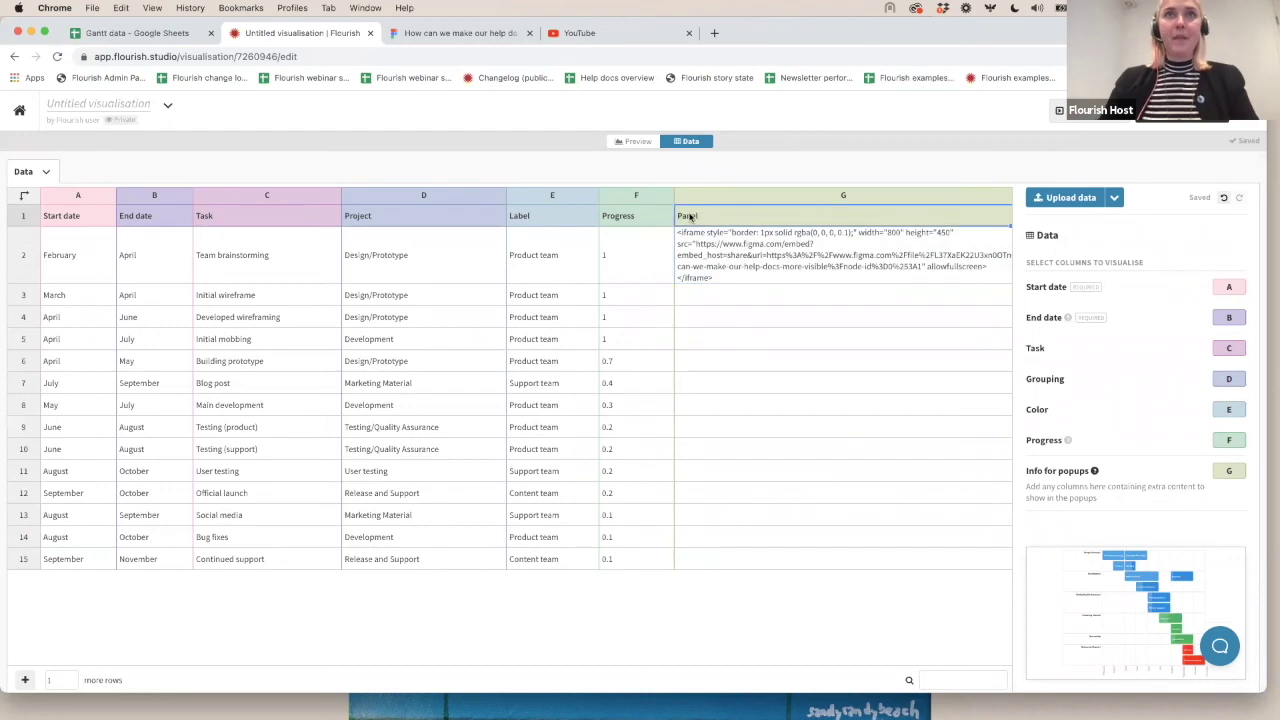
left_click(635, 141)
Step: Complete the header as {{#if Panel}}{{Task}}{{/if}}, test Team brainstorming's panel, and select {{#if Panel}}
left_click(1075, 592)
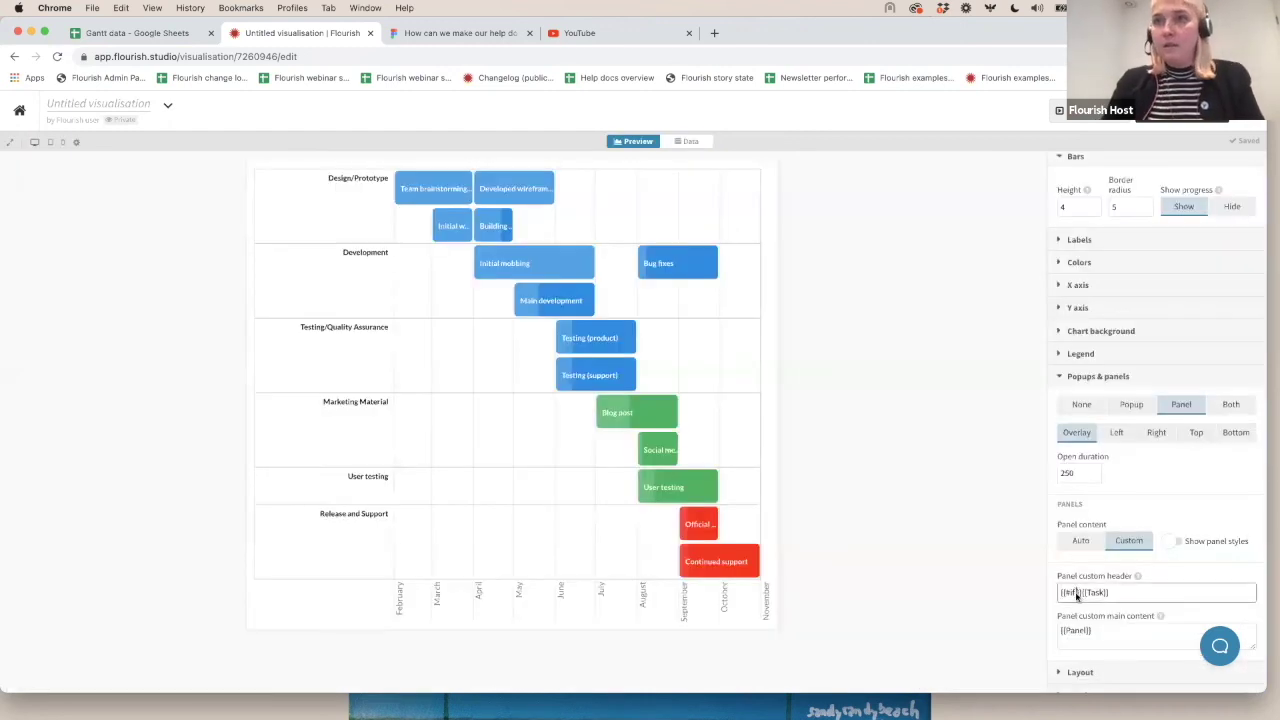
type("Panel}}{{Task}}{{/")
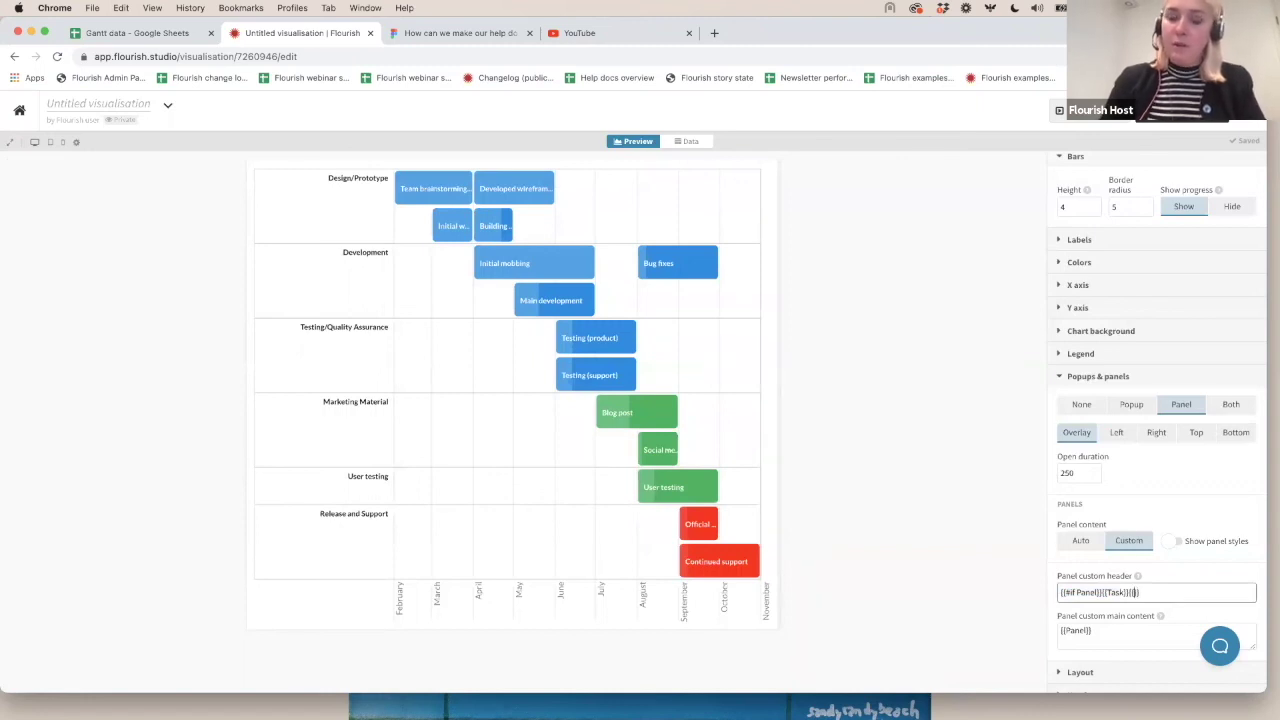
type("if")
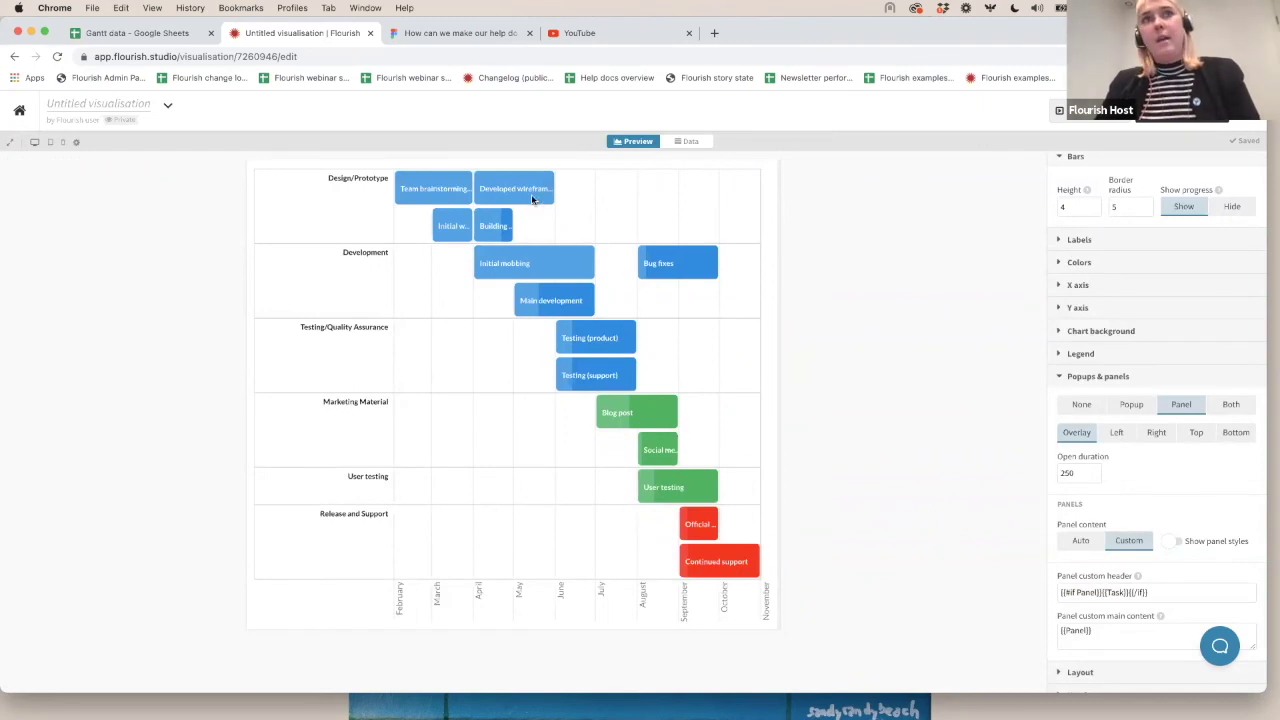
left_click(433, 190)
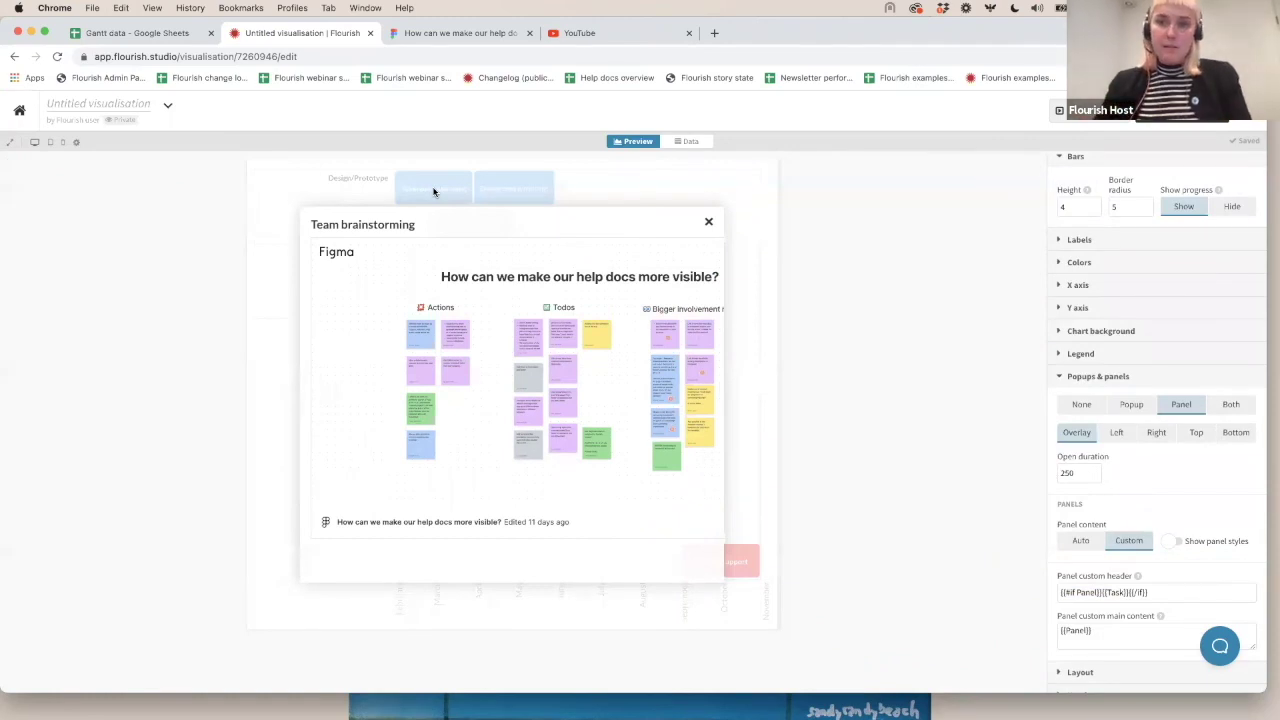
left_click(708, 221)
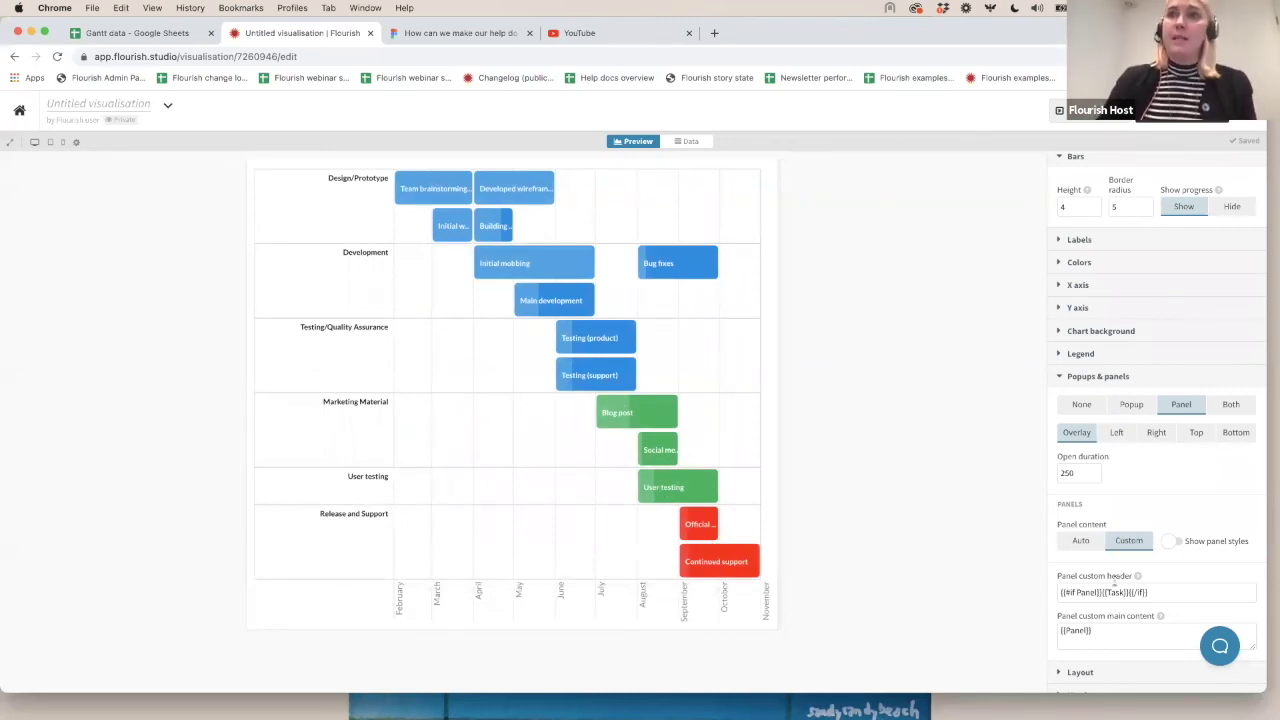
left_click_drag(1102, 592, 960, 588)
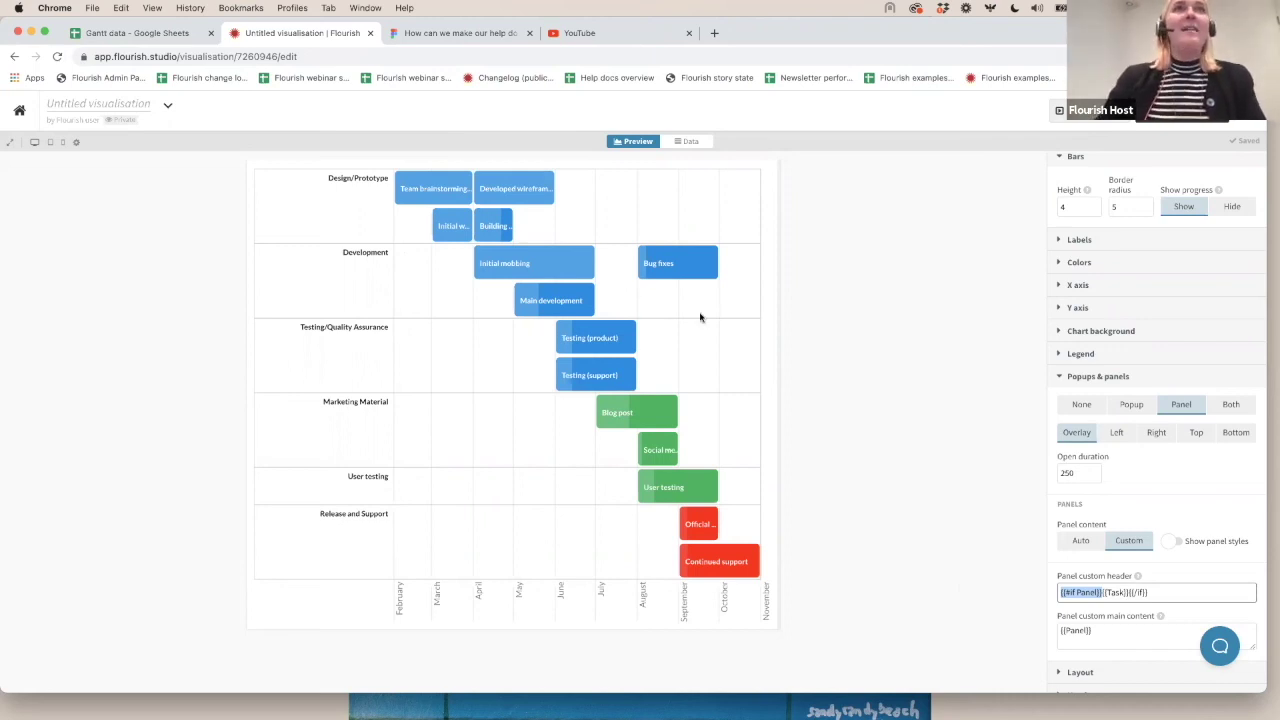
key("ctrl+Left")
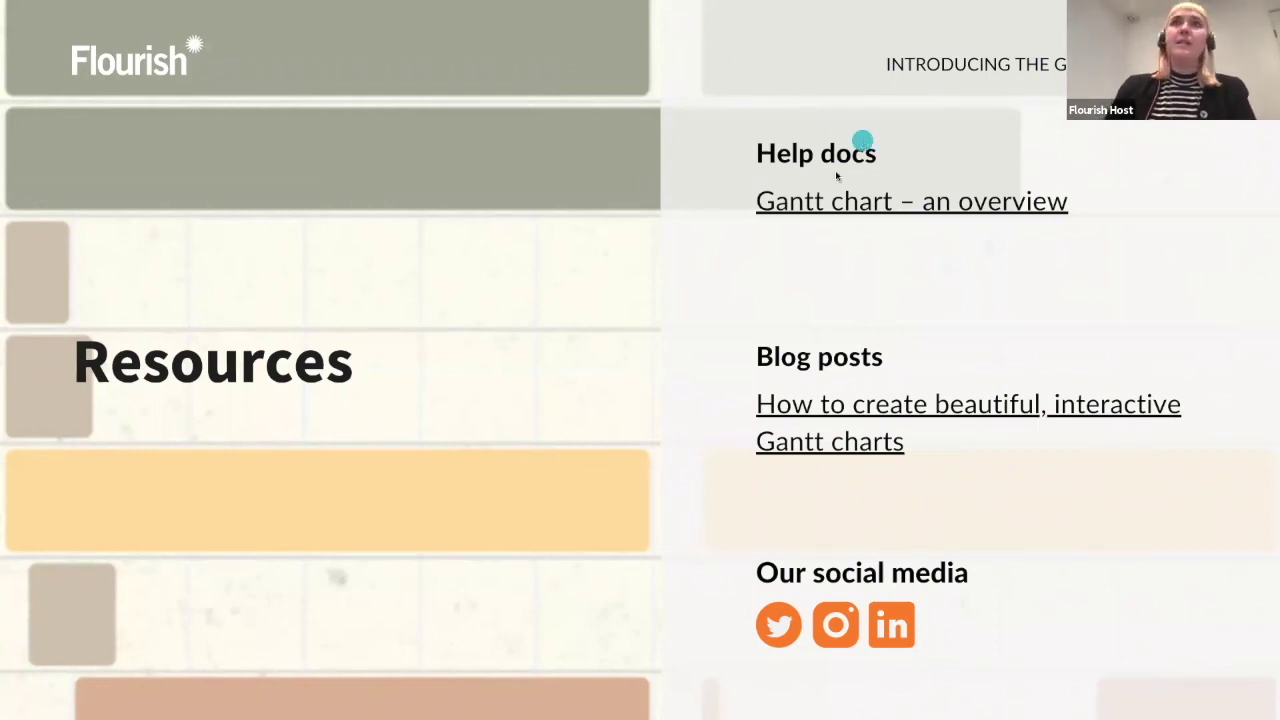
right_click(771, 206)
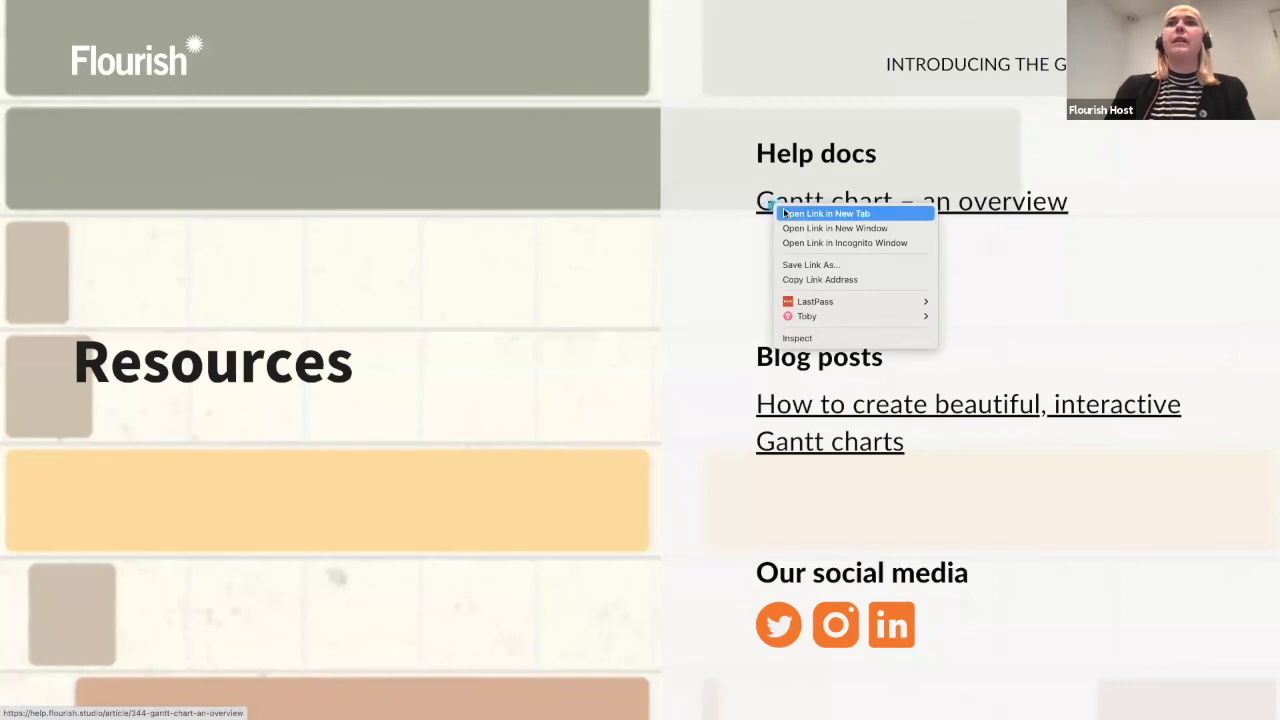
left_click(671, 216)
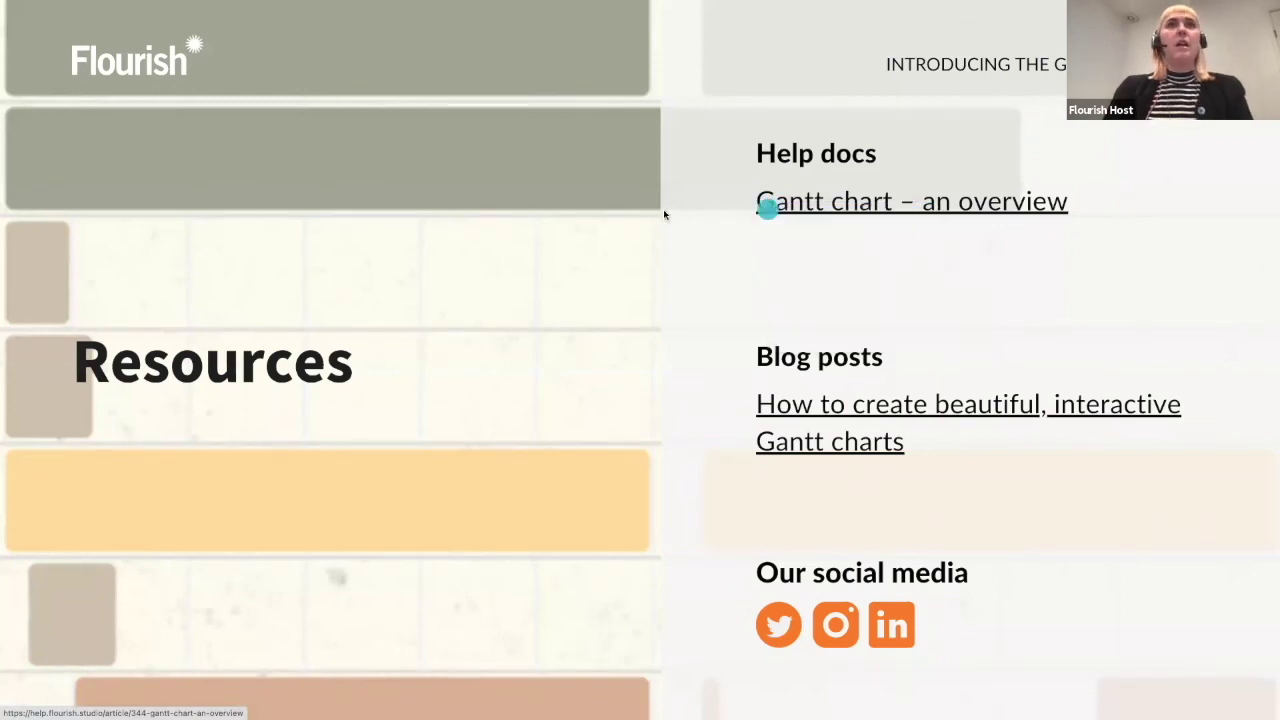
left_click(663, 210)
left_click(870, 326)
key("ctrl+Right")
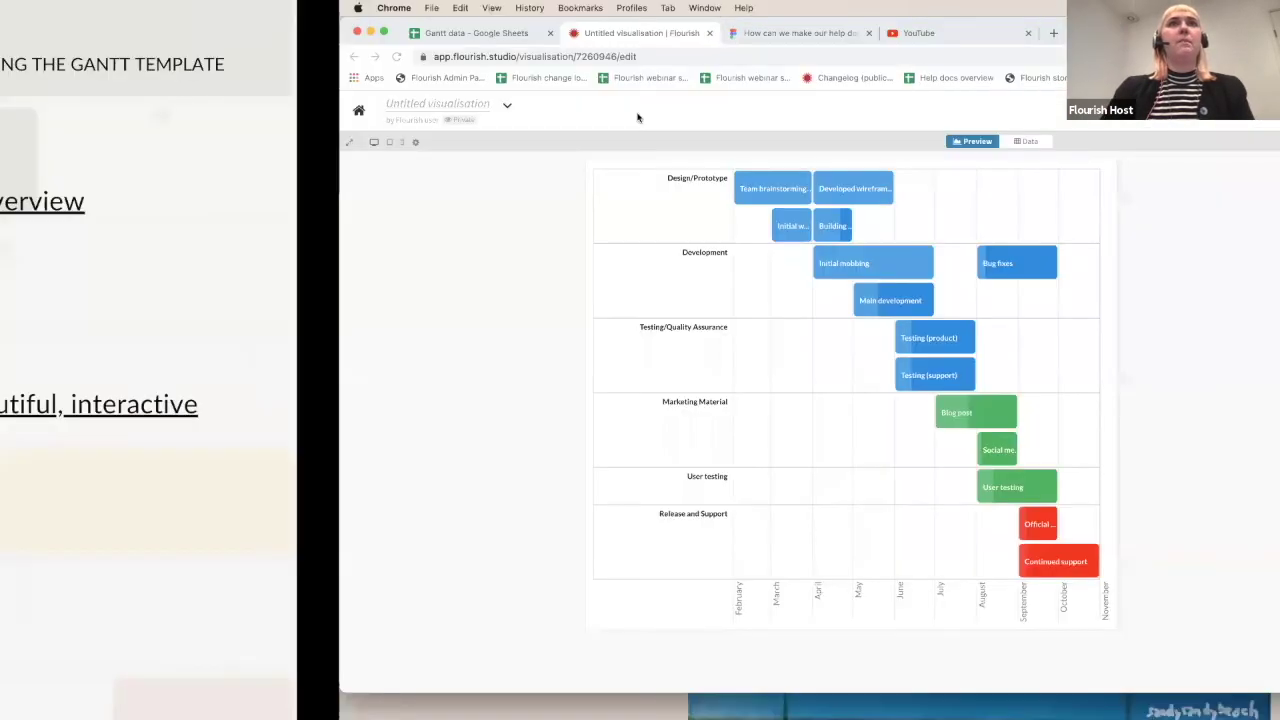
Step: Open flourish.studio/blog in a new tab and scroll into the Gantt charts article
left_click(714, 33)
type("flourish.studio/blog/")
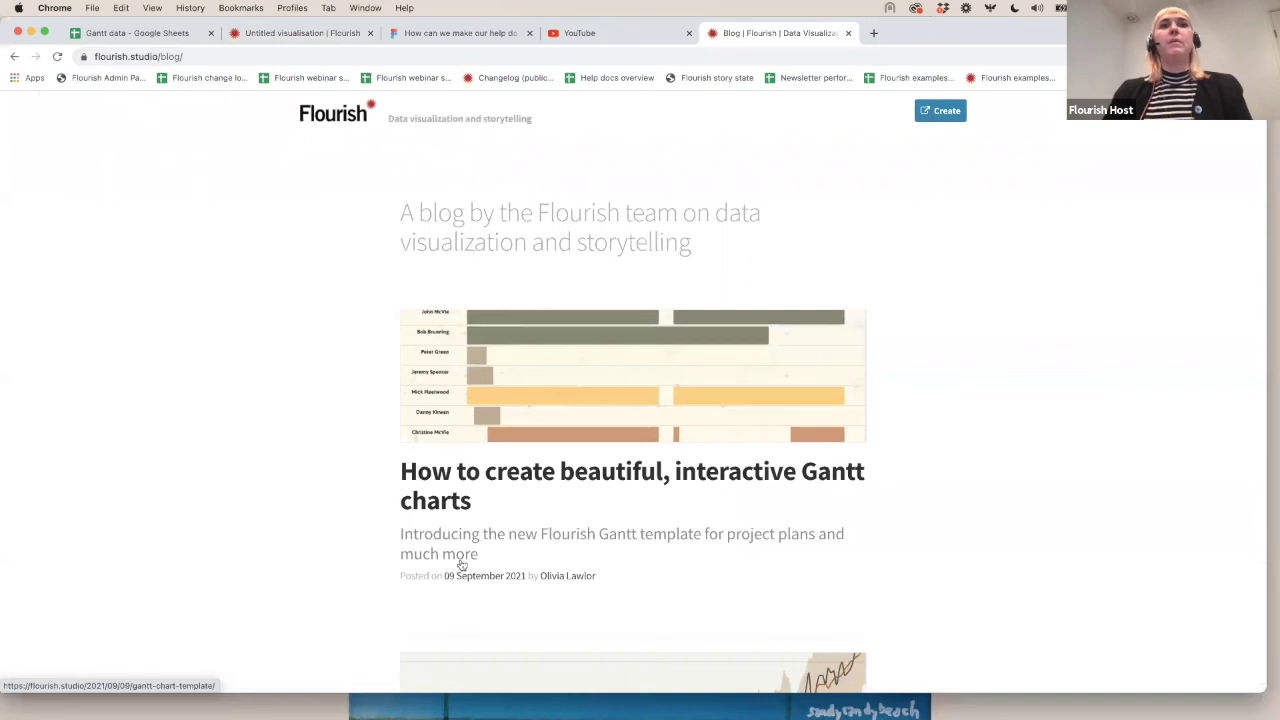
left_click(490, 472)
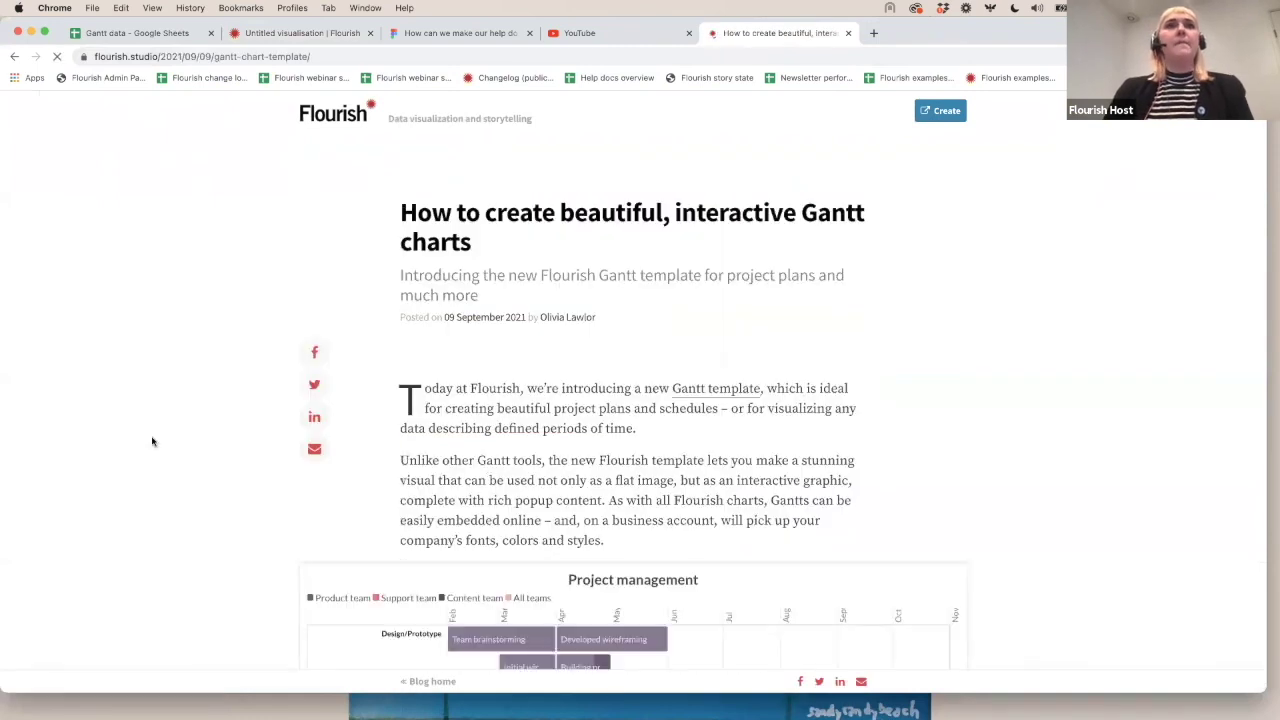
scroll(152, 441, "down", 4)
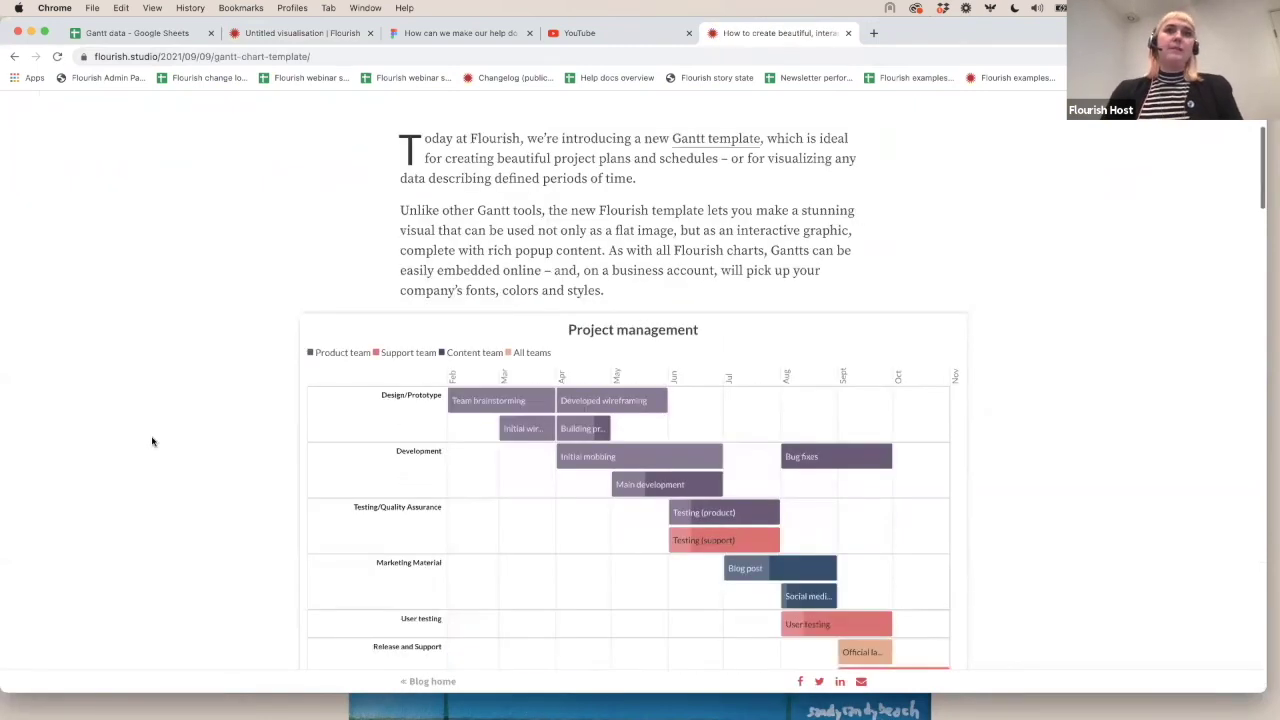
scroll(152, 441, "down", 2)
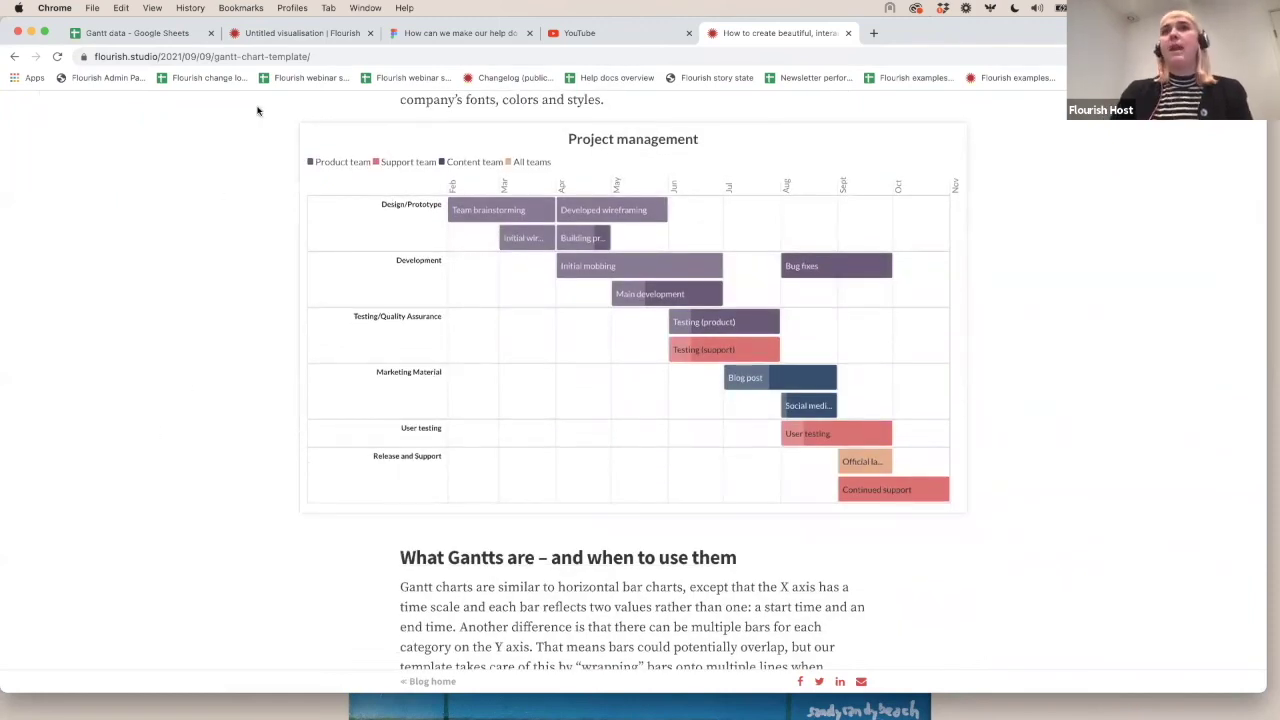
scroll(186, 509, "down", 10)
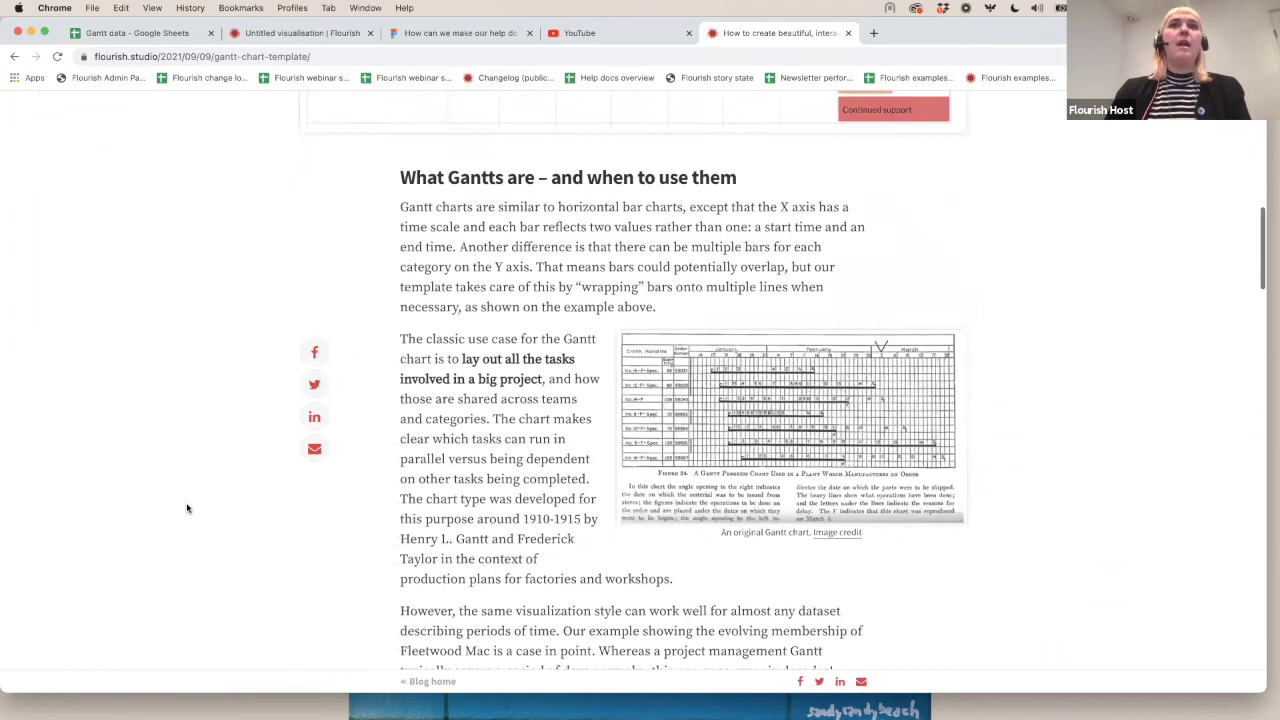
mouse_move(568, 326)
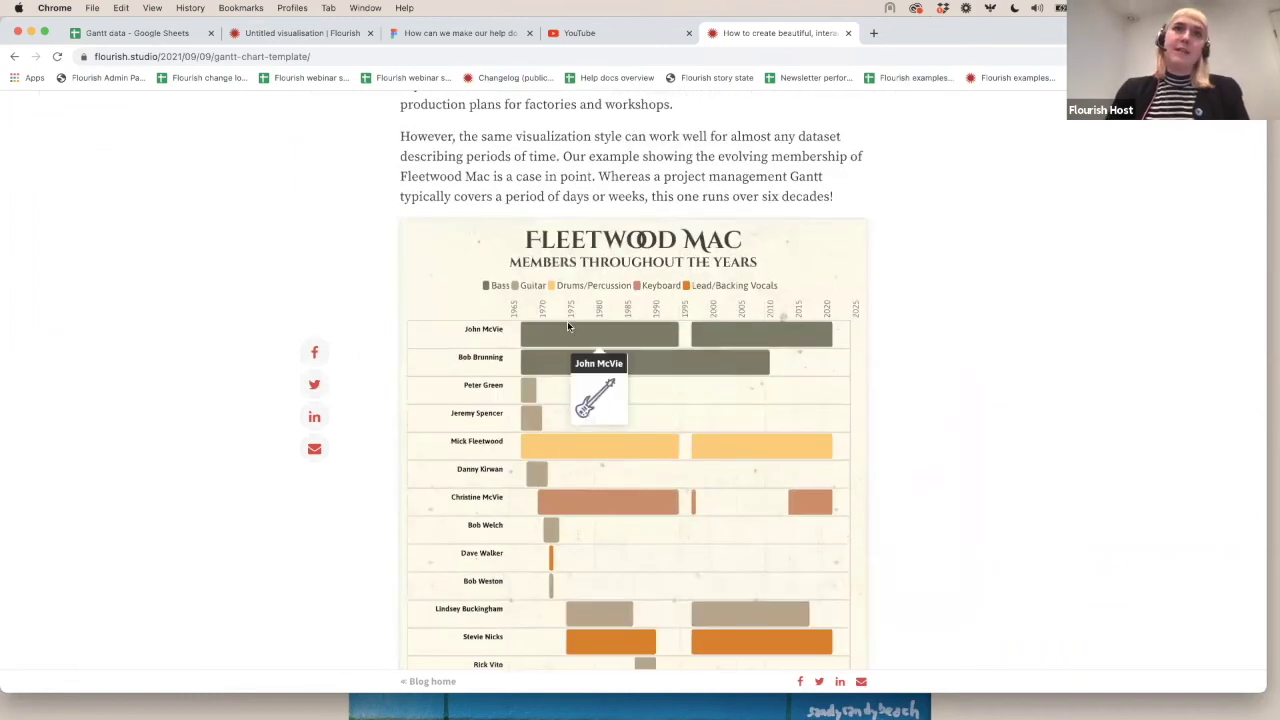
scroll(564, 305, "down", 1)
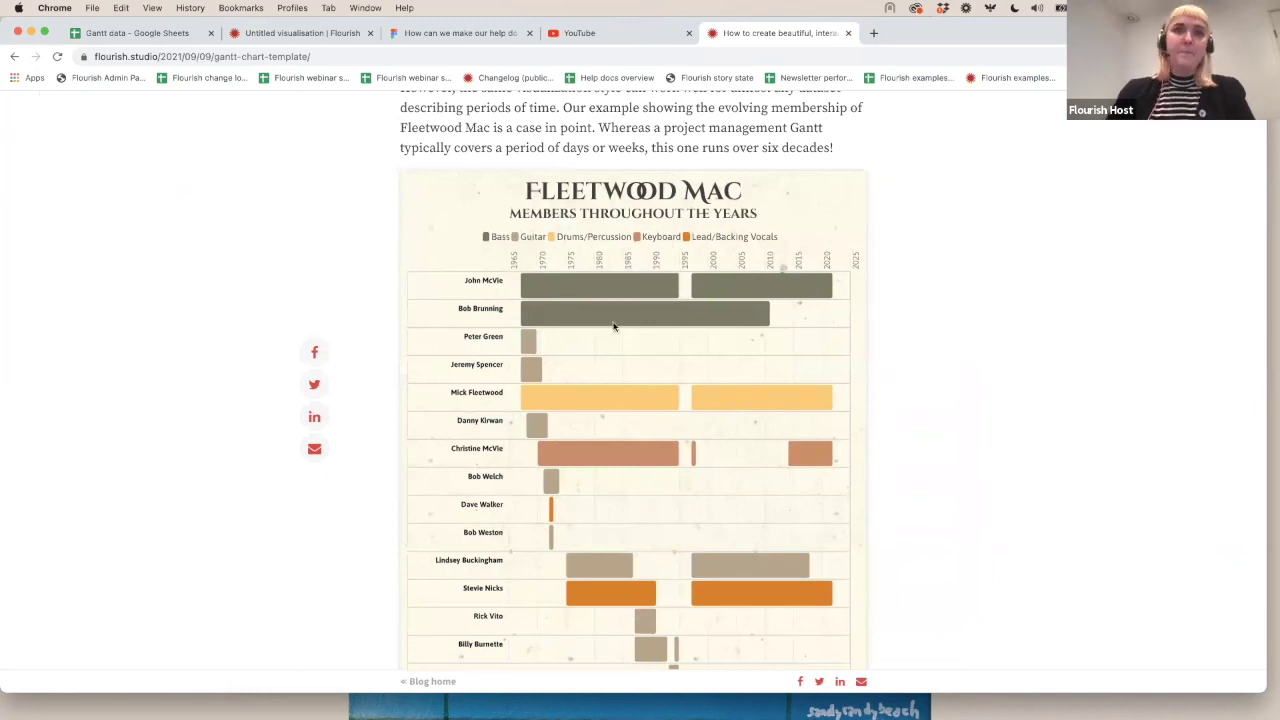
scroll(690, 380, "down", 5)
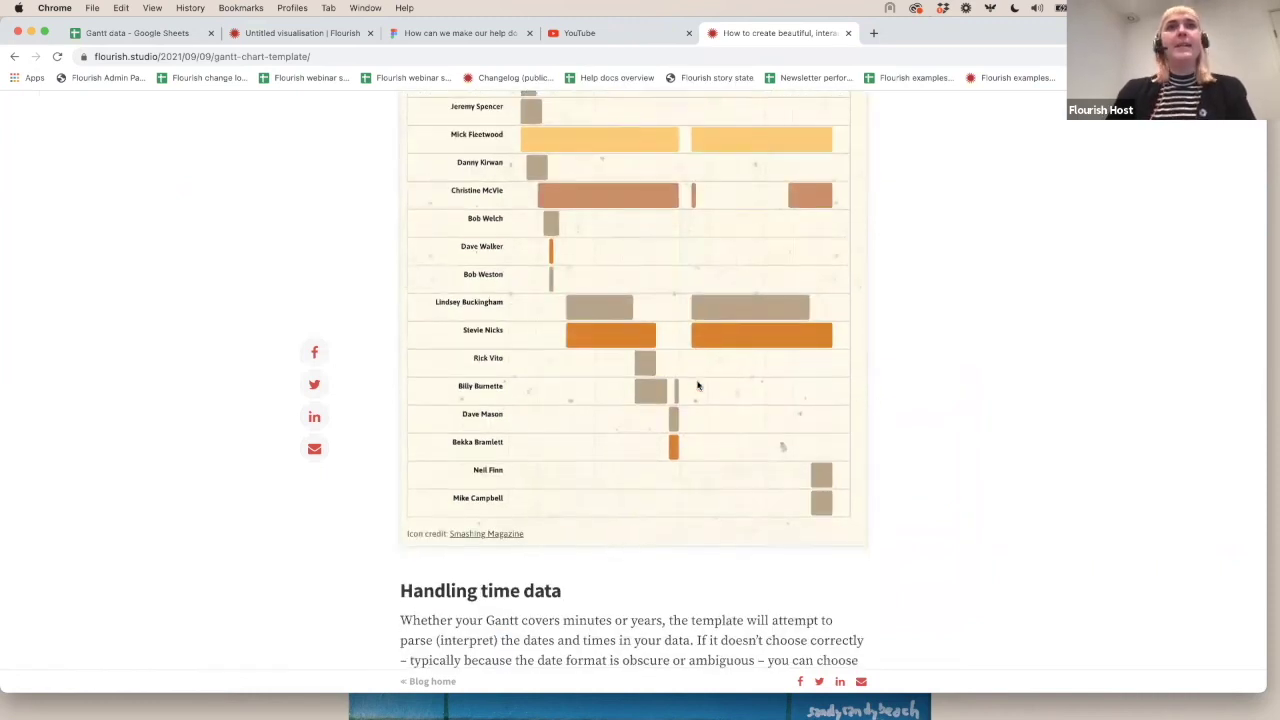
scroll(700, 383, "down", 10)
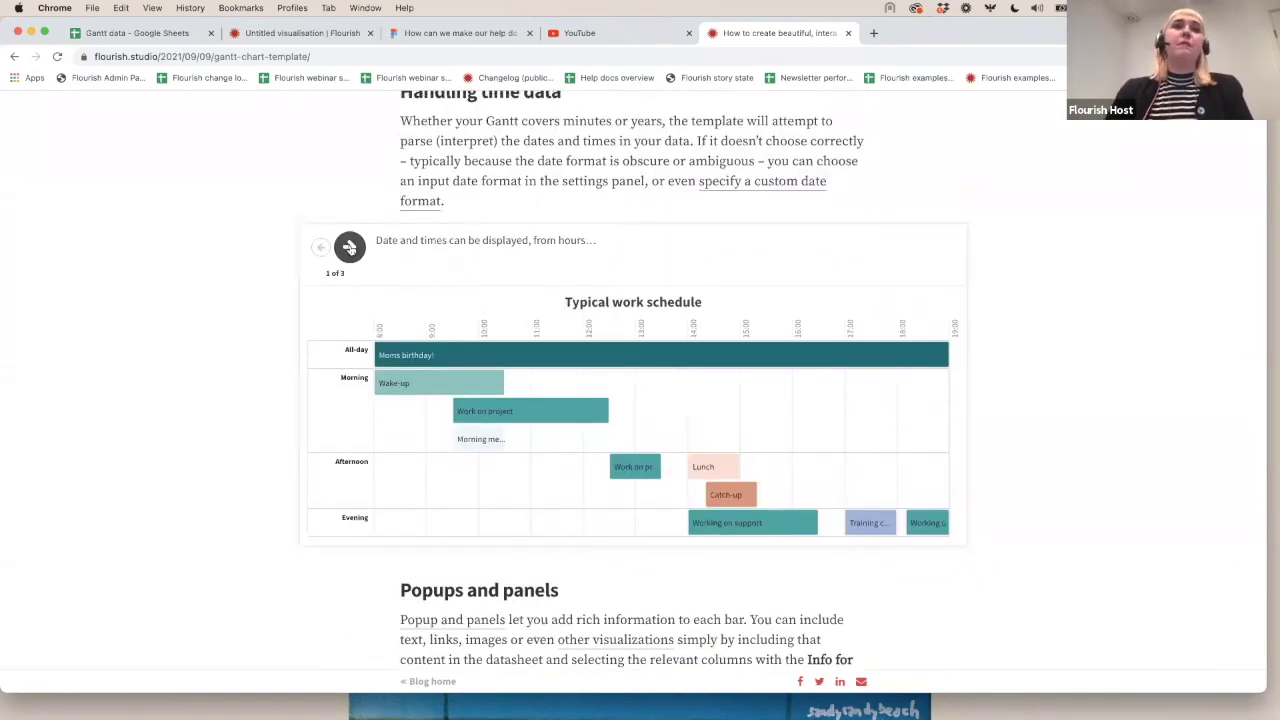
Step: Step the article's work schedule story to step 3 and back, then read on to the closing tips
left_click(350, 247)
left_click(350, 248)
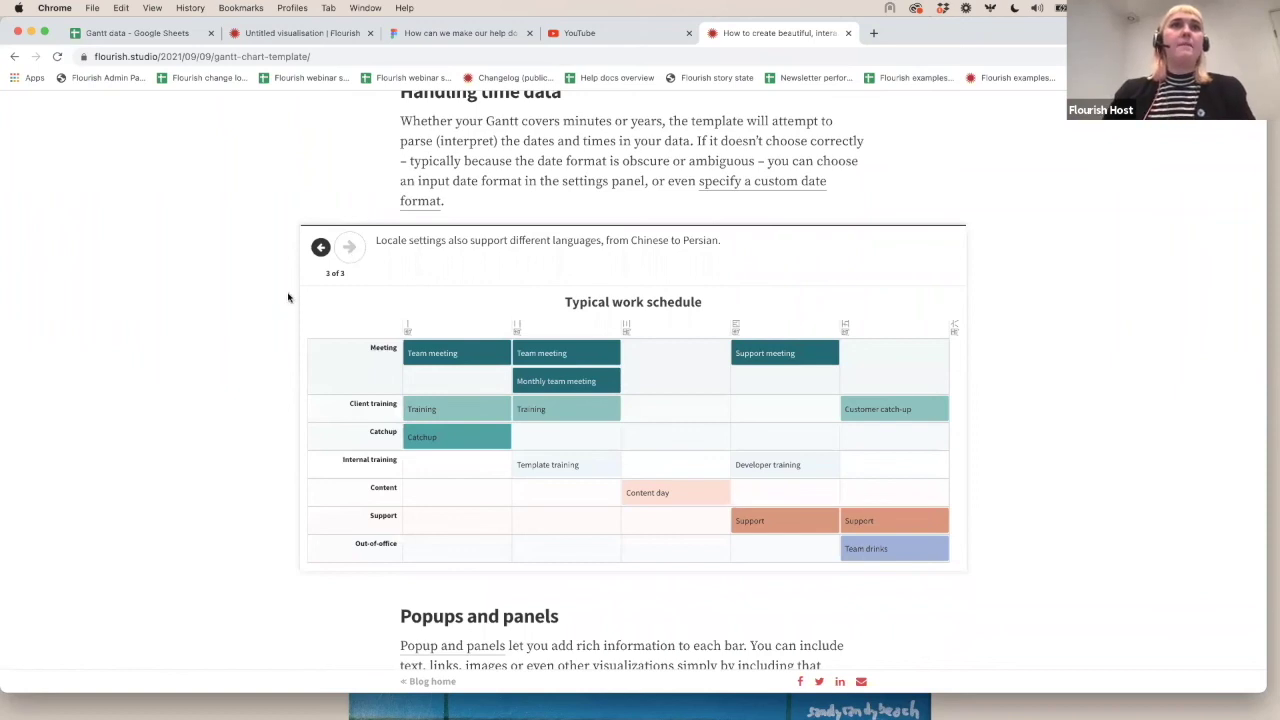
left_click(320, 247)
scroll(263, 489, "down", 5)
scroll(263, 488, "down", 8)
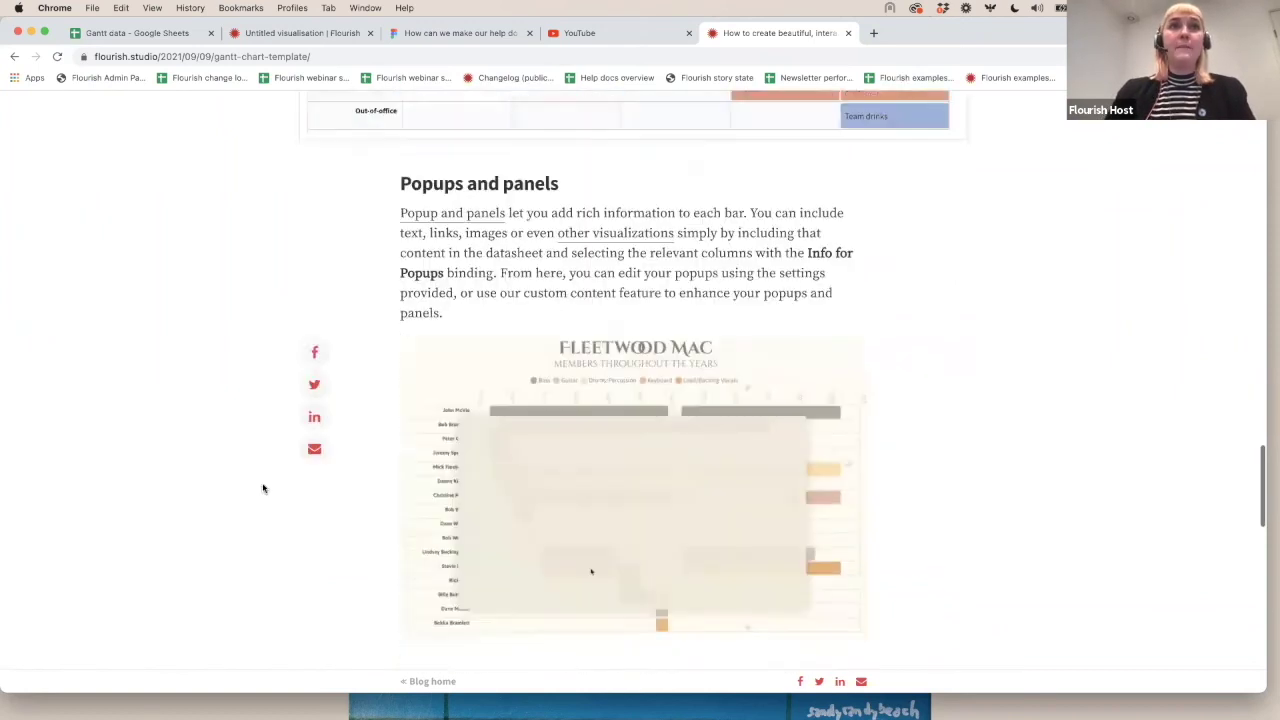
scroll(322, 379, "up", 3)
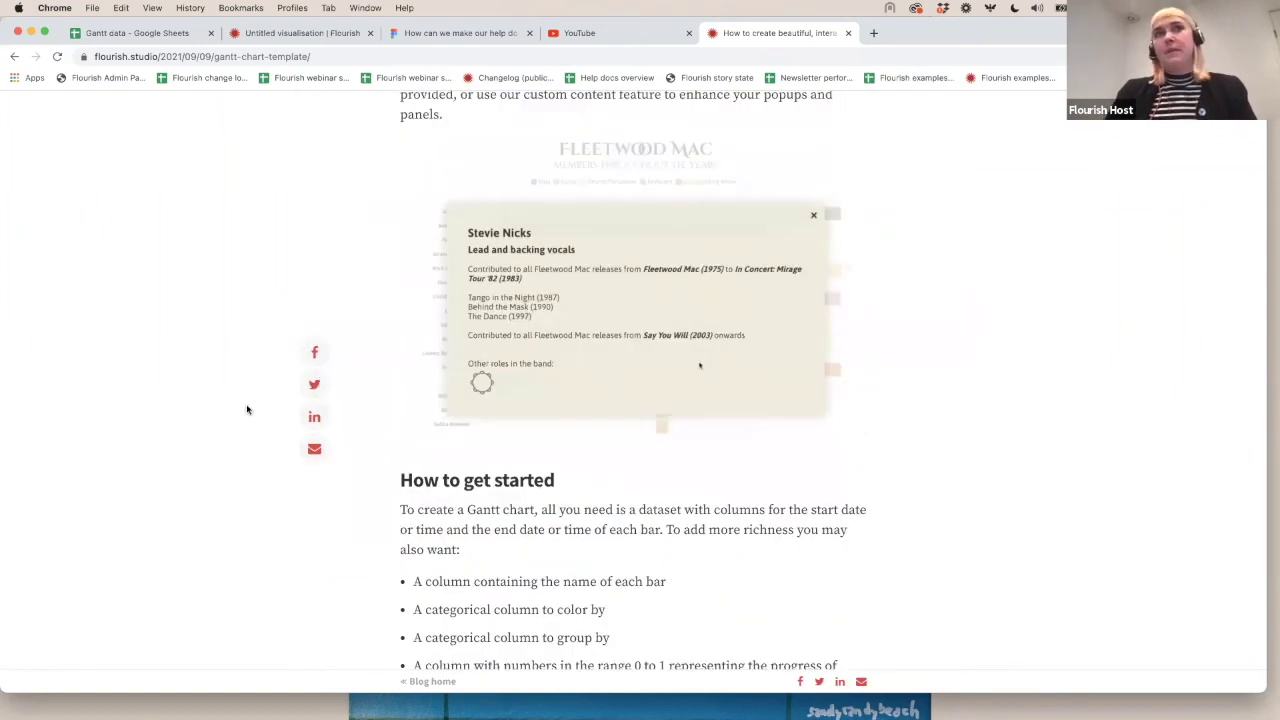
scroll(247, 408, "down", 8)
scroll(247, 408, "down", 5)
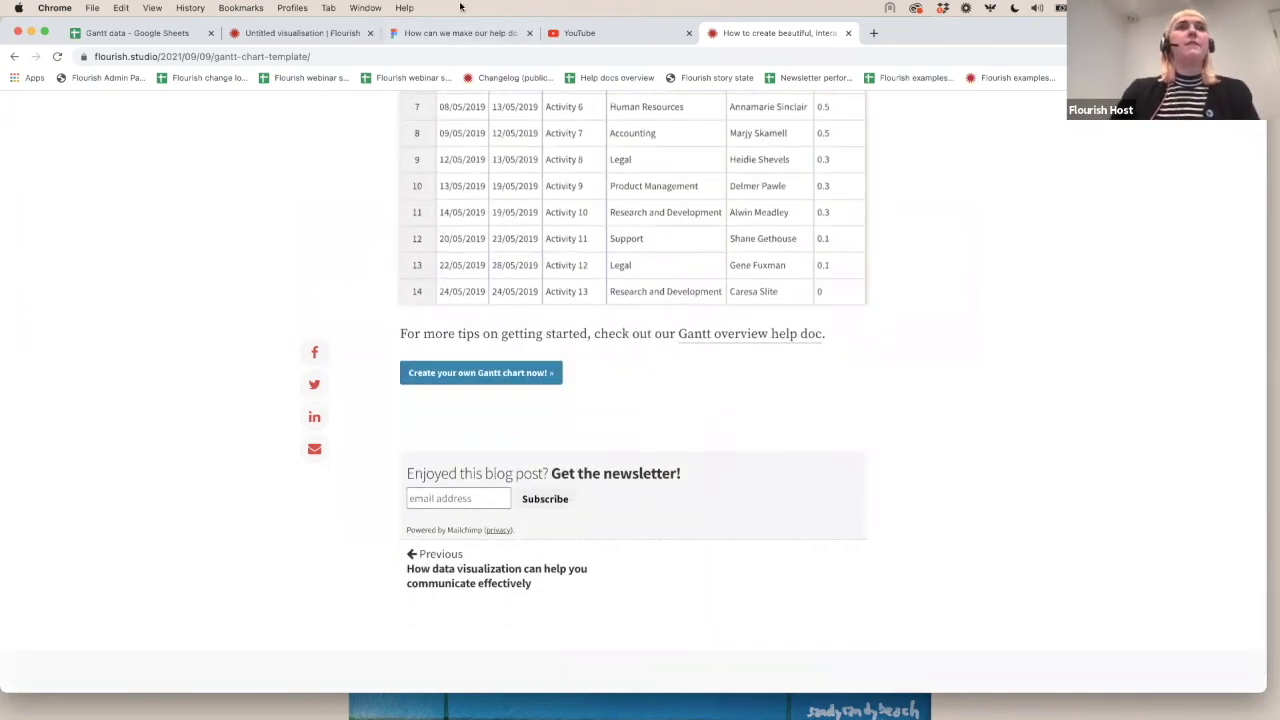
key("ctrl+Left")
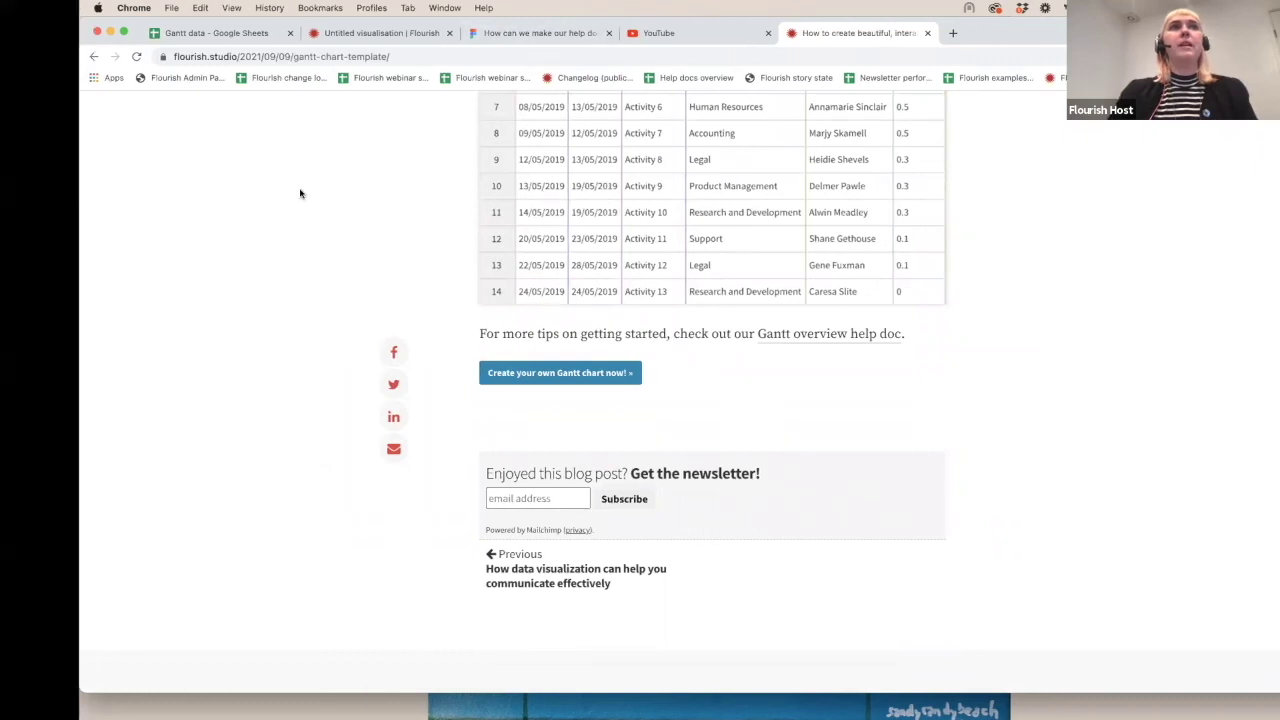